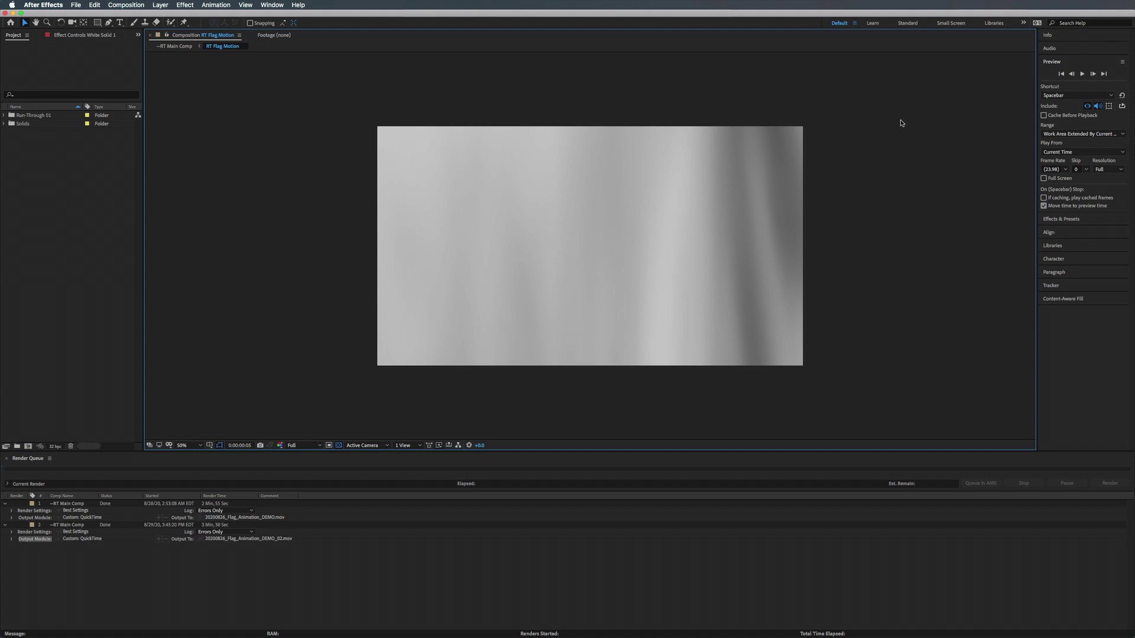
Create a new composition named Flag_Comp with a frame rate of 23.976 frames per second.
{"action": "left_click", "coordinate": [71, 284]}
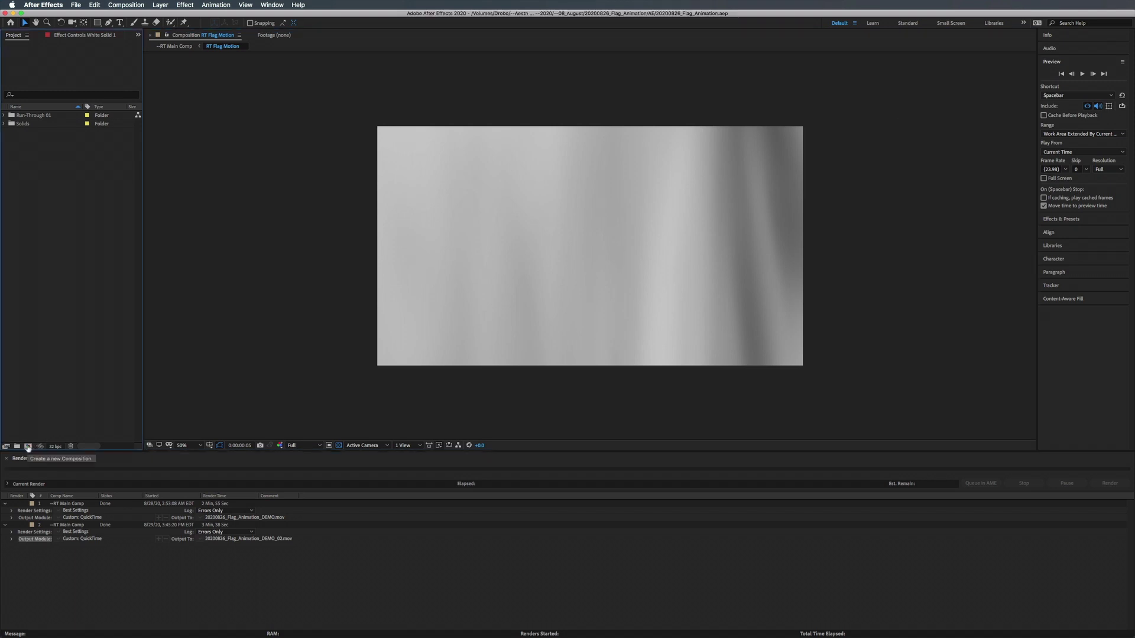
{"action": "left_click", "coordinate": [28, 446]}
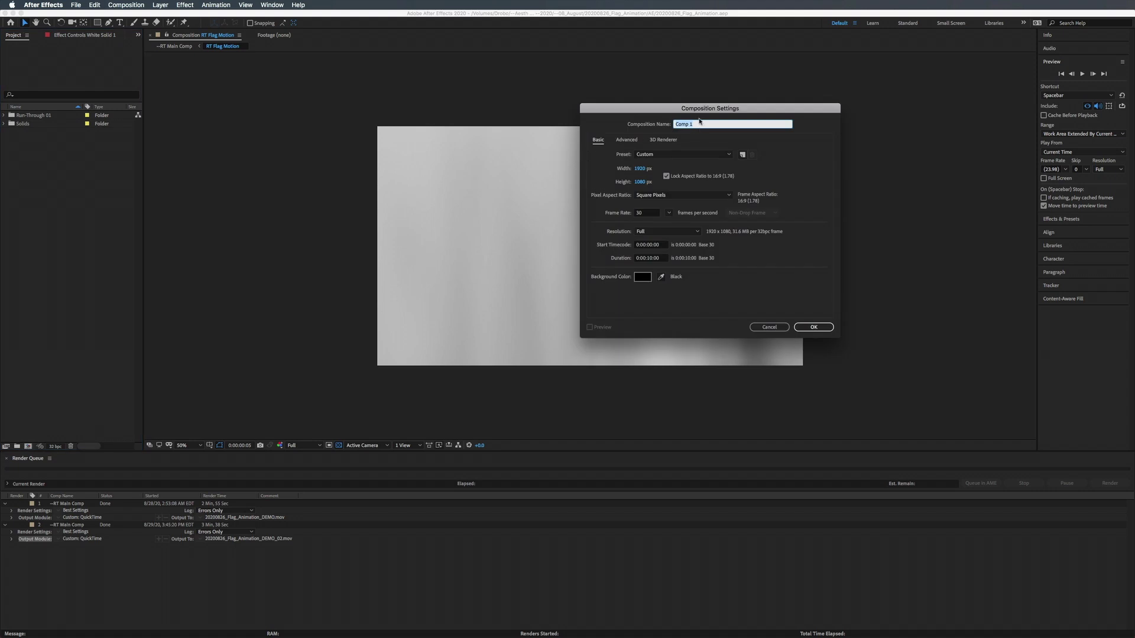
{"action": "type", "text": "Flag_"}
{"action": "left_click", "coordinate": [668, 213]}
{"action": "left_click", "coordinate": [680, 251]}
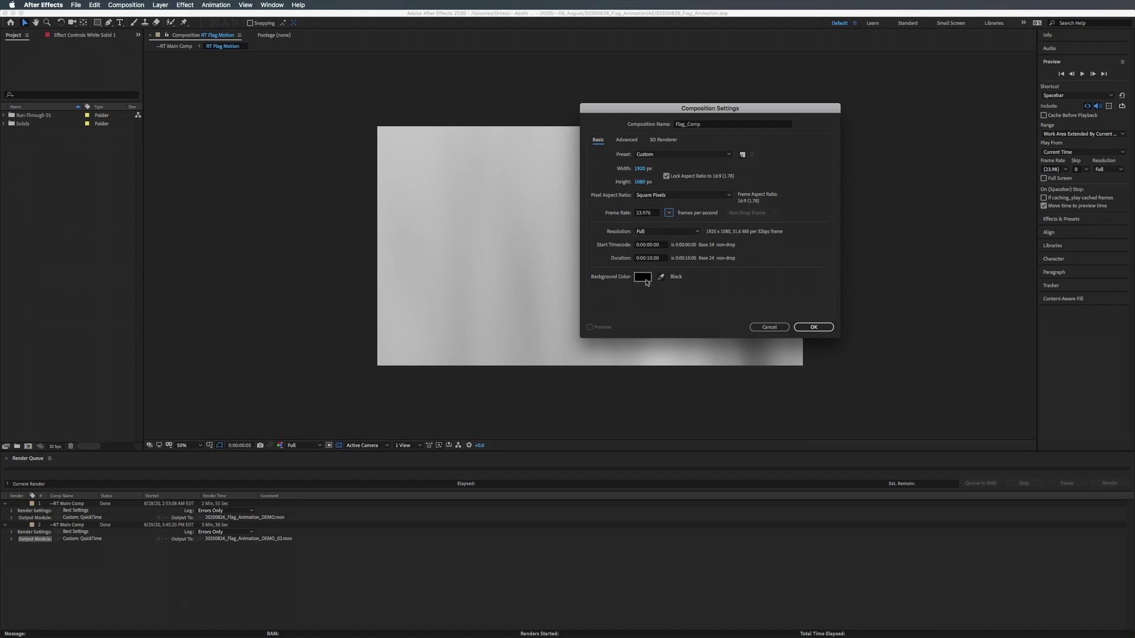
{"action": "left_click", "coordinate": [813, 328]}
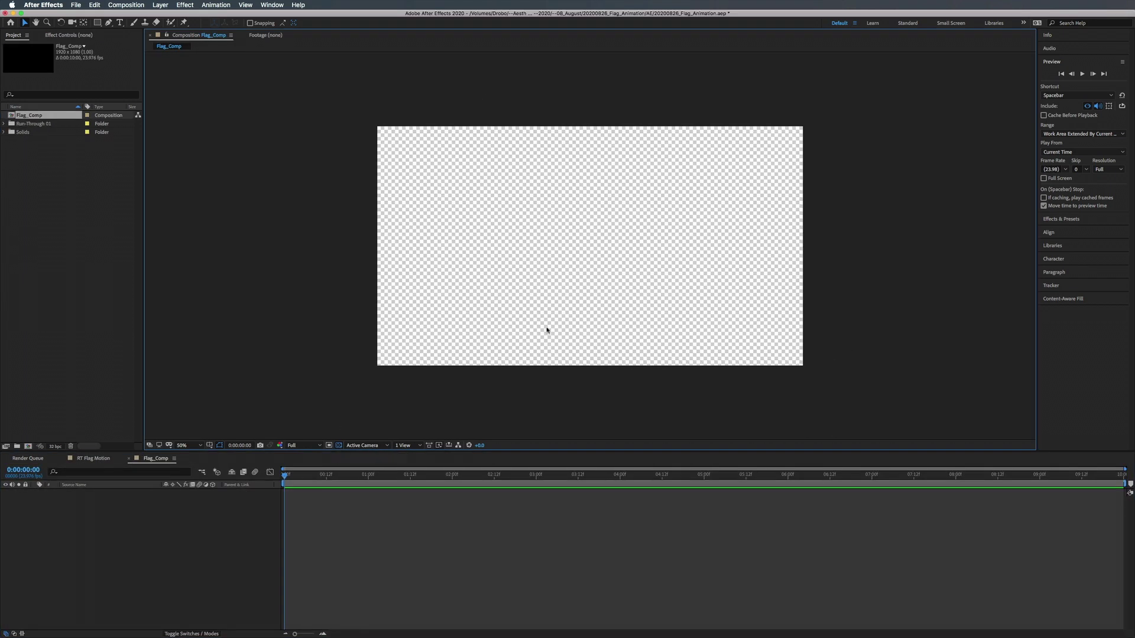
Turn off the transparency grid and set the composition view's magnification to Fit up to 100%.
{"action": "left_click", "coordinate": [338, 446]}
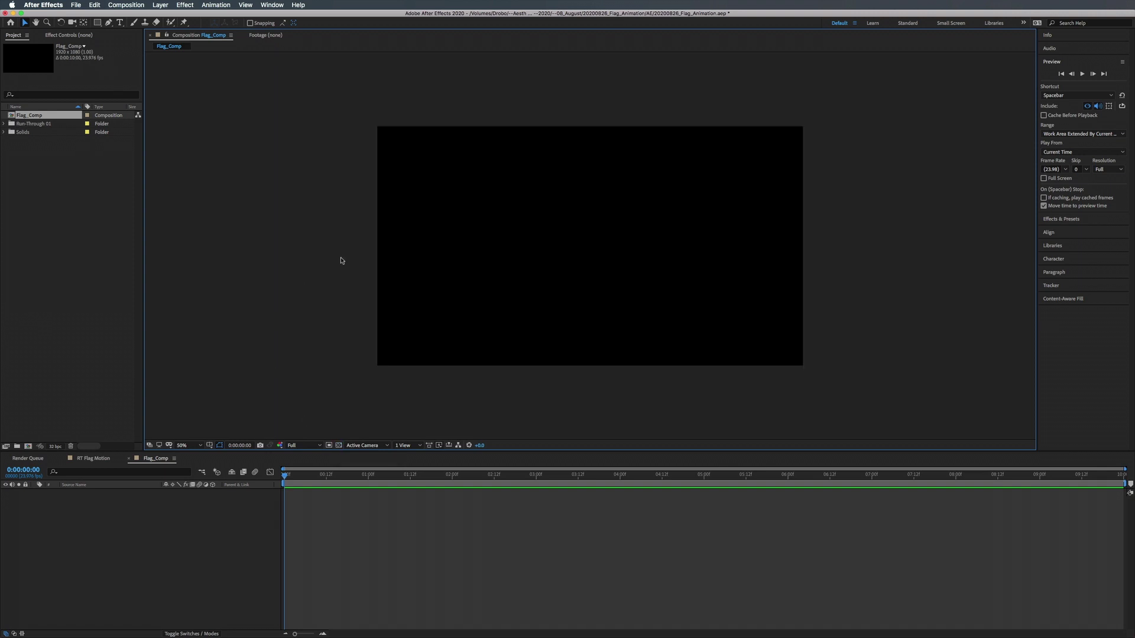
{"action": "left_click", "coordinate": [195, 451]}
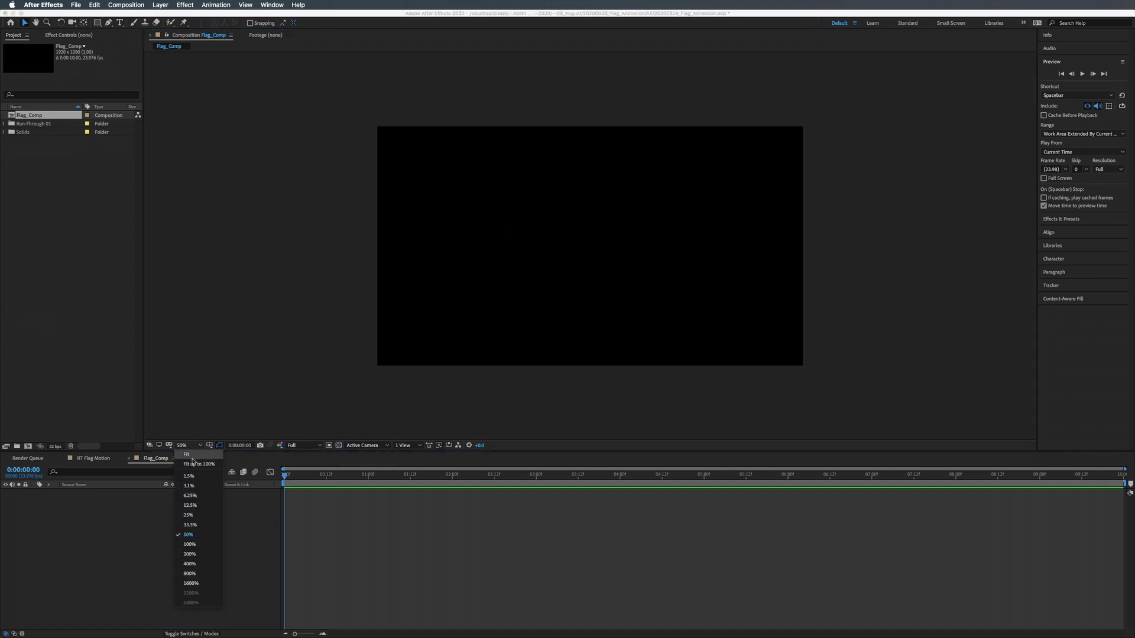
{"action": "left_click", "coordinate": [195, 464]}
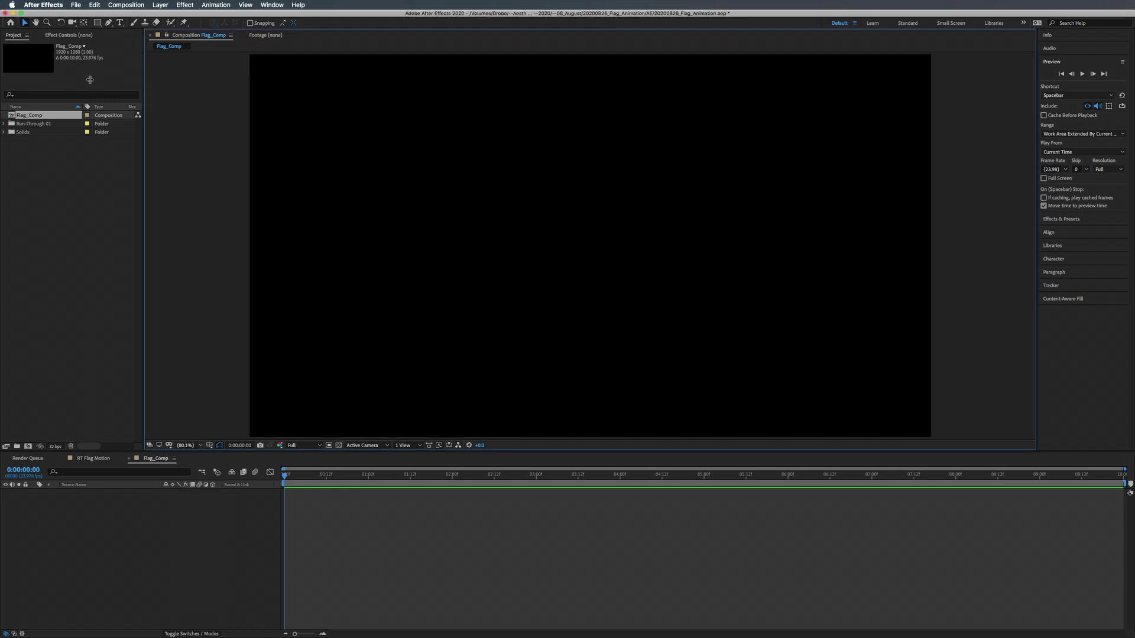
Draw a large, slightly wide ellipse in the upper middle of the composition with the Ellipse Tool as the skull's head.
{"action": "left_click", "coordinate": [98, 24]}
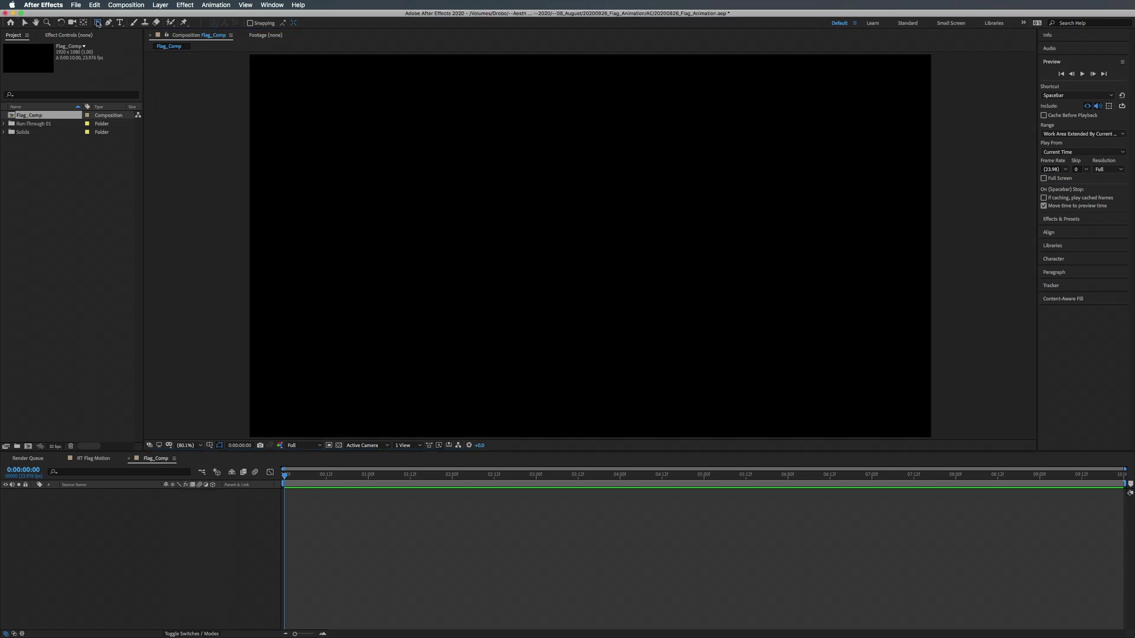
{"action": "left_click", "coordinate": [125, 43]}
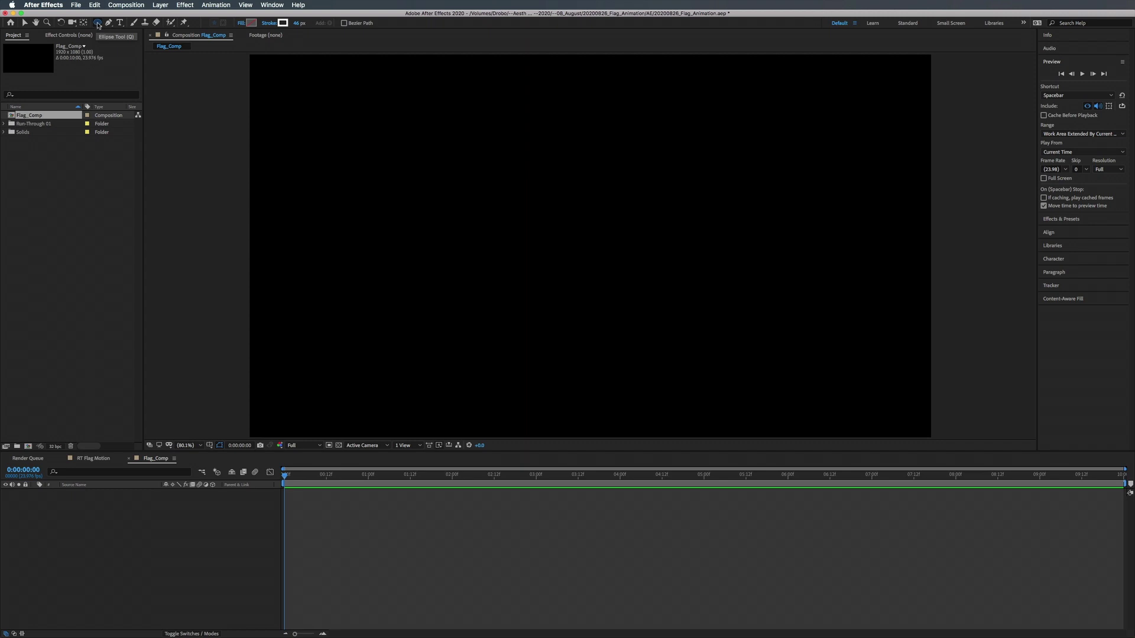
{"action": "left_click_drag", "start_coordinate": [538, 112], "coordinate": [671, 271]}
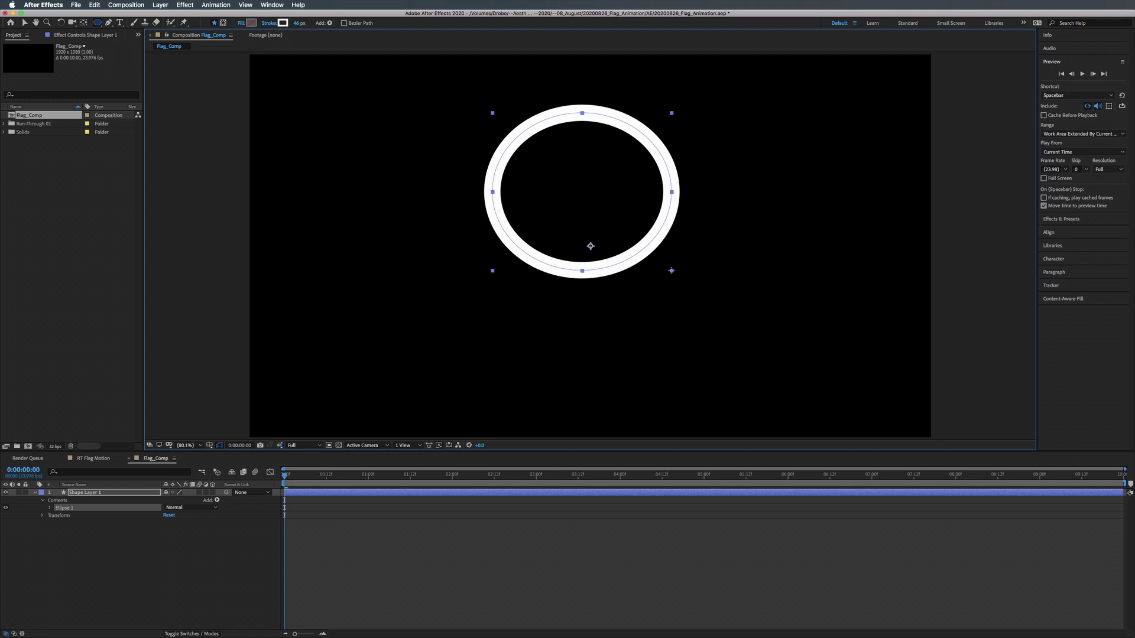
Give the head ellipse a solid white fill and set its stroke to None.
{"action": "left_click", "coordinate": [241, 23]}
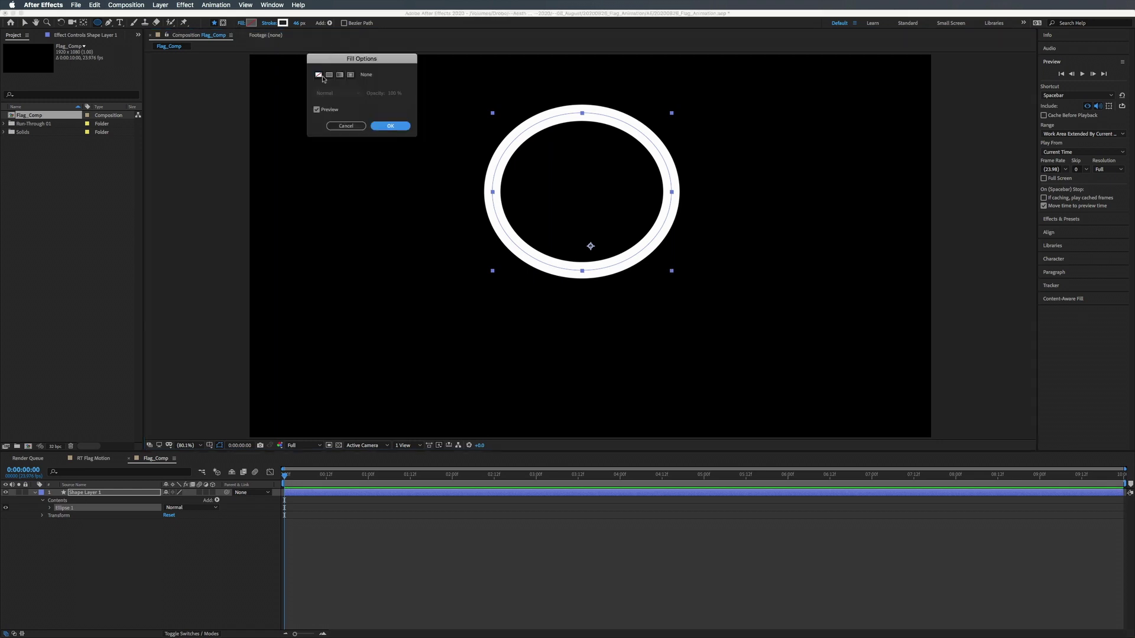
{"action": "left_click", "coordinate": [328, 76]}
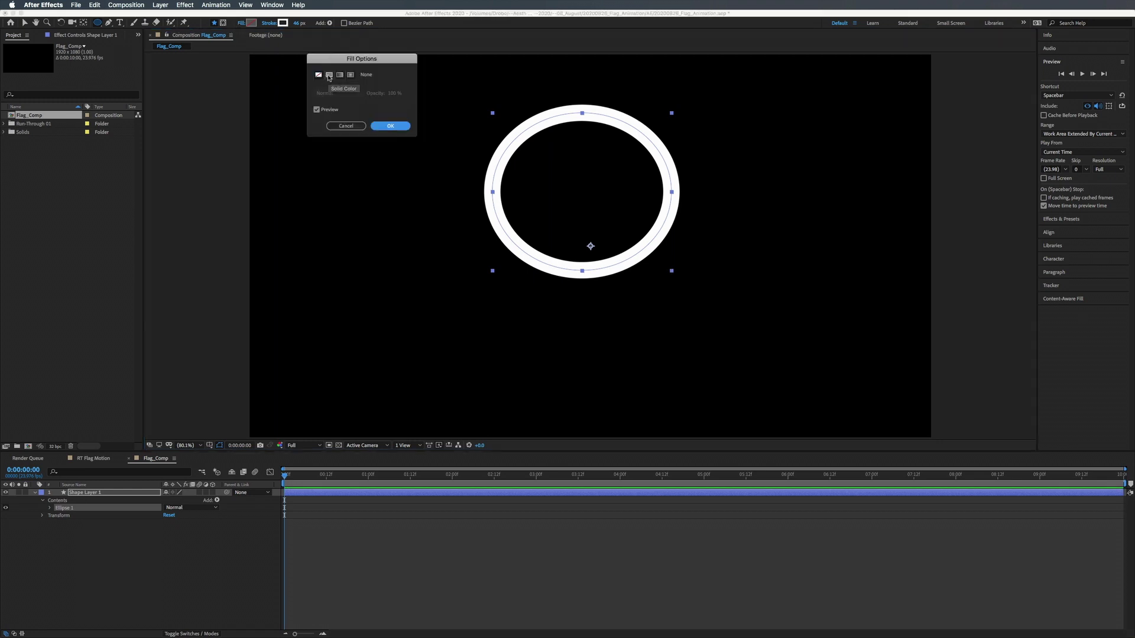
{"action": "left_click", "coordinate": [392, 126]}
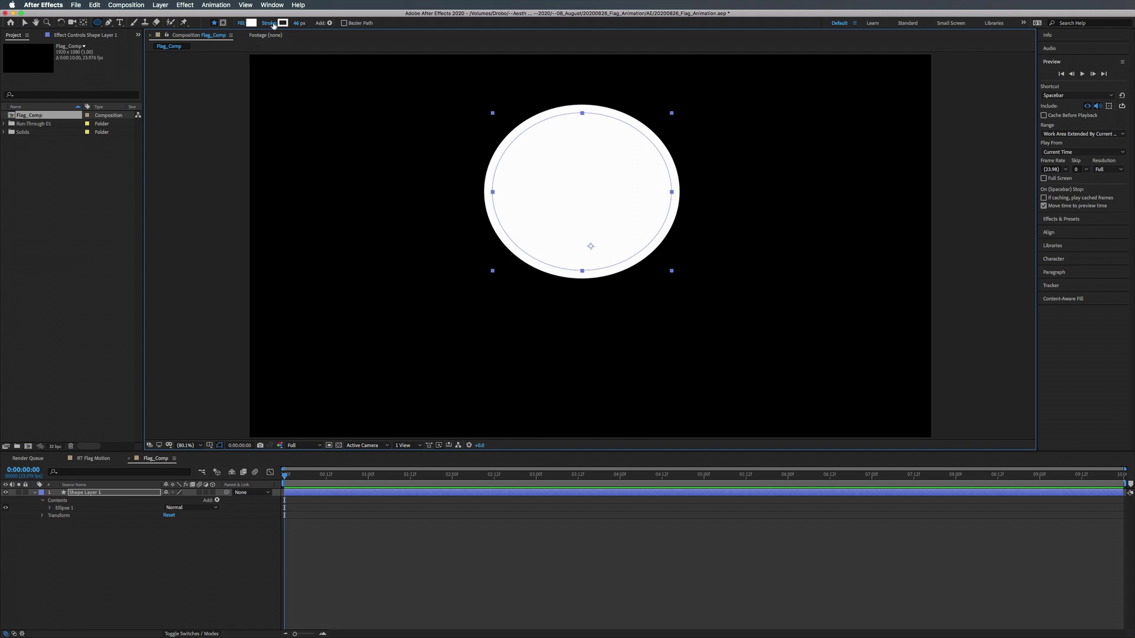
{"action": "left_click", "coordinate": [270, 24]}
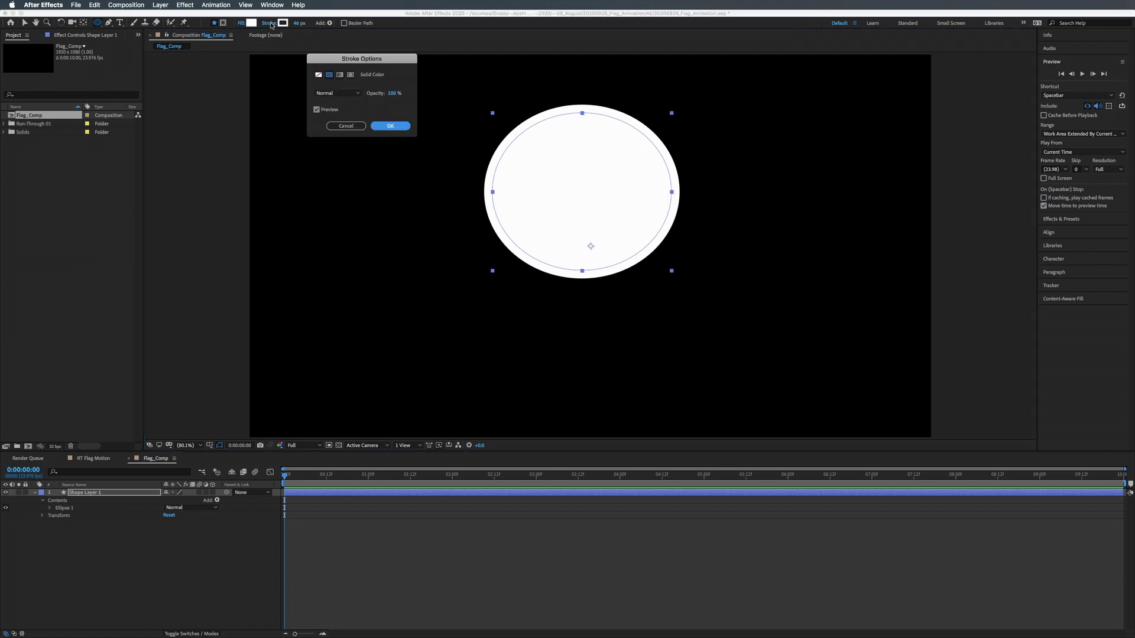
{"action": "left_click", "coordinate": [317, 75]}
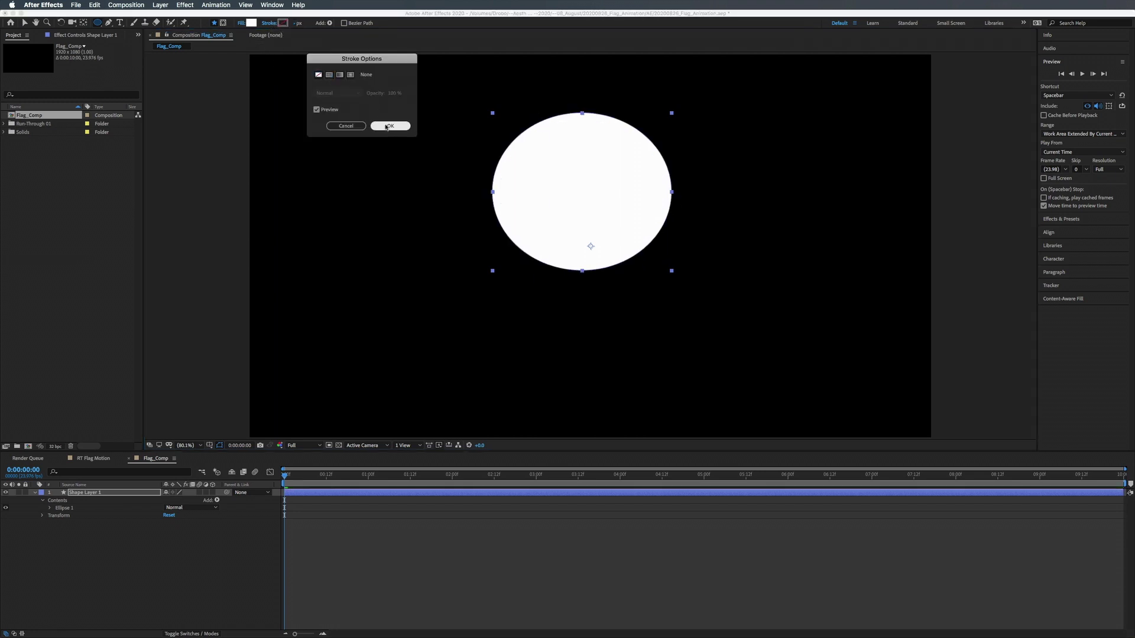
{"action": "left_click", "coordinate": [388, 125]}
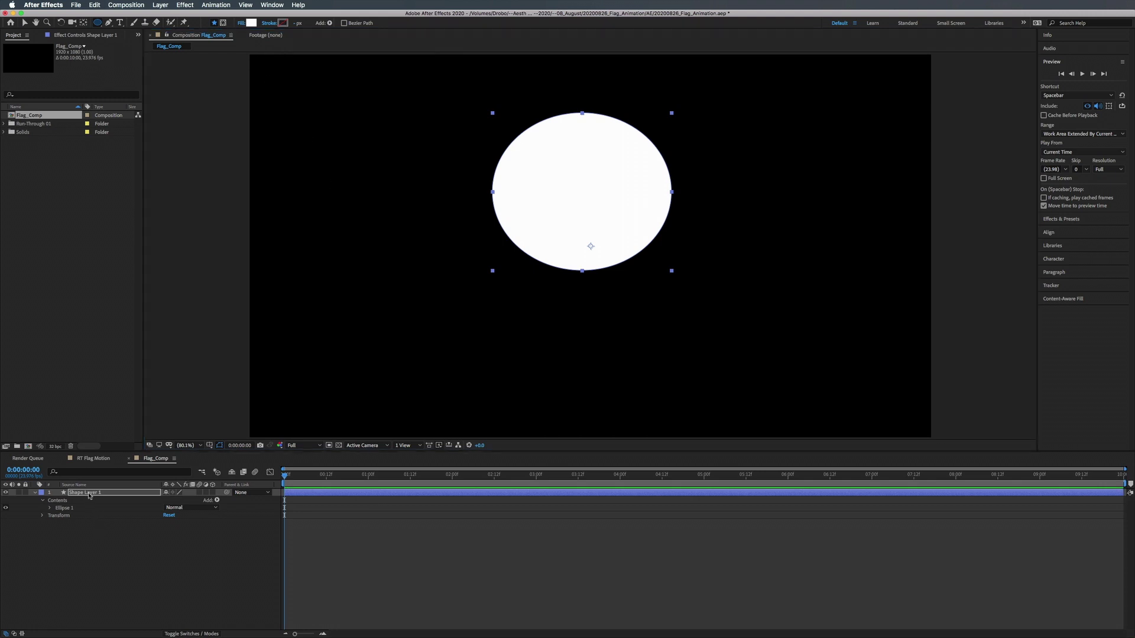
Draw two tall, narrow eye ellipses inside the head on the same shape layer, the right one smaller.
{"action": "left_click", "coordinate": [89, 494]}
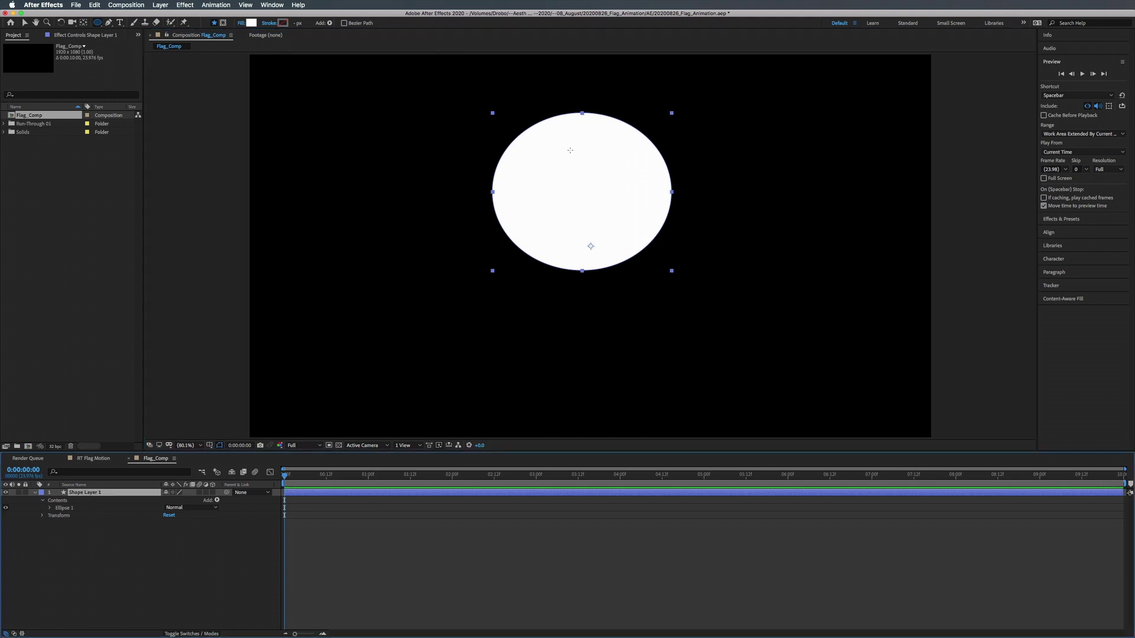
{"action": "left_click_drag", "start_coordinate": [571, 150], "coordinate": [554, 214]}
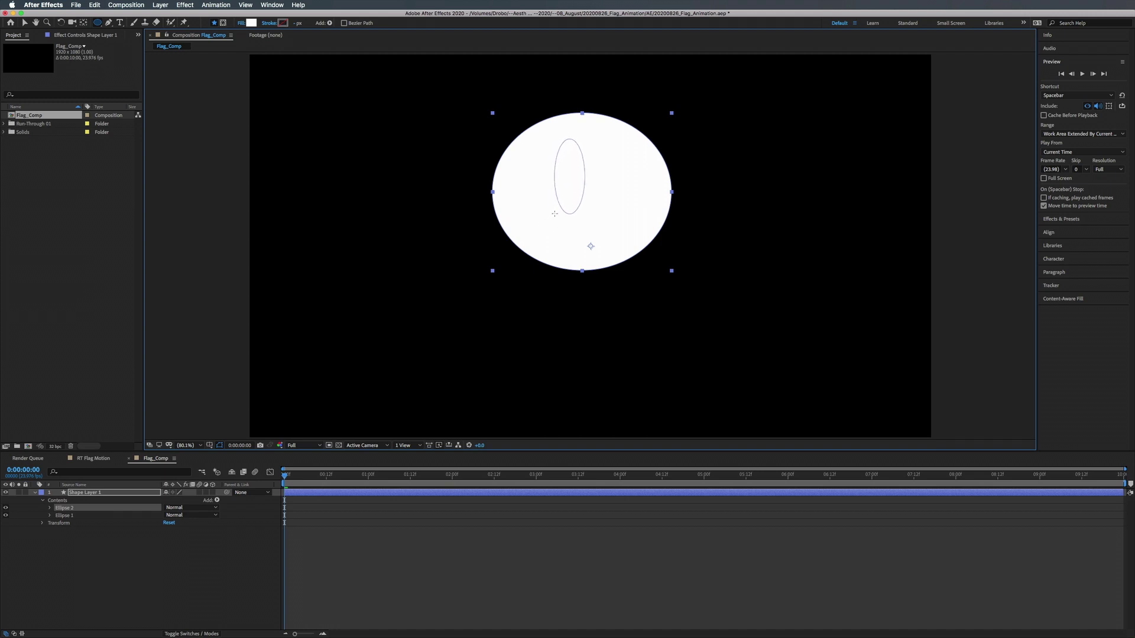
{"action": "left_click_drag", "start_coordinate": [632, 140], "coordinate": [613, 201]}
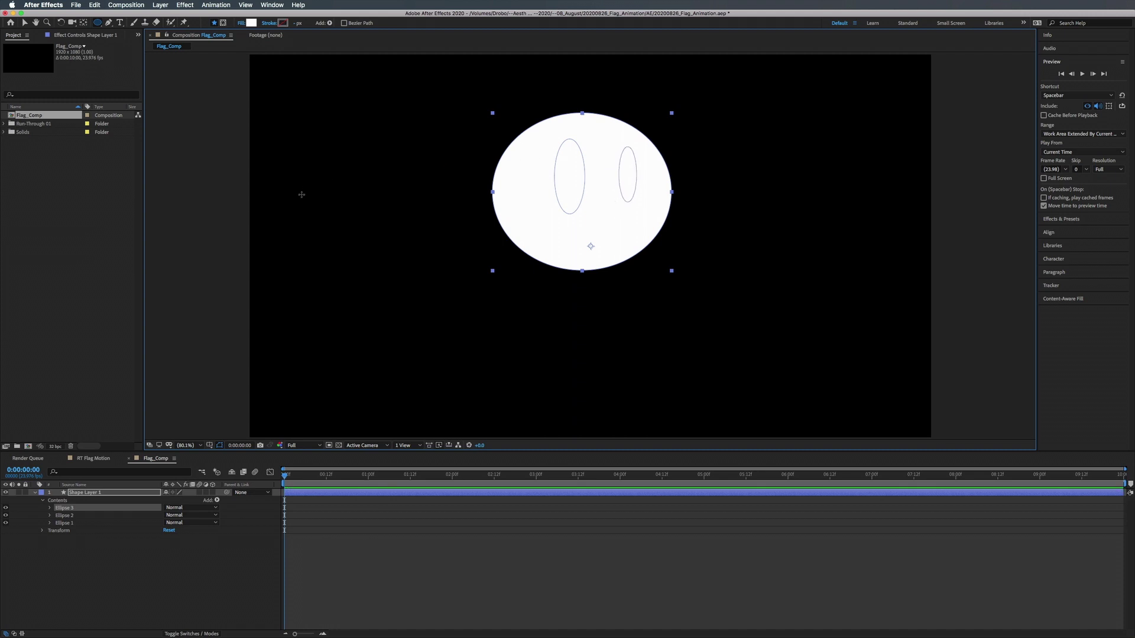
Group the head ellipse and both eye ellipses inside the shape layer's contents.
{"action": "left_click", "coordinate": [66, 541]}
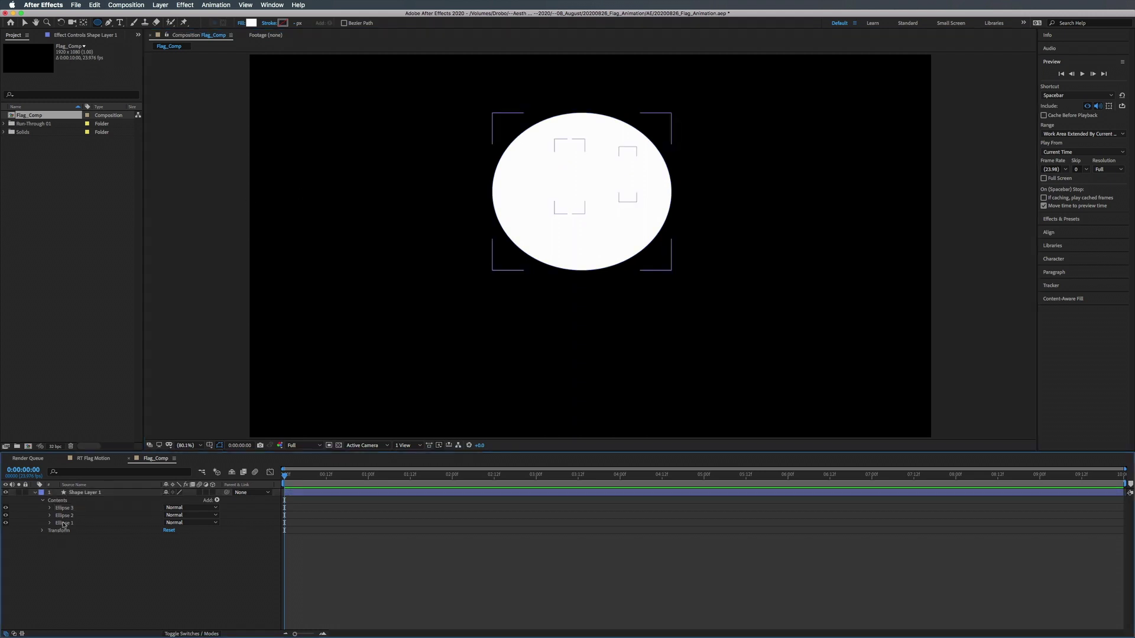
{"action": "left_click", "coordinate": [64, 510]}
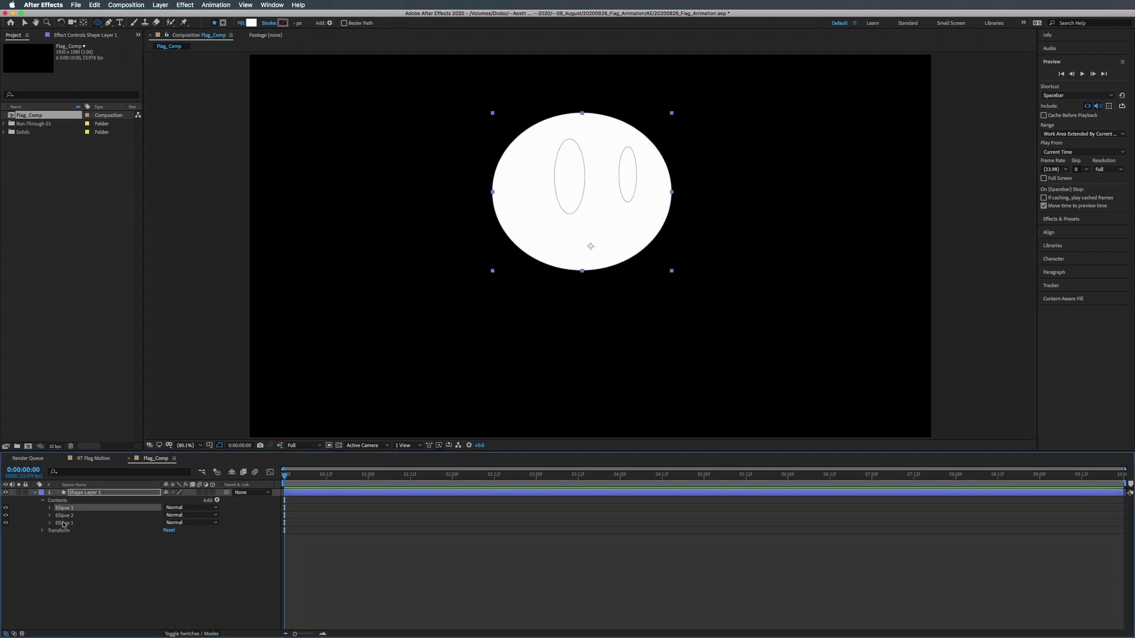
{"action": "left_click", "coordinate": [65, 524], "text": "shift"}
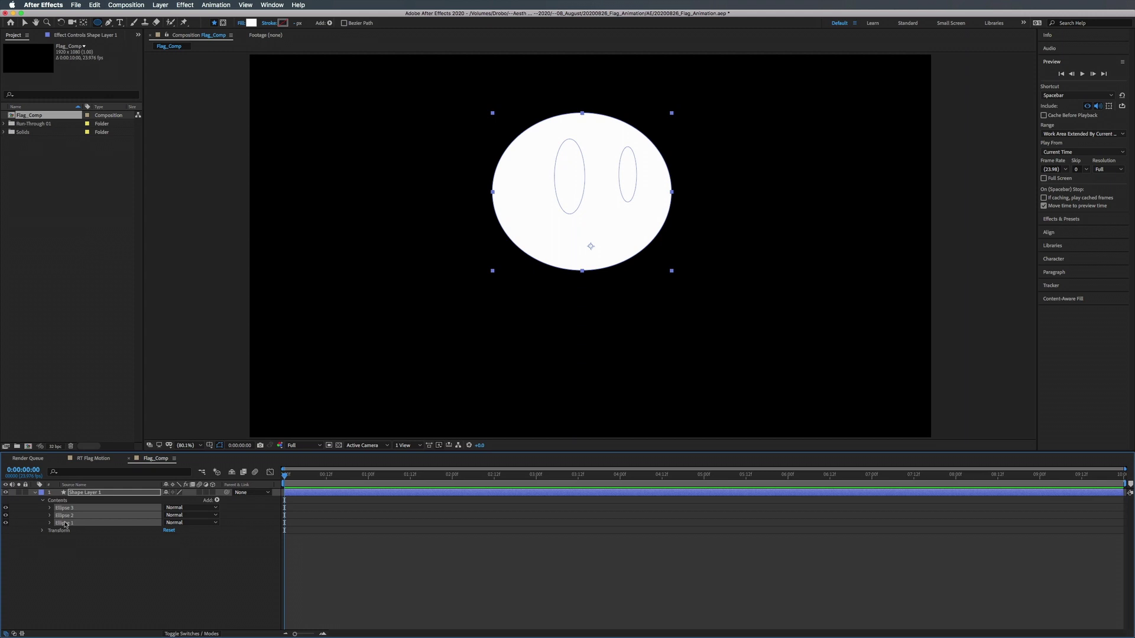
{"action": "key", "text": "super+g"}
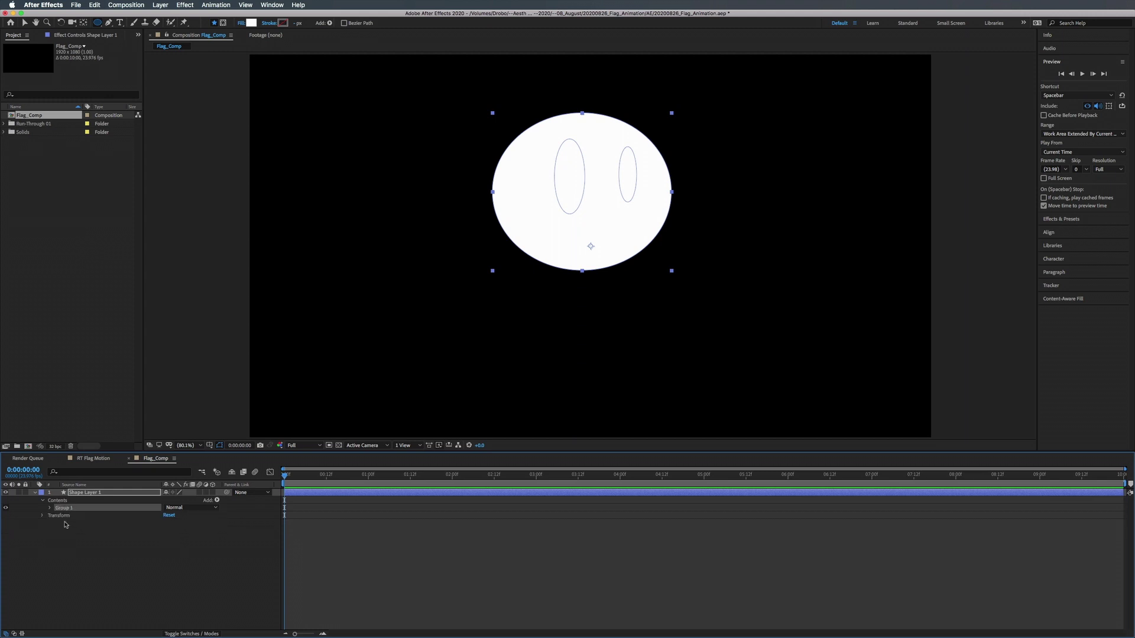
Add Merge Paths to the shape layer with its mode set to Exclude Intersections, and move it into the ellipse group.
{"action": "left_click", "coordinate": [50, 509]}
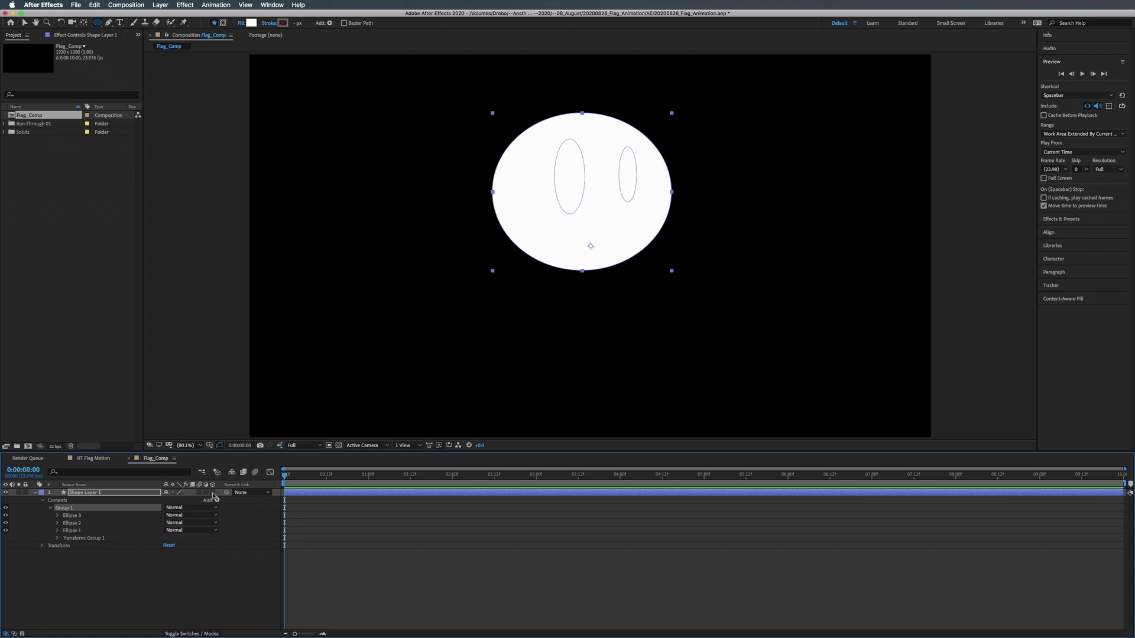
{"action": "left_click", "coordinate": [46, 501]}
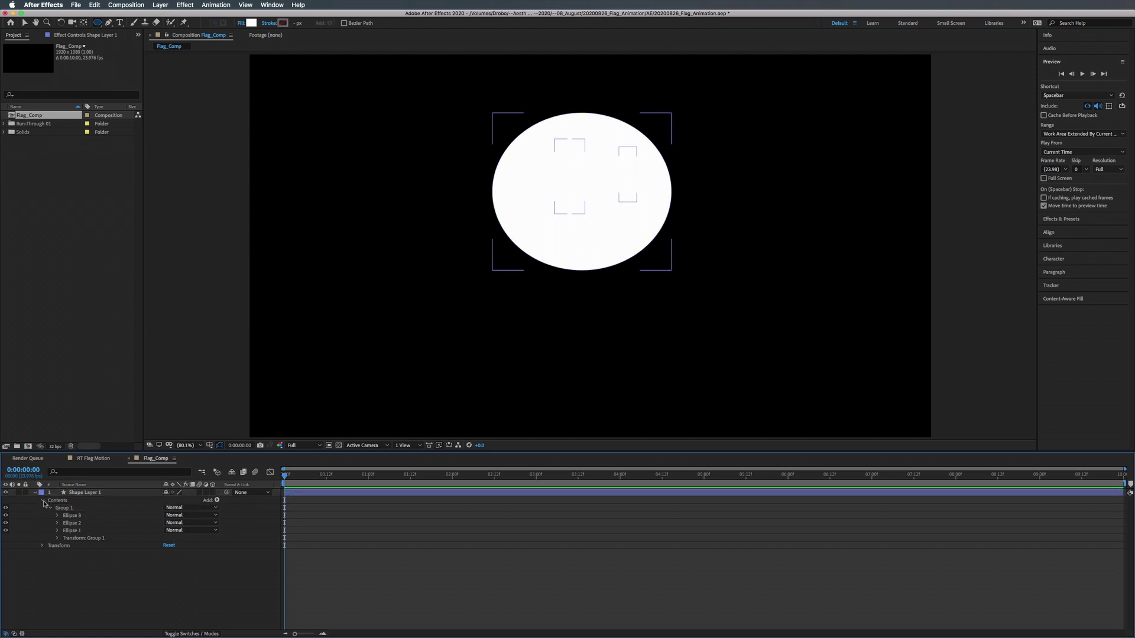
{"action": "left_click", "coordinate": [42, 501]}
{"action": "left_click", "coordinate": [43, 501]}
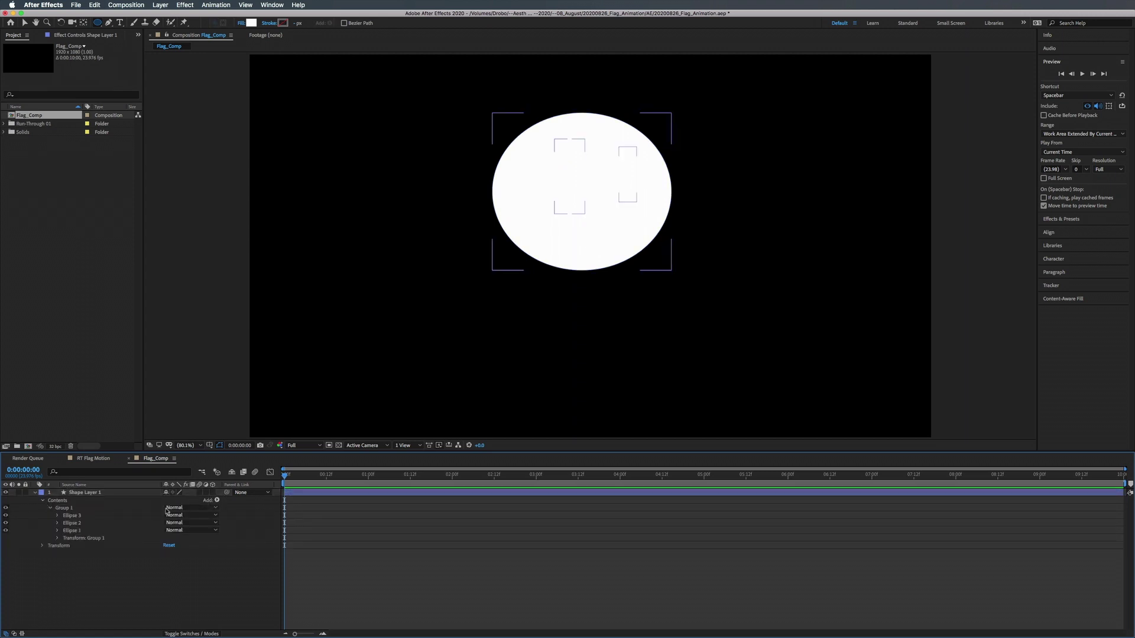
{"action": "left_click", "coordinate": [217, 501]}
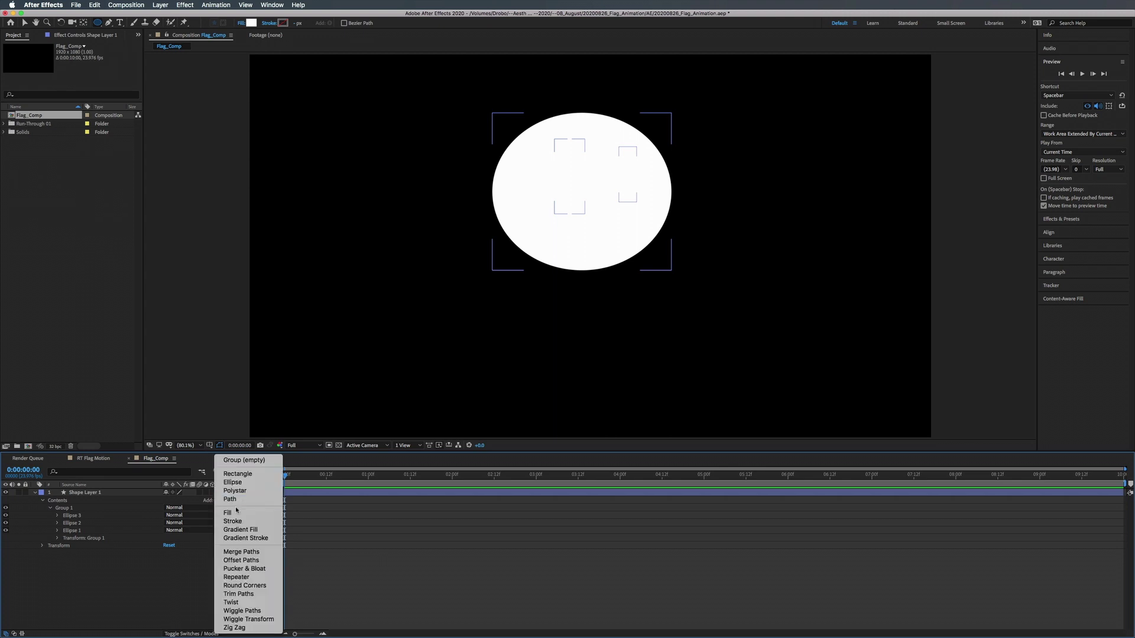
{"action": "left_click", "coordinate": [240, 552]}
{"action": "left_click", "coordinate": [50, 546]}
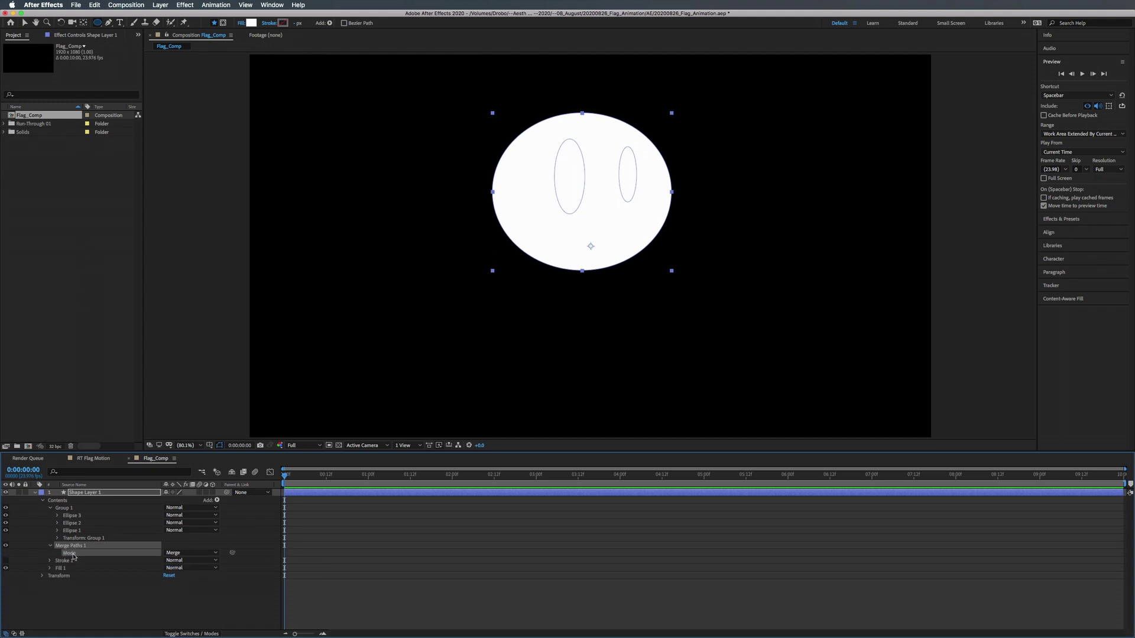
{"action": "left_click", "coordinate": [175, 553]}
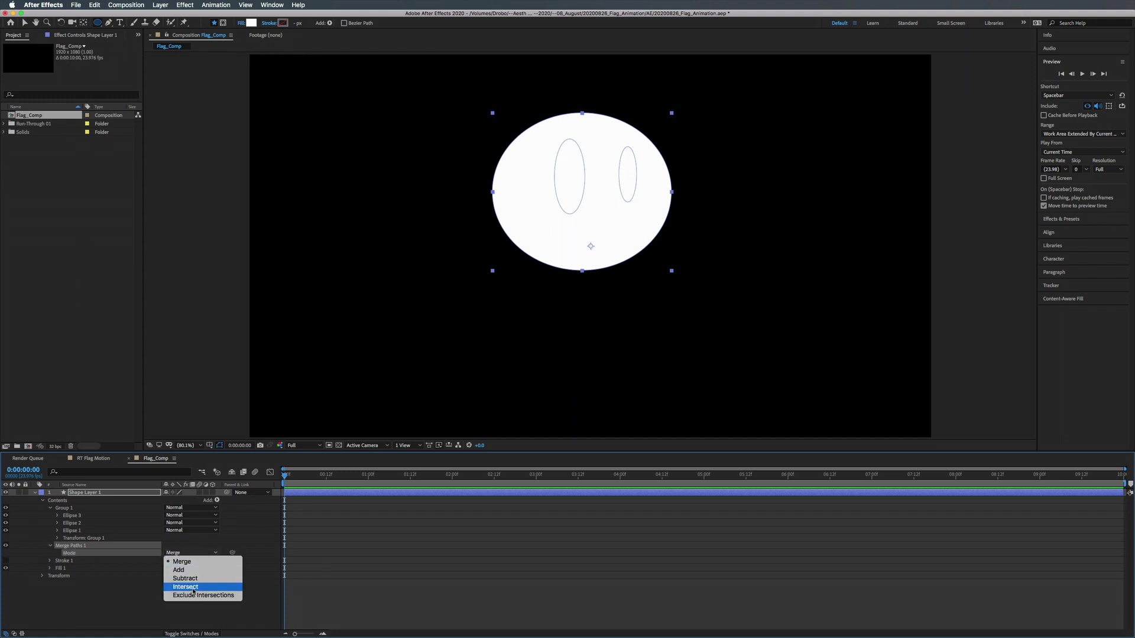
{"action": "left_click", "coordinate": [191, 596]}
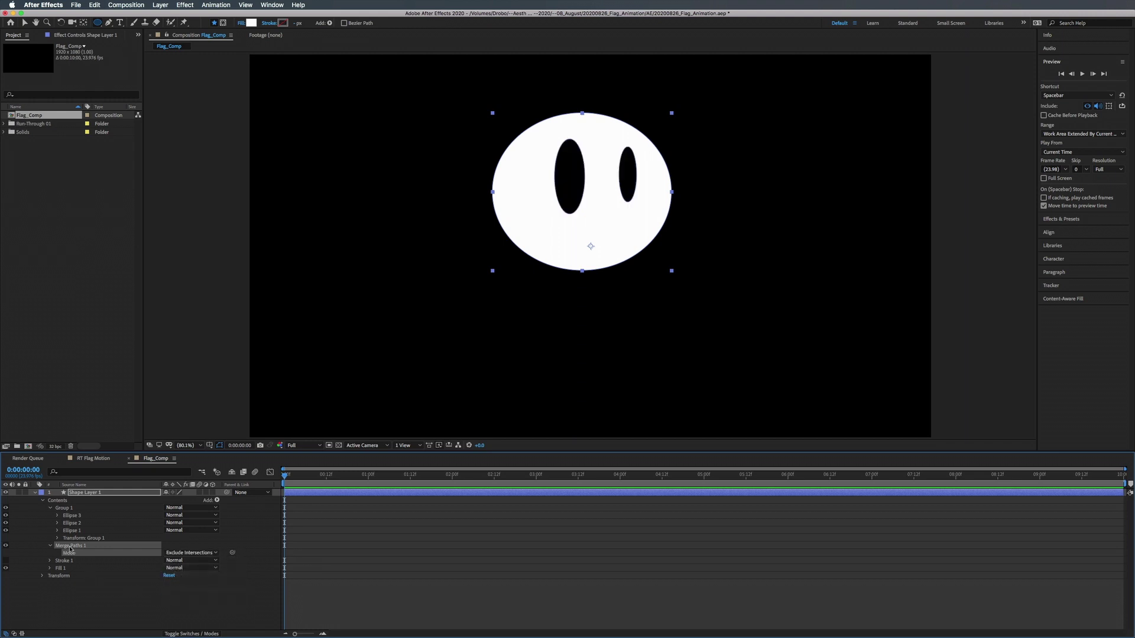
{"action": "left_click_drag", "start_coordinate": [70, 549], "coordinate": [71, 510]}
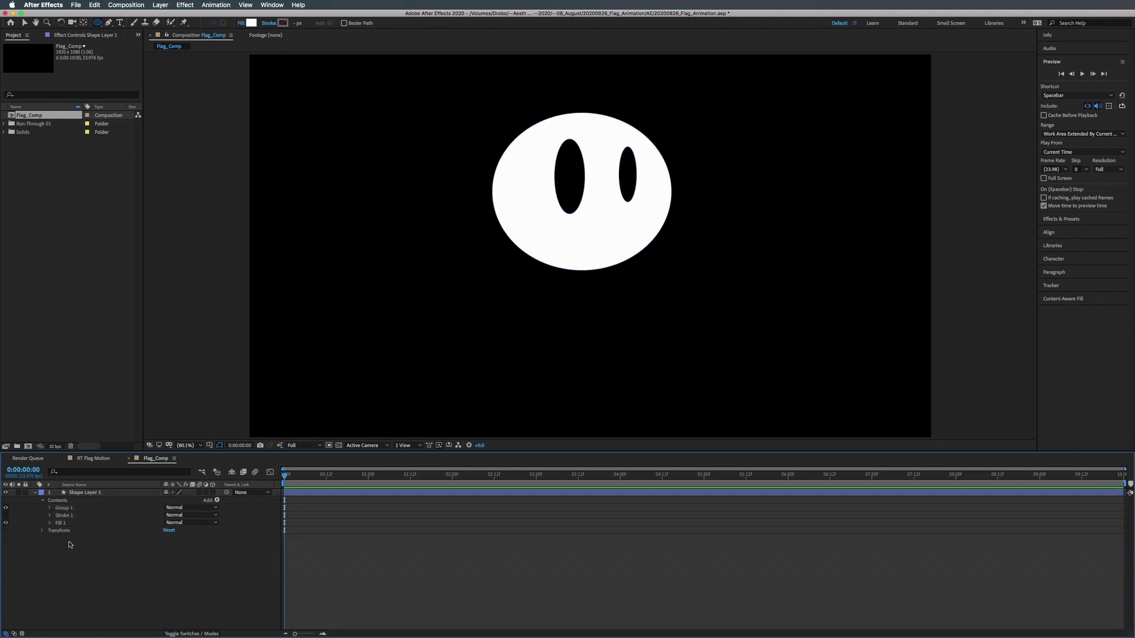
Draw a jaw rectangle overlapping the head's lower edge and a wide, thin bar below it on the same shape layer.
{"action": "left_click", "coordinate": [79, 494]}
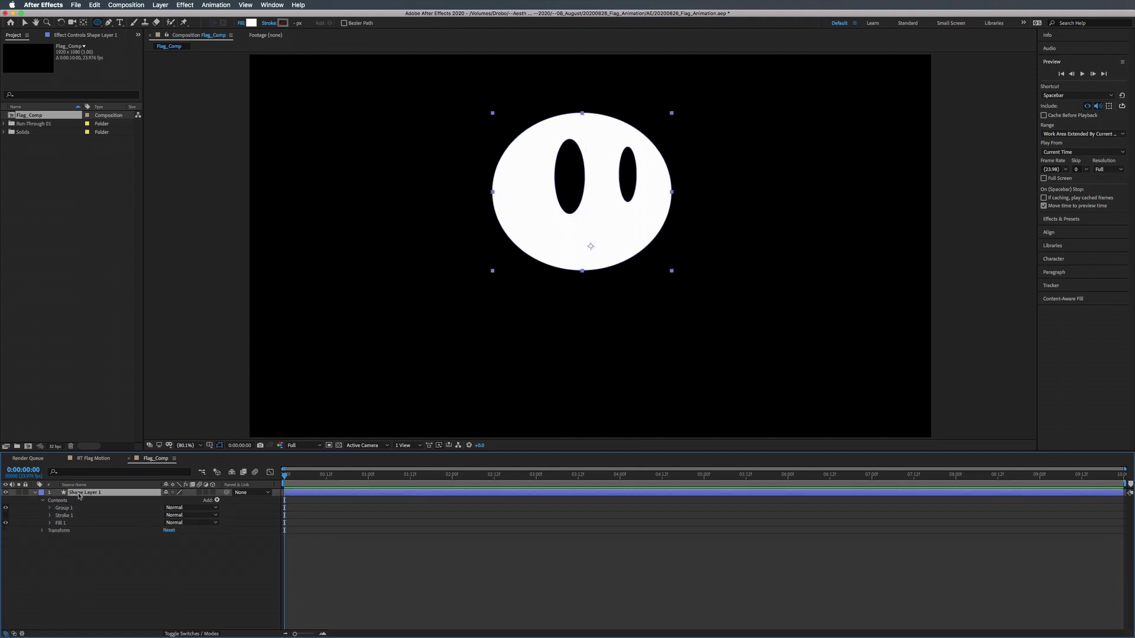
{"action": "left_click", "coordinate": [98, 24]}
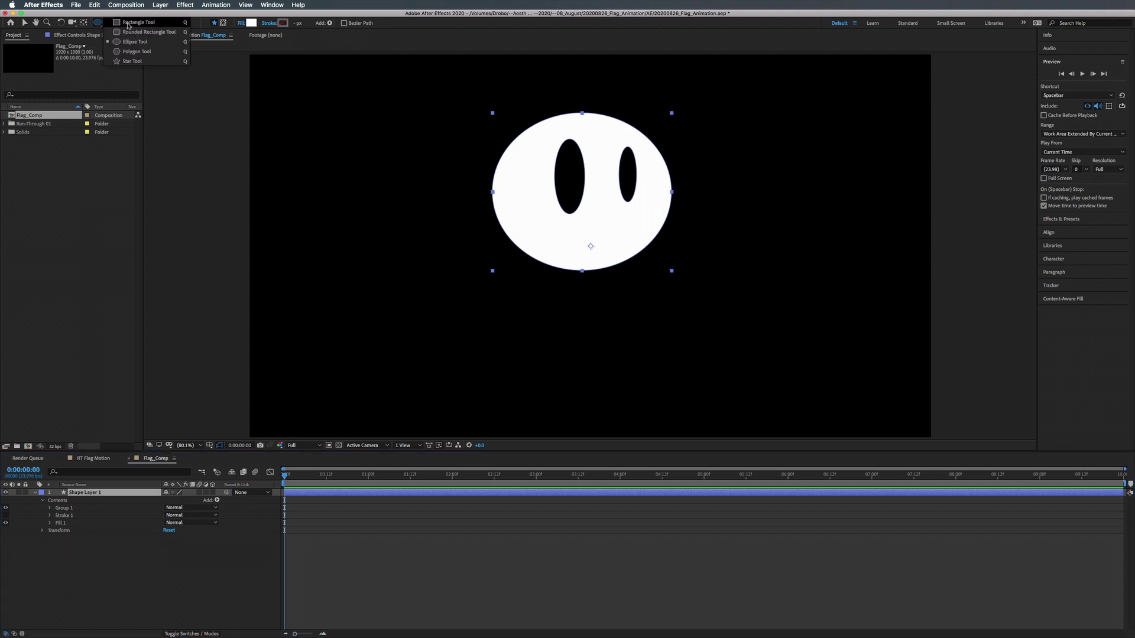
{"action": "left_click", "coordinate": [128, 23]}
{"action": "mouse_move", "coordinate": [578, 241]}
{"action": "left_mouse_down"}
{"action": "mouse_move", "coordinate": [600, 314]}
{"action": "mouse_move", "coordinate": [642, 329]}
{"action": "mouse_move", "coordinate": [630, 316]}
{"action": "left_mouse_up"}
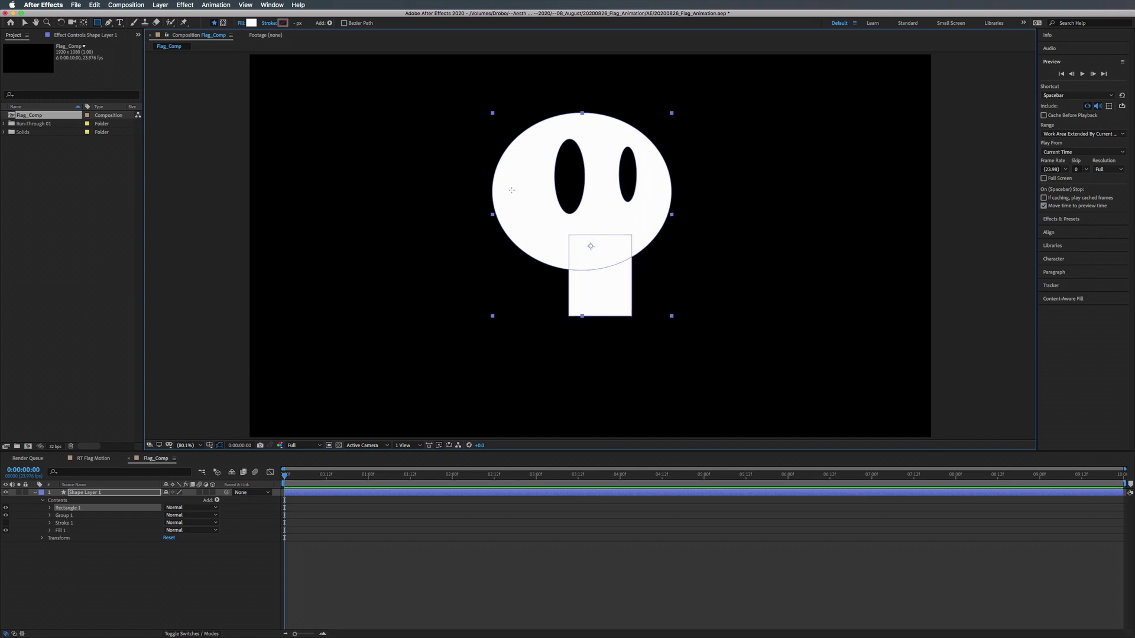
{"action": "mouse_move", "coordinate": [450, 353]}
{"action": "left_mouse_down"}
{"action": "mouse_move", "coordinate": [728, 362]}
{"action": "mouse_move", "coordinate": [739, 376]}
{"action": "left_mouse_up"}
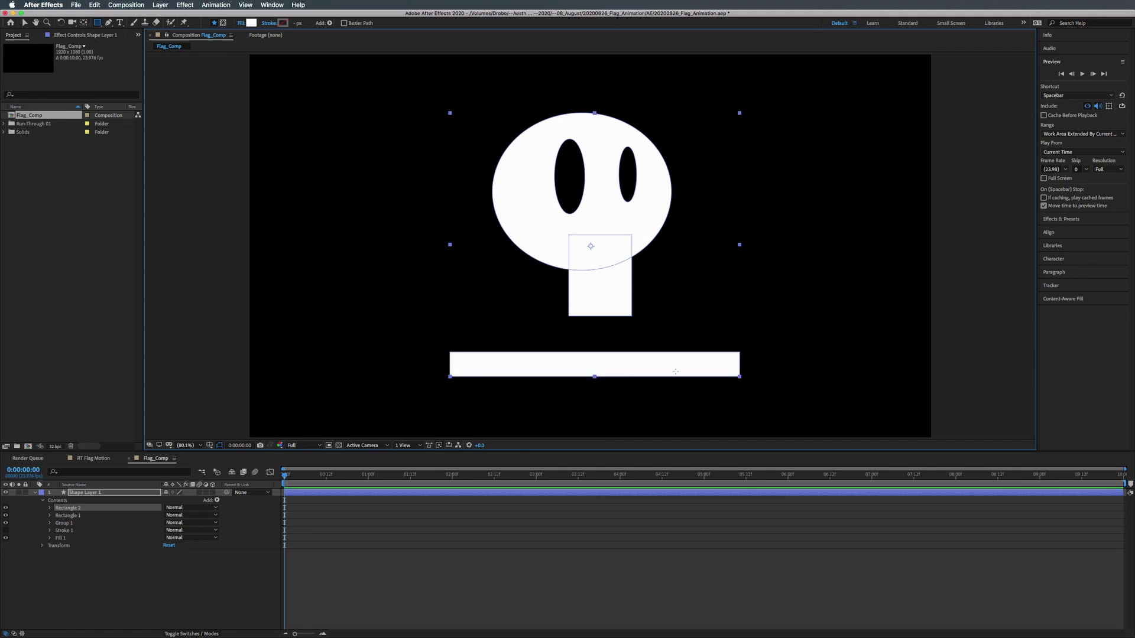
Draw two overlapping ellipses at each end of the thin bar, a small one above a larger one, to form bone knobs.
{"action": "left_click", "coordinate": [98, 24]}
{"action": "left_click", "coordinate": [135, 41]}
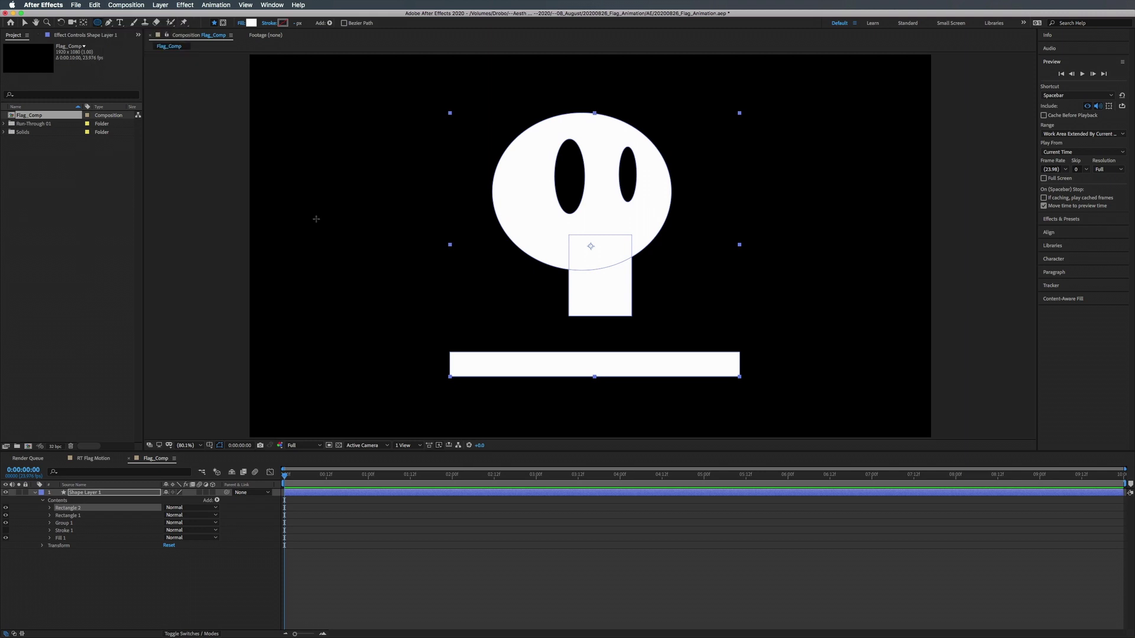
{"action": "left_click_drag", "start_coordinate": [467, 342], "coordinate": [415, 390]}
{"action": "left_click_drag", "start_coordinate": [748, 344], "coordinate": [705, 396]}
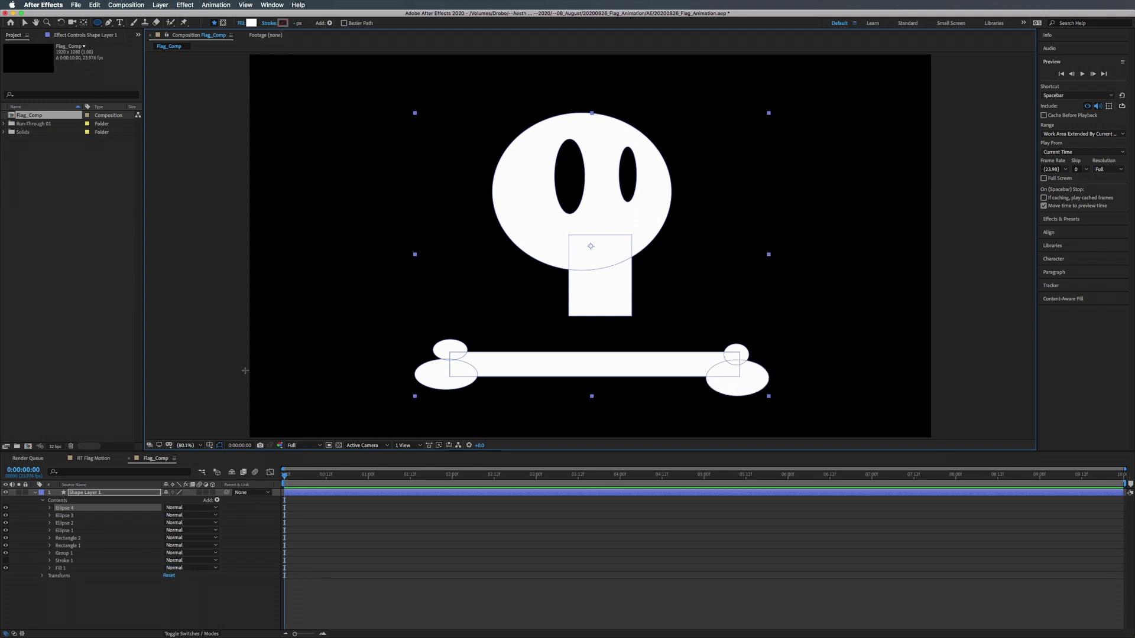
Group the four knob ellipses with the bar rectangle and rename the group Bones.
{"action": "left_click", "coordinate": [70, 509]}
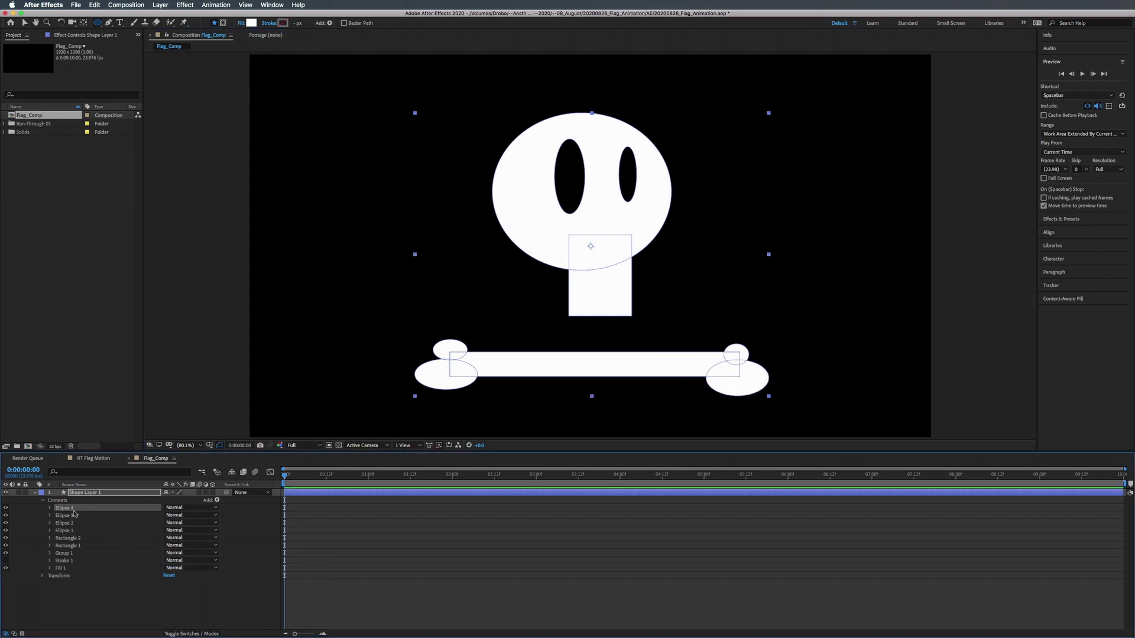
{"action": "left_click", "coordinate": [73, 531], "text": "shift"}
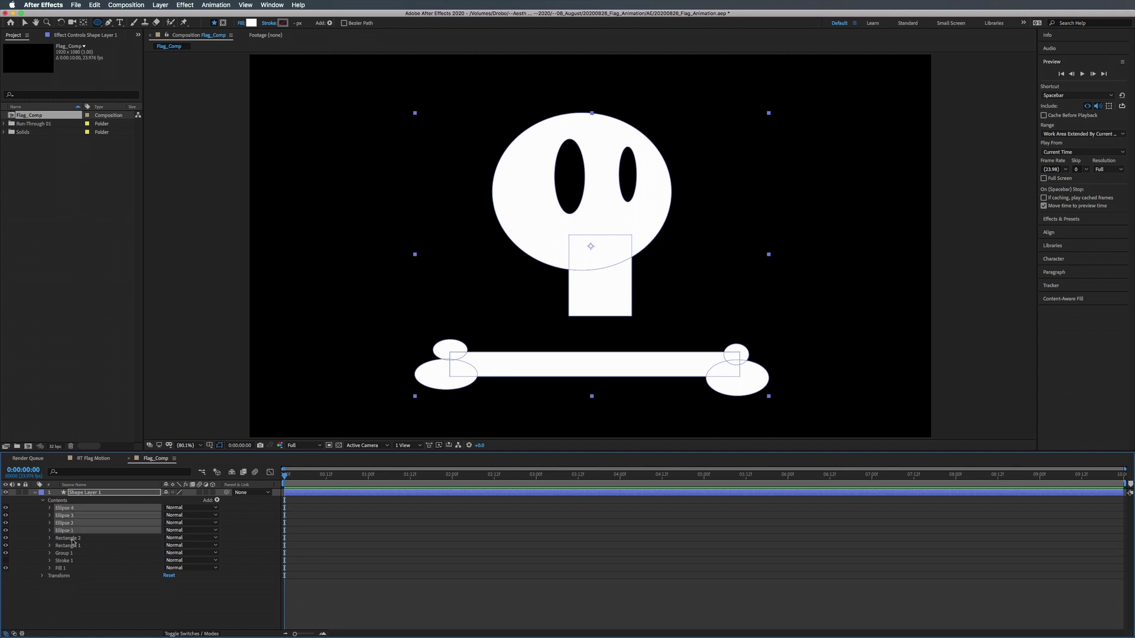
{"action": "left_click", "coordinate": [72, 540], "text": "shift"}
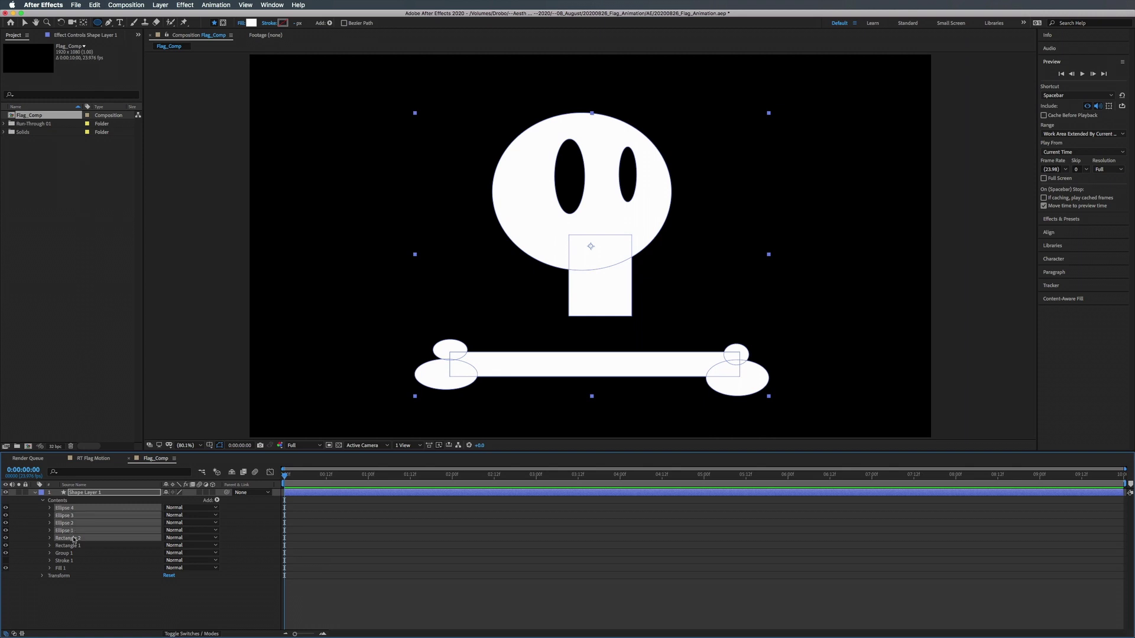
{"action": "key", "text": "super+g"}
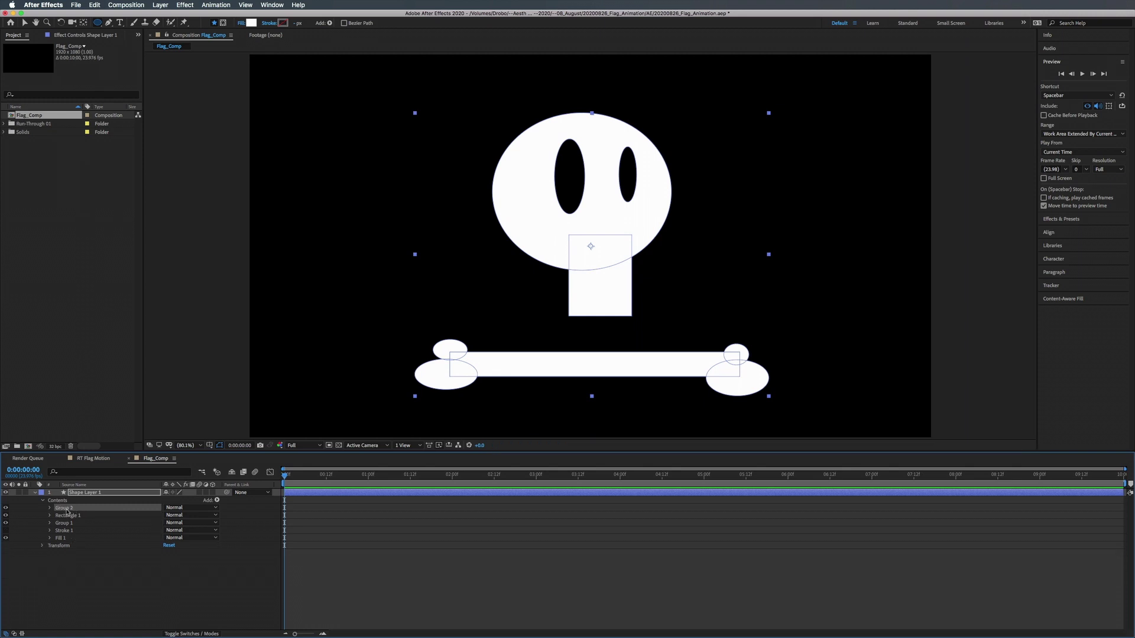
{"action": "key", "text": "Return"}
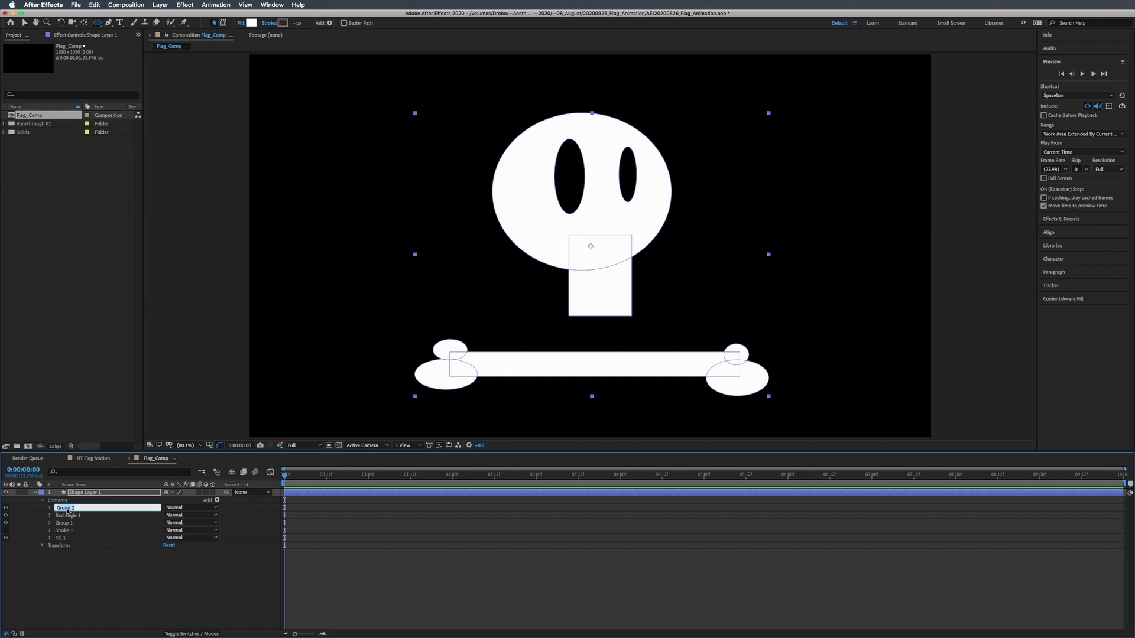
{"action": "type", "text": "Bones"}
{"action": "key", "text": "Return"}
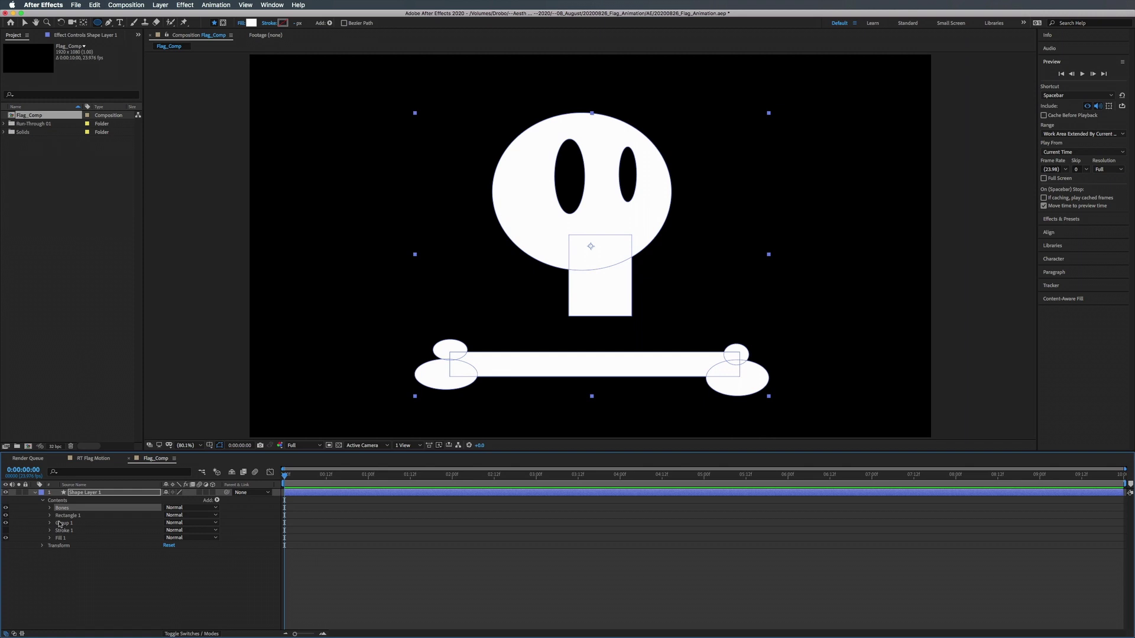
Rename the head-and-eyes group Skull and the jaw rectangle Mouth.
{"action": "left_click", "coordinate": [61, 524]}
{"action": "key", "text": "Return"}
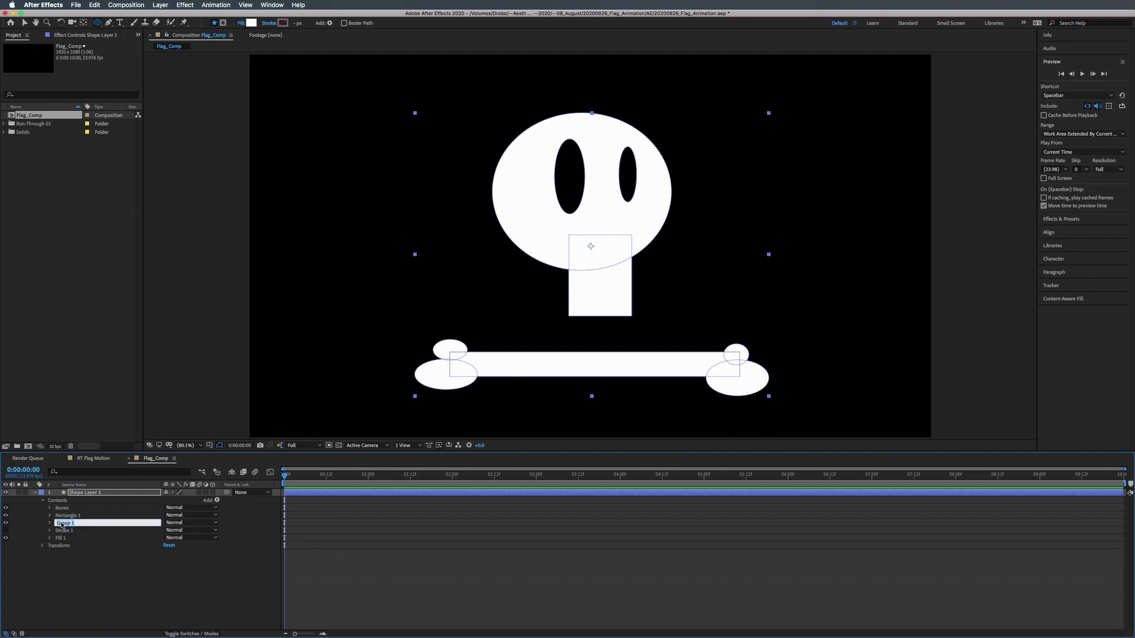
{"action": "type", "text": "Skull"}
{"action": "left_click", "coordinate": [64, 516]}
{"action": "key", "text": "Return"}
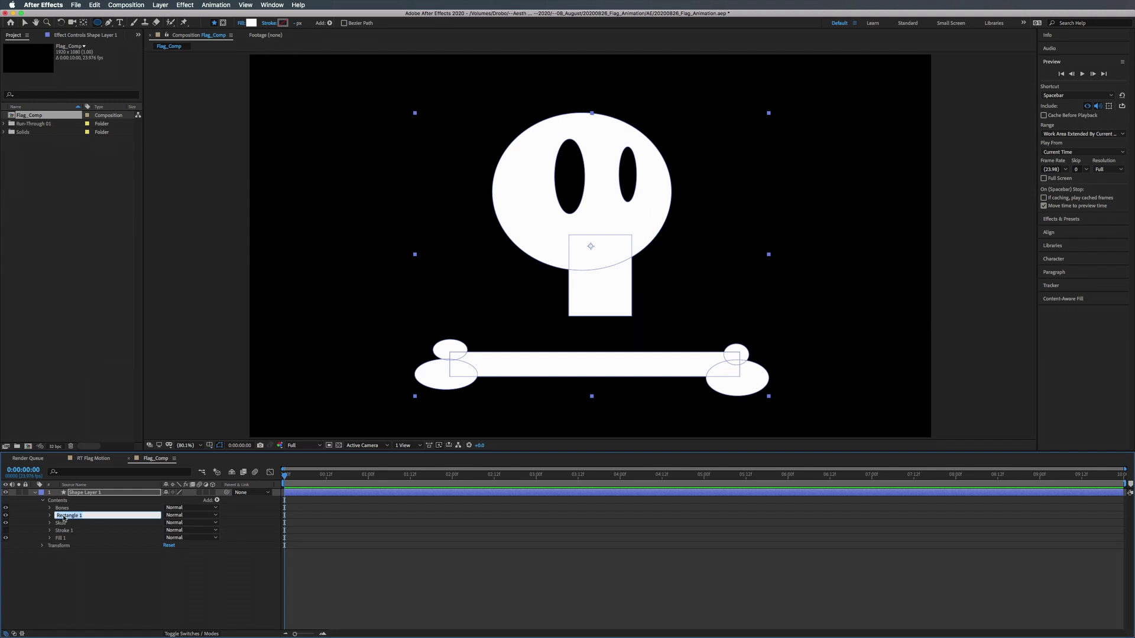
{"action": "type", "text": "Mouth"}
{"action": "key", "text": "Return"}
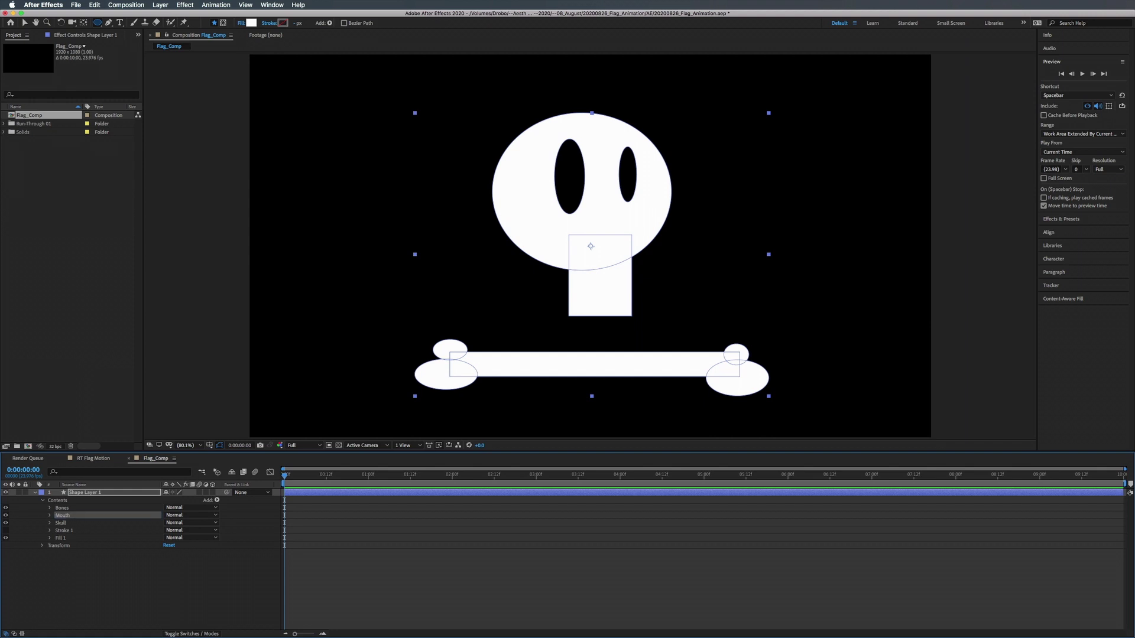
Set the Bones group's rotation to 19° and move the bone up slightly towards the jaw.
{"action": "left_click", "coordinate": [49, 509]}
{"action": "left_click", "coordinate": [49, 508]}
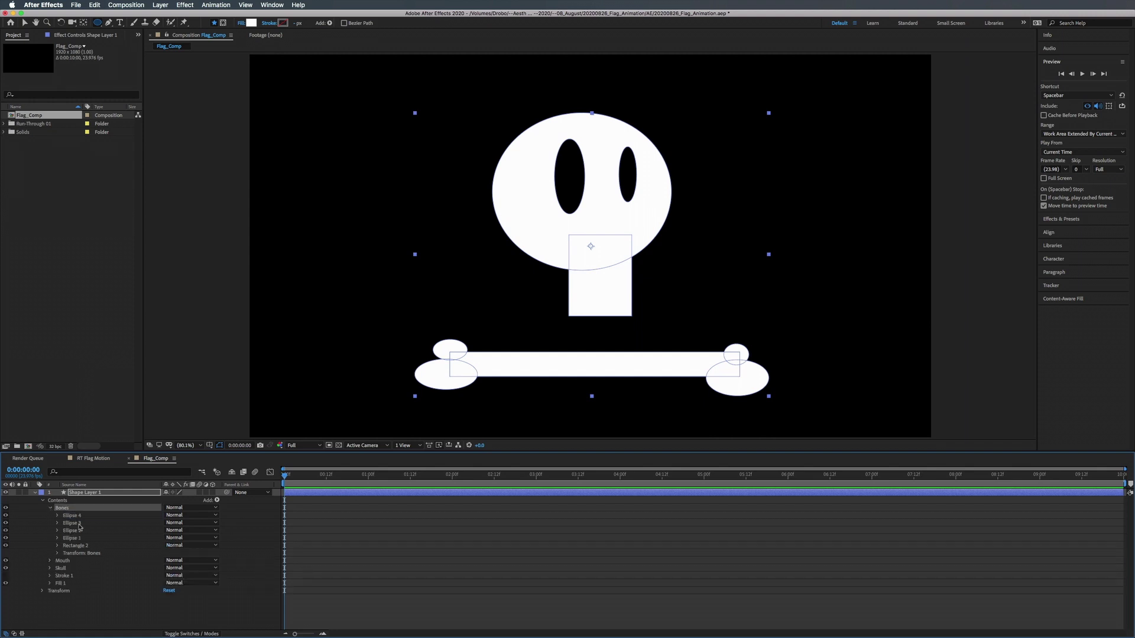
{"action": "left_click", "coordinate": [58, 554]}
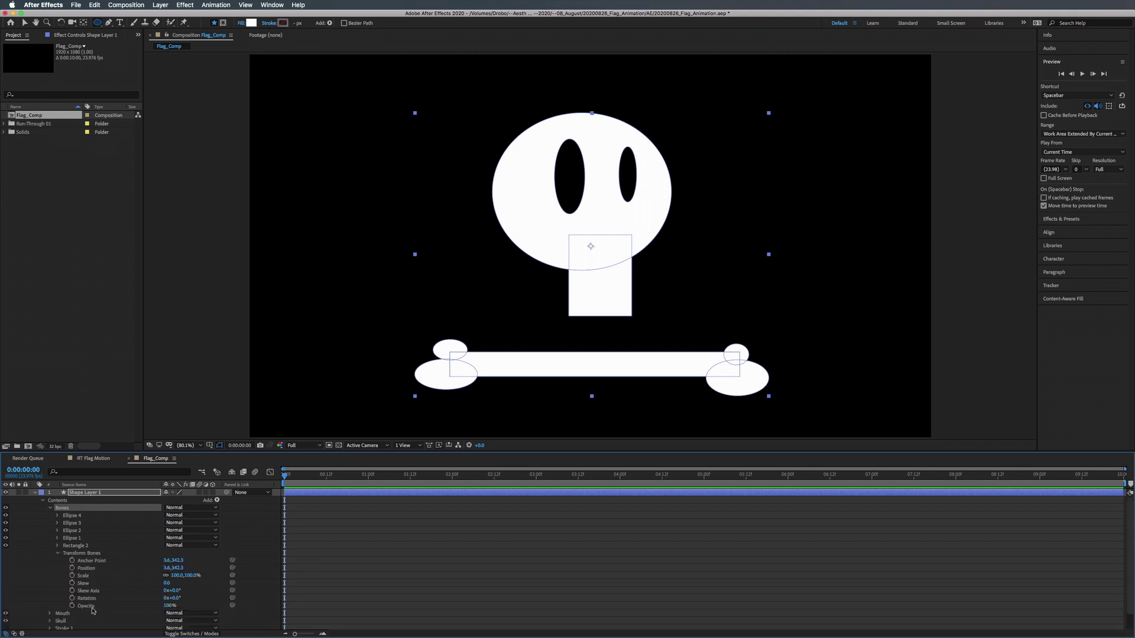
{"action": "left_click_drag", "start_coordinate": [173, 598], "coordinate": [179, 597]}
{"action": "key", "text": "v"}
{"action": "left_click_drag", "start_coordinate": [591, 367], "coordinate": [596, 350]}
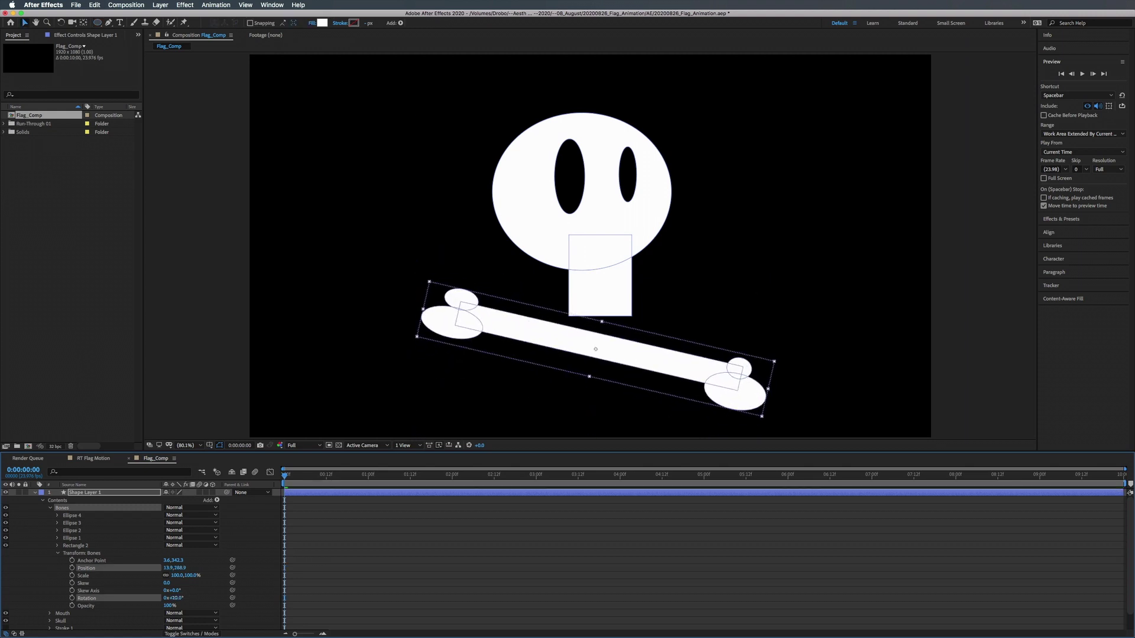
{"action": "left_click_drag", "start_coordinate": [174, 598], "coordinate": [179, 598]}
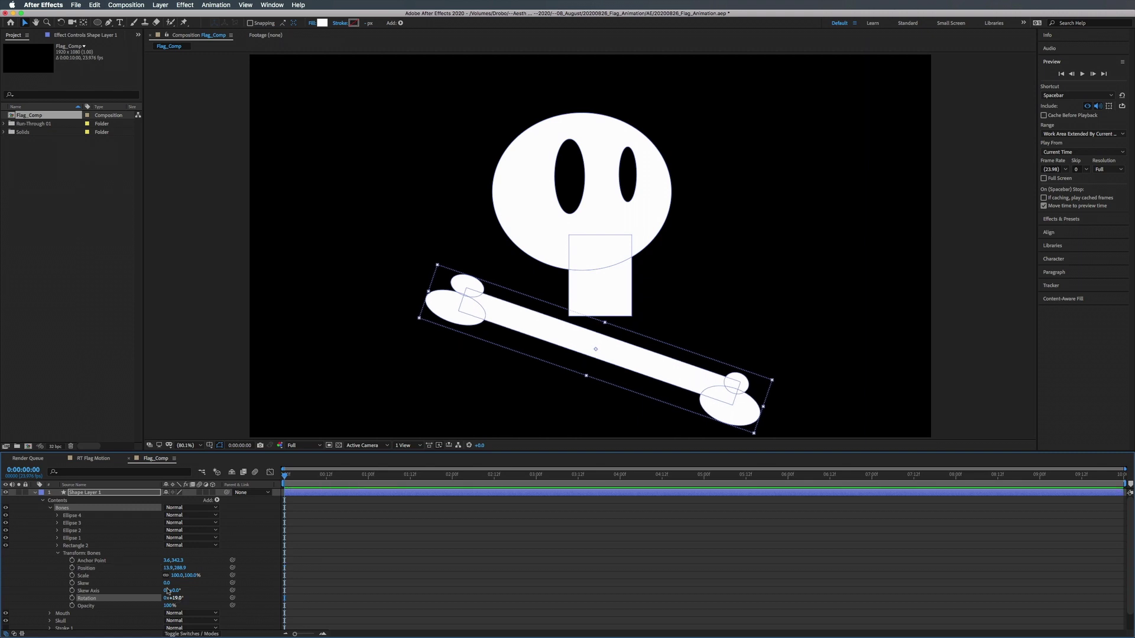
{"action": "left_click", "coordinate": [51, 508]}
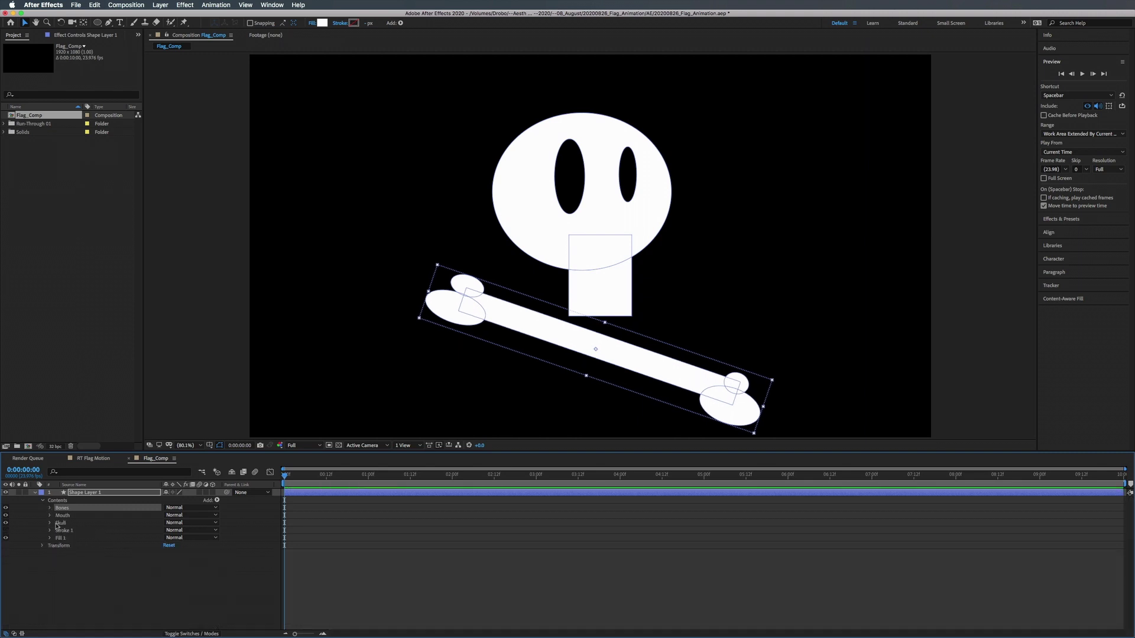
Move the Mouth and Skull together straight up, and raise the Bones group slightly beneath them.
{"action": "left_click", "coordinate": [61, 516]}
{"action": "left_click", "coordinate": [63, 524], "text": "shift"}
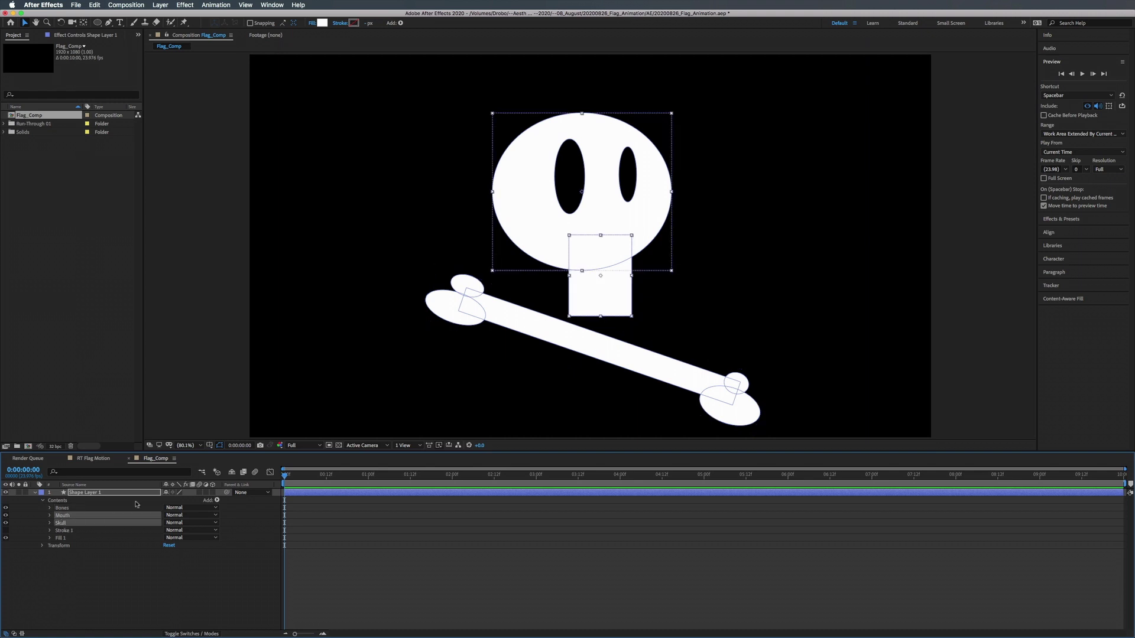
{"action": "left_click", "coordinate": [542, 233]}
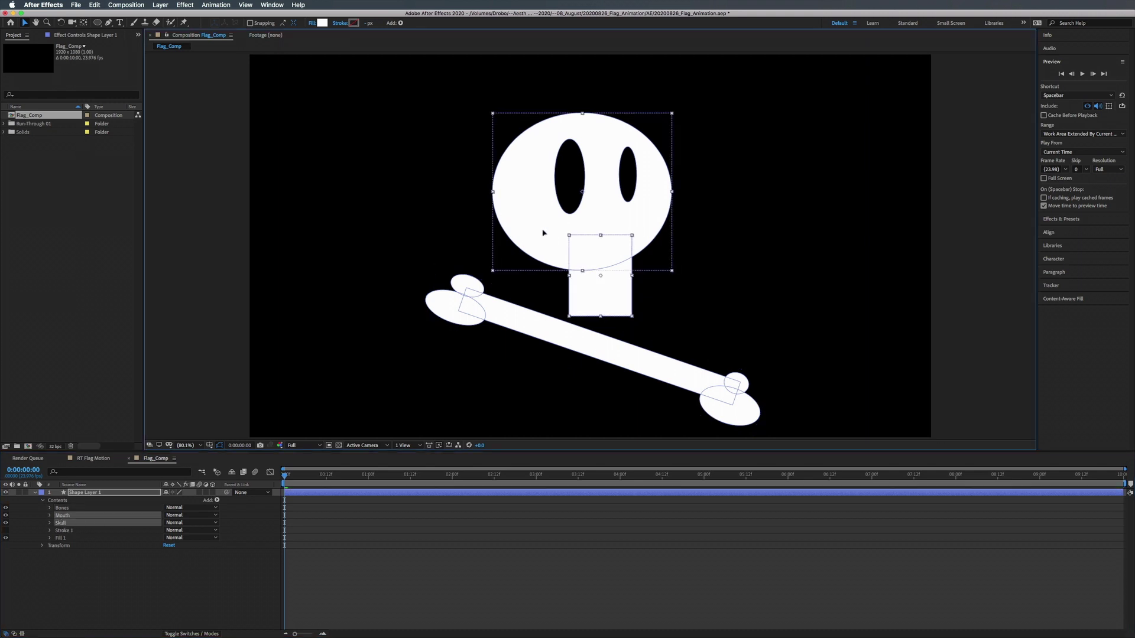
{"action": "left_click_drag", "start_coordinate": [543, 233], "coordinate": [547, 210]}
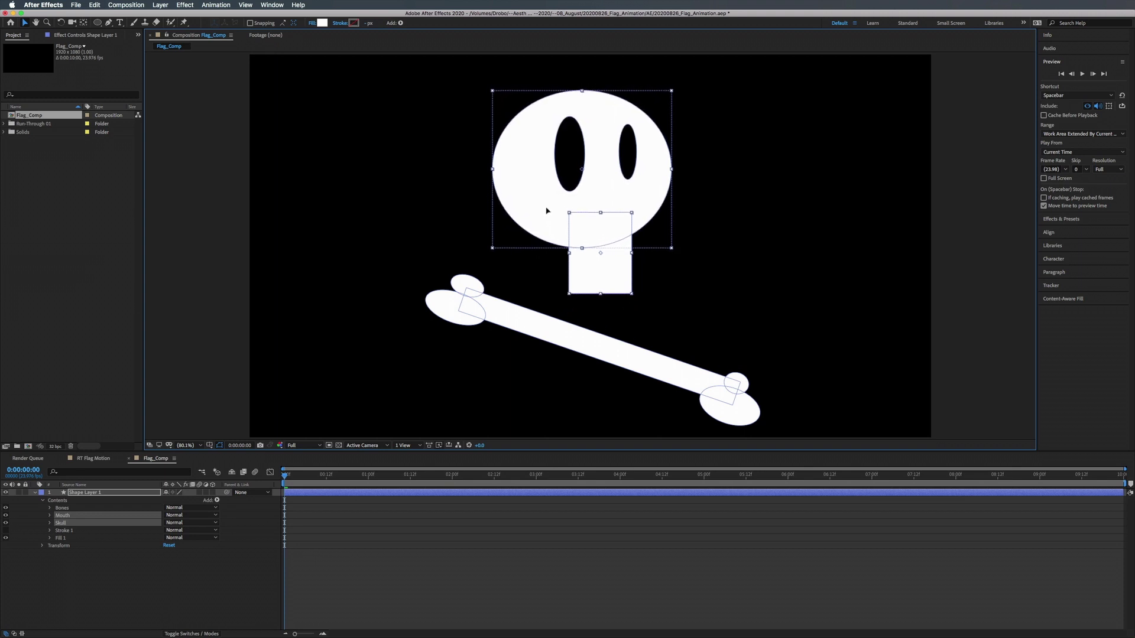
{"action": "left_click", "coordinate": [62, 509]}
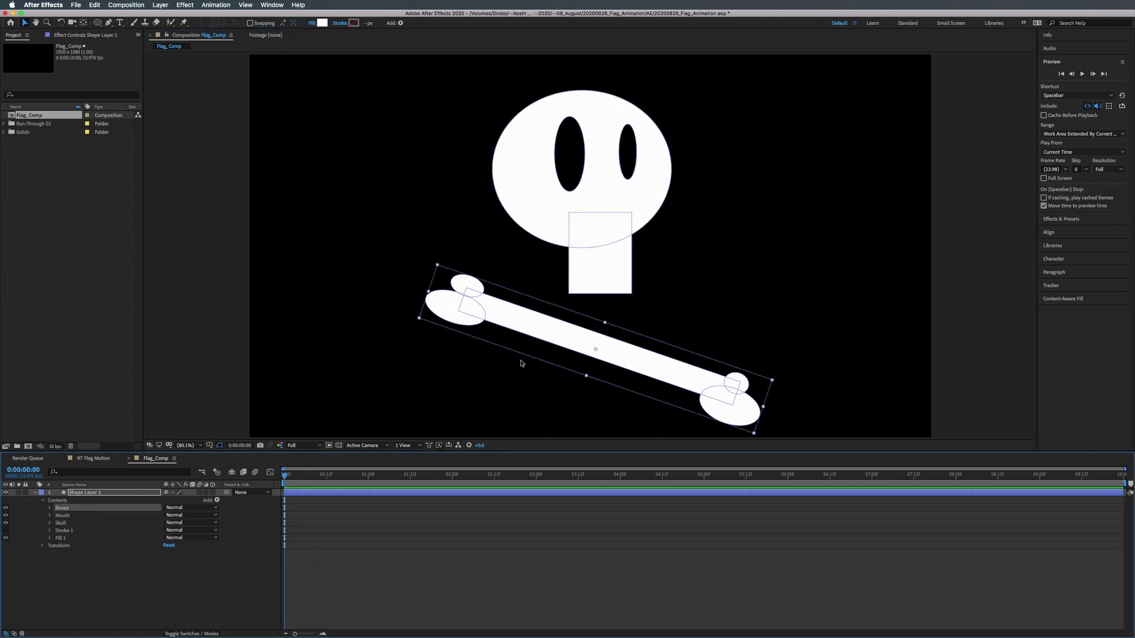
{"action": "left_click_drag", "start_coordinate": [547, 333], "coordinate": [547, 319]}
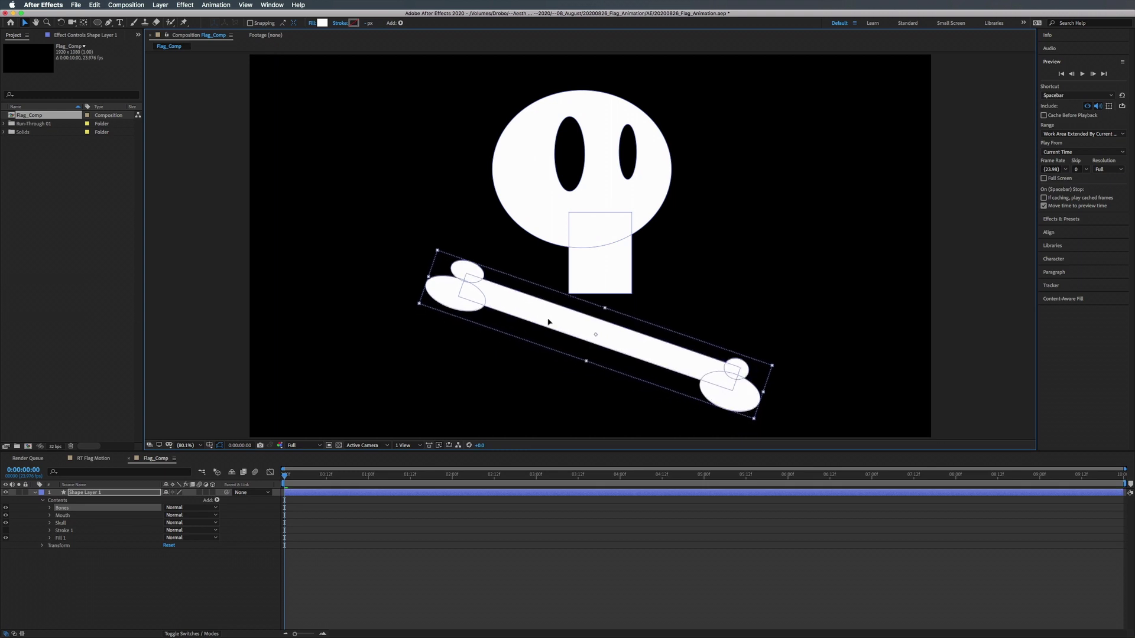
Duplicate the Bones group and rotate the copy to the opposite slope so the two bones form an X.
{"action": "left_click", "coordinate": [50, 508]}
{"action": "left_click", "coordinate": [49, 508]}
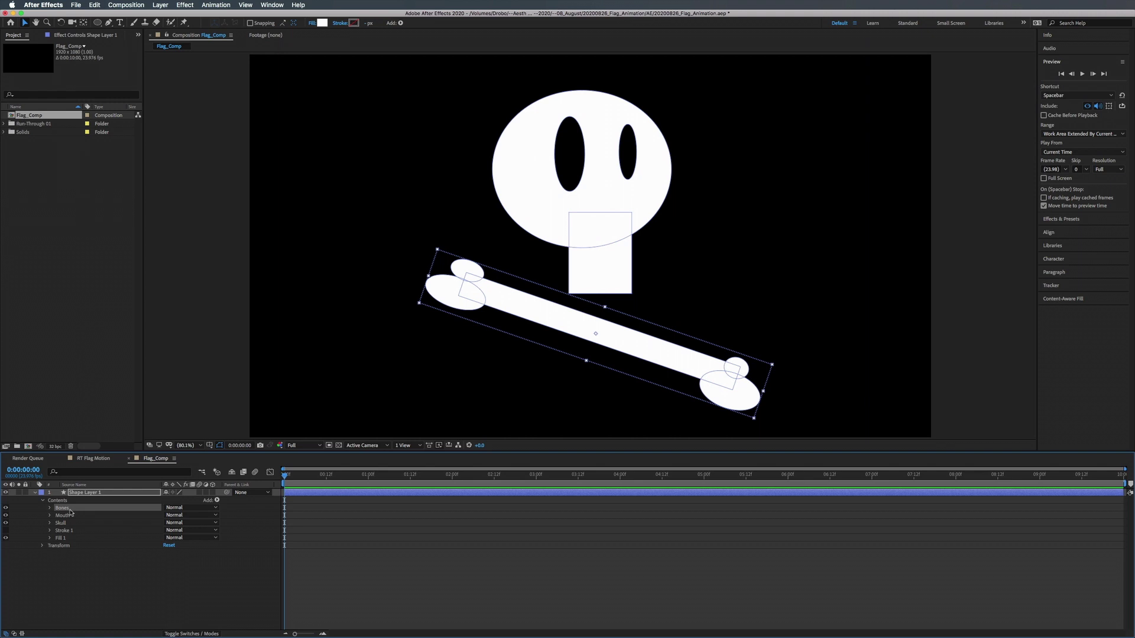
{"action": "key", "text": "super+d"}
{"action": "left_click", "coordinate": [50, 508]}
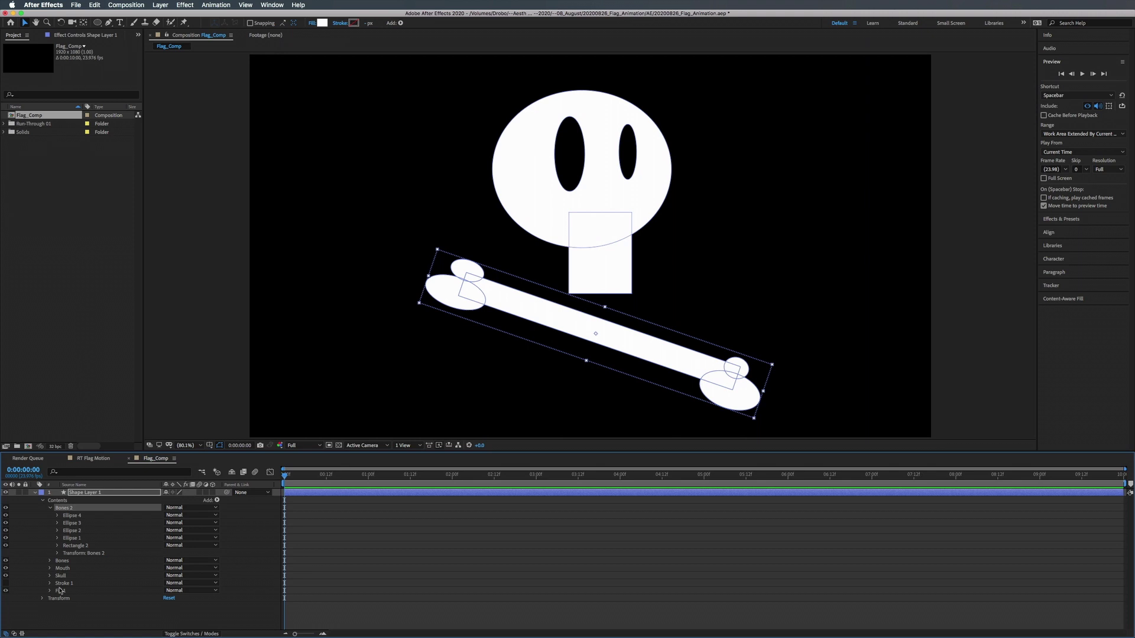
{"action": "left_click", "coordinate": [57, 554]}
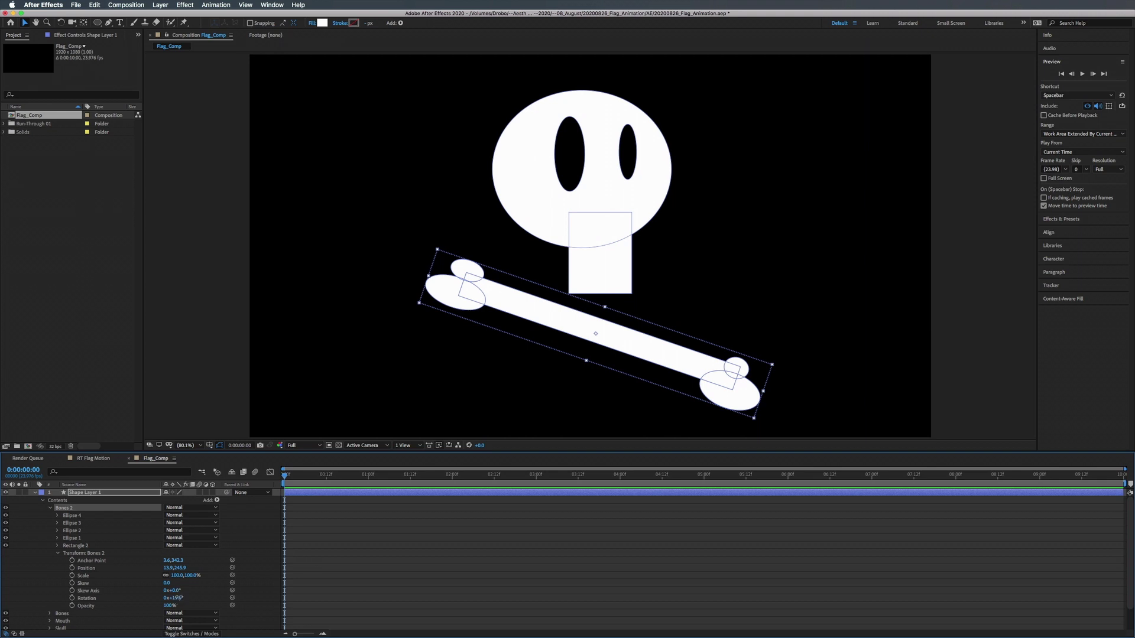
{"action": "left_click_drag", "start_coordinate": [176, 598], "coordinate": [163, 598]}
{"action": "left_click", "coordinate": [100, 539]}
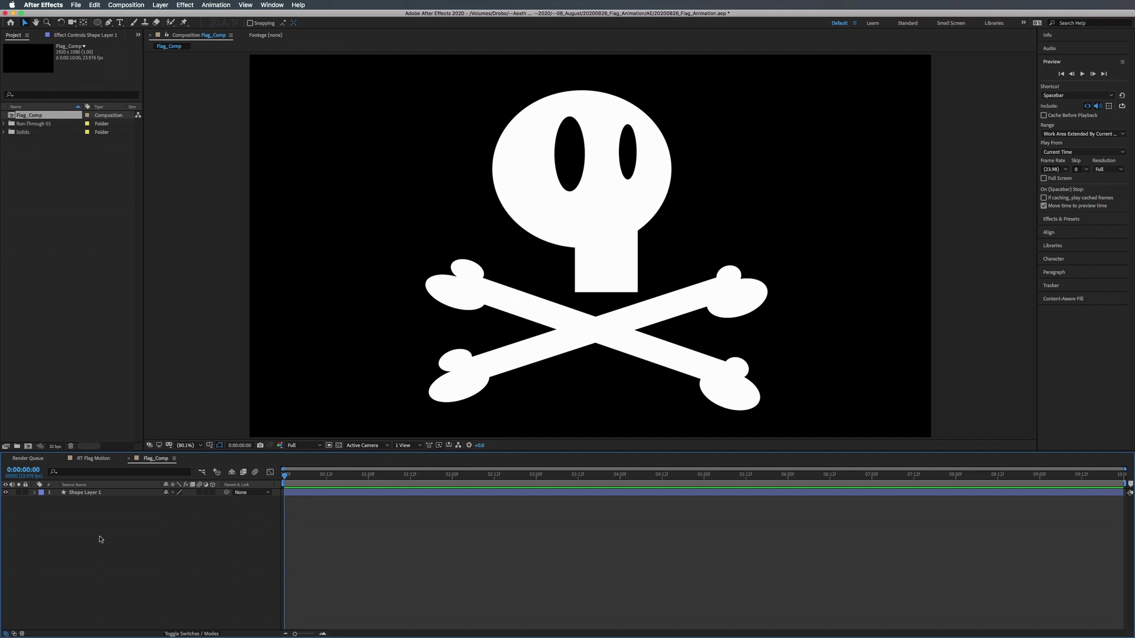
Set the duplicated bone group's rotation to 162° so its larger knobs sit on the upper side.
{"action": "left_click", "coordinate": [83, 492]}
{"action": "left_click", "coordinate": [35, 492]}
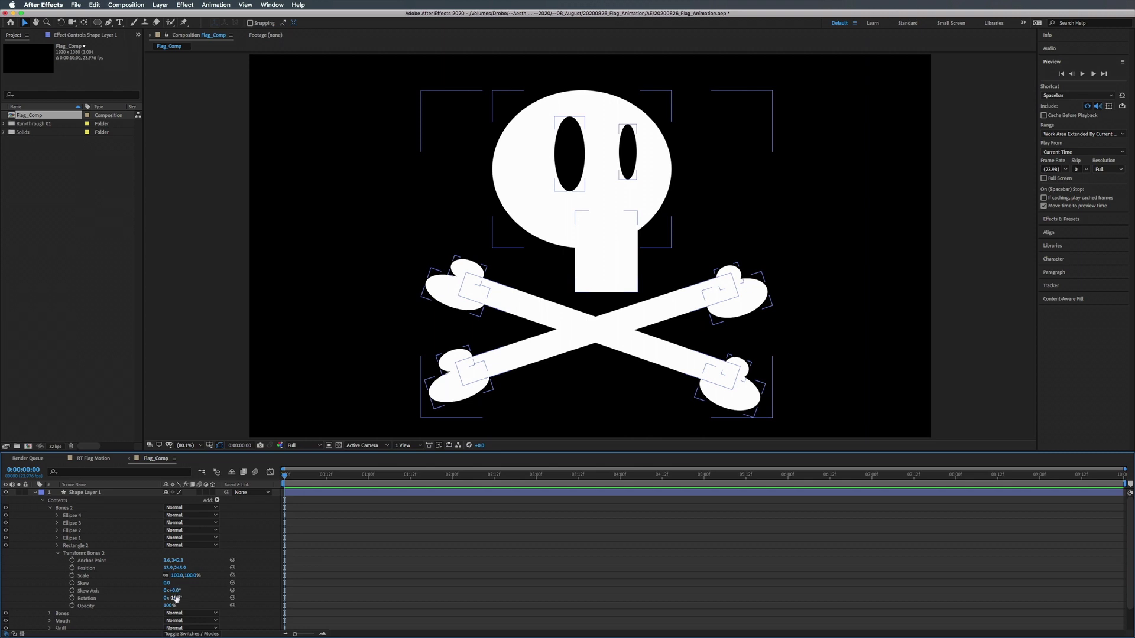
{"action": "left_click_drag", "start_coordinate": [174, 598], "coordinate": [251, 594]}
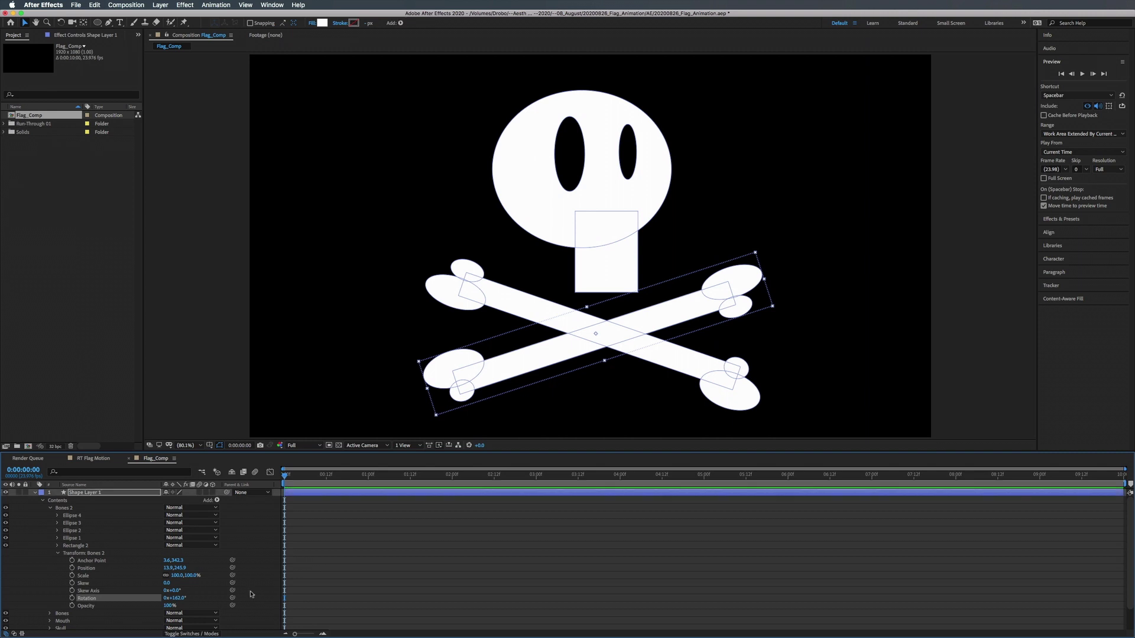
{"action": "left_click", "coordinate": [42, 501]}
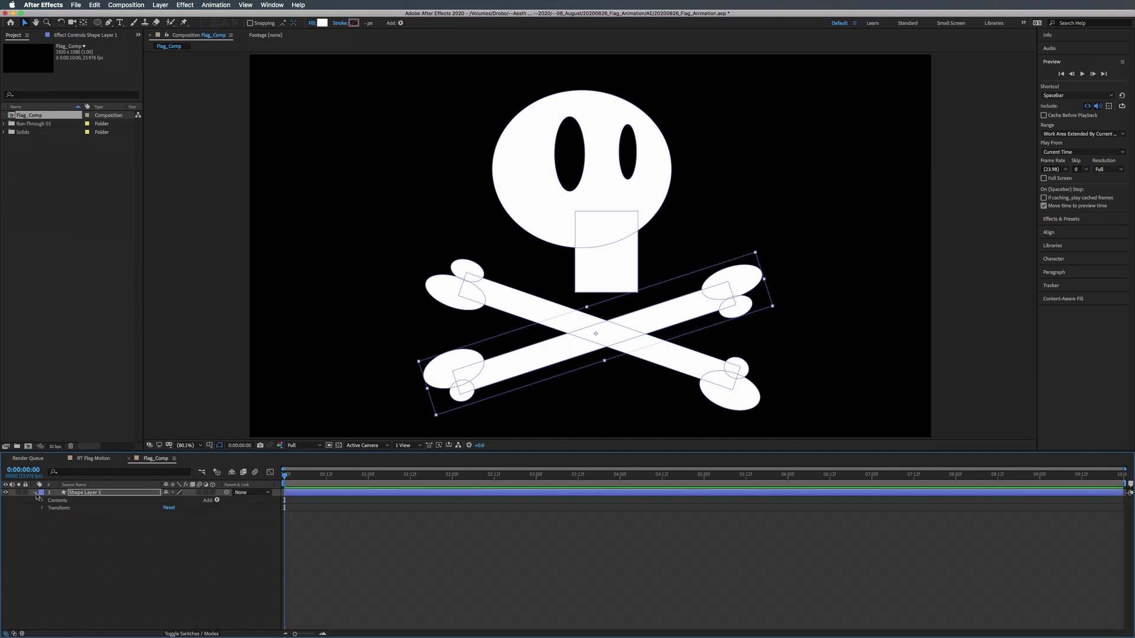
{"action": "left_click", "coordinate": [35, 492]}
Rename the shape layer as Skull.
{"action": "left_click", "coordinate": [86, 493]}
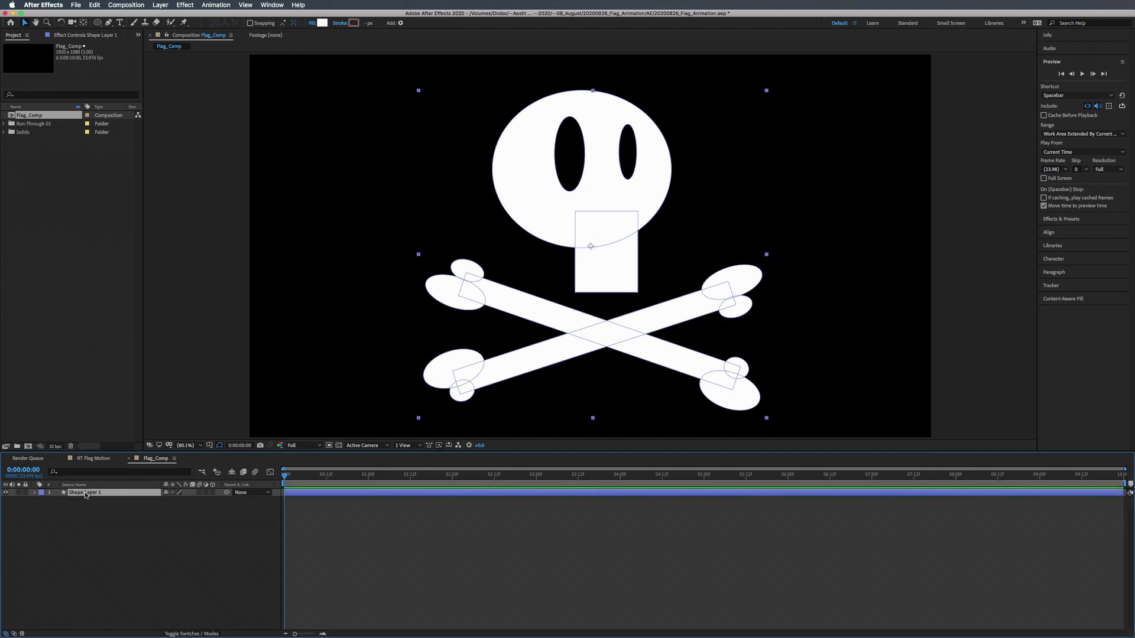
{"action": "key", "text": "Return"}
{"action": "type", "text": "Sk"}
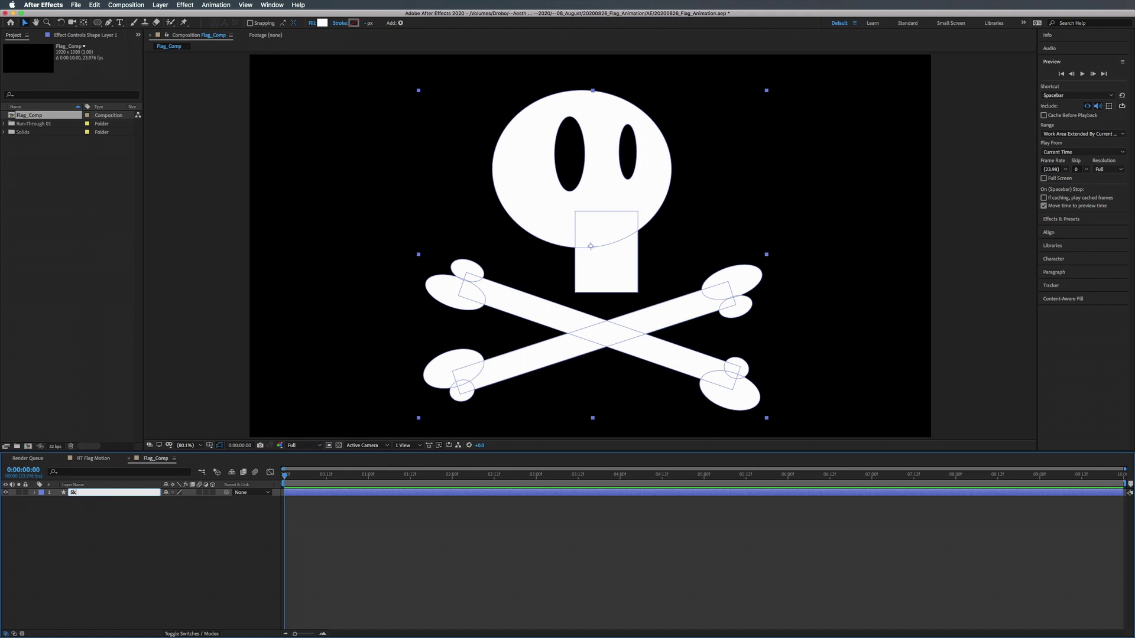
{"action": "type", "text": "ull"}
{"action": "key", "text": "Return"}
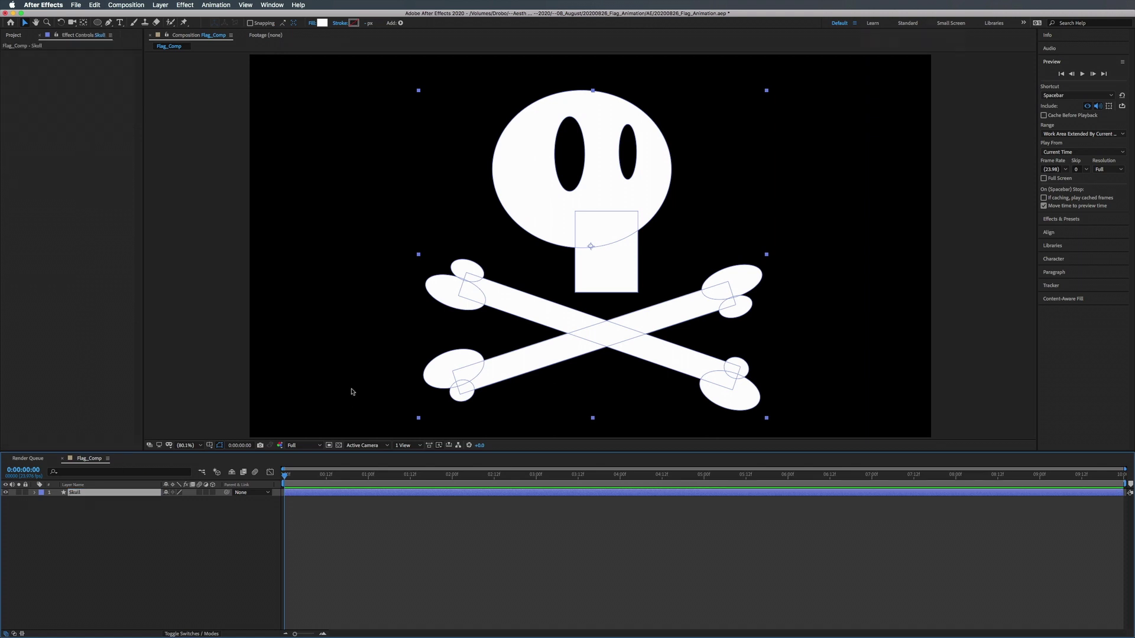
{"action": "key", "text": "F3"}
Create a composition-size dark gray solid with color 161616 and place it beneath the Skull layer.
{"action": "left_click", "coordinate": [101, 536]}
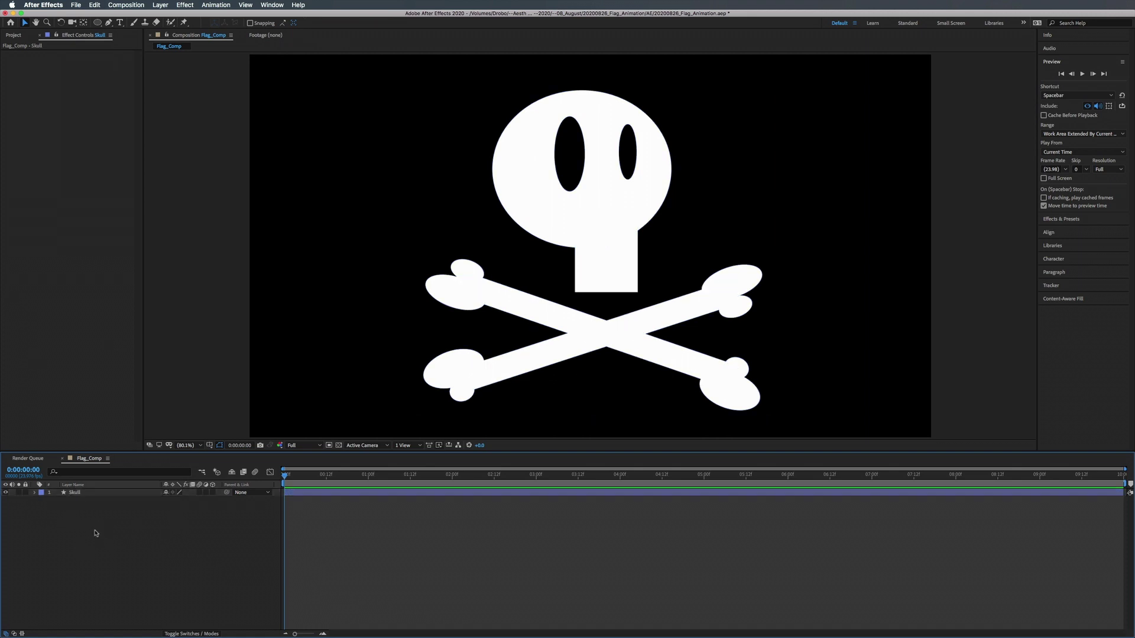
{"action": "right_click", "coordinate": [105, 533]}
{"action": "mouse_move", "coordinate": [154, 539]}
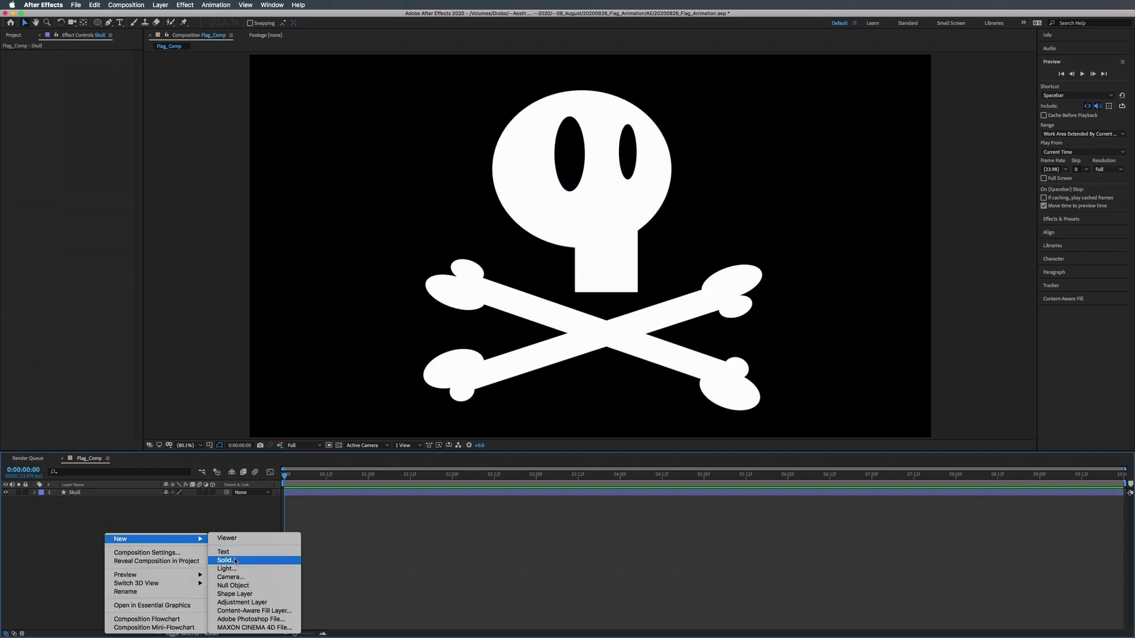
{"action": "left_click", "coordinate": [227, 560]}
{"action": "left_click", "coordinate": [571, 304]}
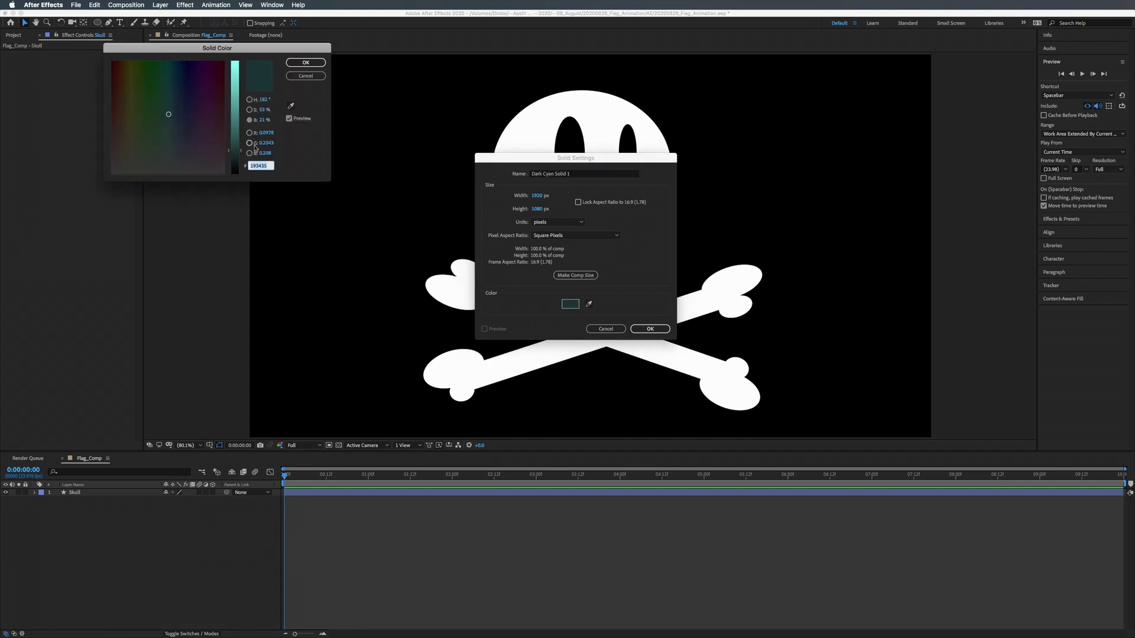
{"action": "left_click_drag", "start_coordinate": [240, 155], "coordinate": [241, 162]}
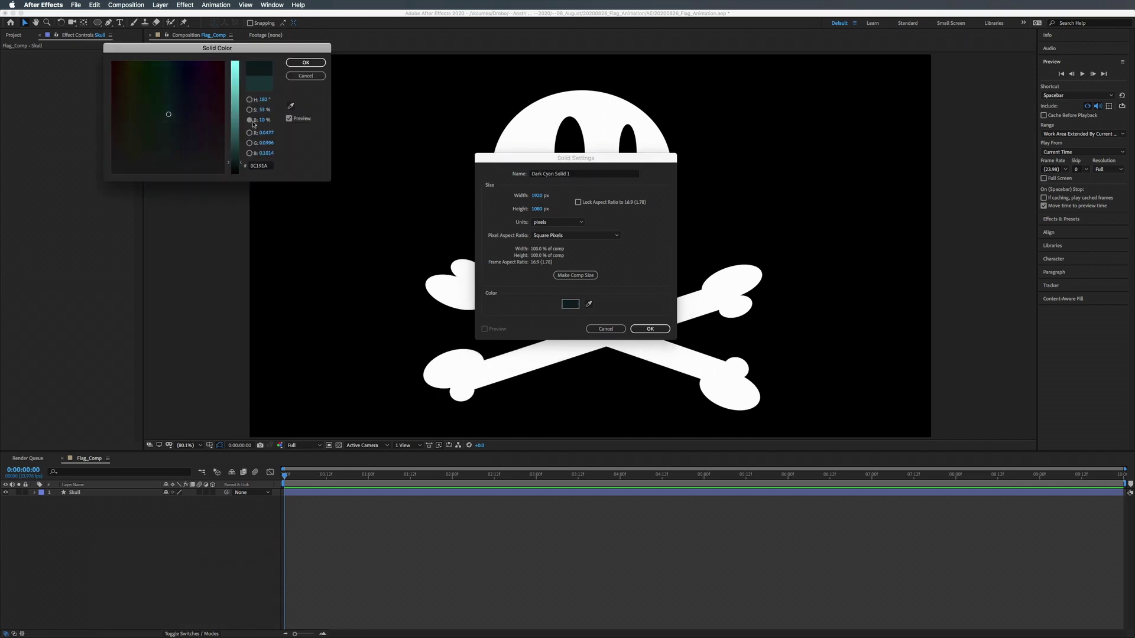
{"action": "left_click_drag", "start_coordinate": [261, 111], "coordinate": [149, 107]}
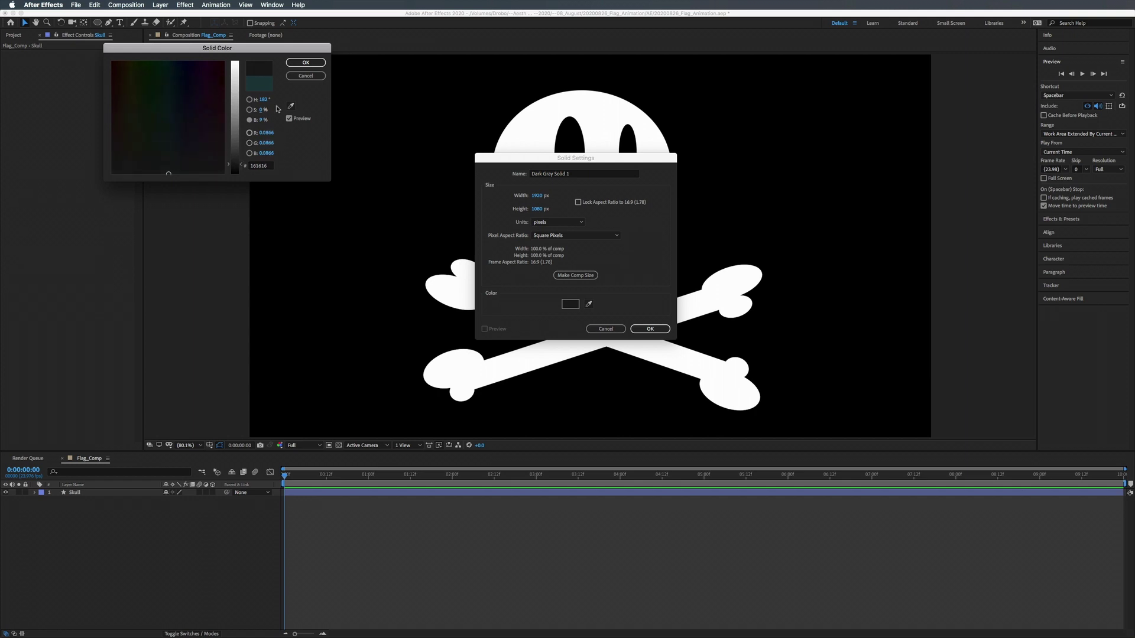
{"action": "left_click", "coordinate": [306, 62]}
{"action": "left_click", "coordinate": [649, 329]}
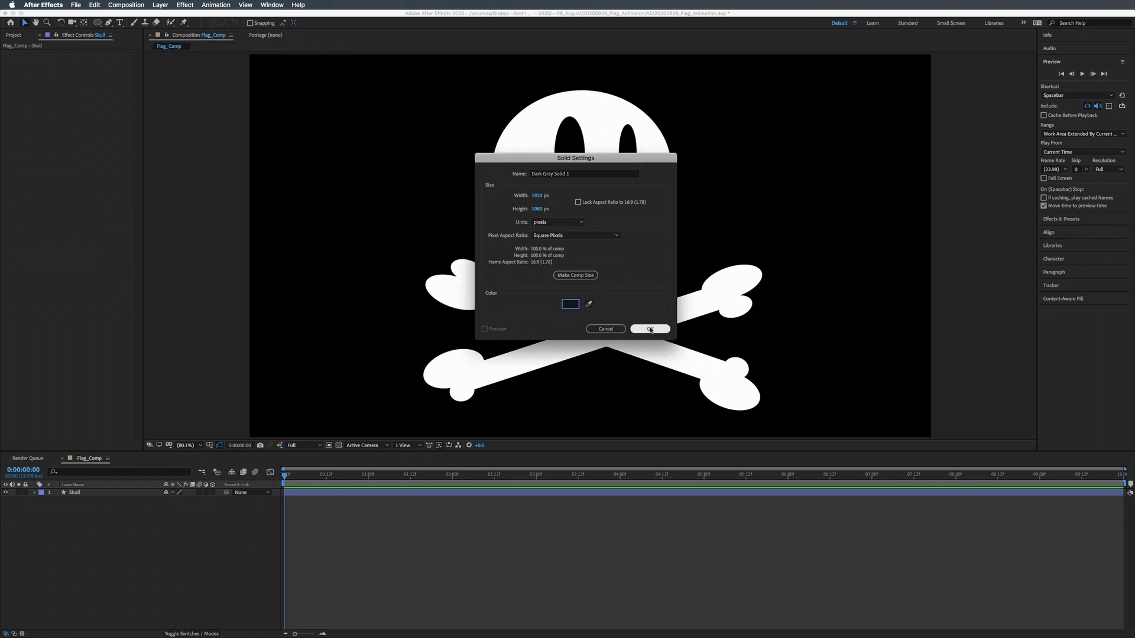
{"action": "left_click_drag", "start_coordinate": [103, 495], "coordinate": [102, 505]}
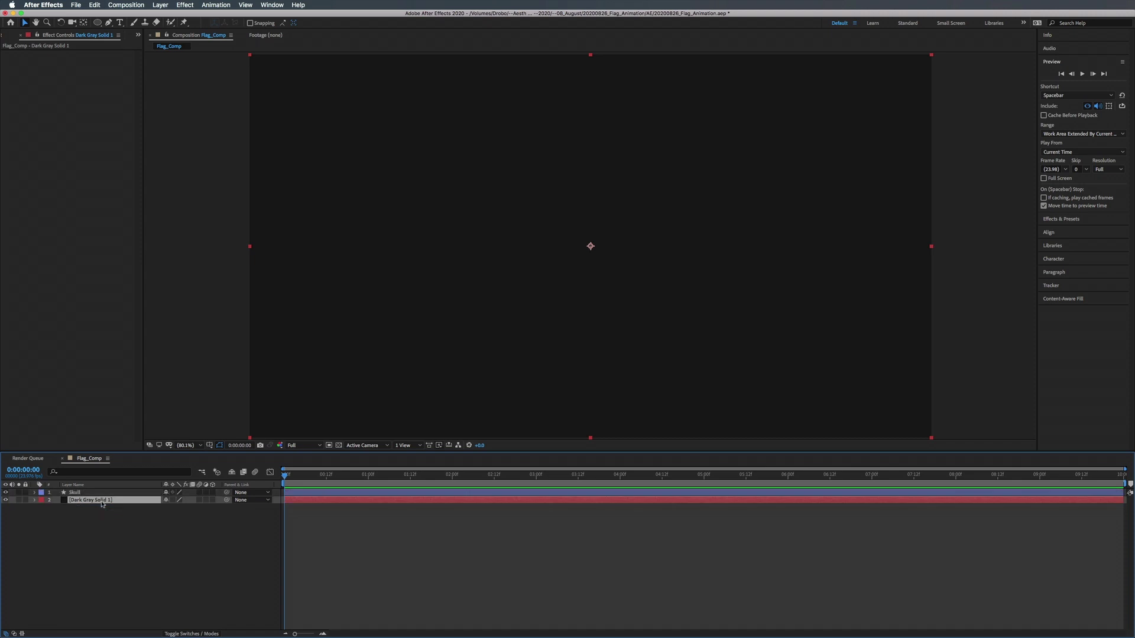
Search the effects for "fractal noise" and pick out Fractal Noise from the Noise & Grain category.
{"action": "left_click", "coordinate": [112, 492]}
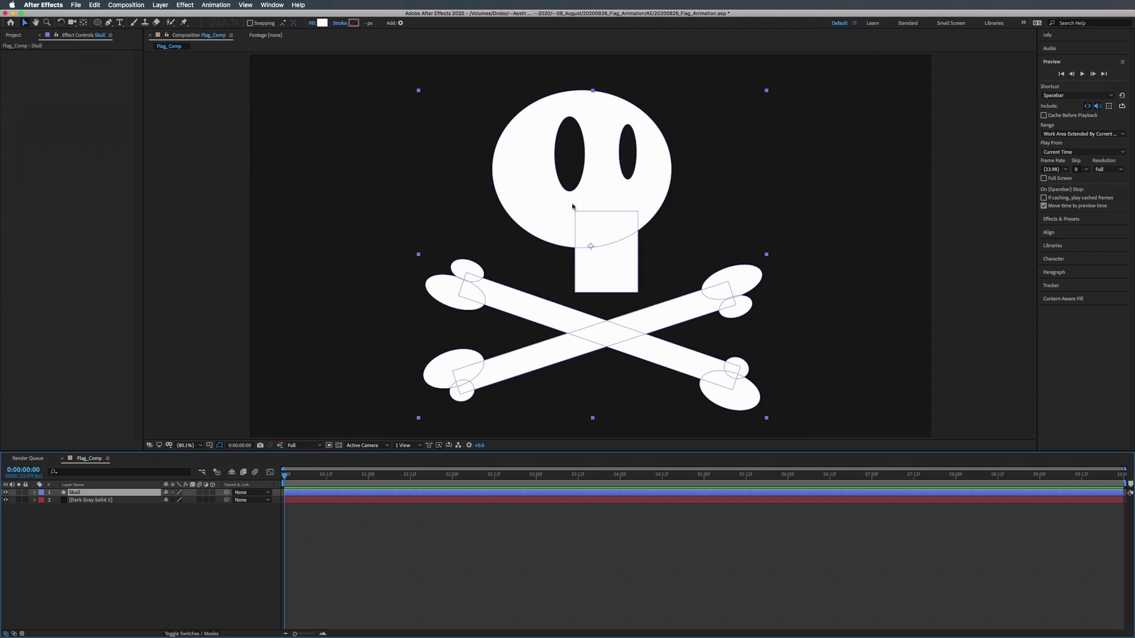
{"action": "left_click", "coordinate": [1076, 218]}
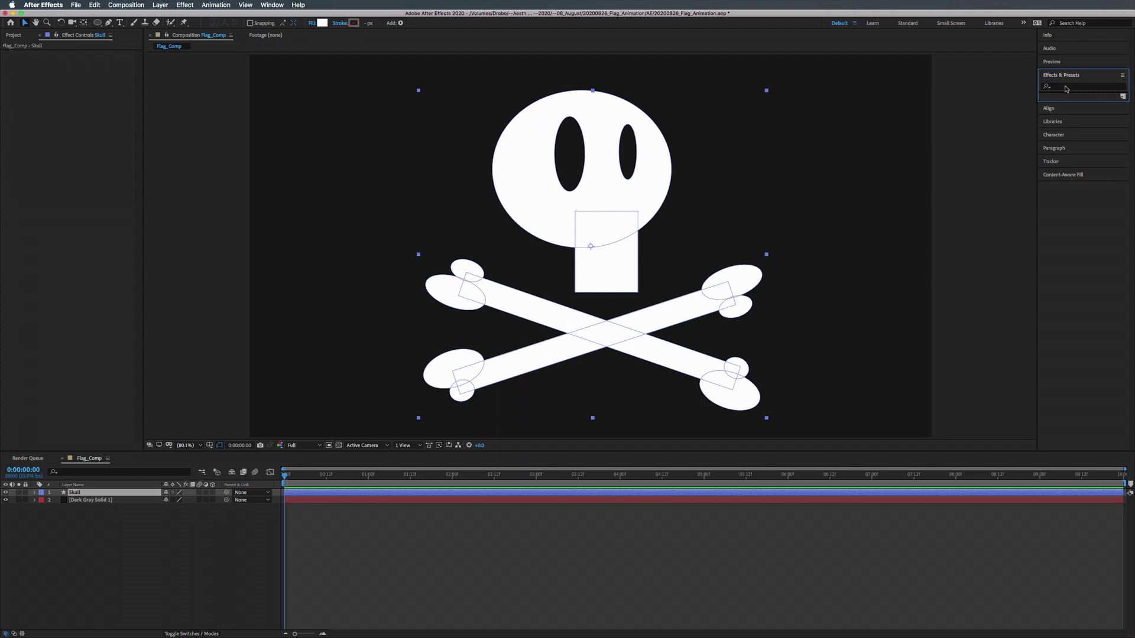
{"action": "left_click", "coordinate": [1065, 87]}
{"action": "type", "text": "fracta"}
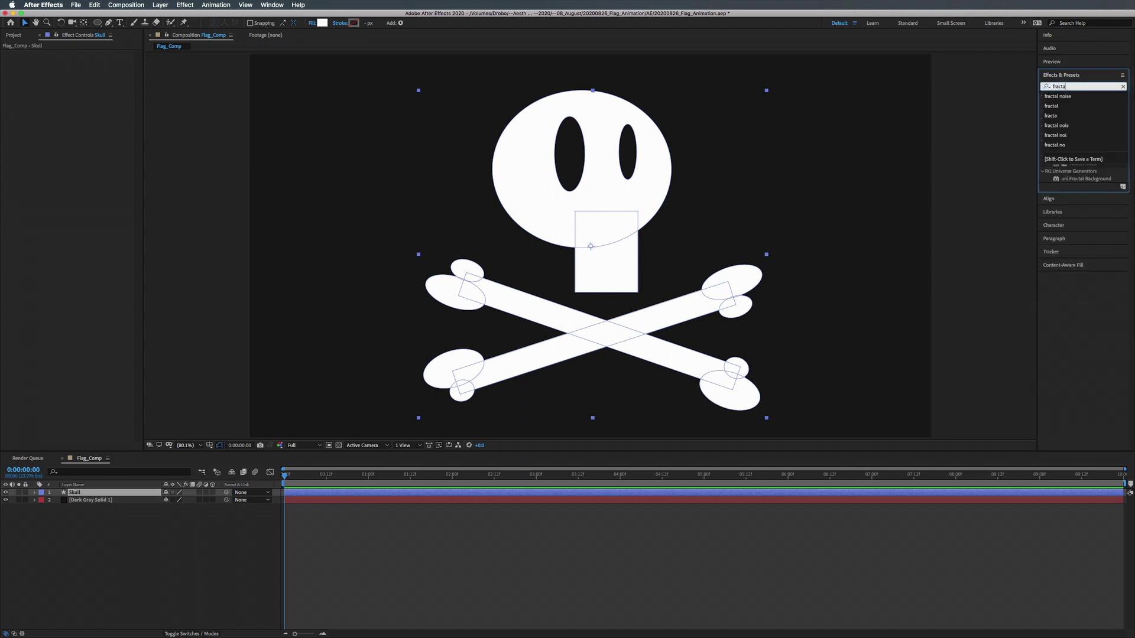
{"action": "left_click", "coordinate": [1058, 96]}
{"action": "mouse_move", "coordinate": [1083, 148]}
{"action": "left_mouse_down"}
{"action": "mouse_move", "coordinate": [1026, 182]}
{"action": "mouse_move", "coordinate": [850, 509]}
{"action": "mouse_move", "coordinate": [839, 495]}
{"action": "mouse_move", "coordinate": [1066, 160]}
{"action": "mouse_move", "coordinate": [1084, 149]}
{"action": "left_mouse_up"}
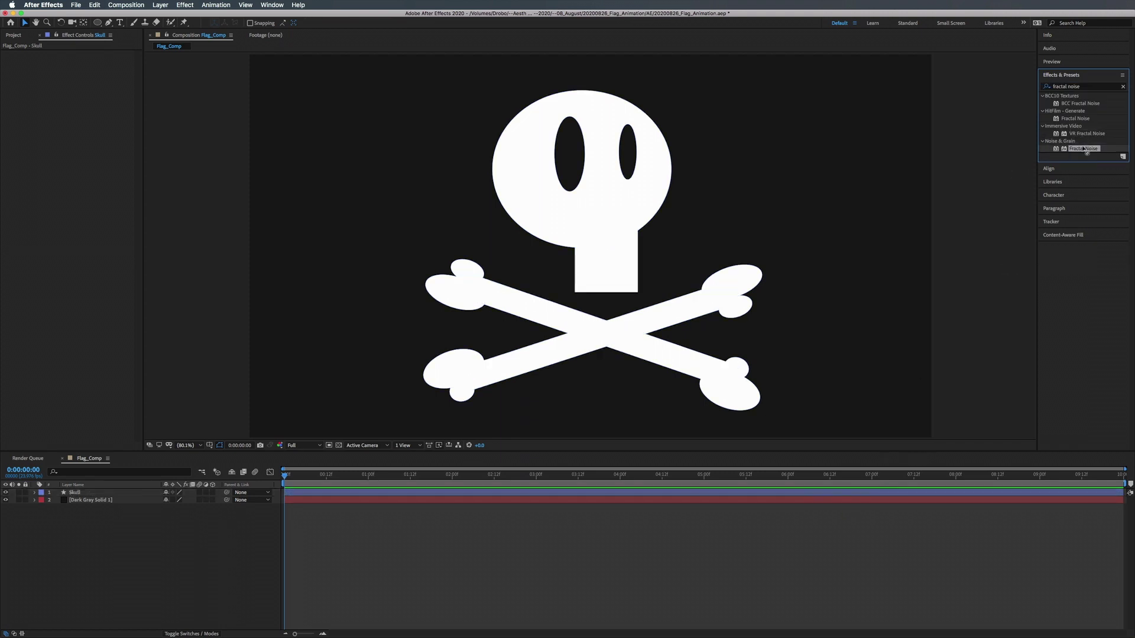
Create a new solid named Ink Fade above the Skull layer and apply the Fractal Noise effect to it.
{"action": "right_click", "coordinate": [596, 539]}
{"action": "mouse_move", "coordinate": [614, 541]}
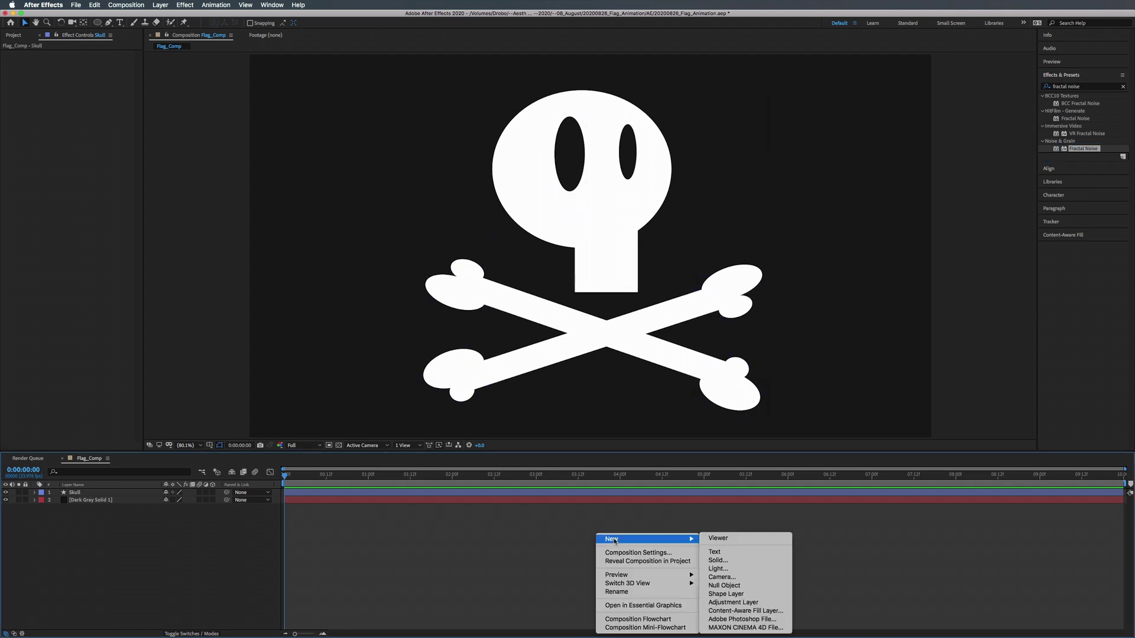
{"action": "left_click", "coordinate": [721, 562]}
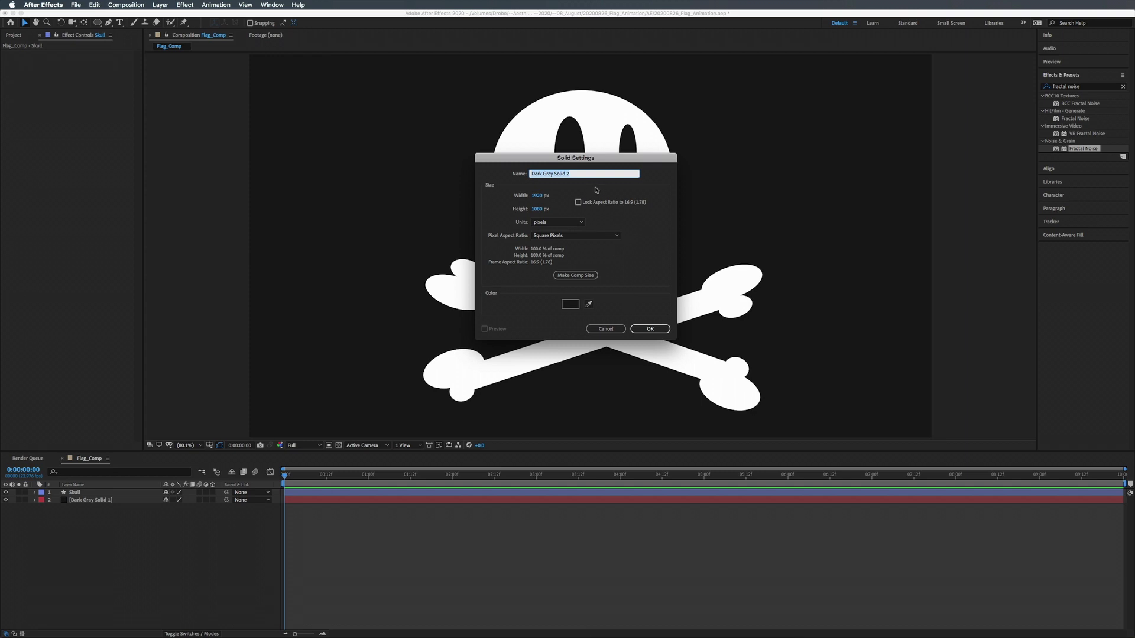
{"action": "type", "text": "Ink Fade"}
{"action": "key", "text": "Return"}
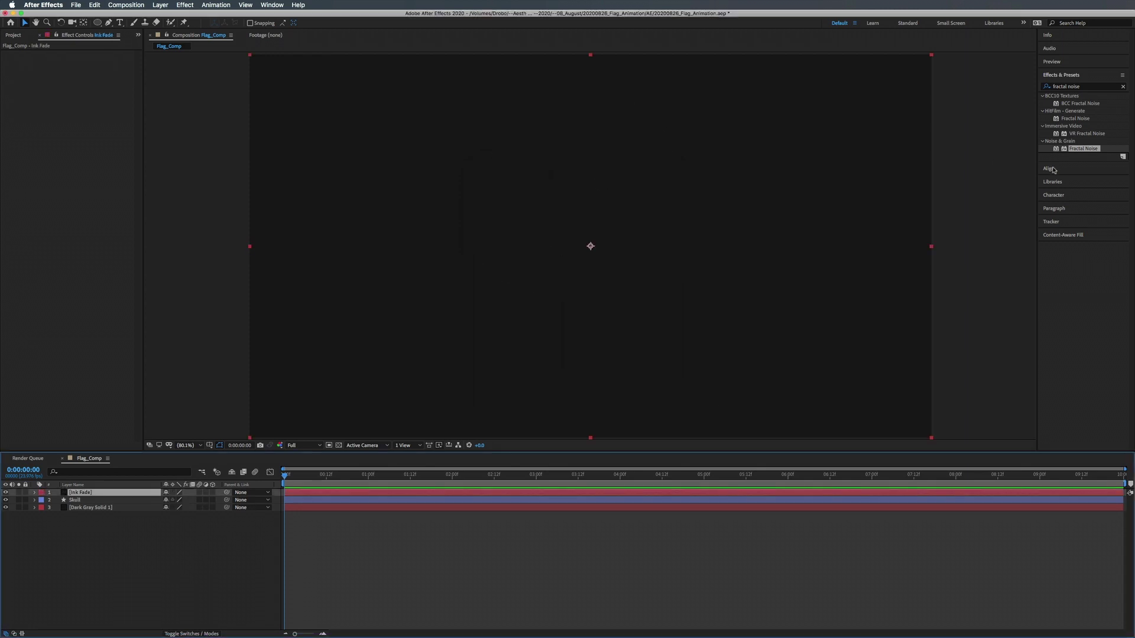
{"action": "mouse_move", "coordinate": [1075, 152]}
{"action": "left_mouse_down"}
{"action": "mouse_move", "coordinate": [1031, 331]}
{"action": "mouse_move", "coordinate": [974, 490]}
{"action": "left_mouse_up"}
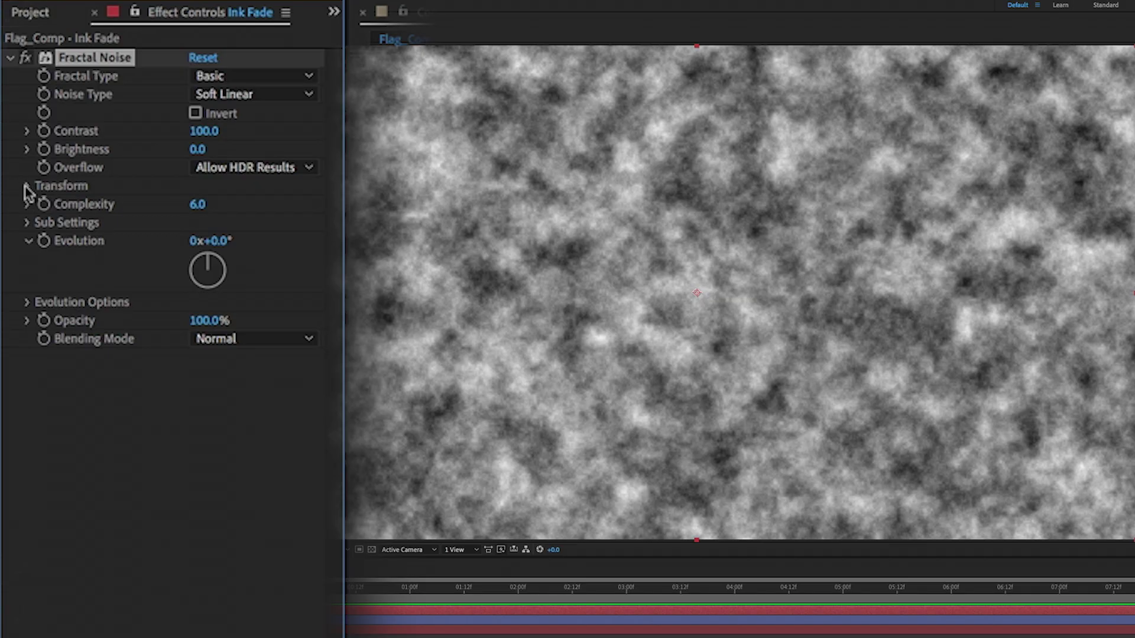
Set the Ink Fade layer's Fractal Noise to scale 319, contrast 406, brightness -46 and complexity about 10.
{"action": "left_click", "coordinate": [26, 186]}
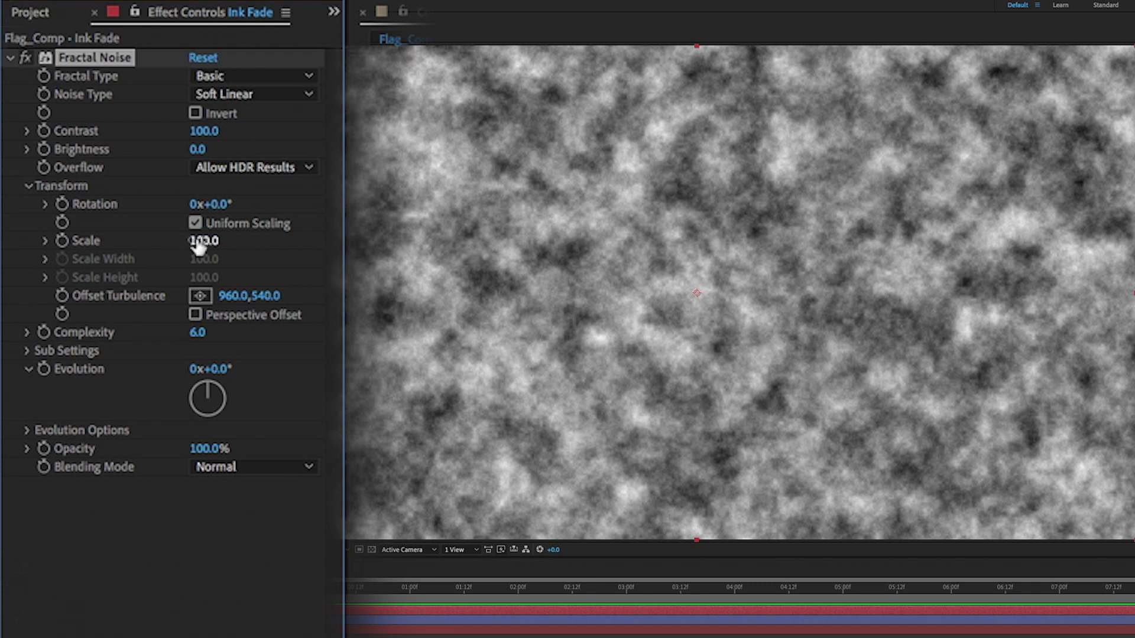
{"action": "left_click_drag", "start_coordinate": [199, 246], "coordinate": [457, 239]}
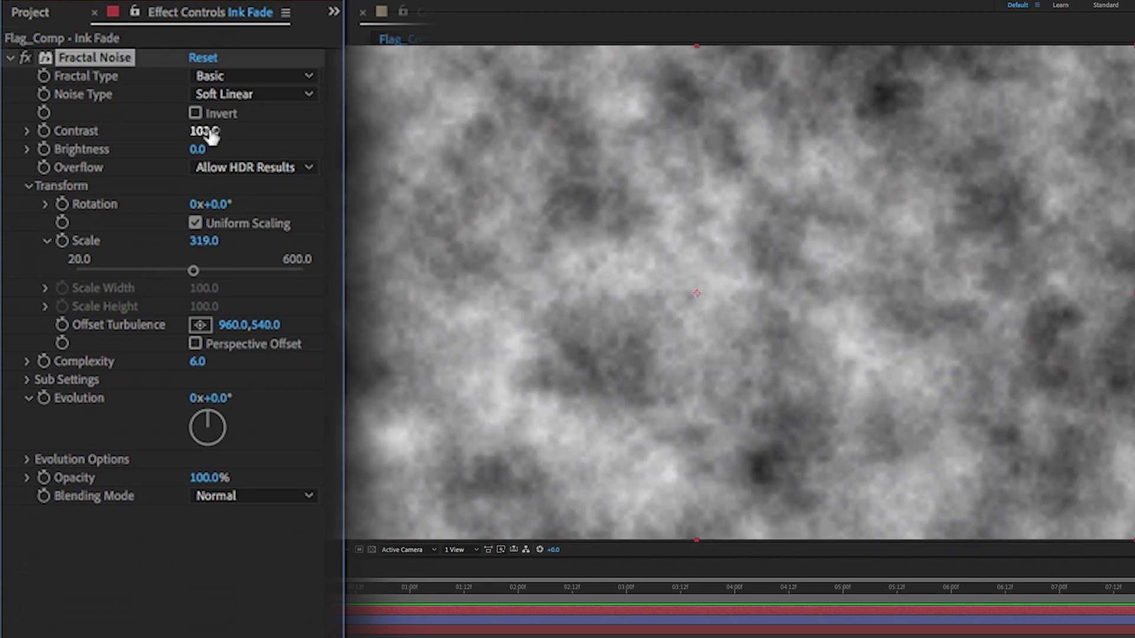
{"action": "left_click_drag", "start_coordinate": [211, 135], "coordinate": [280, 170]}
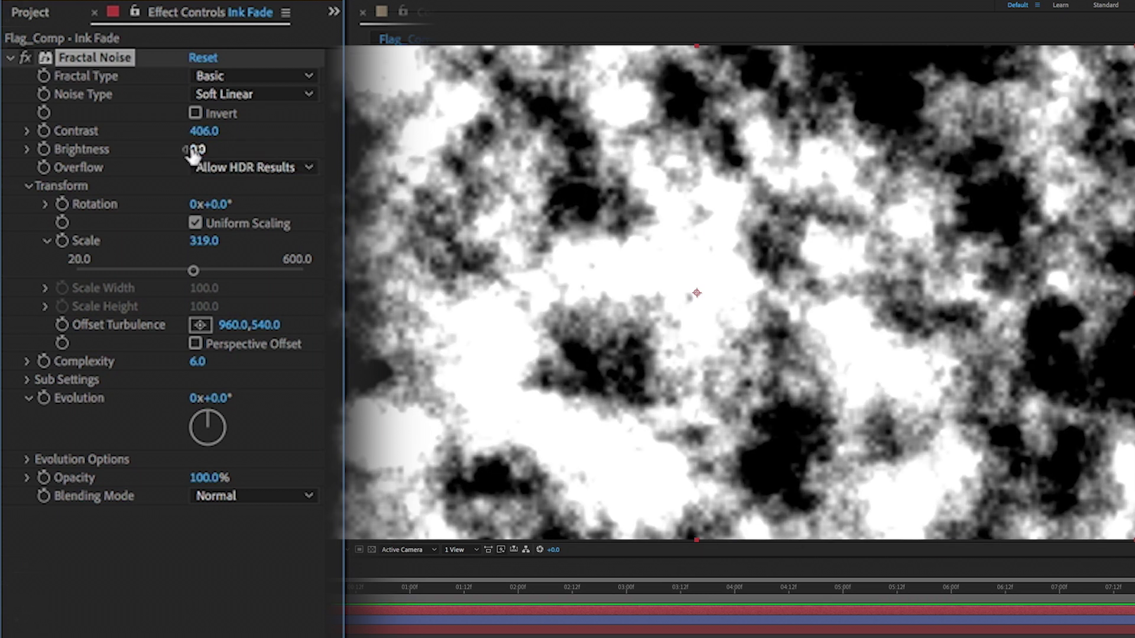
{"action": "left_click_drag", "start_coordinate": [193, 153], "coordinate": [175, 183]}
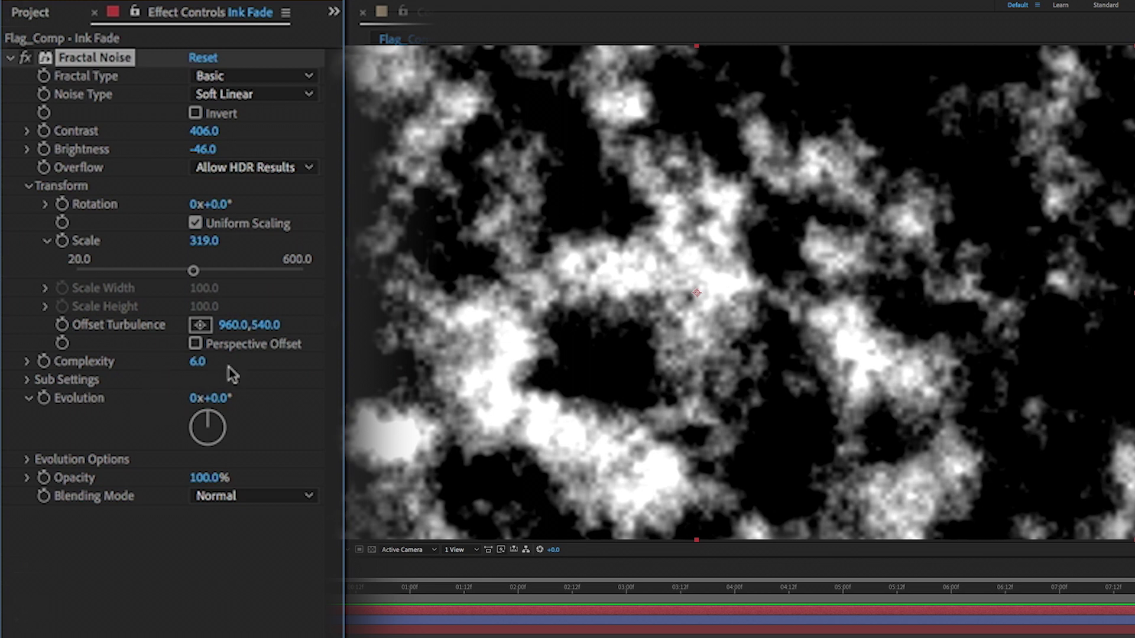
{"action": "left_click_drag", "start_coordinate": [201, 367], "coordinate": [662, 362]}
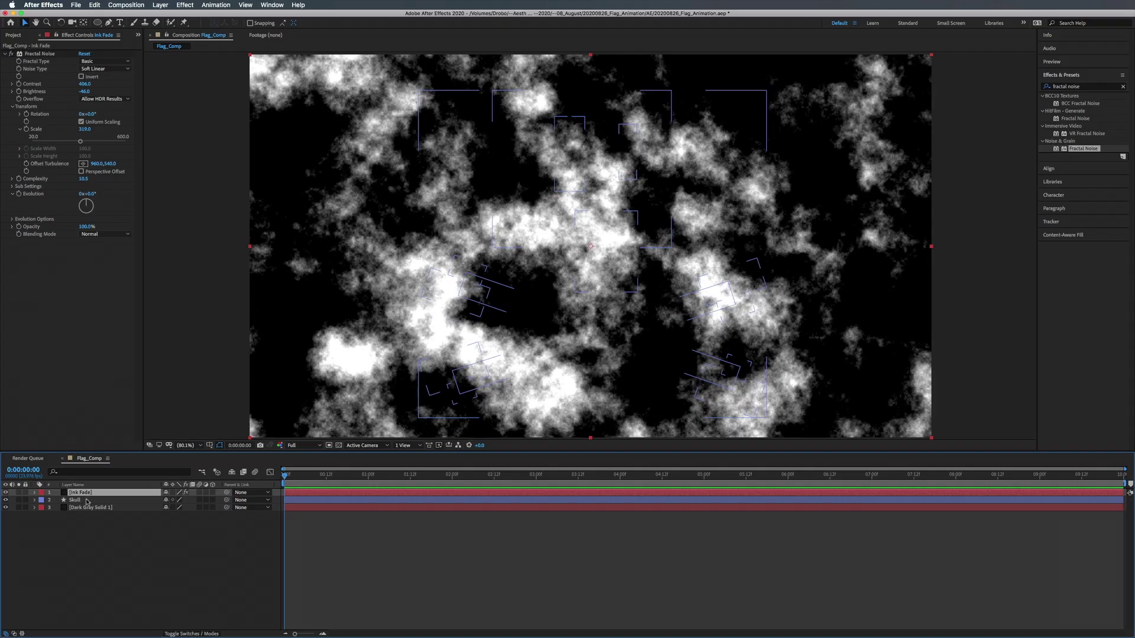
Set the Skull layer's track matte to Luma Inverted Matte using the Ink Fade layer.
{"action": "left_click", "coordinate": [87, 502]}
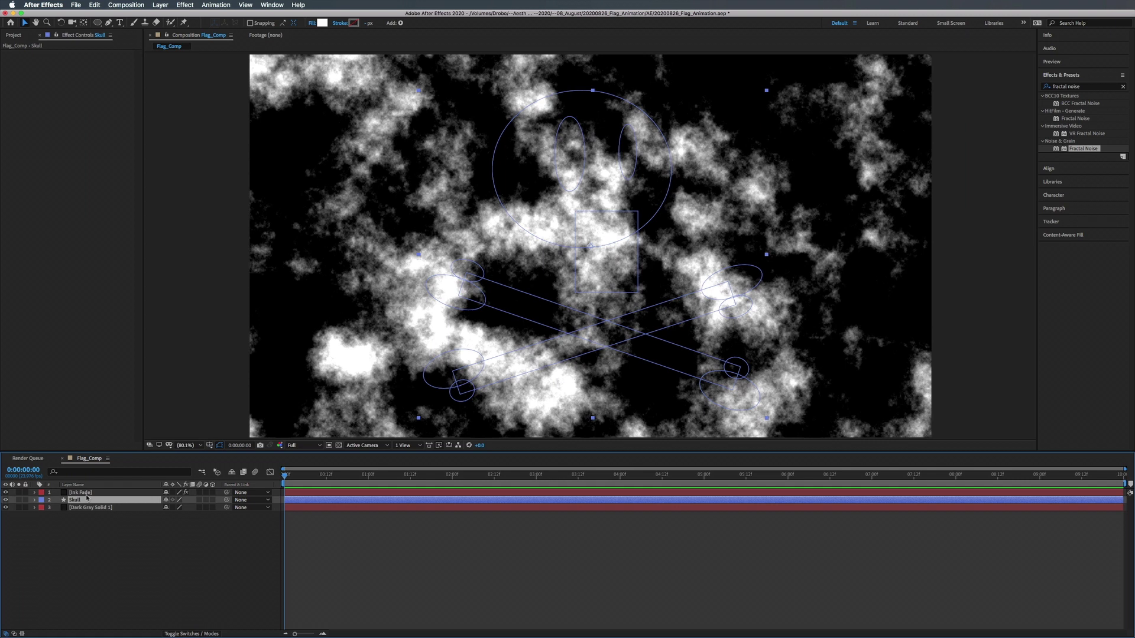
{"action": "left_click", "coordinate": [178, 634]}
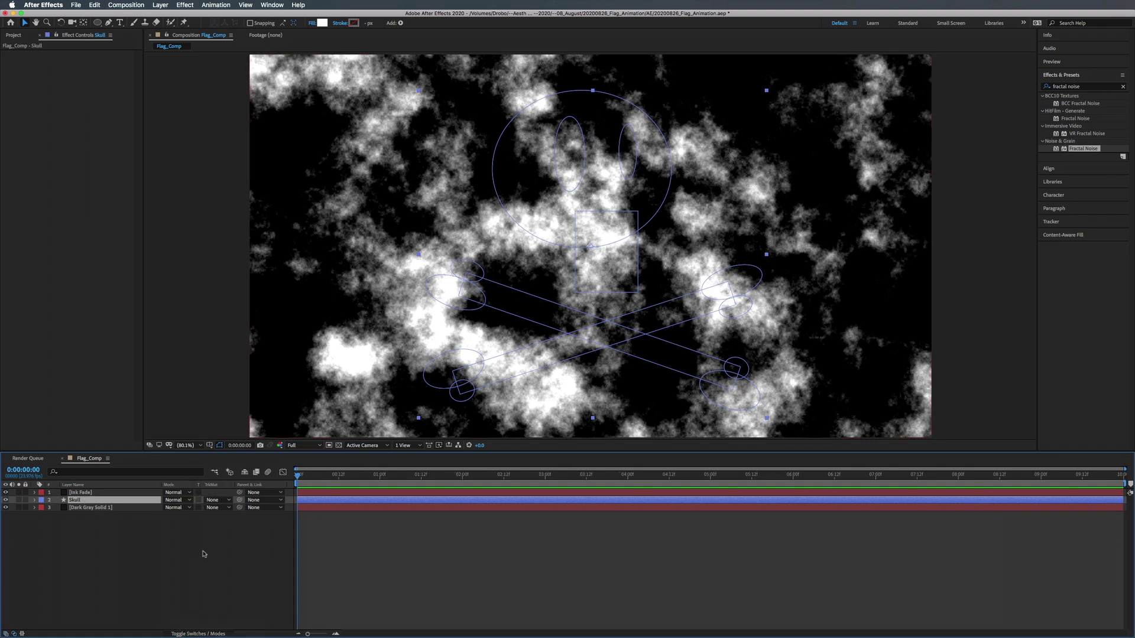
{"action": "left_click", "coordinate": [211, 501]}
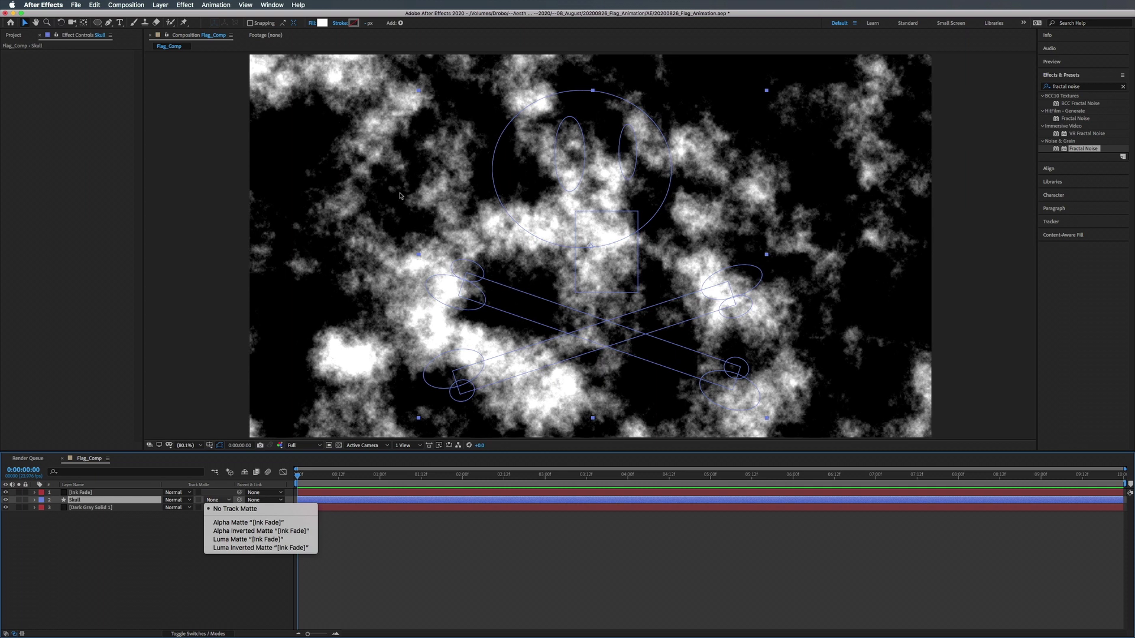
{"action": "left_click", "coordinate": [260, 548]}
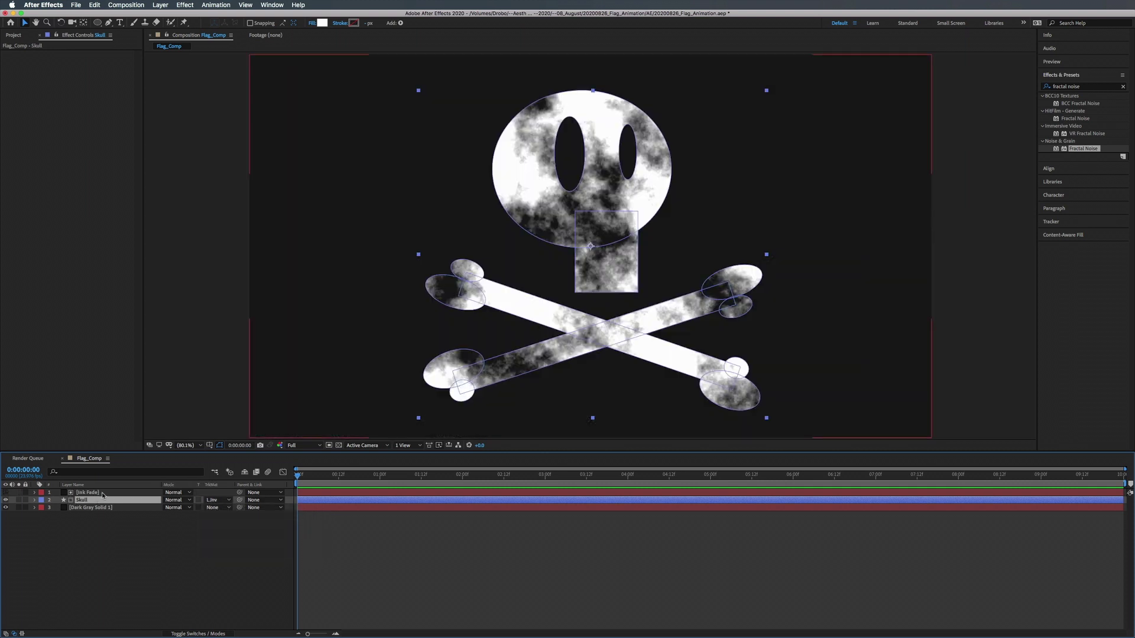
Pre-compose the Ink Fade and Skull layers together as Skull_PC, moving all attributes into the new composition.
{"action": "left_click", "coordinate": [103, 494], "text": "shift"}
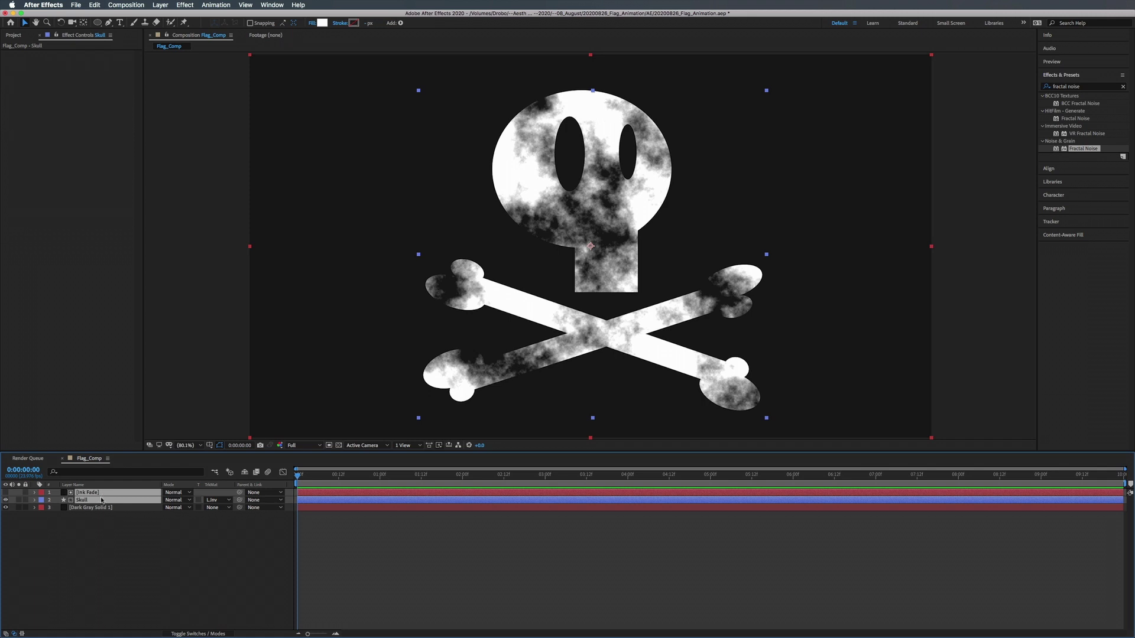
{"action": "right_click", "coordinate": [102, 500]}
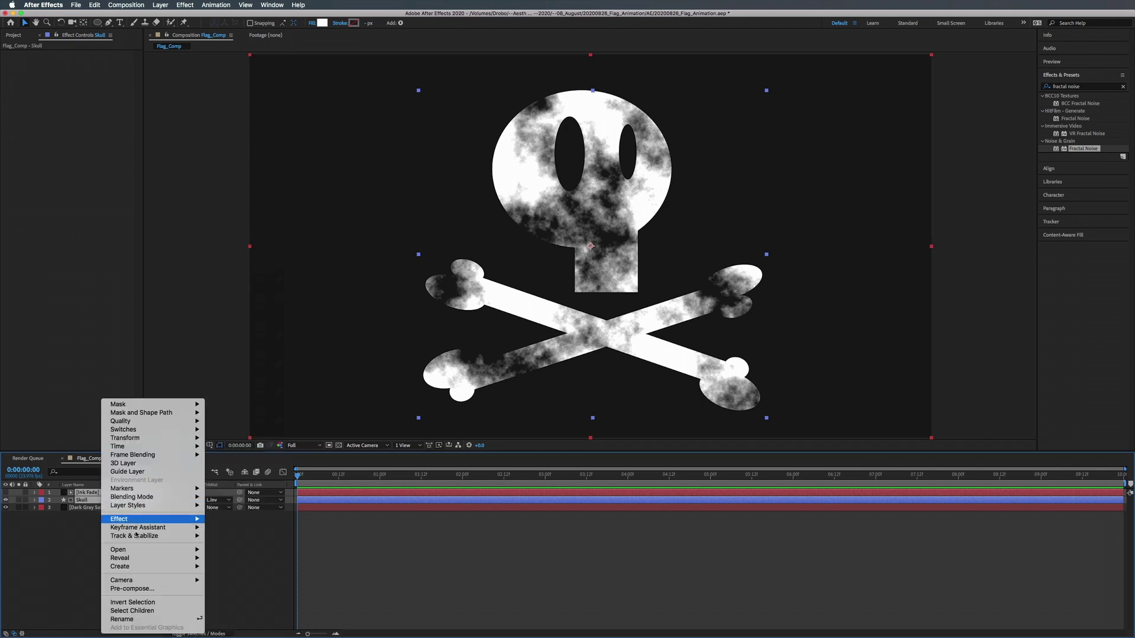
{"action": "left_click", "coordinate": [141, 591]}
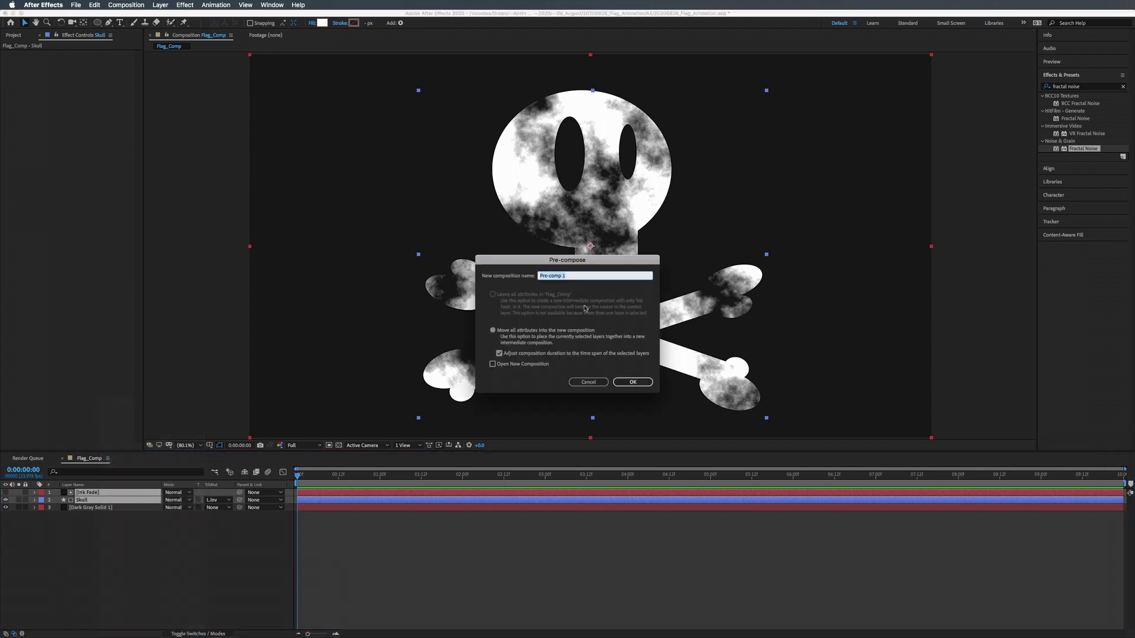
{"action": "type", "text": "Skull_PC"}
{"action": "left_click", "coordinate": [638, 383]}
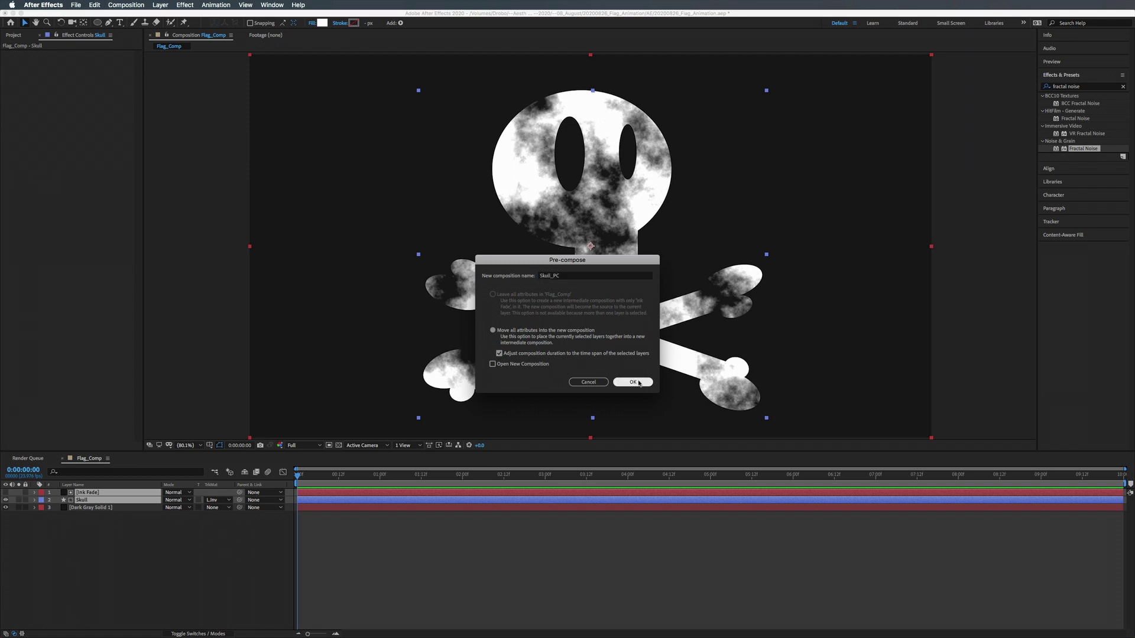
Lighten the dark gray background solid's color to 272727.
{"action": "left_click", "coordinate": [89, 500]}
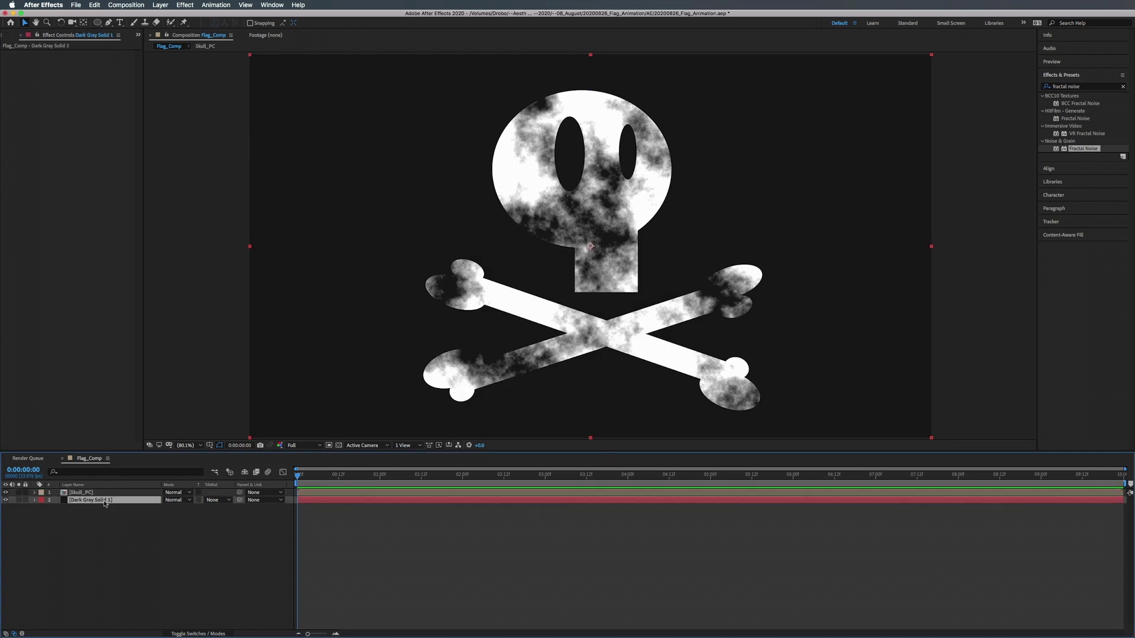
{"action": "key", "text": "super+shift+y"}
{"action": "left_click", "coordinate": [233, 248]}
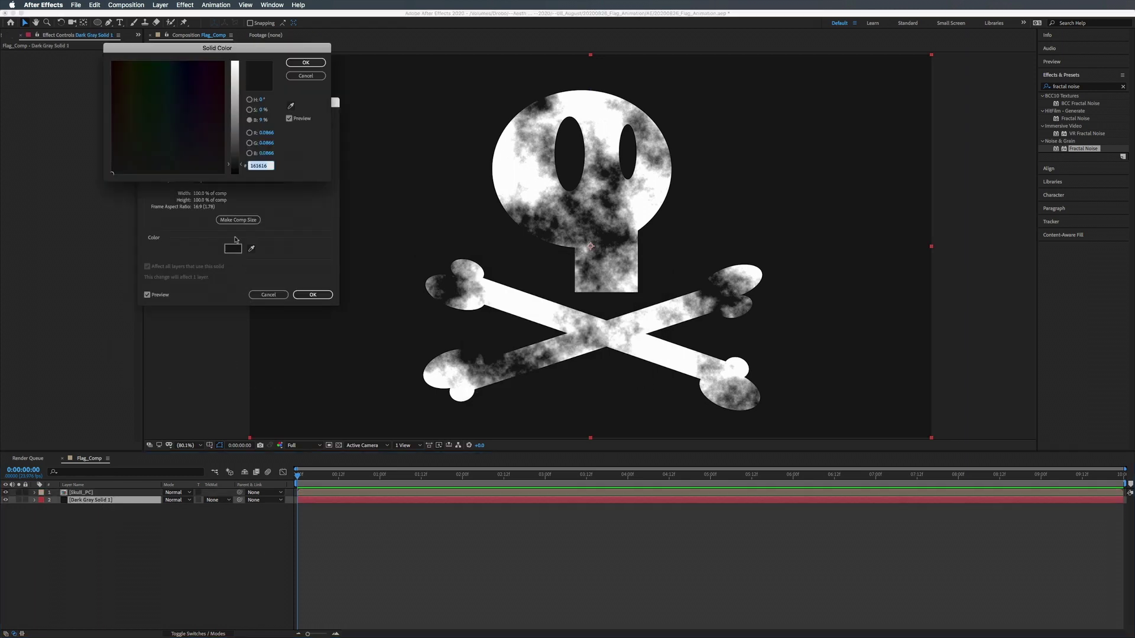
{"action": "left_click_drag", "start_coordinate": [239, 170], "coordinate": [241, 160]}
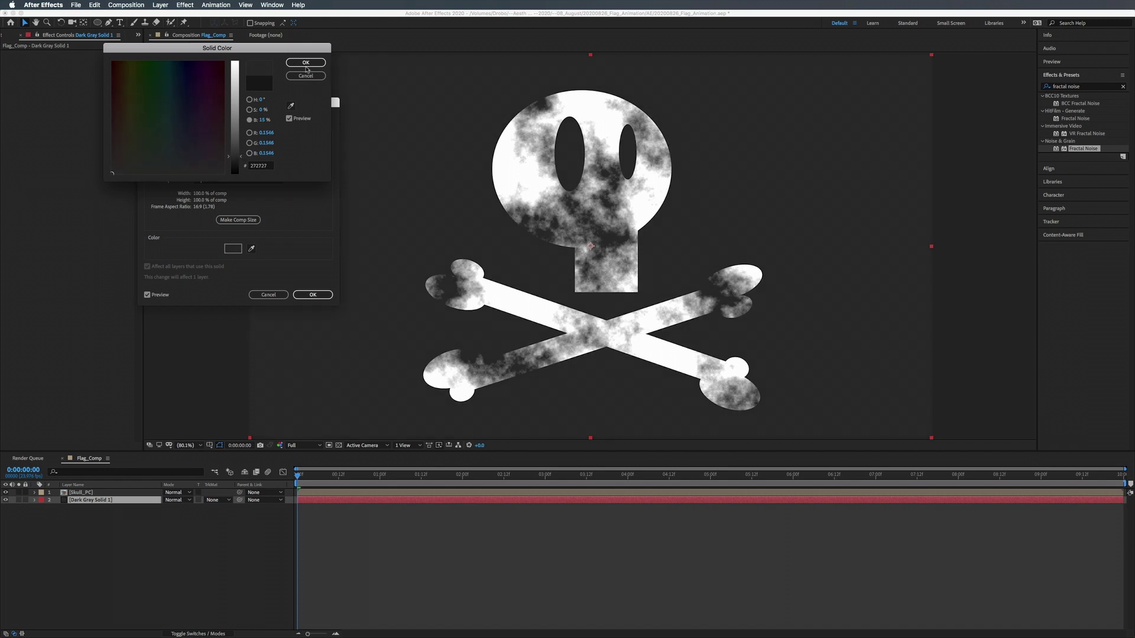
{"action": "left_click", "coordinate": [306, 63]}
{"action": "left_click", "coordinate": [308, 294]}
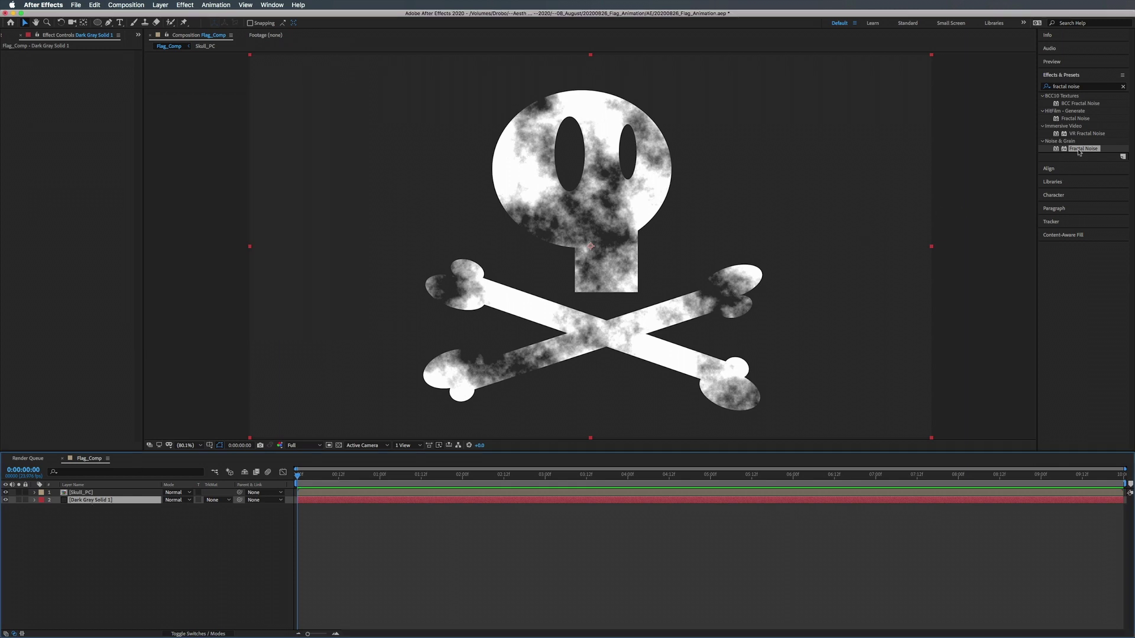
Apply Fractal Noise to the dark gray background solid and set its fractal type to Turbulent Sharp.
{"action": "left_click_drag", "start_coordinate": [1078, 151], "coordinate": [79, 112]}
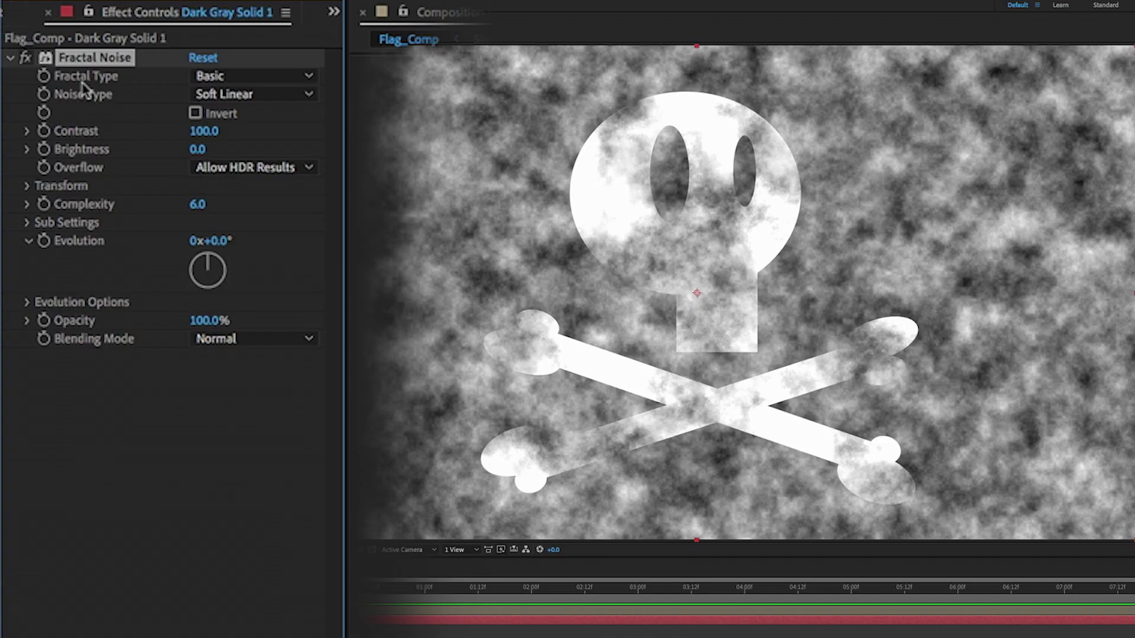
{"action": "left_click", "coordinate": [219, 77]}
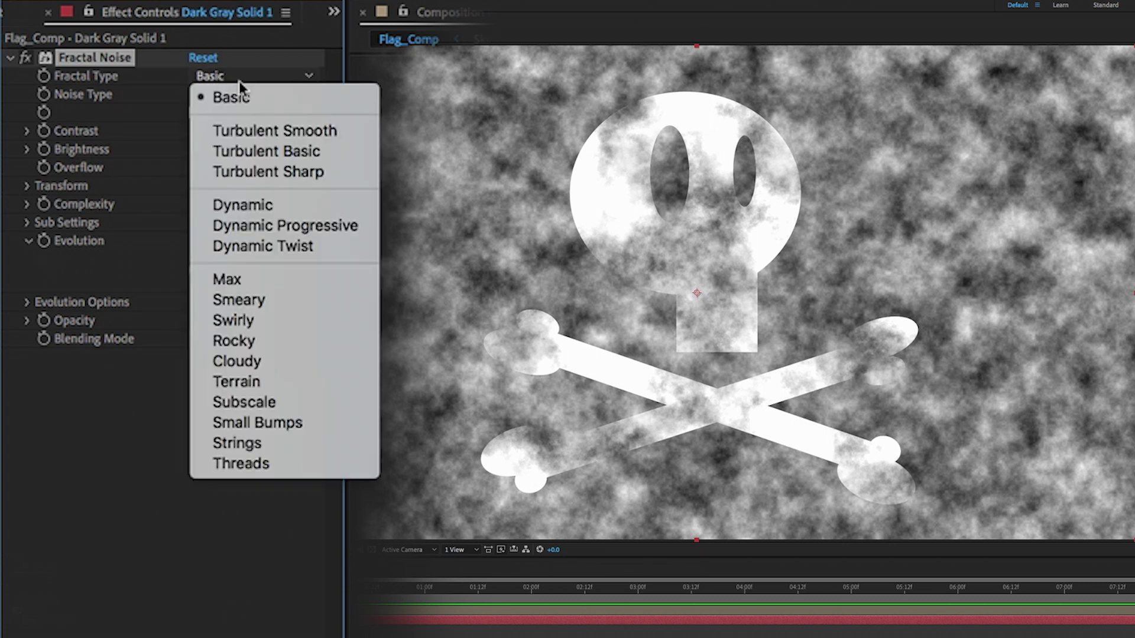
{"action": "left_click", "coordinate": [284, 172]}
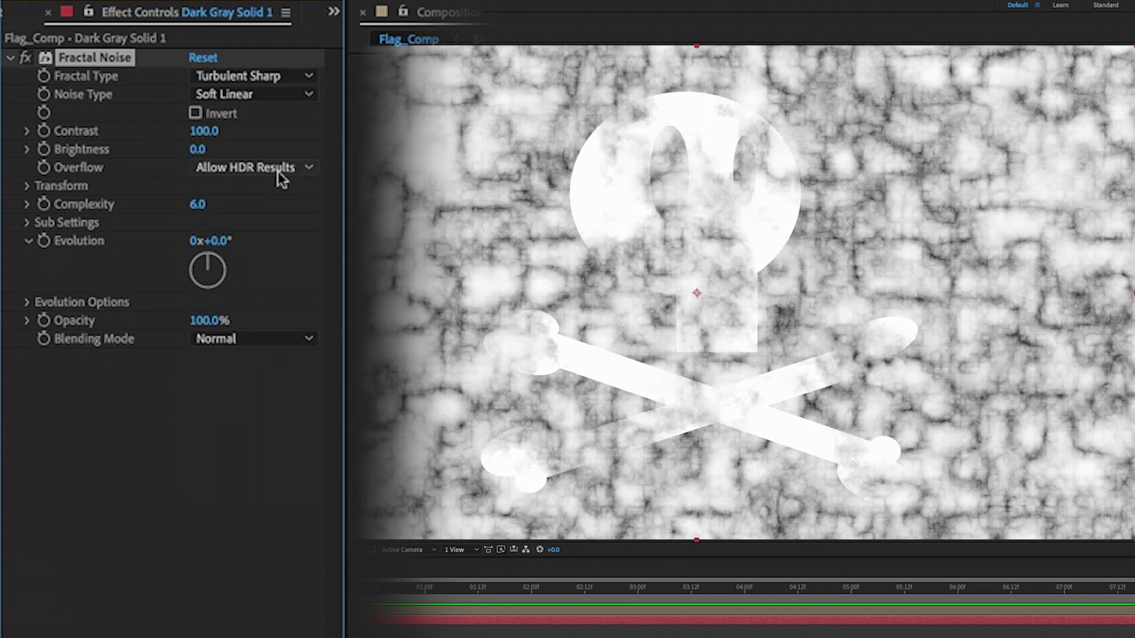
Set the background's Fractal Noise contrast to 118, brightness to -36 and transform scale to 2.5.
{"action": "left_click_drag", "start_coordinate": [200, 131], "coordinate": [223, 136]}
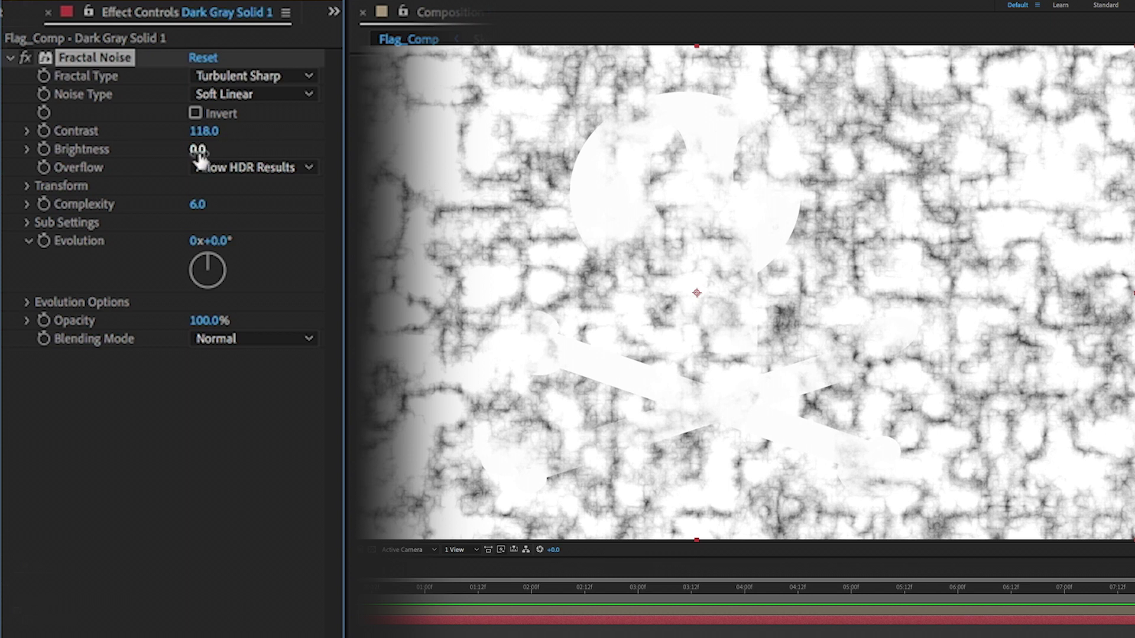
{"action": "left_click_drag", "start_coordinate": [200, 156], "coordinate": [197, 193]}
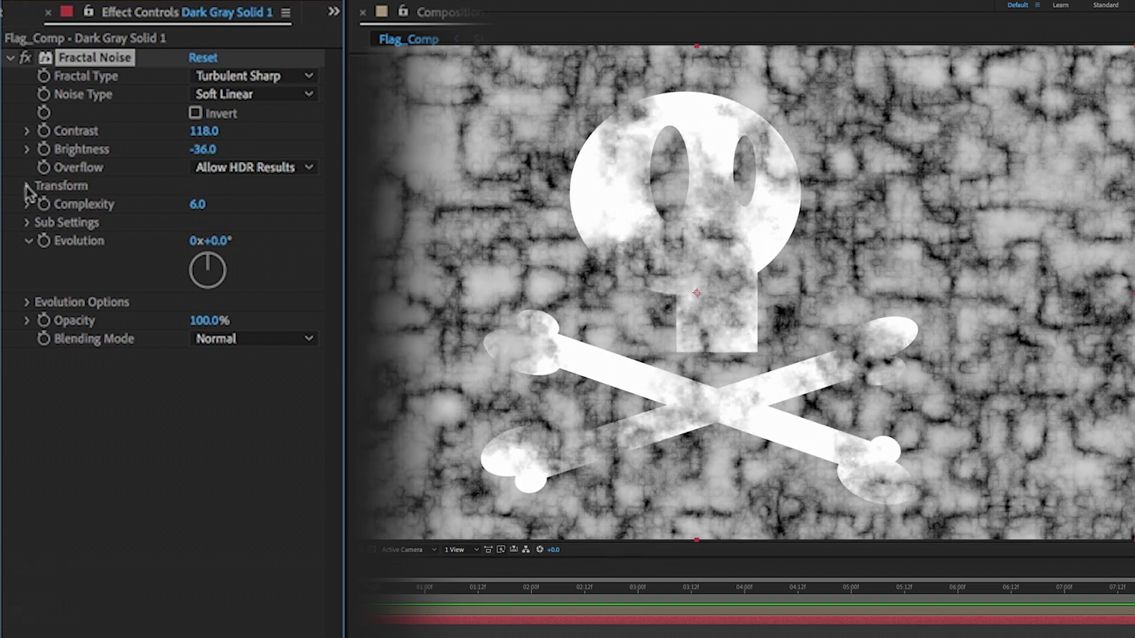
{"action": "left_click", "coordinate": [26, 186]}
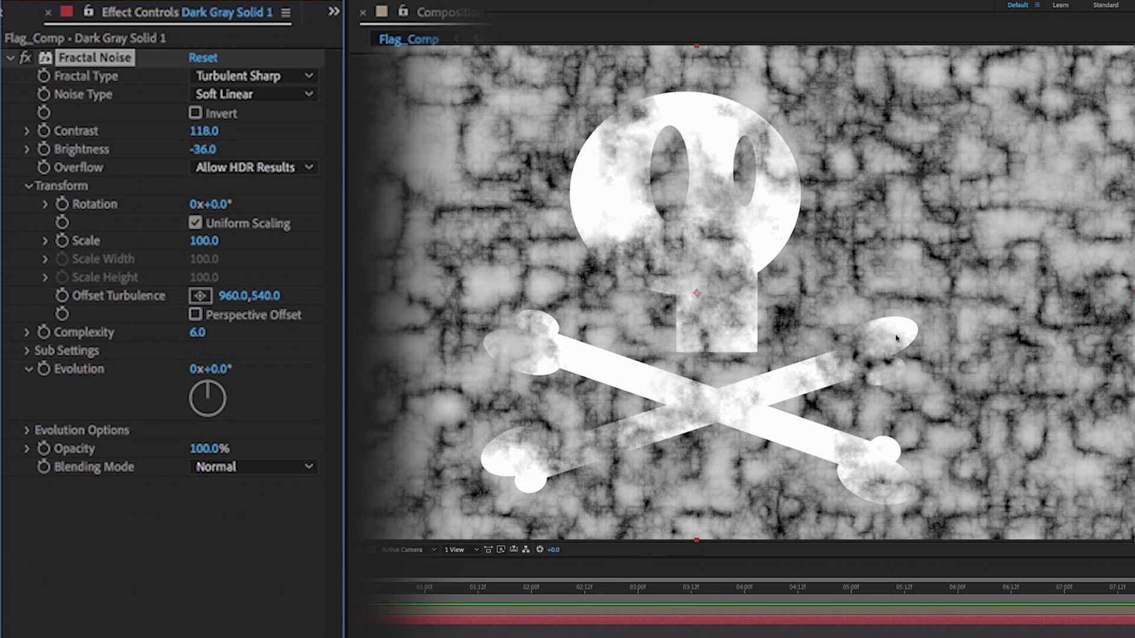
{"action": "left_click", "coordinate": [204, 241]}
{"action": "type", "text": "87"}
{"action": "key", "text": "Return"}
{"action": "left_click_drag", "start_coordinate": [207, 272], "coordinate": [194, 329]}
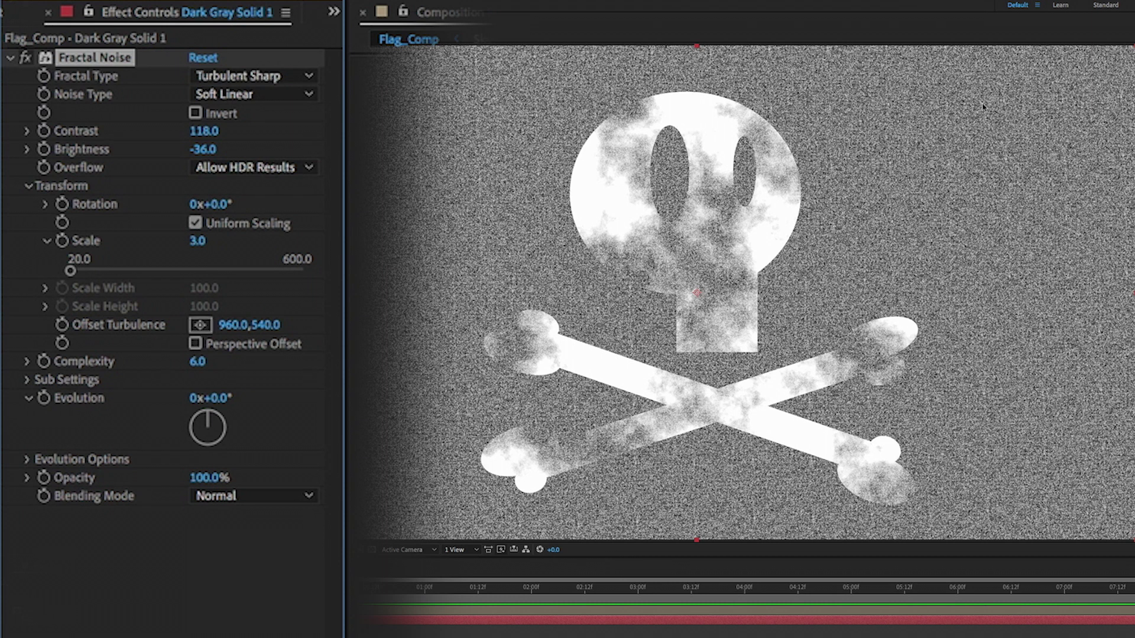
{"action": "left_click", "coordinate": [201, 242]}
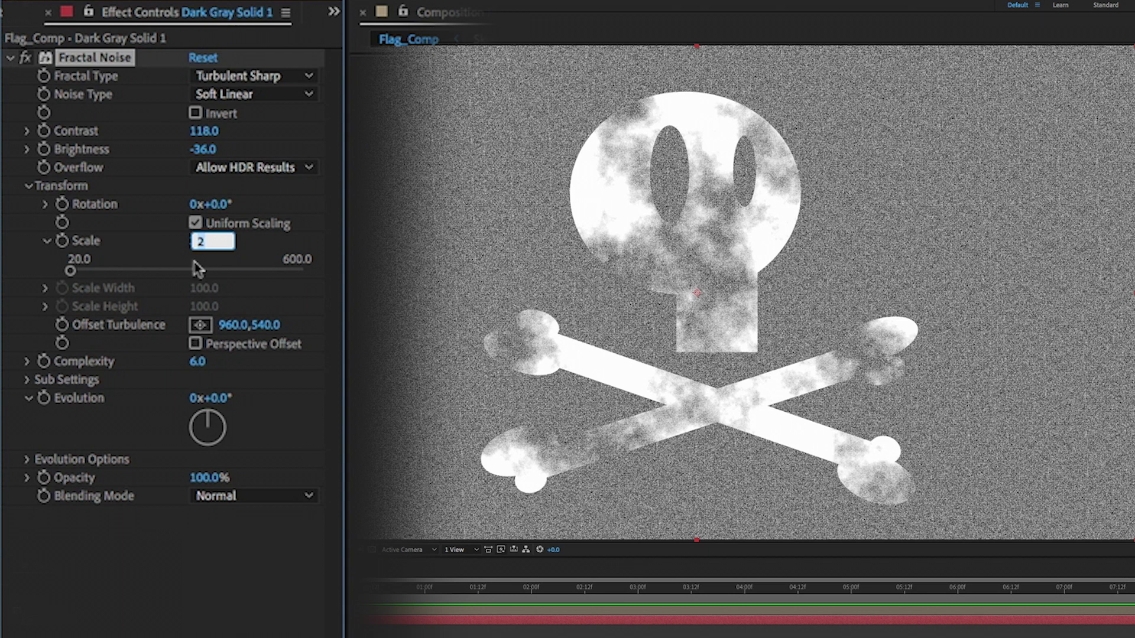
{"action": "type", "text": "2.5"}
{"action": "key", "text": "Return"}
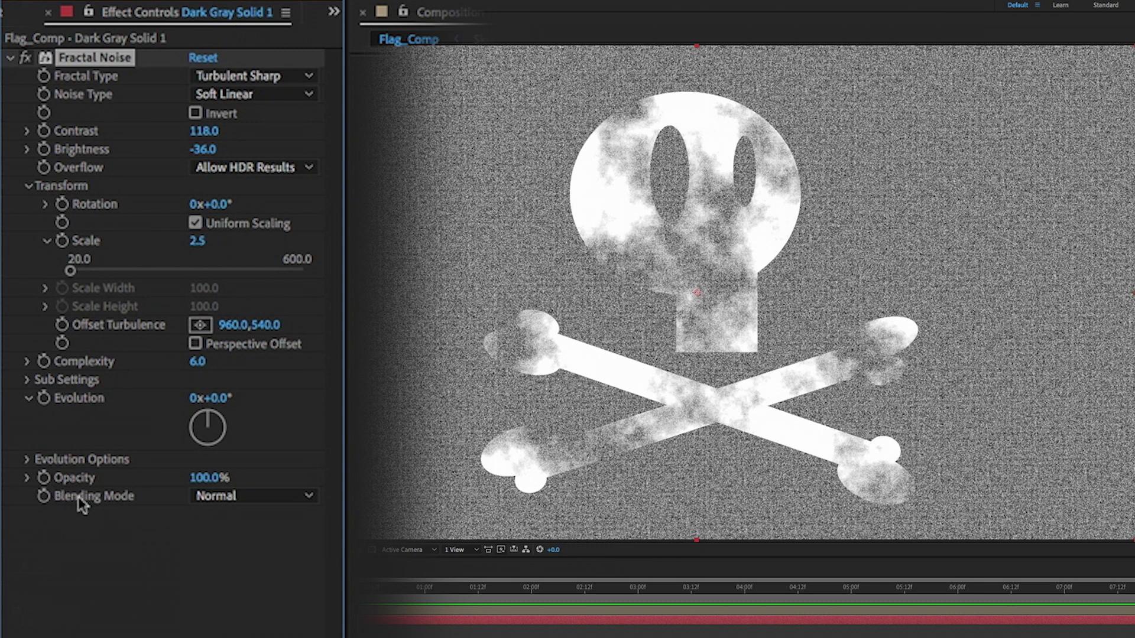
Set the Fractal Noise effect's own blending mode to Multiply on the dark gray solid.
{"action": "left_click", "coordinate": [228, 496]}
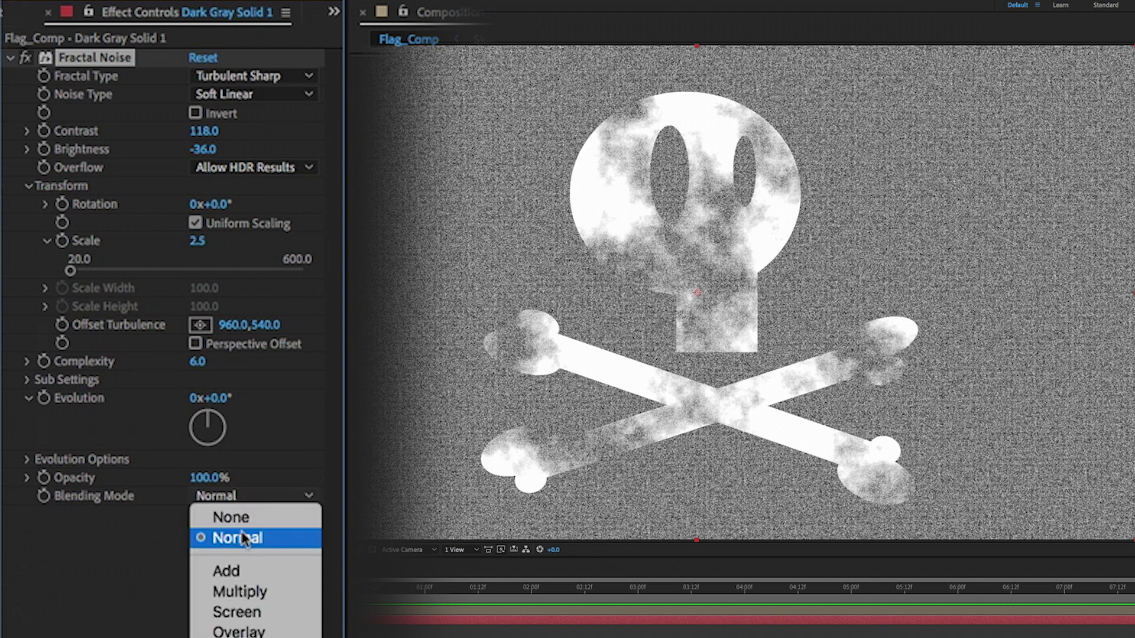
{"action": "left_click", "coordinate": [241, 592]}
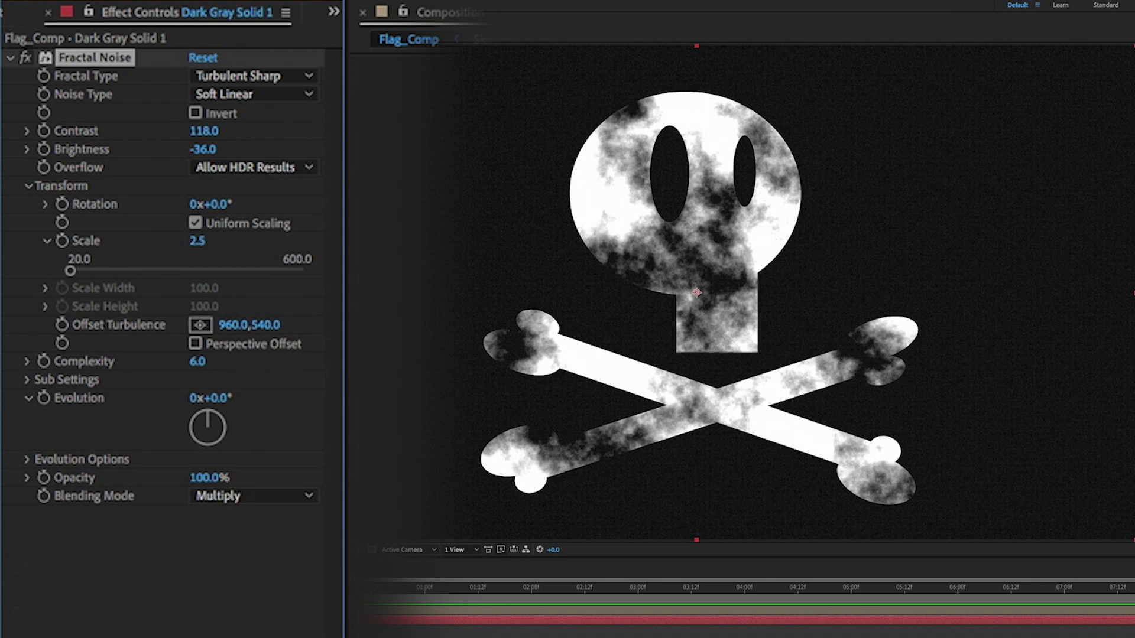
{"action": "key", "text": "period"}
{"action": "key", "text": "comma"}
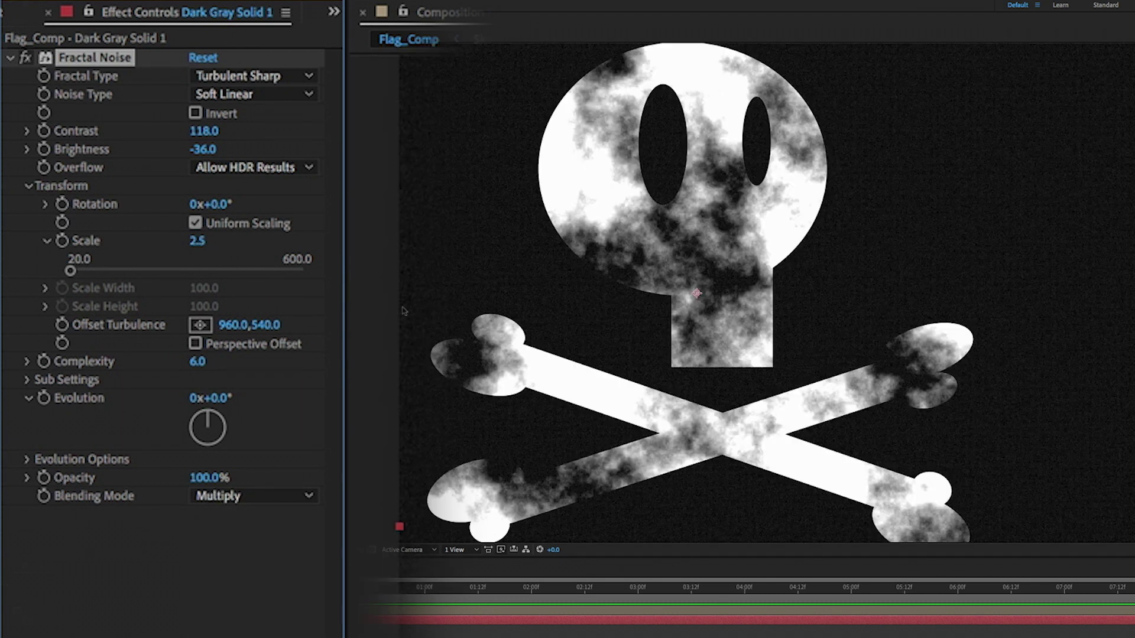
{"action": "key", "text": "comma"}
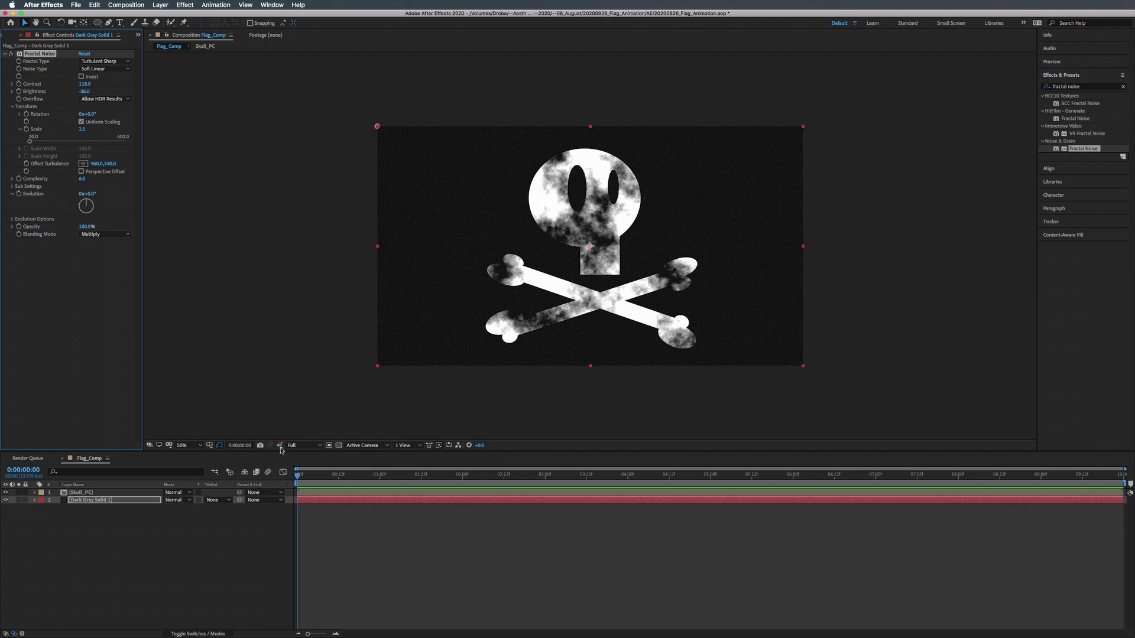
{"action": "left_click", "coordinate": [197, 445]}
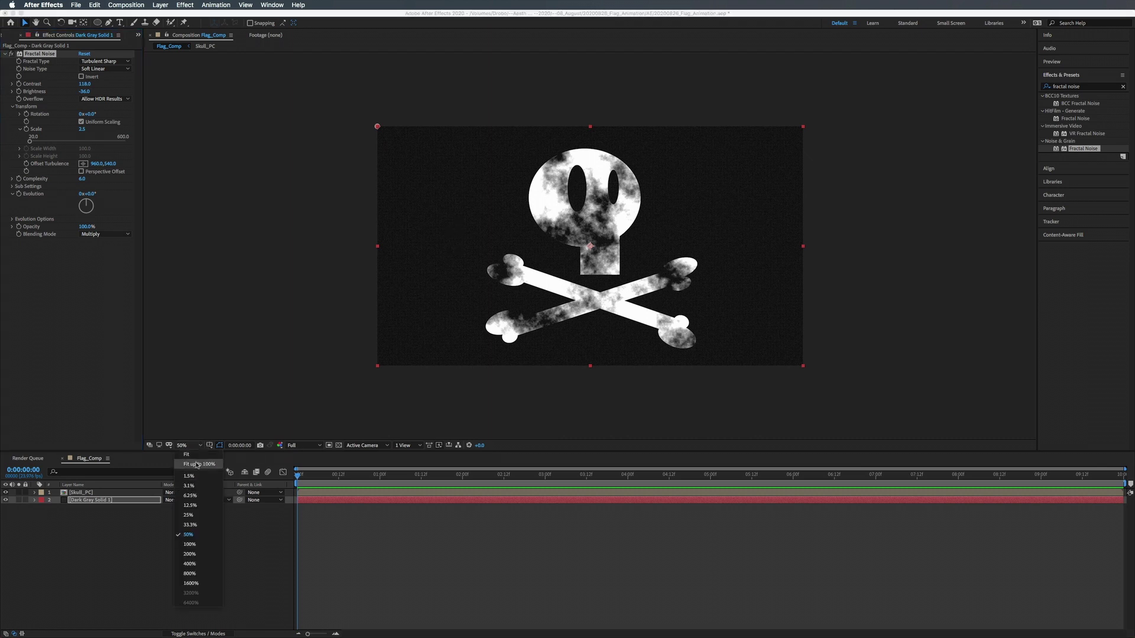
{"action": "left_click", "coordinate": [197, 465]}
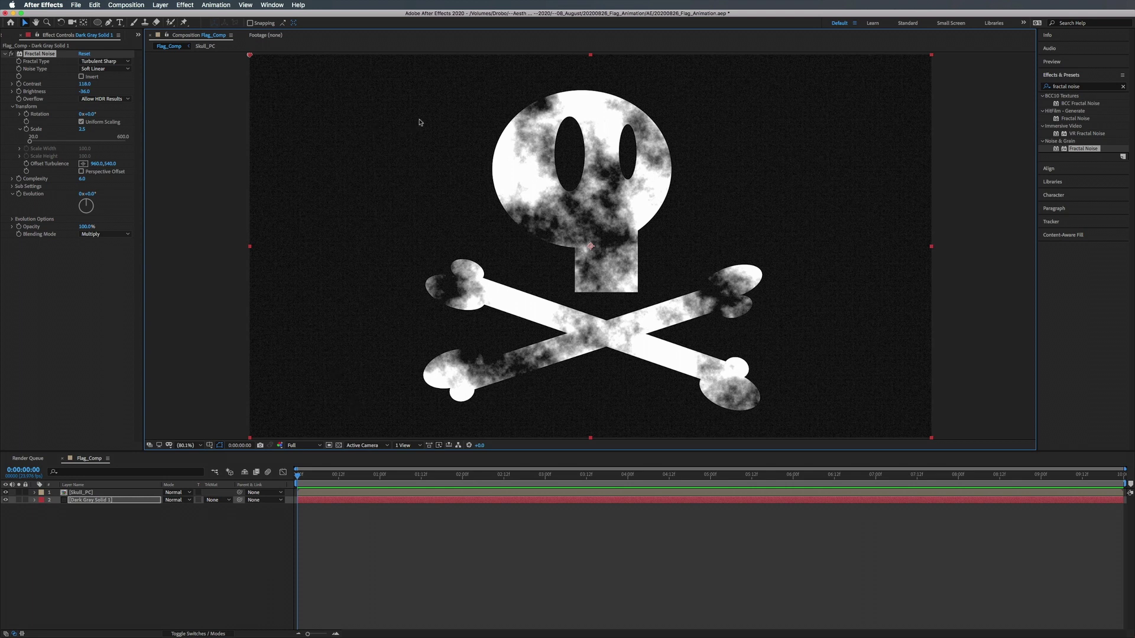
Open the Skull_PC composition and apply the Roughen Edges effect to the Skull layer.
{"action": "left_click", "coordinate": [80, 513]}
{"action": "left_click", "coordinate": [80, 495]}
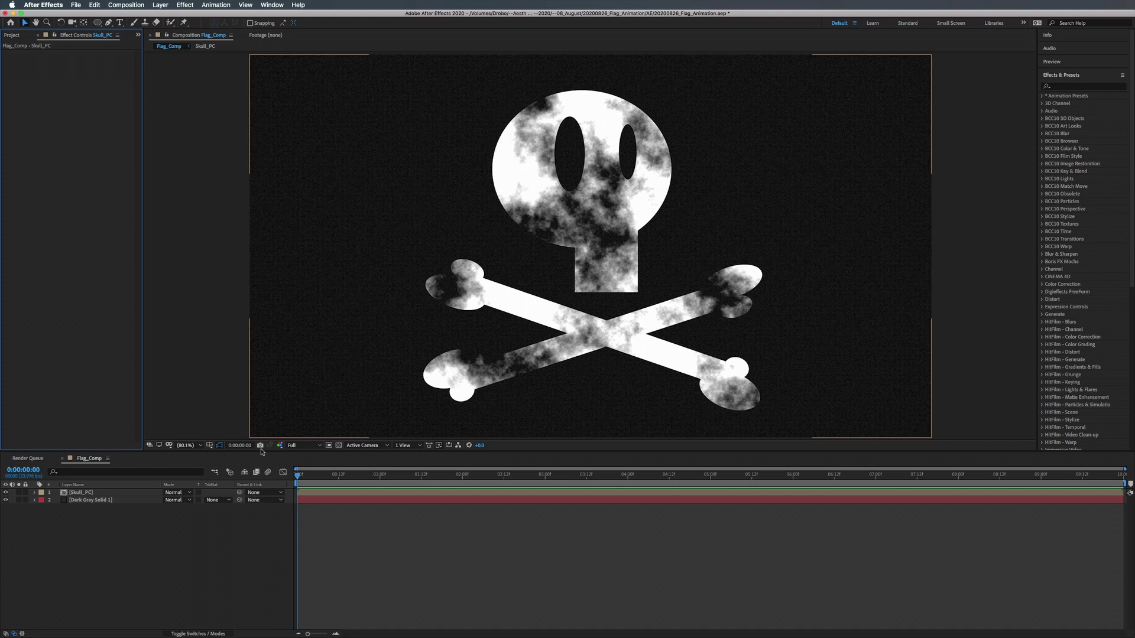
{"action": "left_click", "coordinate": [79, 512]}
{"action": "double_click", "coordinate": [80, 493]}
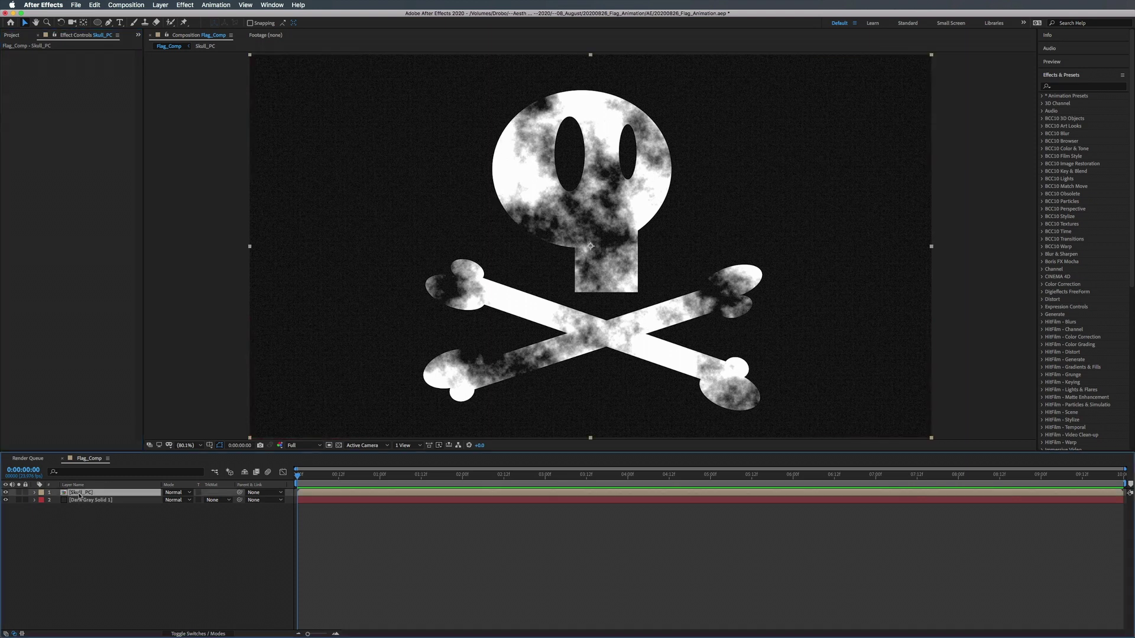
{"action": "left_click", "coordinate": [81, 500]}
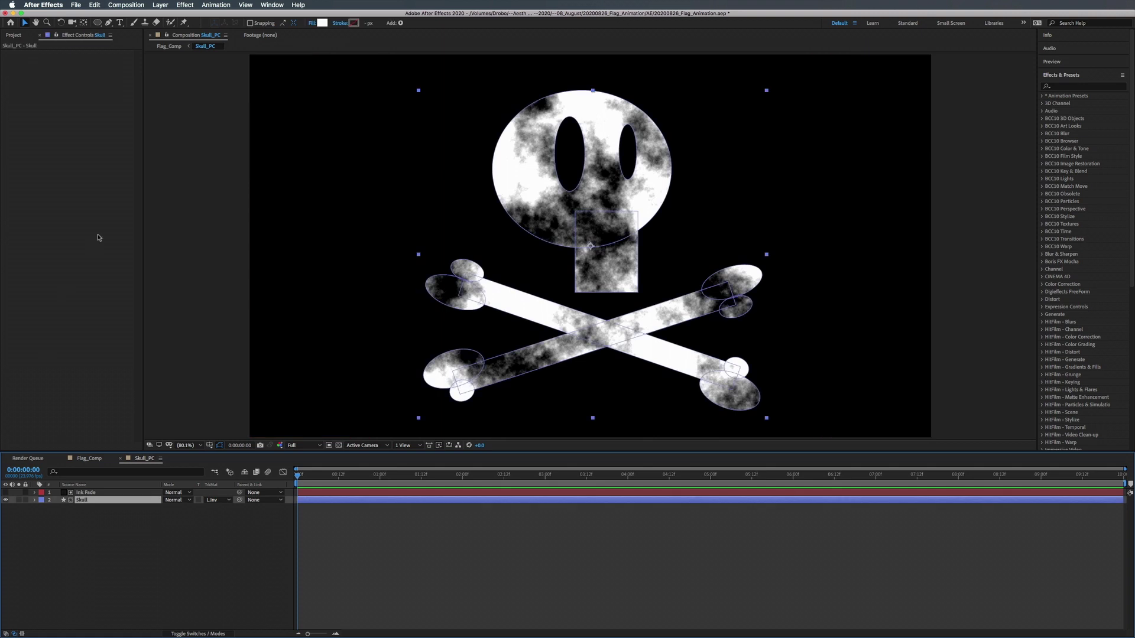
{"action": "left_click", "coordinate": [1086, 87]}
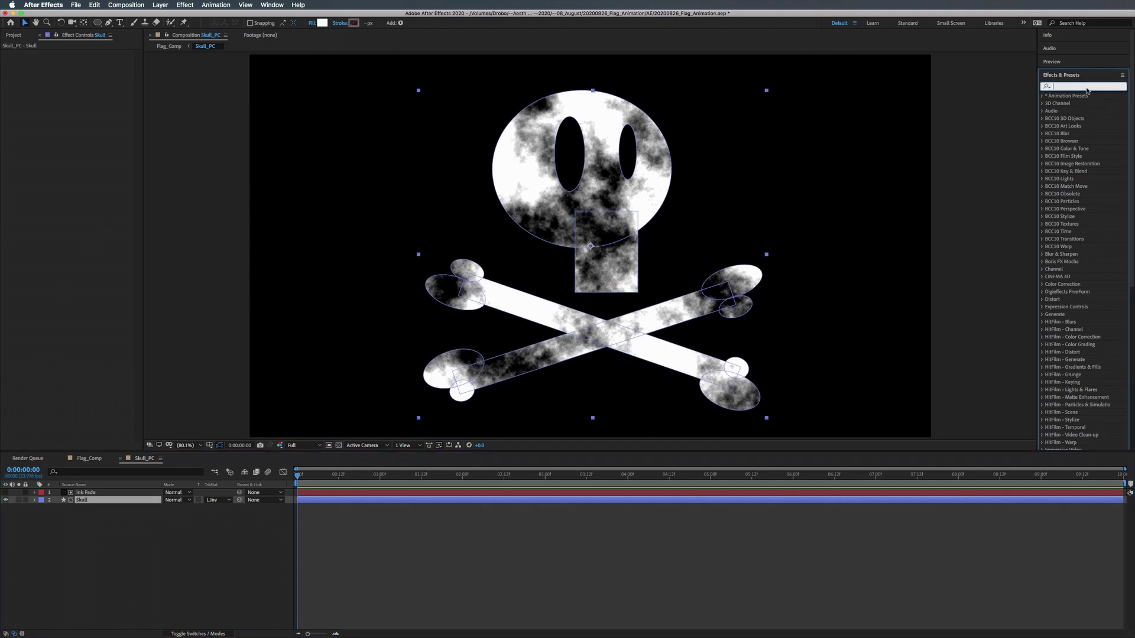
{"action": "type", "text": "roughen e"}
{"action": "left_click", "coordinate": [1087, 104]}
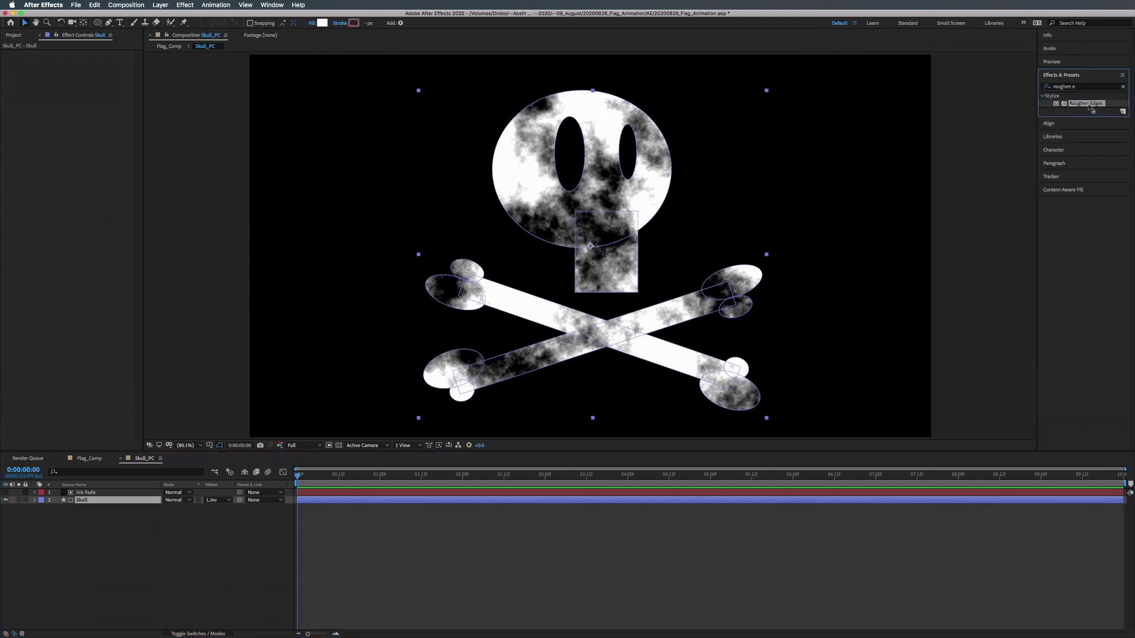
{"action": "left_click_drag", "start_coordinate": [1091, 107], "coordinate": [80, 106]}
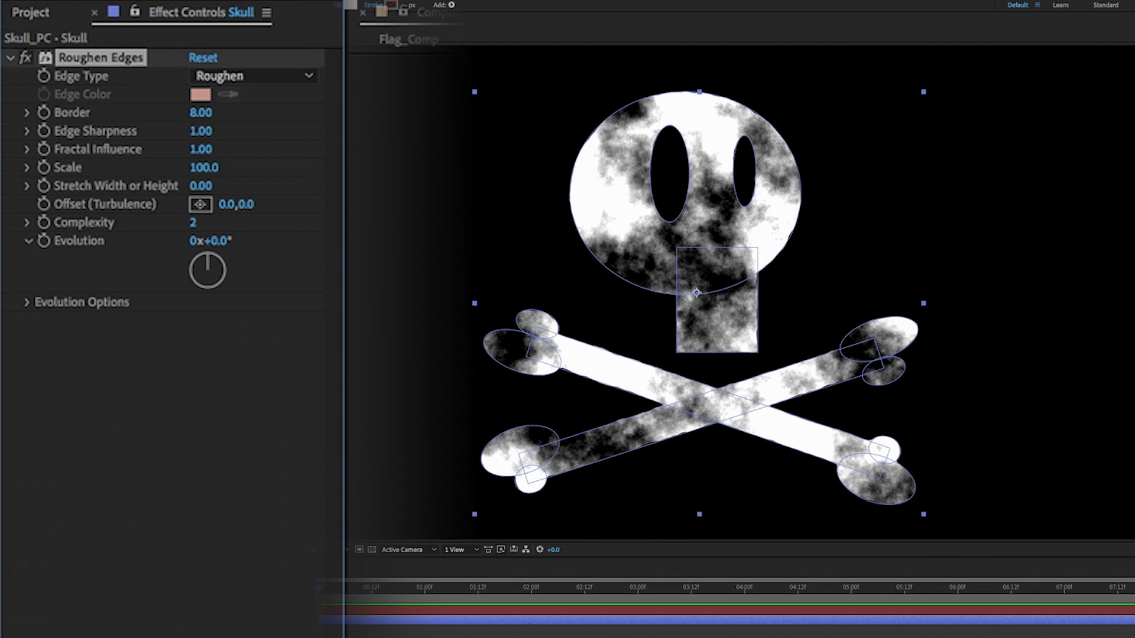
{"action": "key", "text": "ctrl+shift+a"}
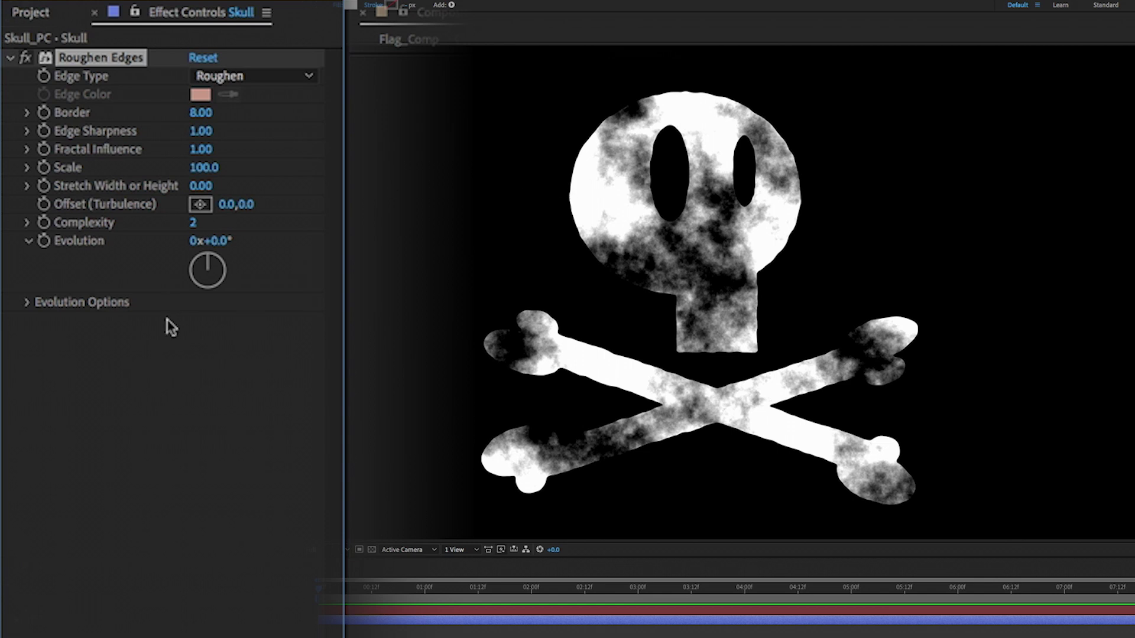
Set the skull's Roughen Edges border to 10, edge sharpness to 1.49 and scale to 26.
{"action": "left_click_drag", "start_coordinate": [203, 112], "coordinate": [399, 121]}
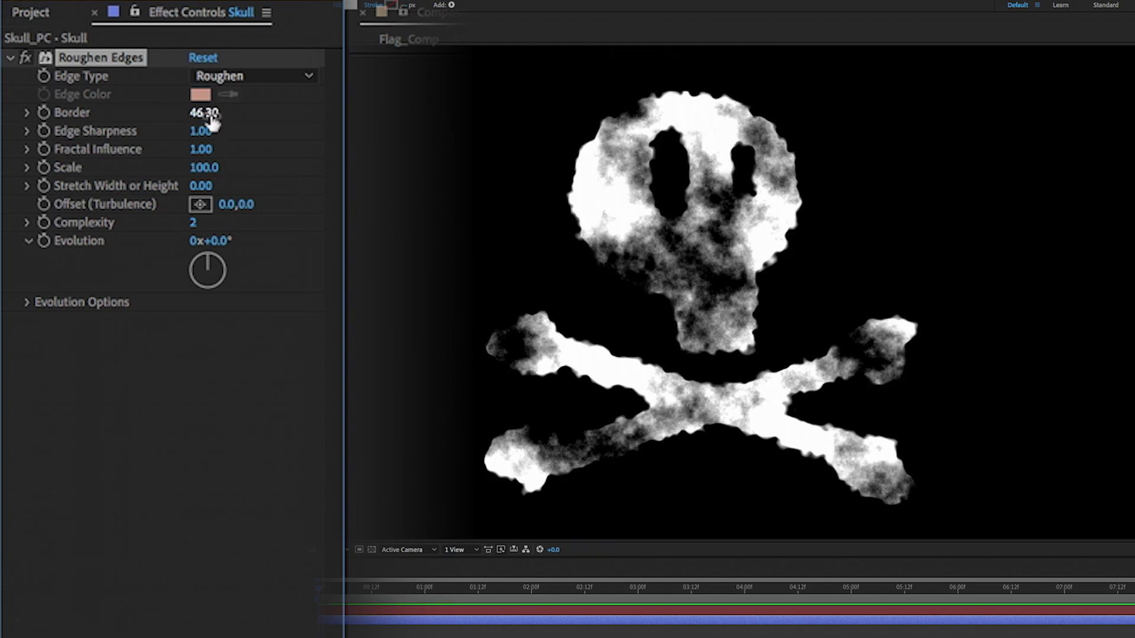
{"action": "left_click_drag", "start_coordinate": [211, 150], "coordinate": [250, 546]}
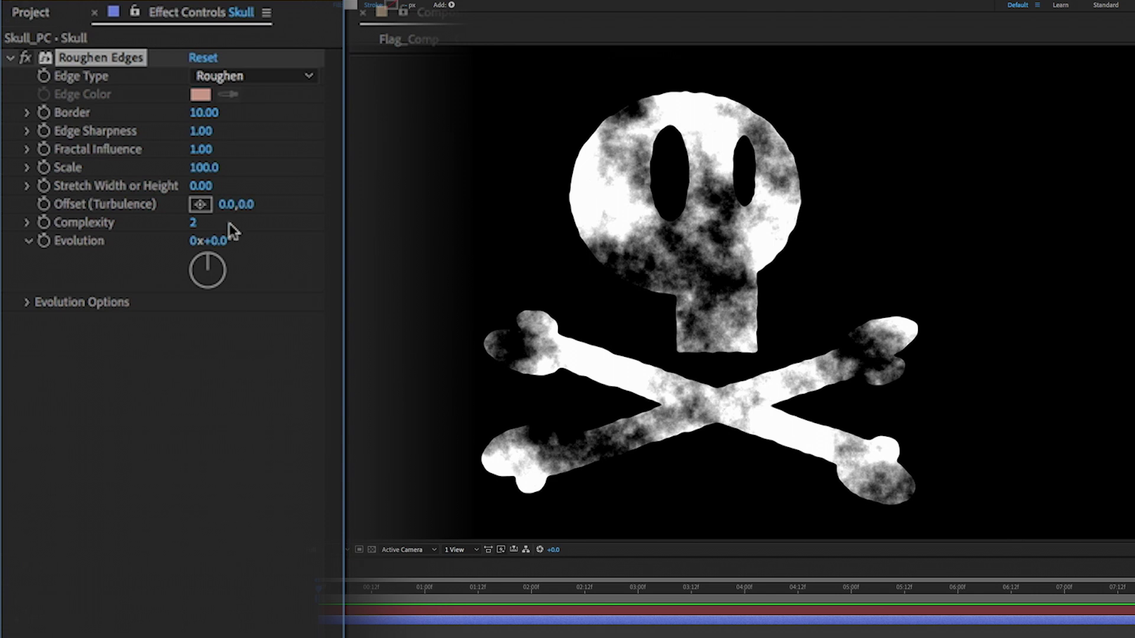
{"action": "left_click_drag", "start_coordinate": [211, 131], "coordinate": [264, 132]}
{"action": "left_click_drag", "start_coordinate": [204, 170], "coordinate": [196, 240]}
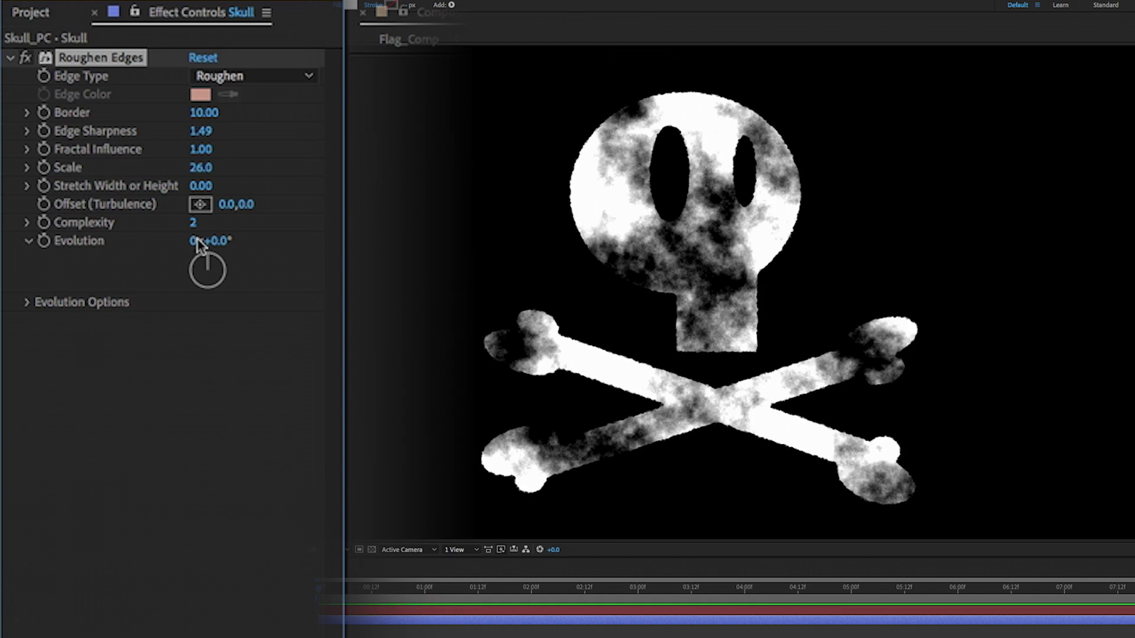
Set the Roughen Edges complexity to 2 and fine-tune the effect's scale.
{"action": "left_click_drag", "start_coordinate": [193, 222], "coordinate": [160, 247]}
{"action": "left_click", "coordinate": [194, 223]}
{"action": "type", "text": "2"}
{"action": "left_click_drag", "start_coordinate": [201, 170], "coordinate": [201, 175]}
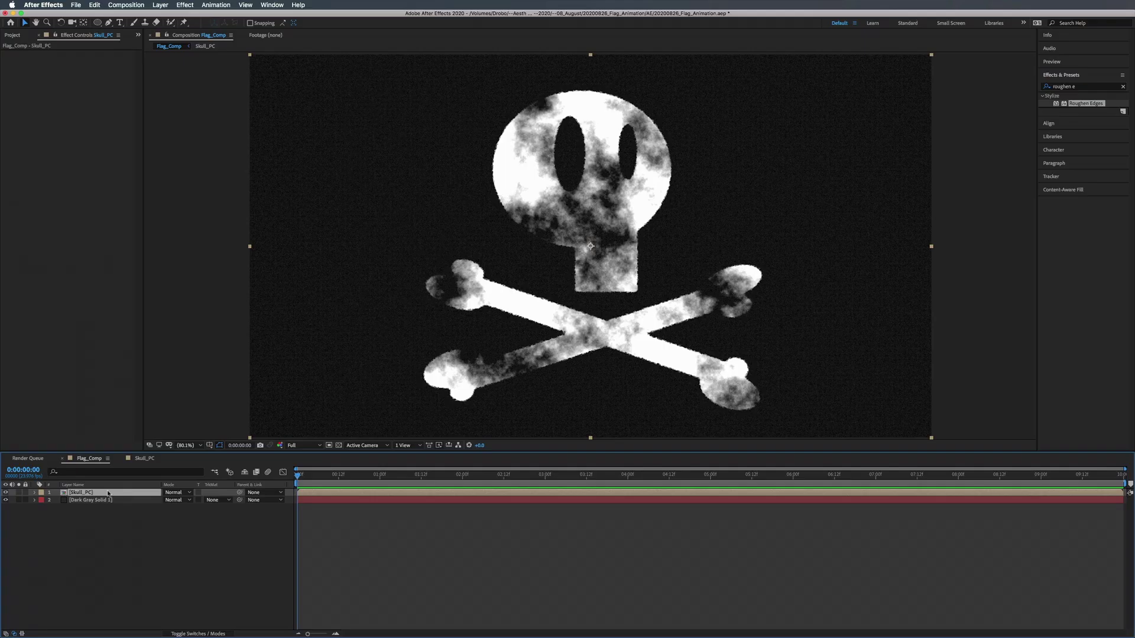
In Flag_Comp, set the Skull_PC layer's blending mode to Overlay and duplicate the layer.
{"action": "left_click", "coordinate": [180, 494]}
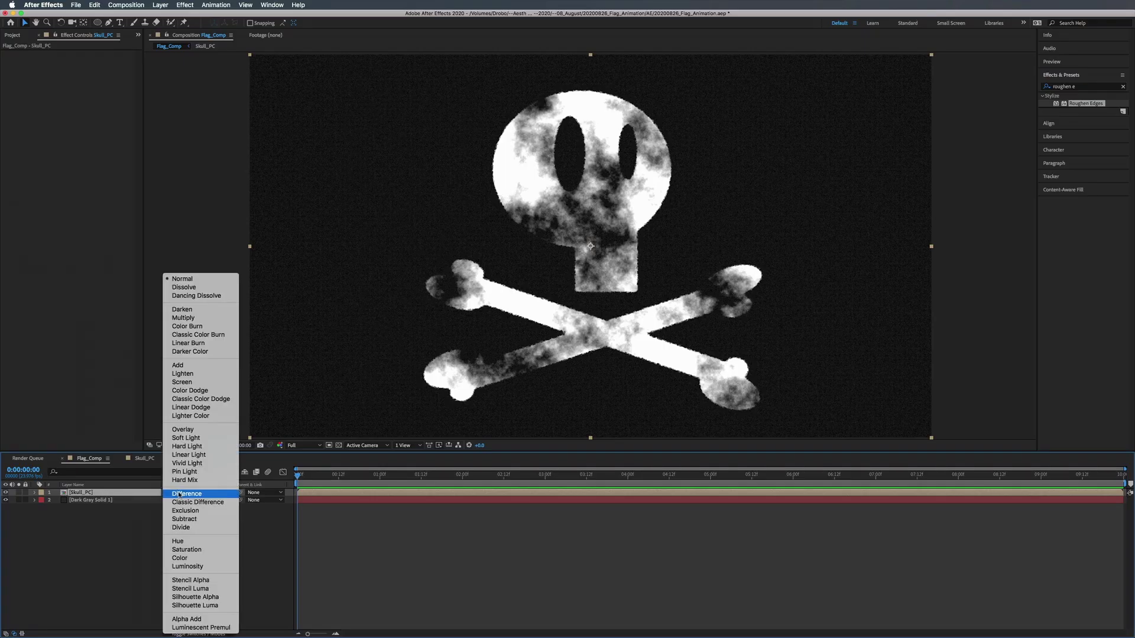
{"action": "left_click", "coordinate": [183, 430]}
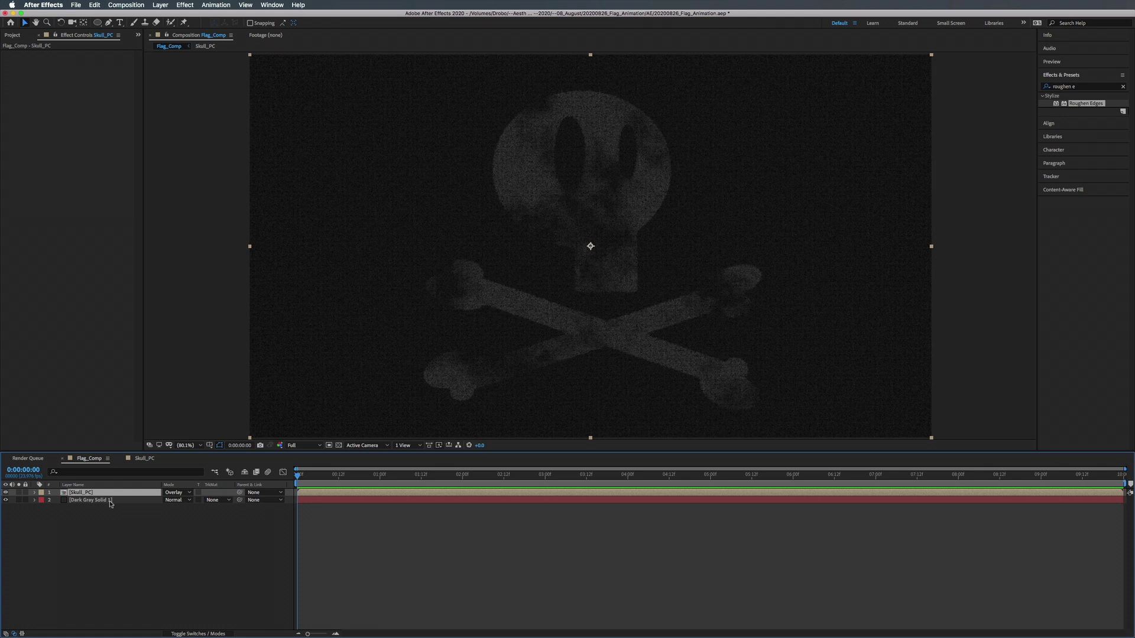
{"action": "key", "text": "super+d"}
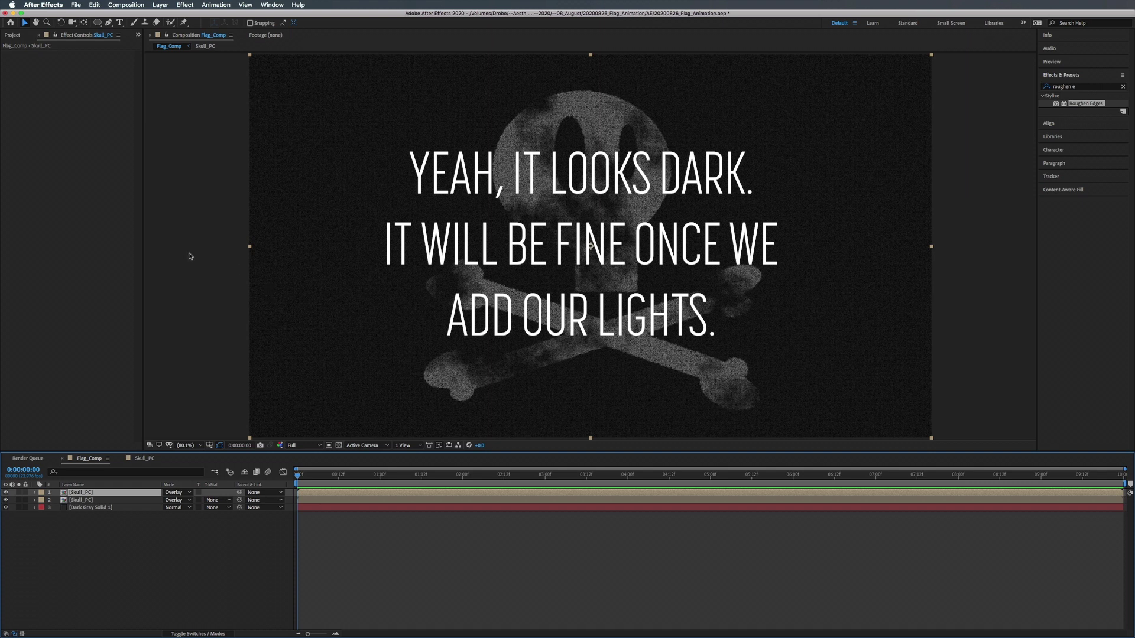
{"action": "left_click", "coordinate": [120, 458]}
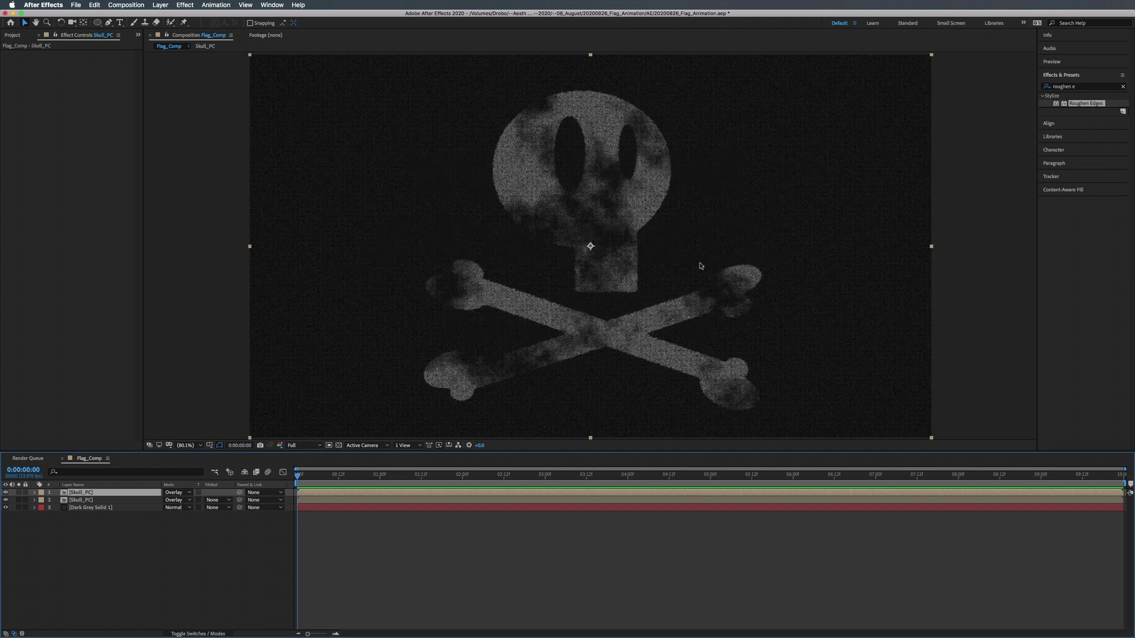
Create a new 1920 x 1080, 10-second composition named Flag Motion.
{"action": "left_click", "coordinate": [13, 35]}
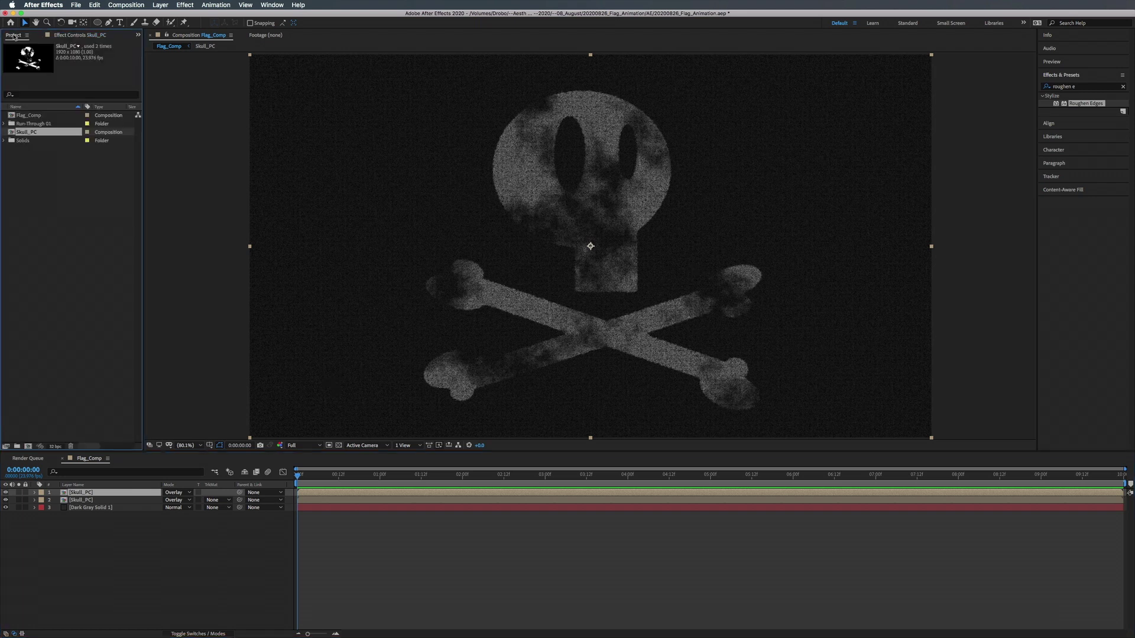
{"action": "left_click", "coordinate": [59, 205]}
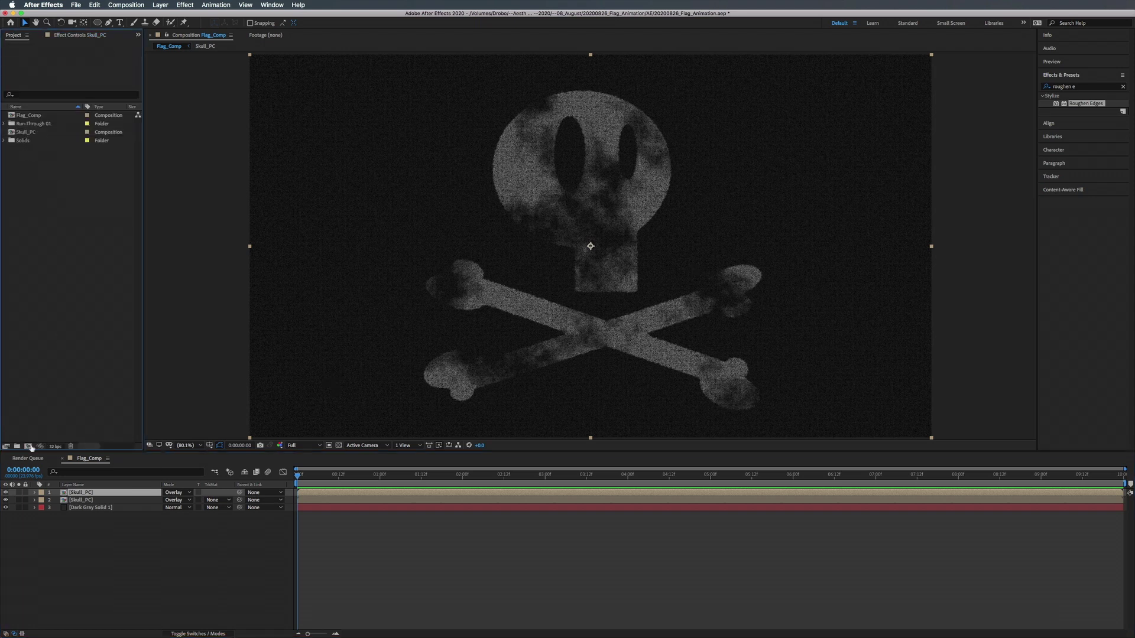
{"action": "left_click", "coordinate": [28, 447]}
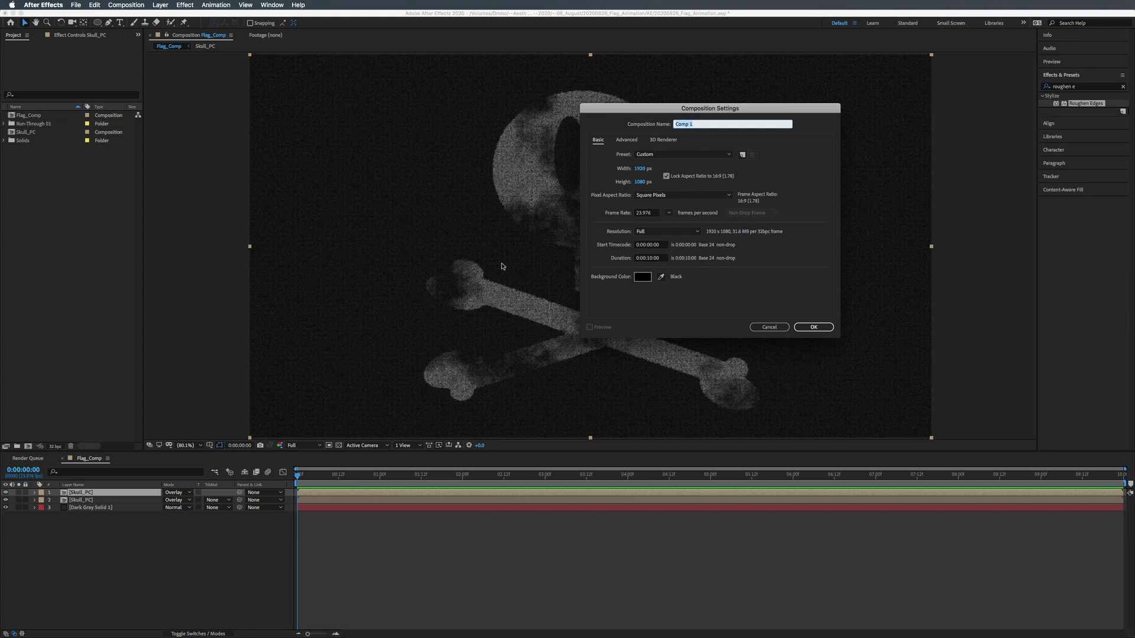
{"action": "type", "text": "Flag Motion"}
{"action": "key", "text": "Return"}
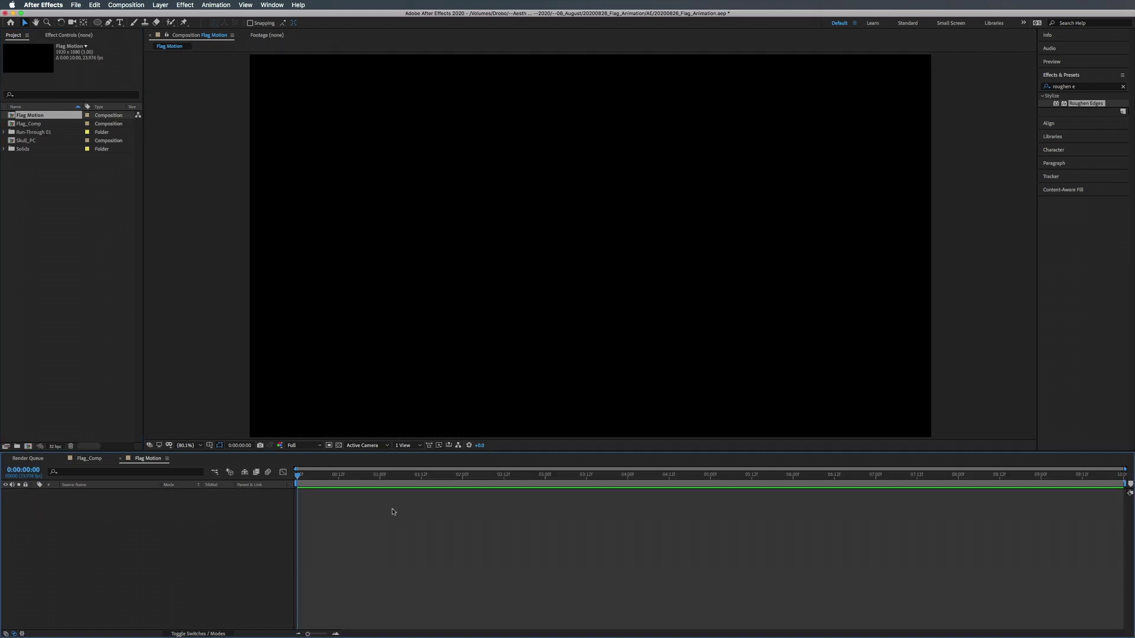
Add a comp-sized solid named "Fractal noise" to the Flag Motion composition.
{"action": "right_click", "coordinate": [182, 512]}
{"action": "mouse_move", "coordinate": [211, 517]}
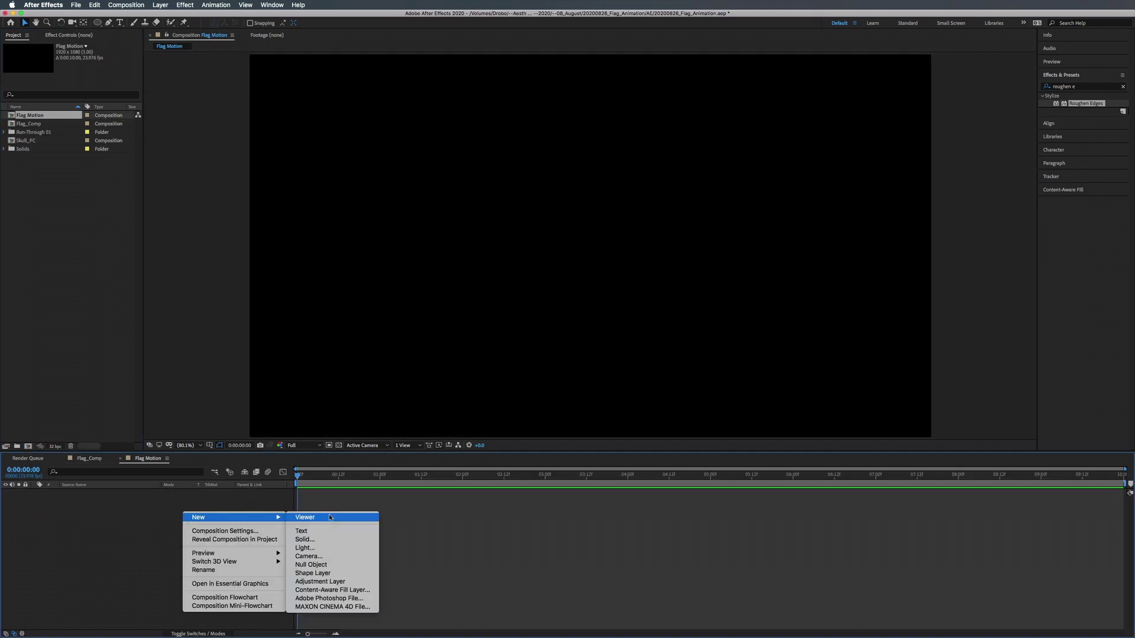
{"action": "left_click", "coordinate": [303, 539]}
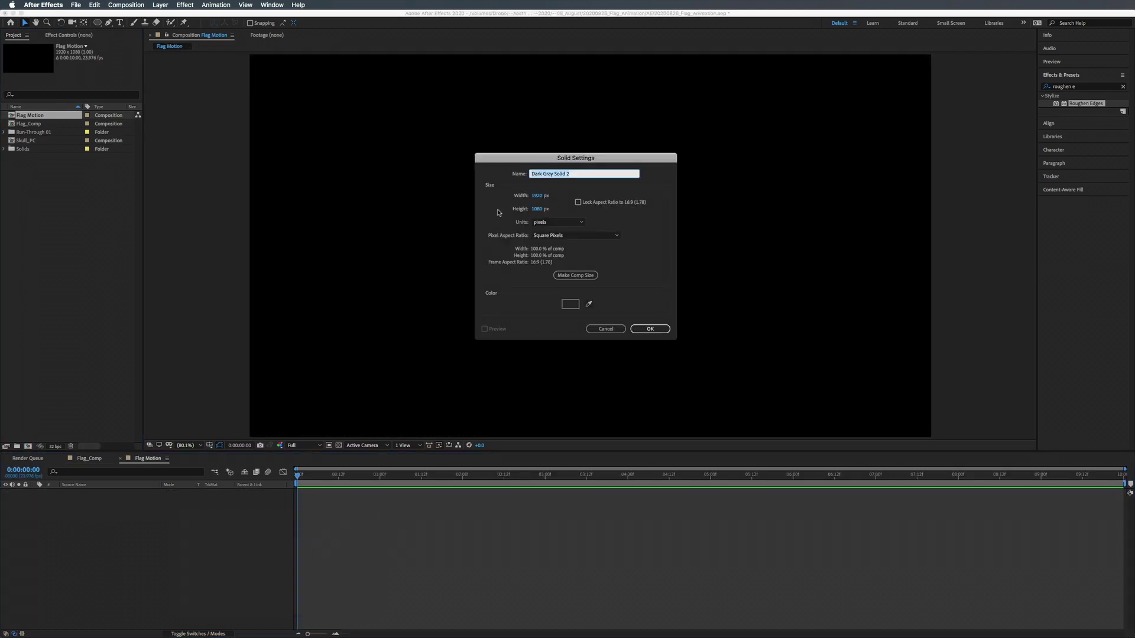
{"action": "type", "text": "Fractal noise"}
{"action": "key", "text": "Return"}
Find the Noise & Grain Fractal Noise effect and apply it to the Fractal noise solid layer.
{"action": "left_click", "coordinate": [1086, 87]}
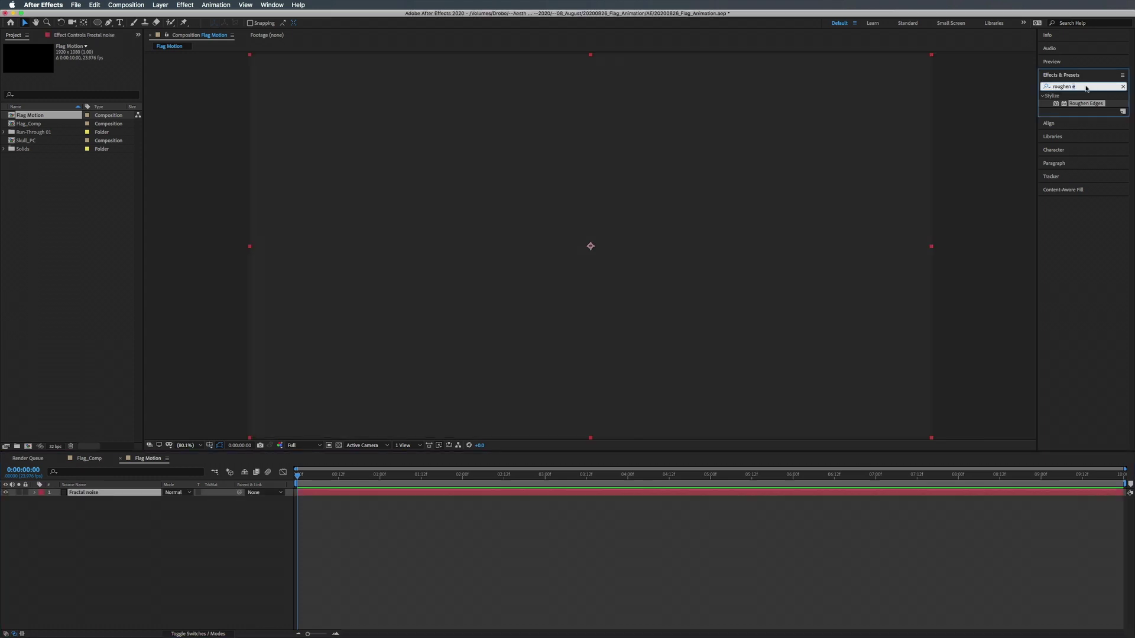
{"action": "left_click", "coordinate": [1086, 87]}
{"action": "key", "text": "BackSpace"}
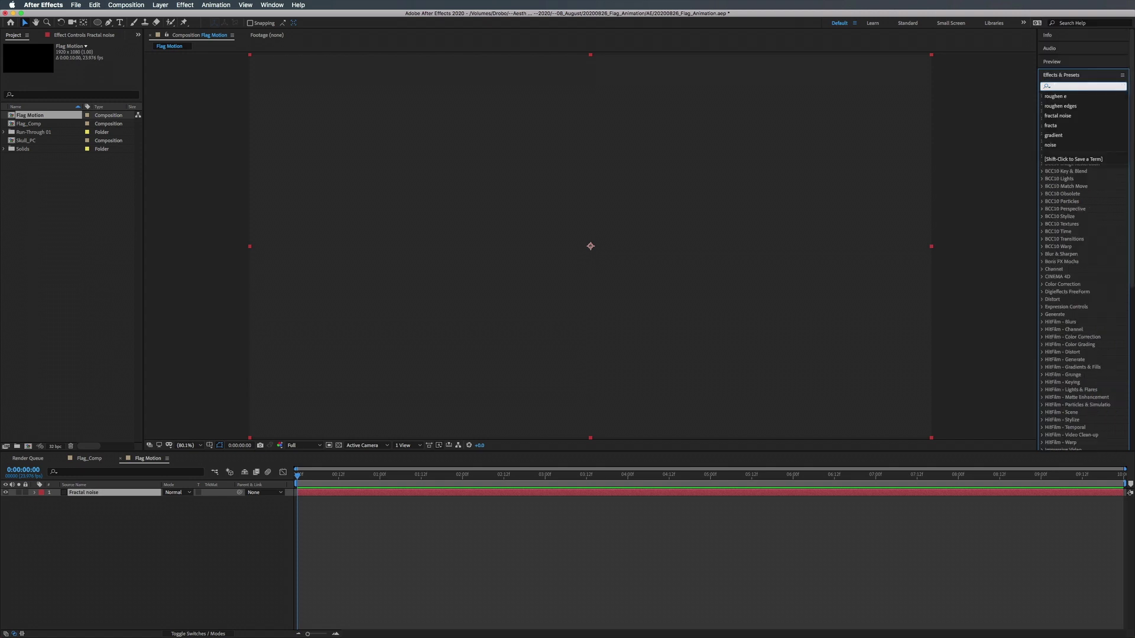
{"action": "type", "text": "fractal nois"}
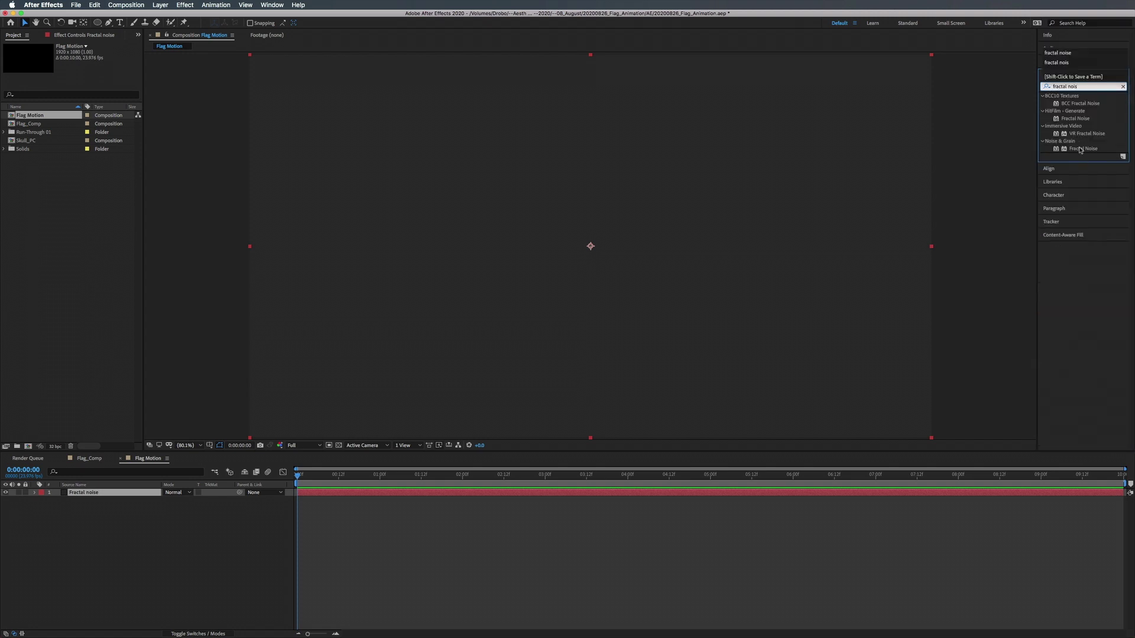
{"action": "left_click_drag", "start_coordinate": [1082, 148], "coordinate": [709, 491]}
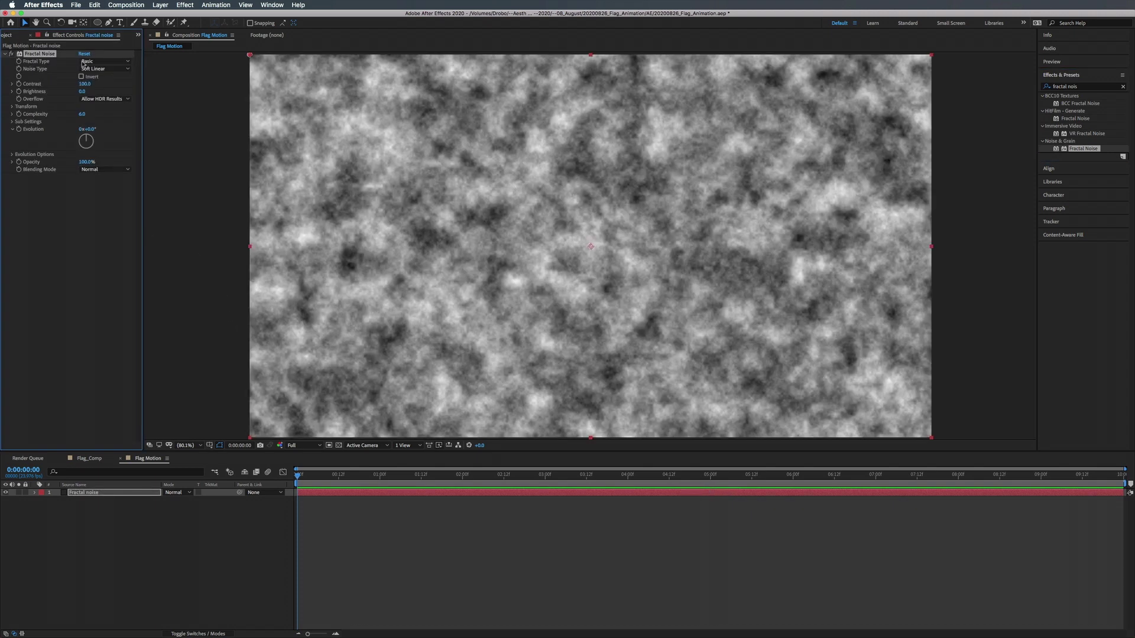
Set the Fractal Noise effect's fractal type to Dynamic Twist.
{"action": "left_click", "coordinate": [102, 62]}
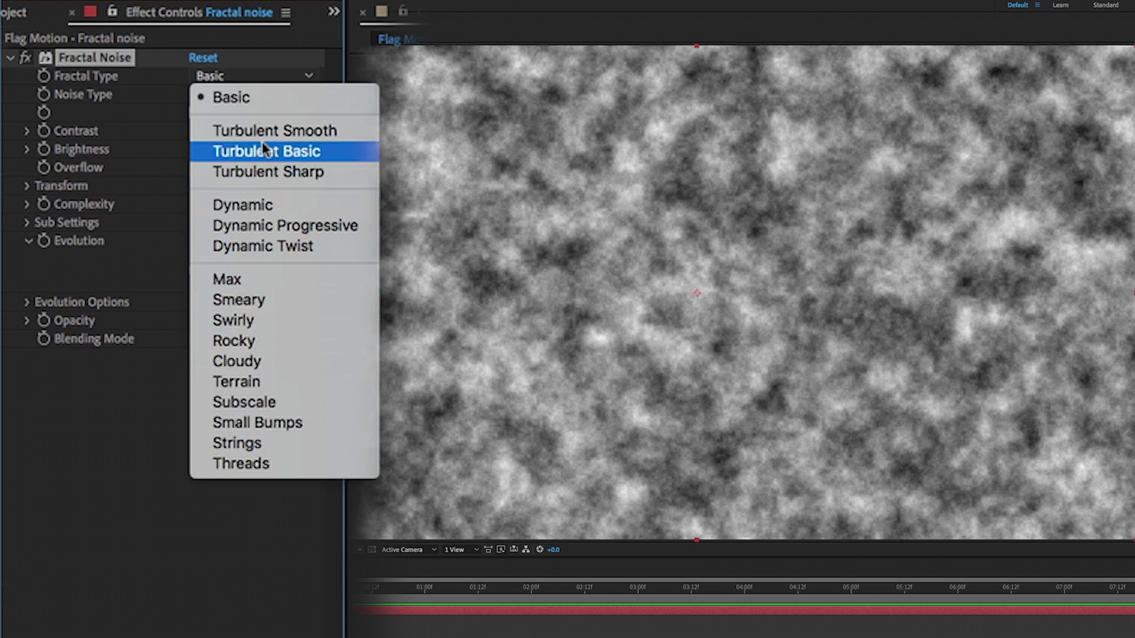
{"action": "left_click", "coordinate": [185, 615]}
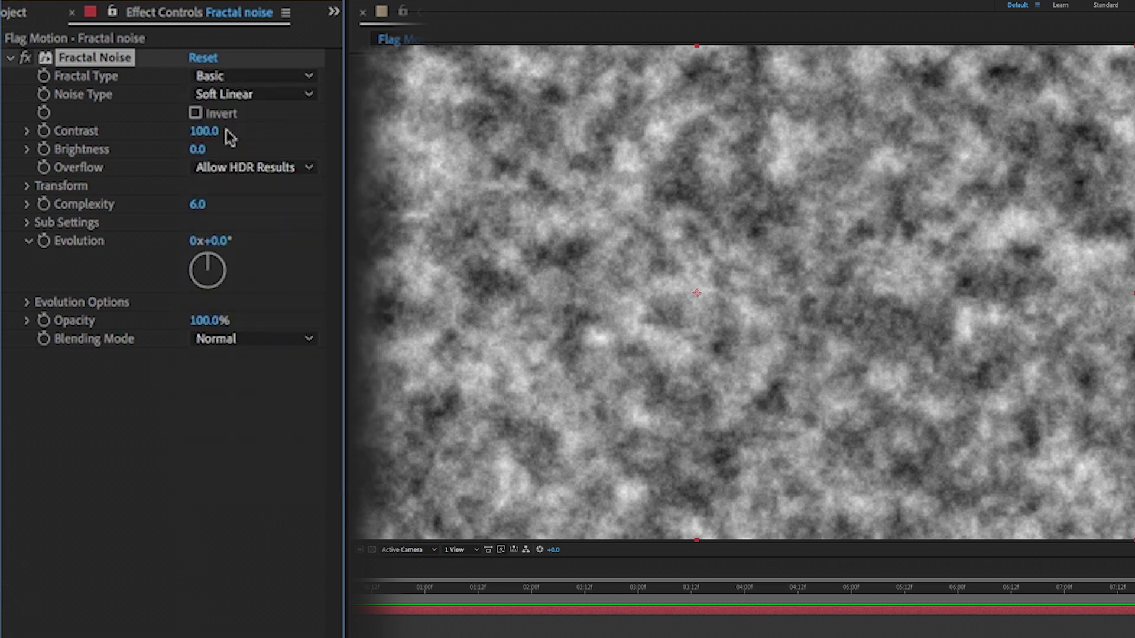
{"action": "left_click", "coordinate": [229, 75]}
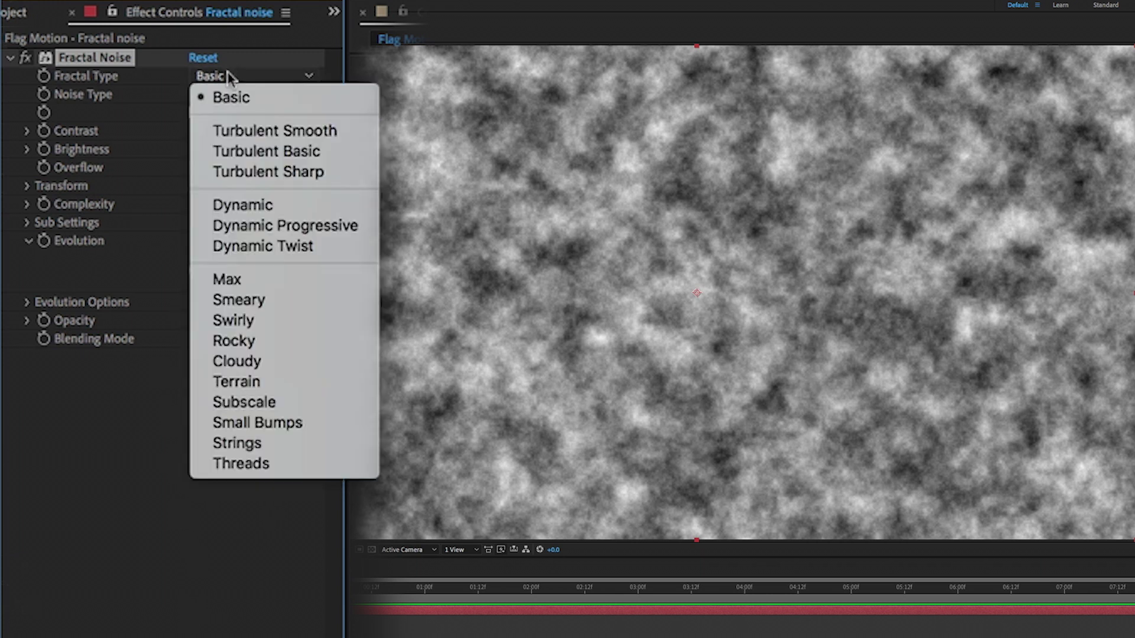
{"action": "left_click", "coordinate": [279, 245]}
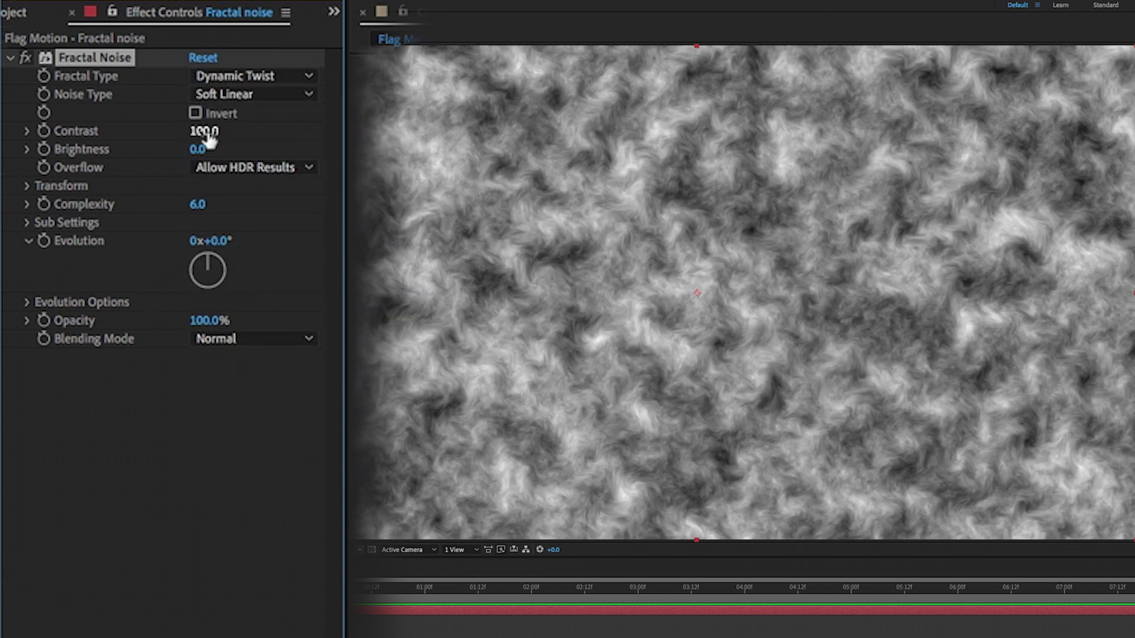
Raise the Fractal Noise contrast to 168 and set its overflow to Soft Clamp.
{"action": "left_click_drag", "start_coordinate": [208, 136], "coordinate": [282, 133]}
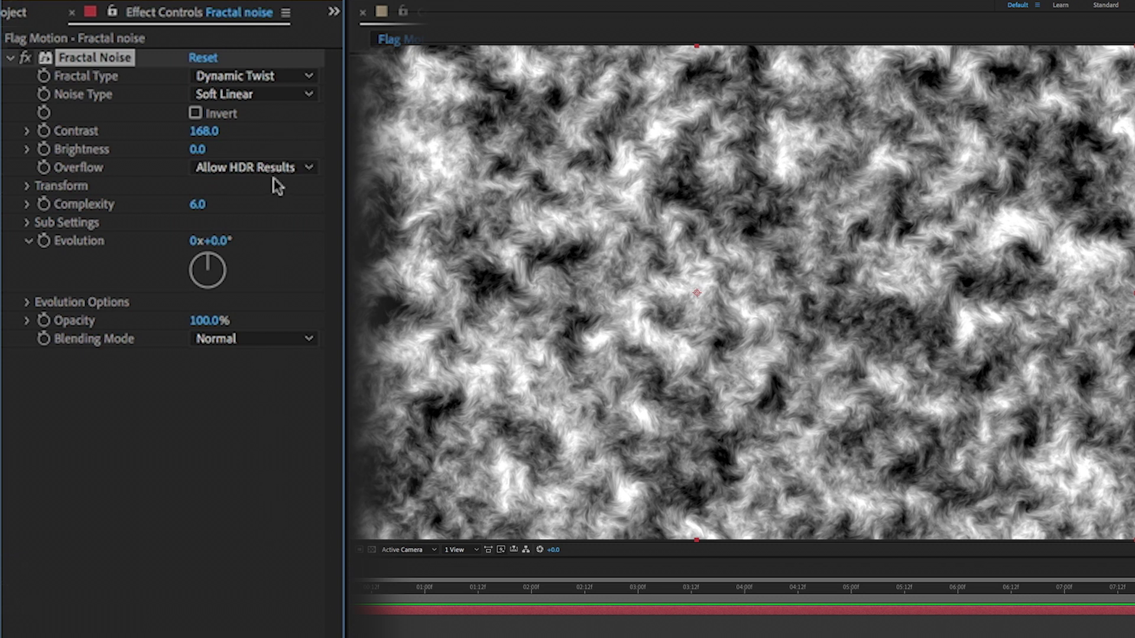
{"action": "left_click", "coordinate": [213, 168]}
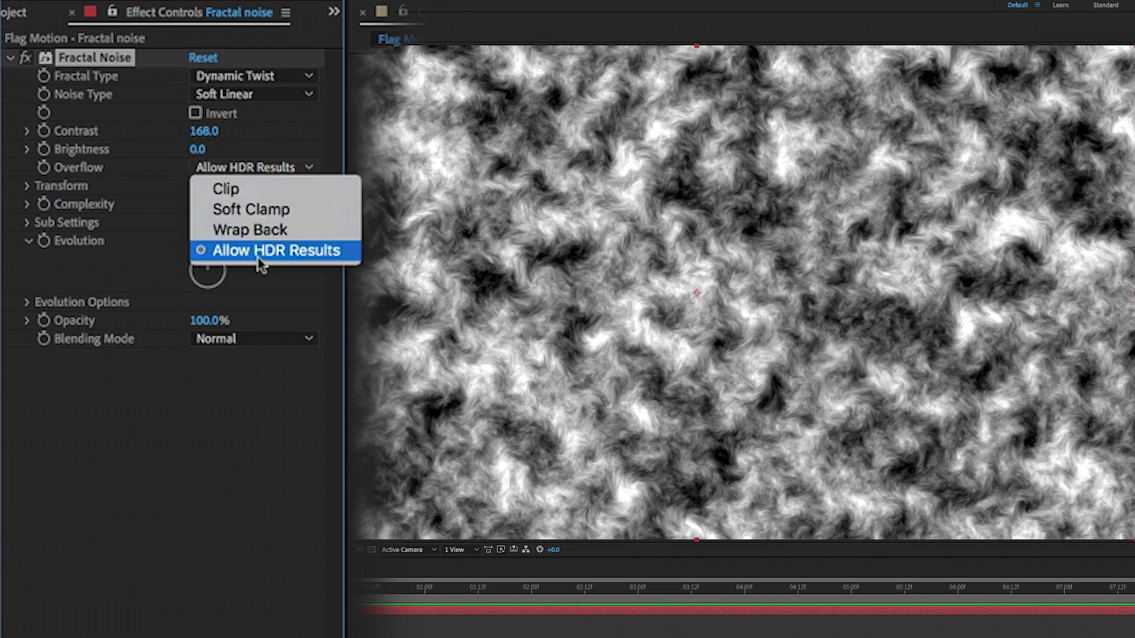
{"action": "left_click", "coordinate": [251, 210]}
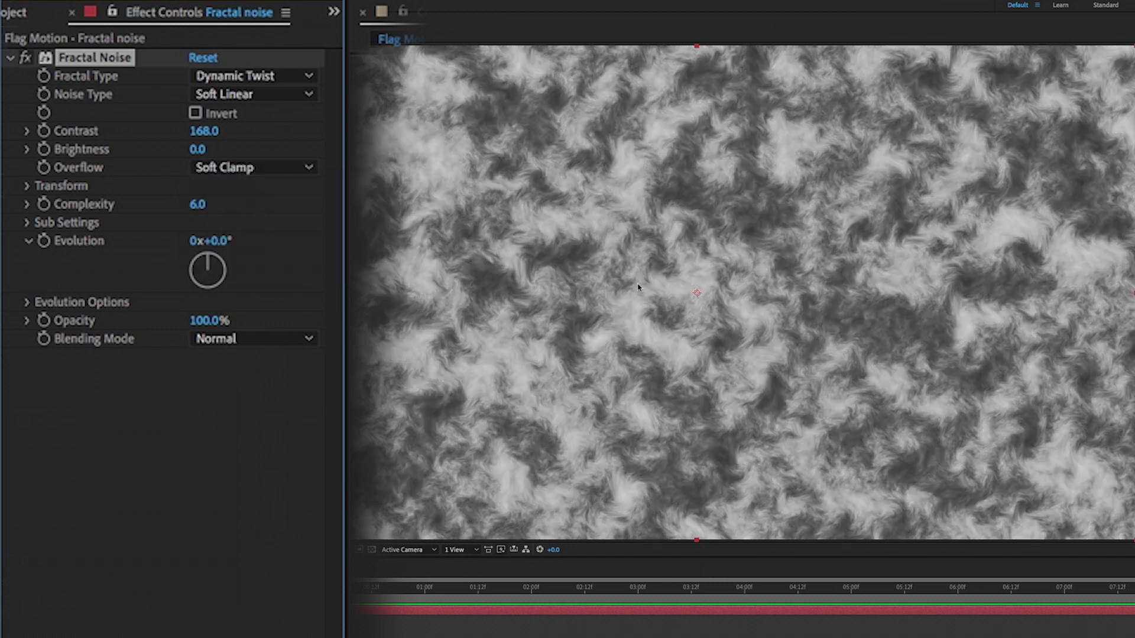
Turn off uniform scaling for the fractal noise and set scale width to 1266 and scale height to 5500.
{"action": "left_click", "coordinate": [26, 187]}
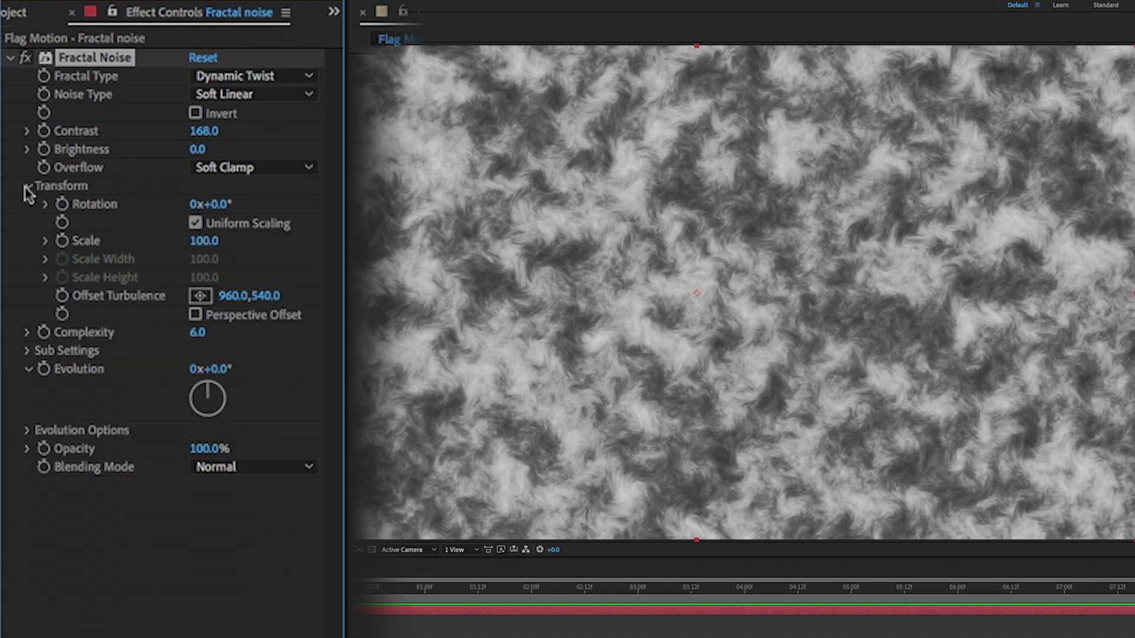
{"action": "left_click", "coordinate": [193, 223]}
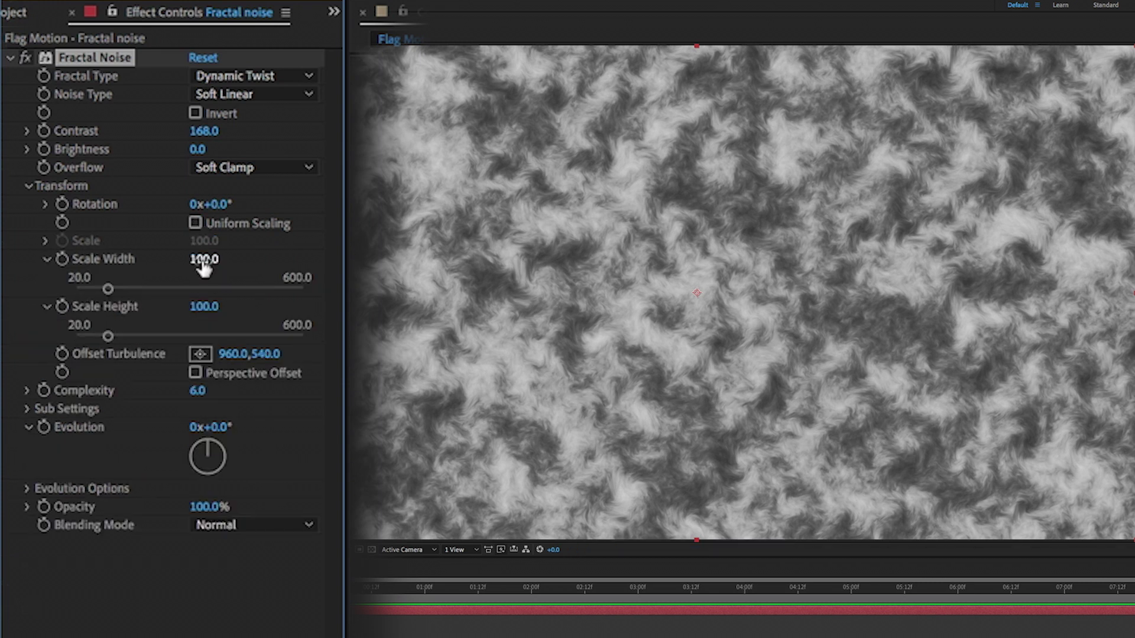
{"action": "left_click_drag", "start_coordinate": [203, 267], "coordinate": [923, 260]}
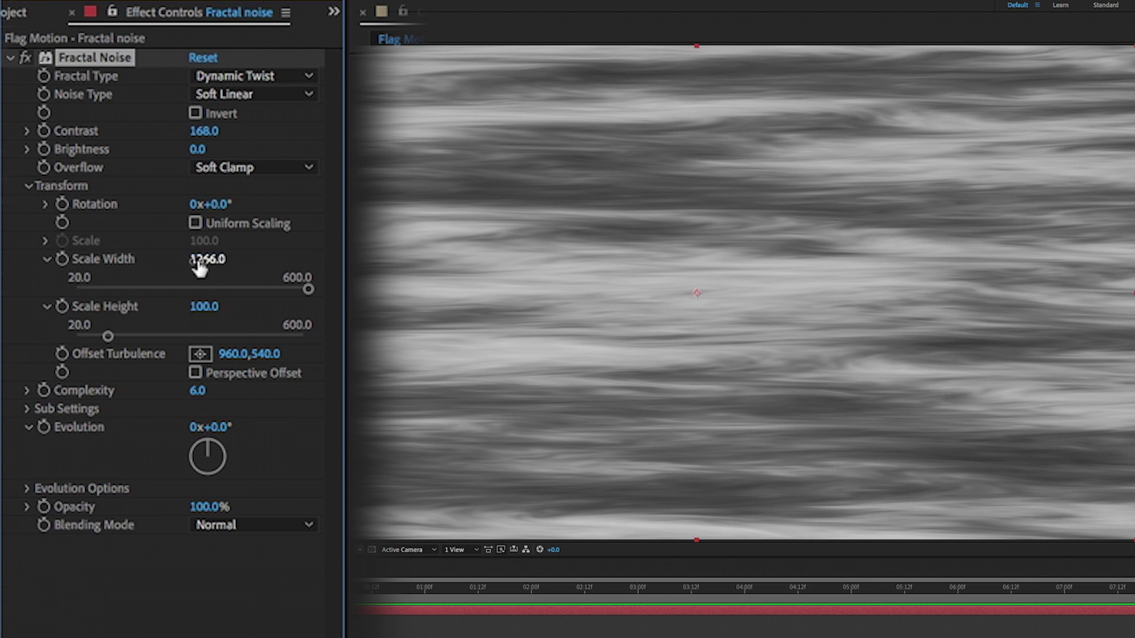
{"action": "left_click_drag", "start_coordinate": [204, 308], "coordinate": [393, 308]}
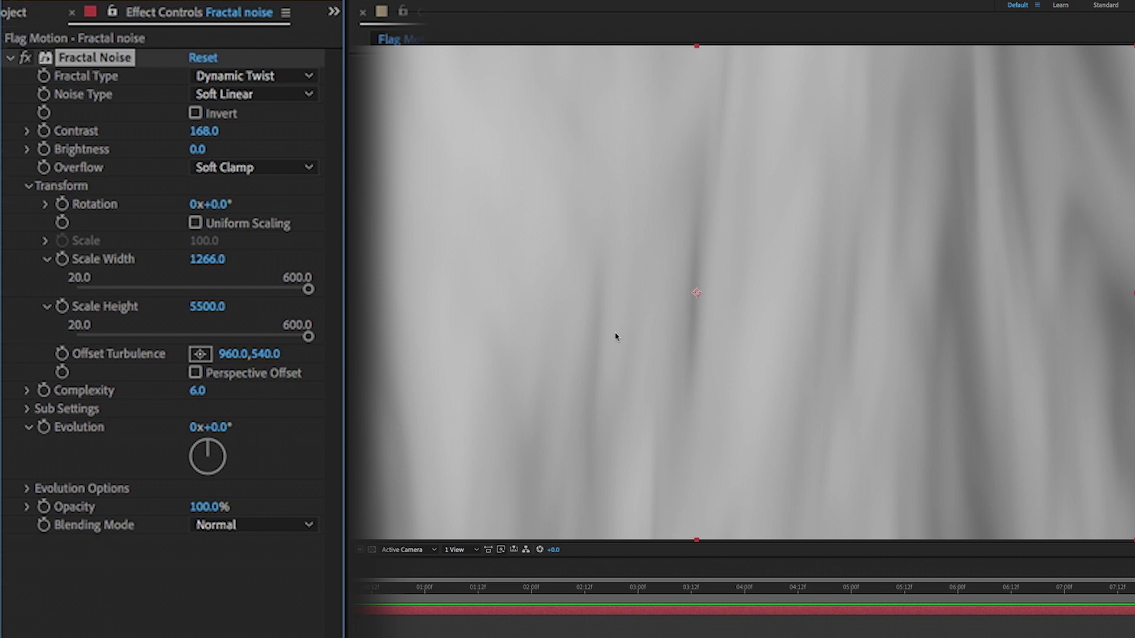
{"action": "left_click", "coordinate": [26, 185]}
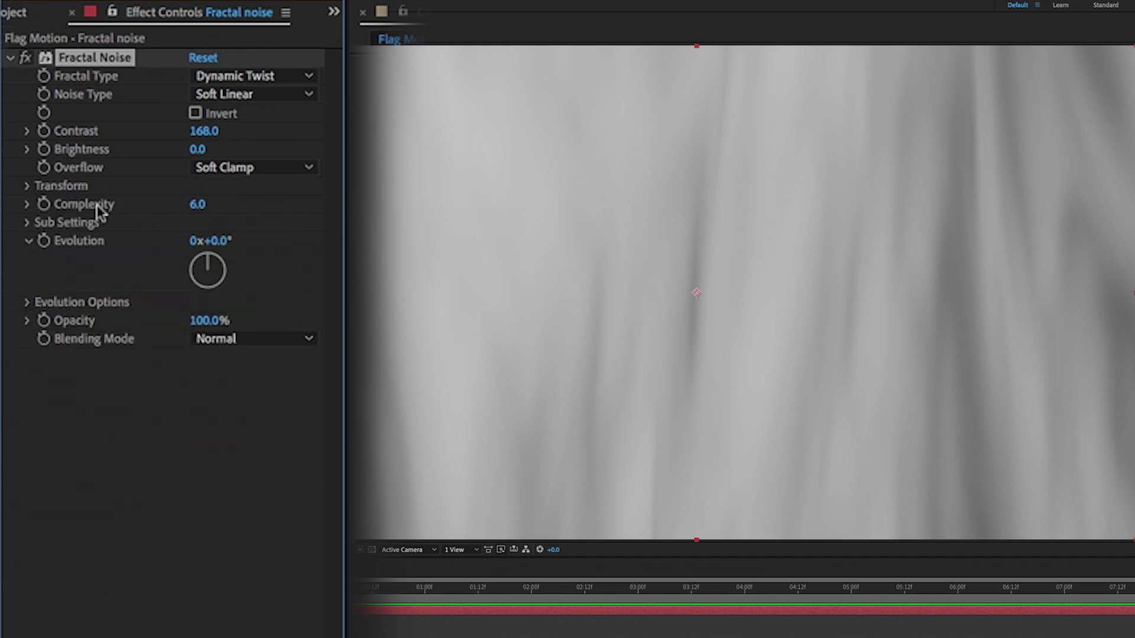
Lower the fractal noise complexity to 4.6 and set the sub scaling to 58.8.
{"action": "left_click_drag", "start_coordinate": [202, 226], "coordinate": [185, 338]}
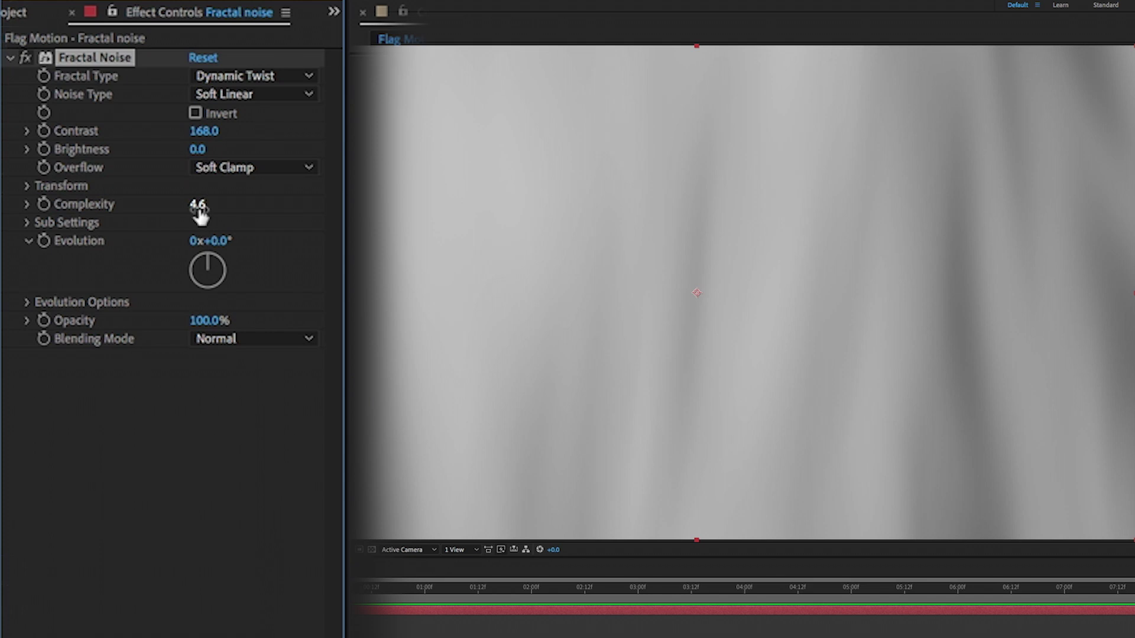
{"action": "left_click", "coordinate": [26, 223]}
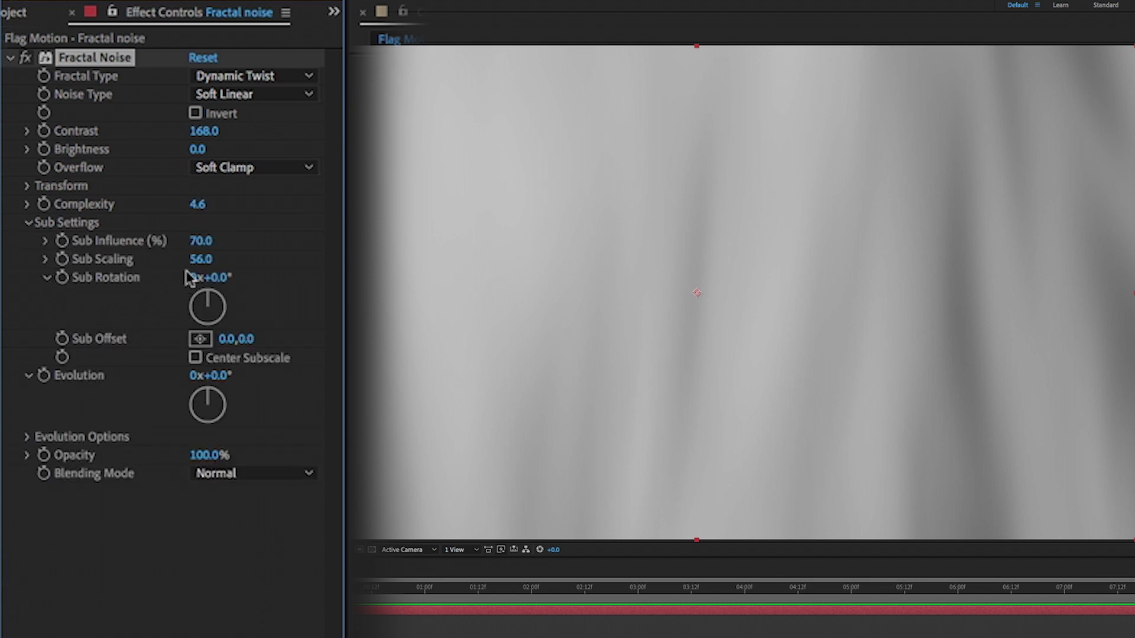
{"action": "left_click_drag", "start_coordinate": [202, 259], "coordinate": [3, 268]}
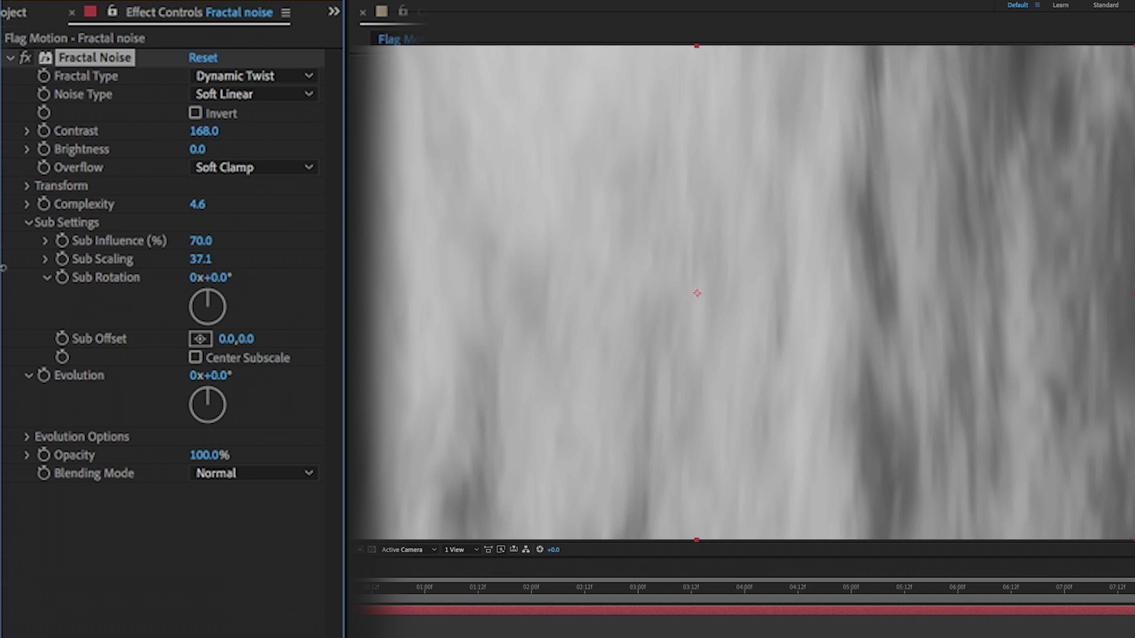
{"action": "left_click_drag", "start_coordinate": [3, 268], "coordinate": [238, 277]}
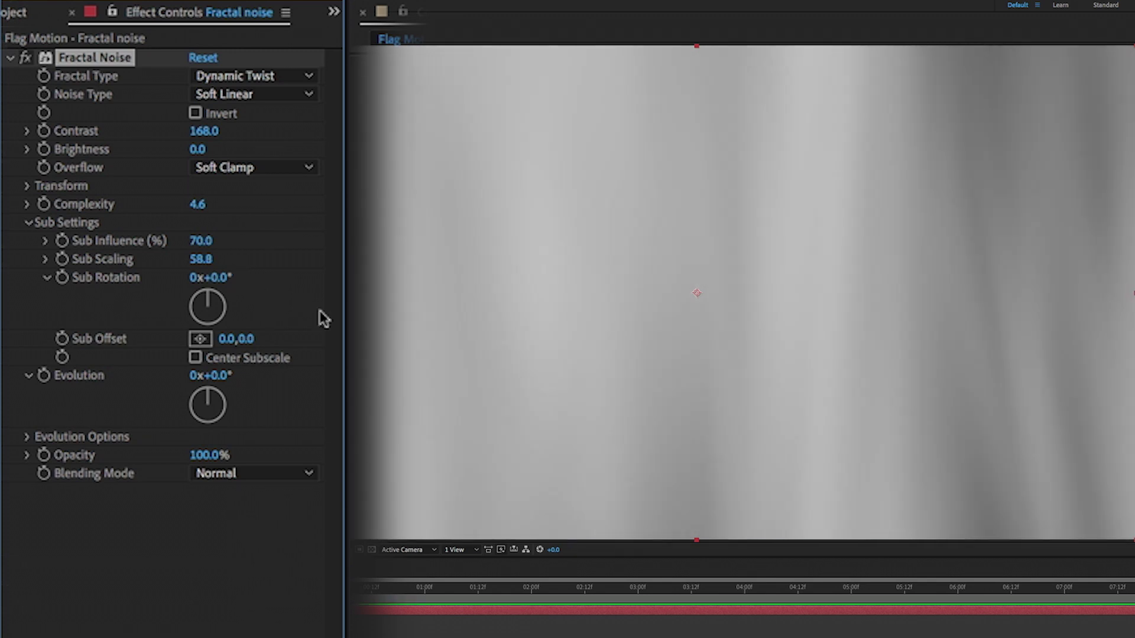
{"action": "left_click", "coordinate": [27, 222]}
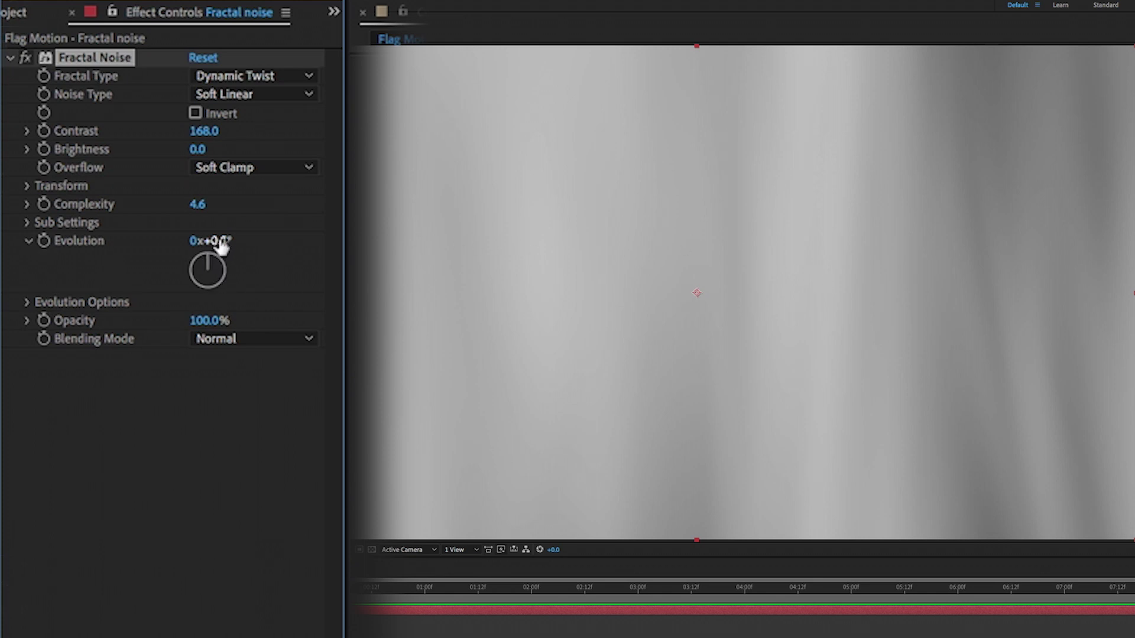
Add the expression time*100 to the Fractal Noise evolution and scrub to one second to check it.
{"action": "left_click", "coordinate": [44, 241], "text": "alt"}
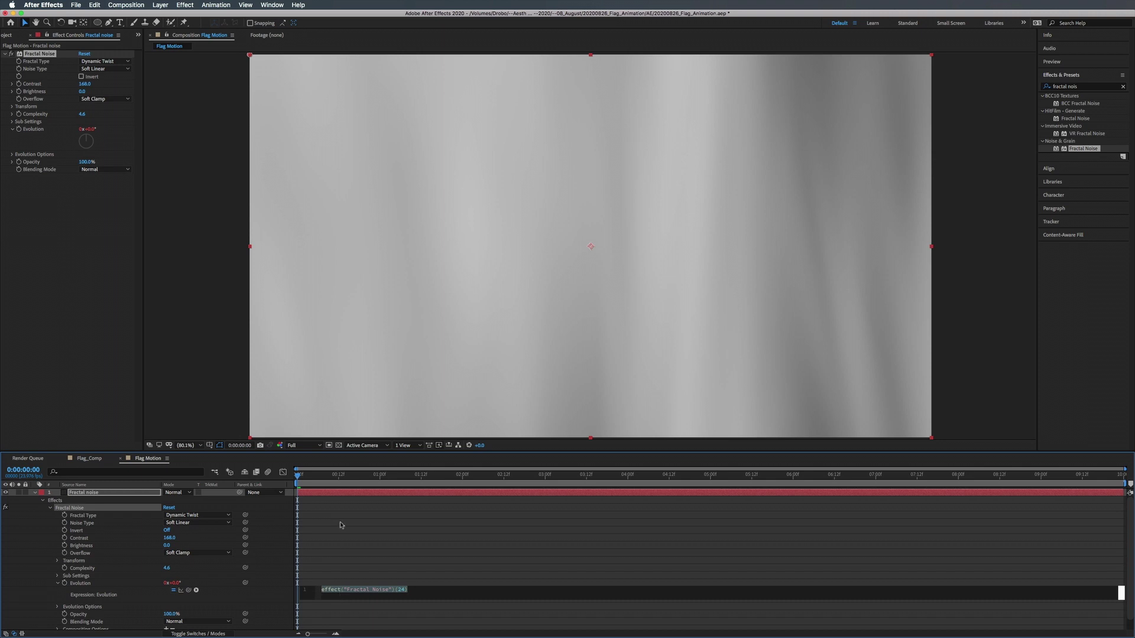
{"action": "type", "text": "tim"}
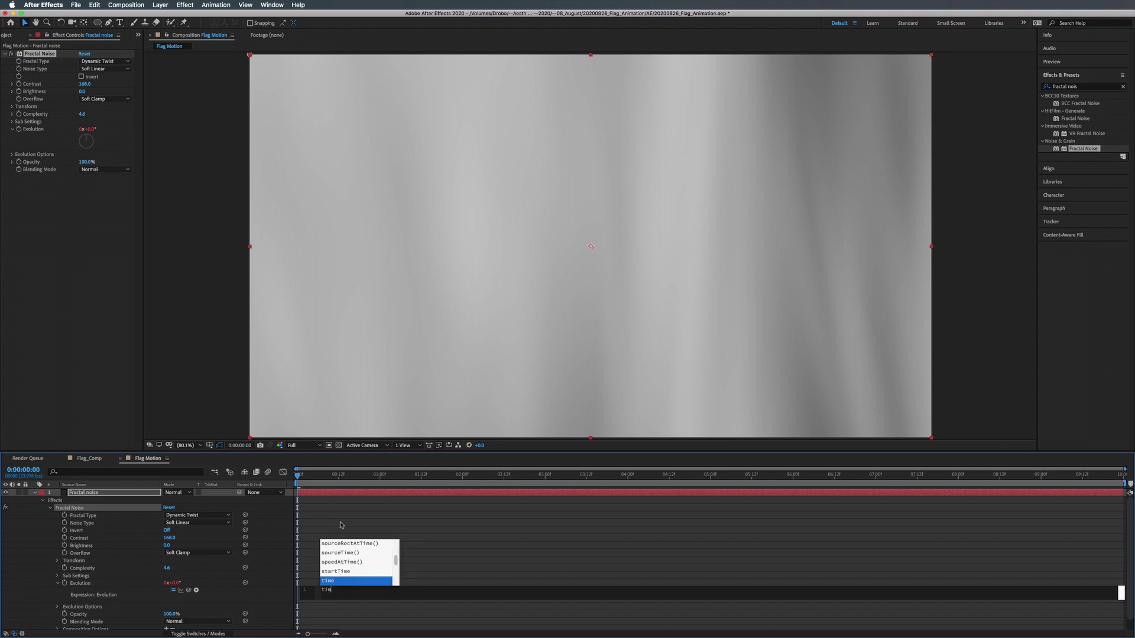
{"action": "type", "text": "e*100"}
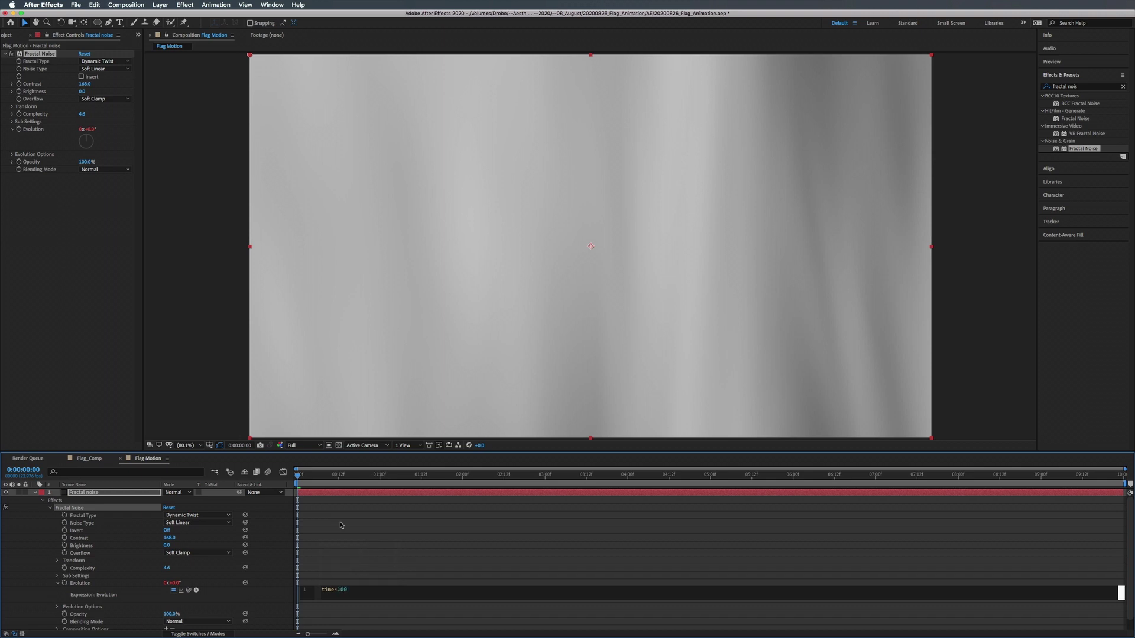
{"action": "left_click_drag", "start_coordinate": [308, 476], "coordinate": [380, 479]}
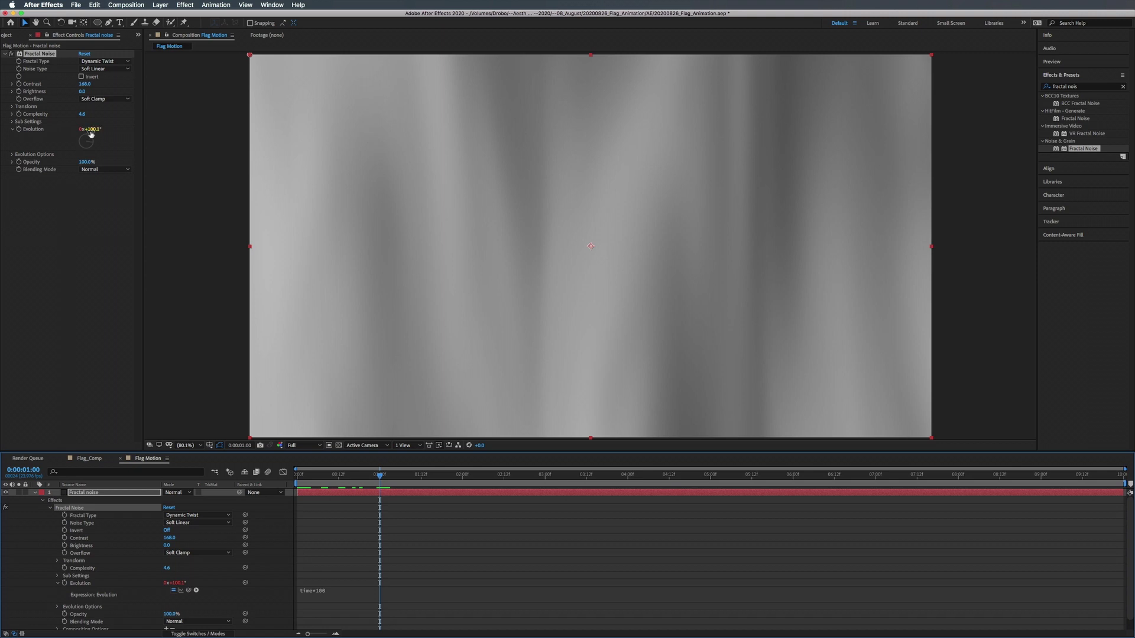
Set the preview resolution to Half and play the evolving noise from the start of the composition.
{"action": "key", "text": "space"}
{"action": "left_click", "coordinate": [1052, 62]}
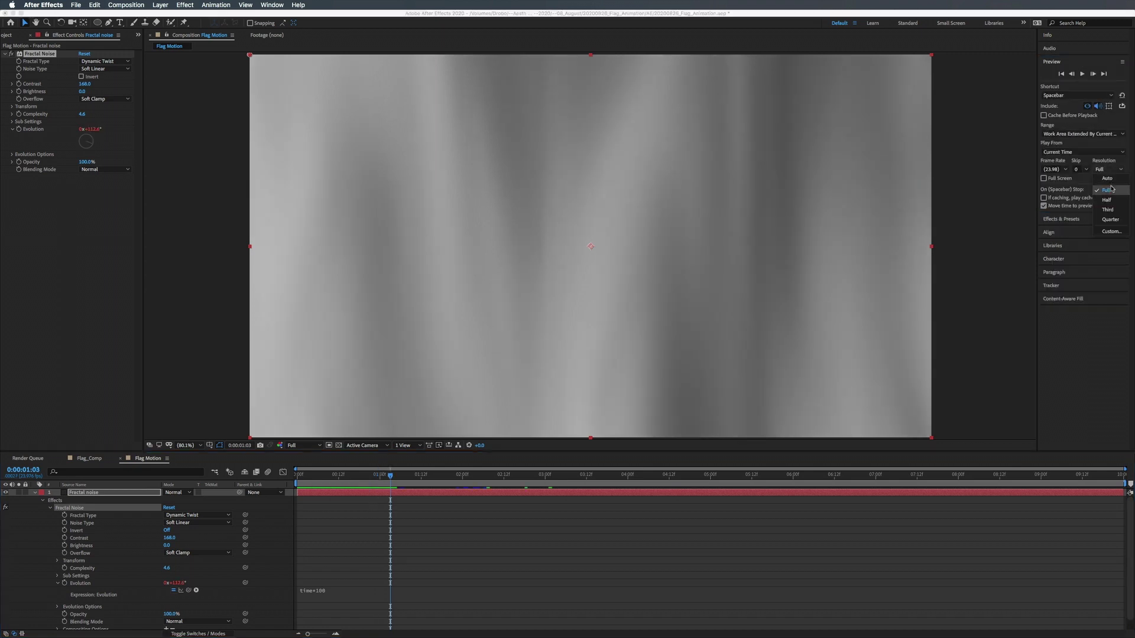
{"action": "left_click_drag", "start_coordinate": [384, 477], "coordinate": [264, 460]}
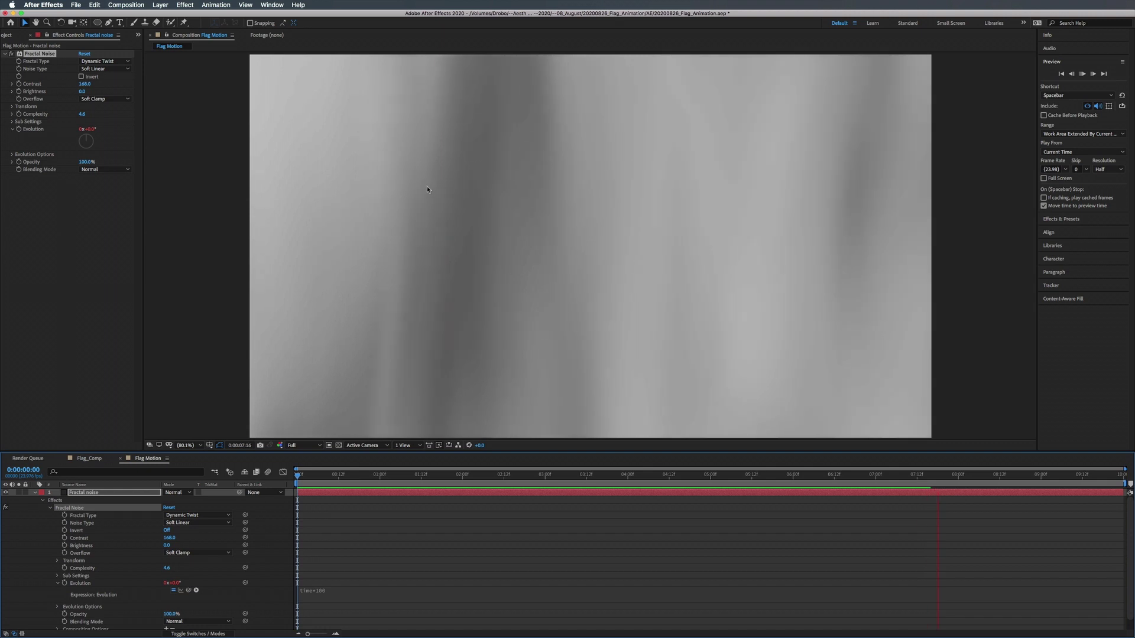
{"action": "left_click", "coordinate": [301, 328]}
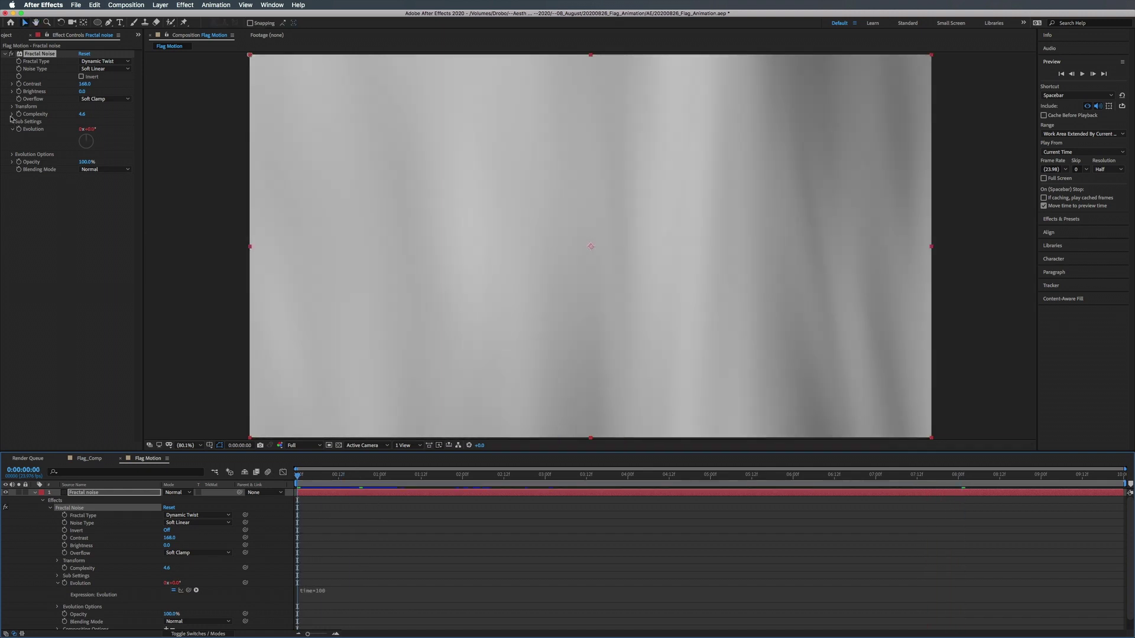
Keyframe the noise's Offset Turbulence at the first frame and set it to 2378, 540 at 0:00:09:23.
{"action": "left_click", "coordinate": [11, 107]}
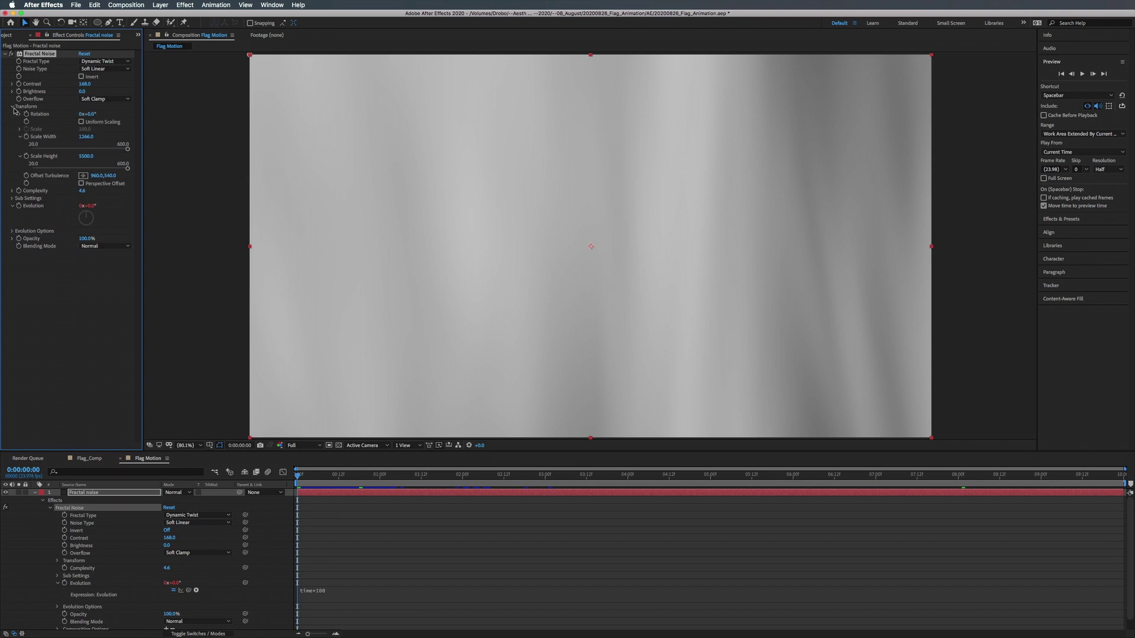
{"action": "left_click", "coordinate": [19, 137]}
{"action": "left_click", "coordinate": [19, 144]}
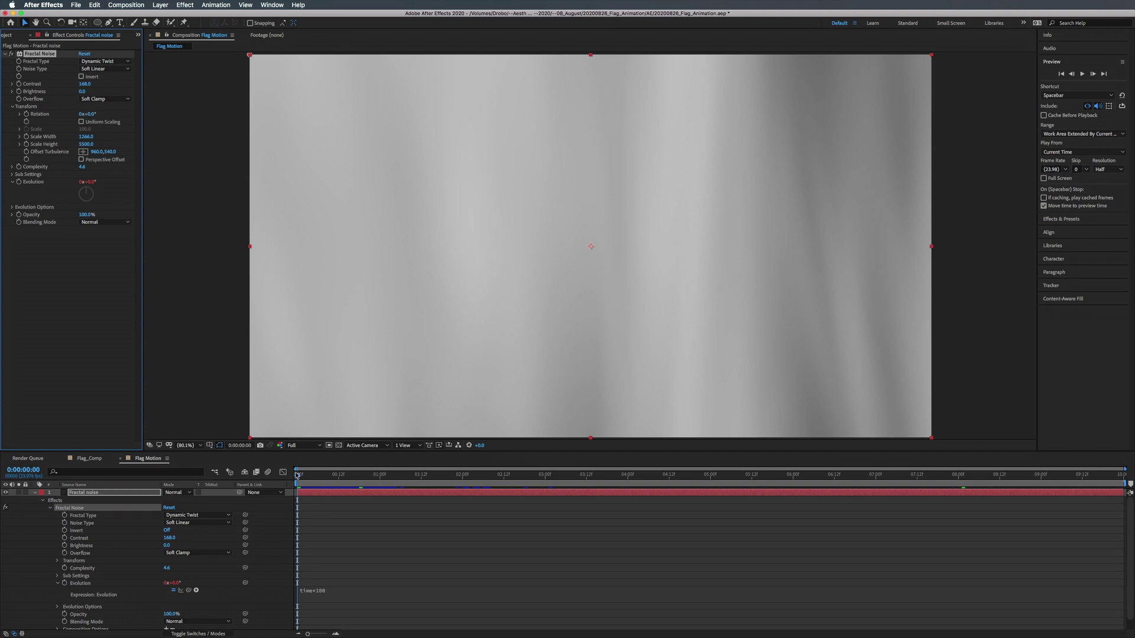
{"action": "left_click", "coordinate": [294, 475]}
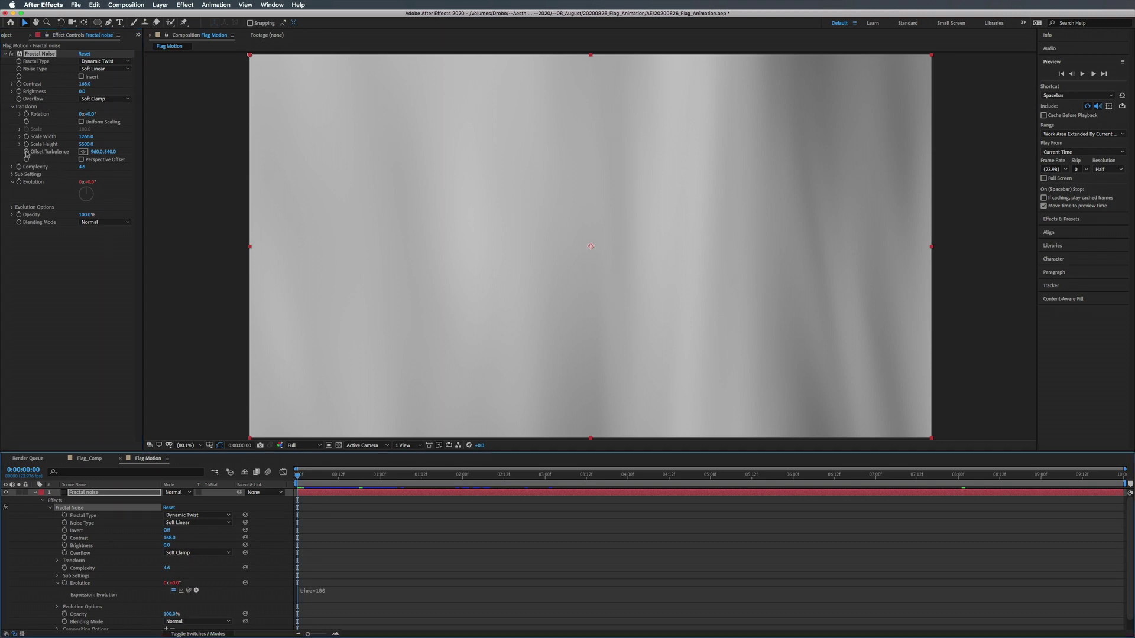
{"action": "left_click", "coordinate": [20, 137]}
{"action": "left_click", "coordinate": [19, 156]}
{"action": "left_click_drag", "start_coordinate": [309, 481], "coordinate": [1120, 477]}
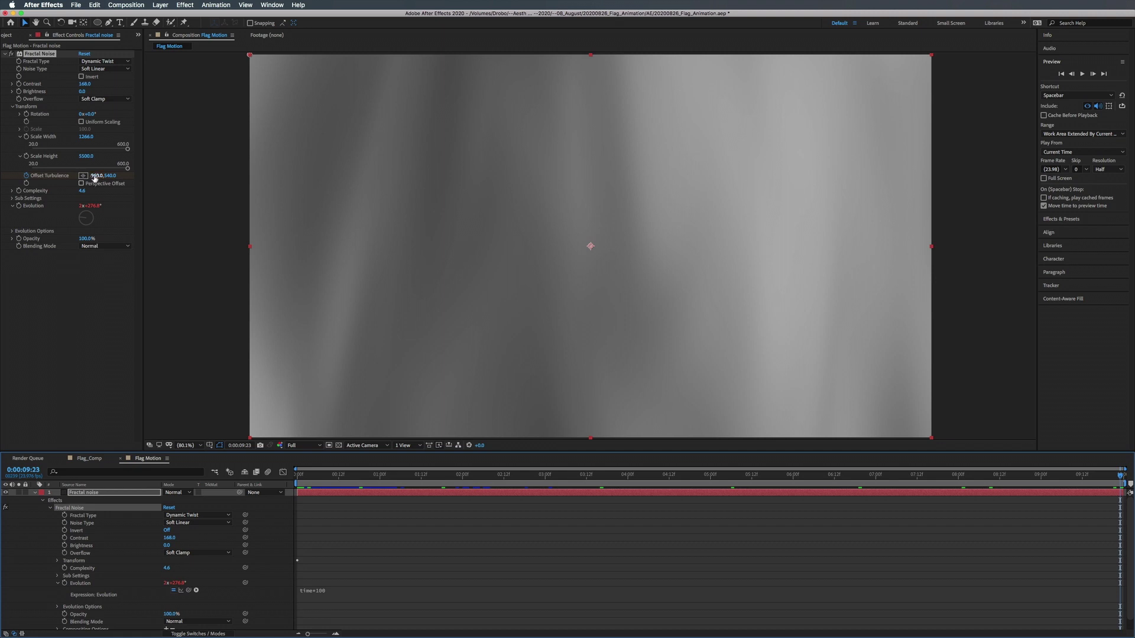
{"action": "left_click_drag", "start_coordinate": [94, 177], "coordinate": [763, 221]}
Fit the composition in the viewer and preview the sideways-moving noise from the start.
{"action": "key", "text": "comma"}
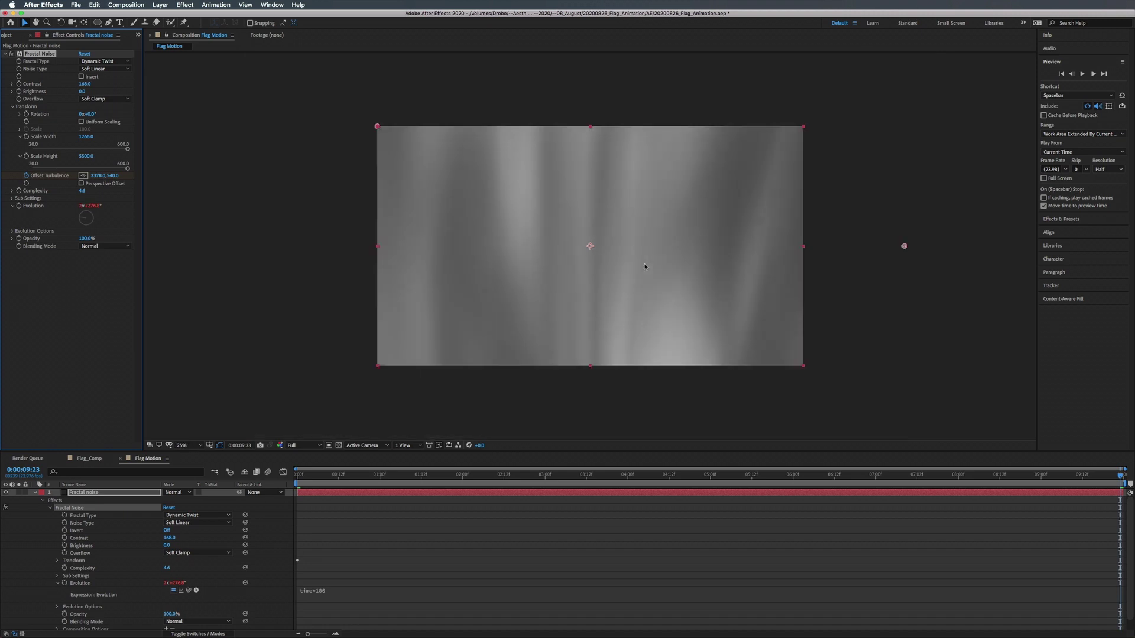
{"action": "key", "text": "slash"}
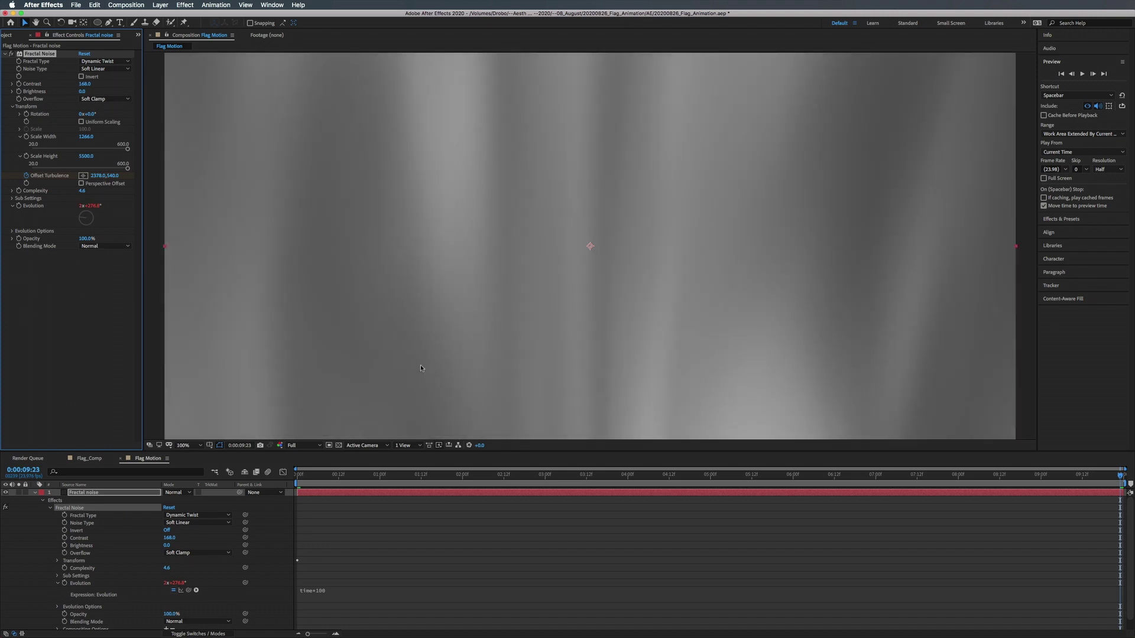
{"action": "key", "text": "space"}
{"action": "key", "text": "shift+slash"}
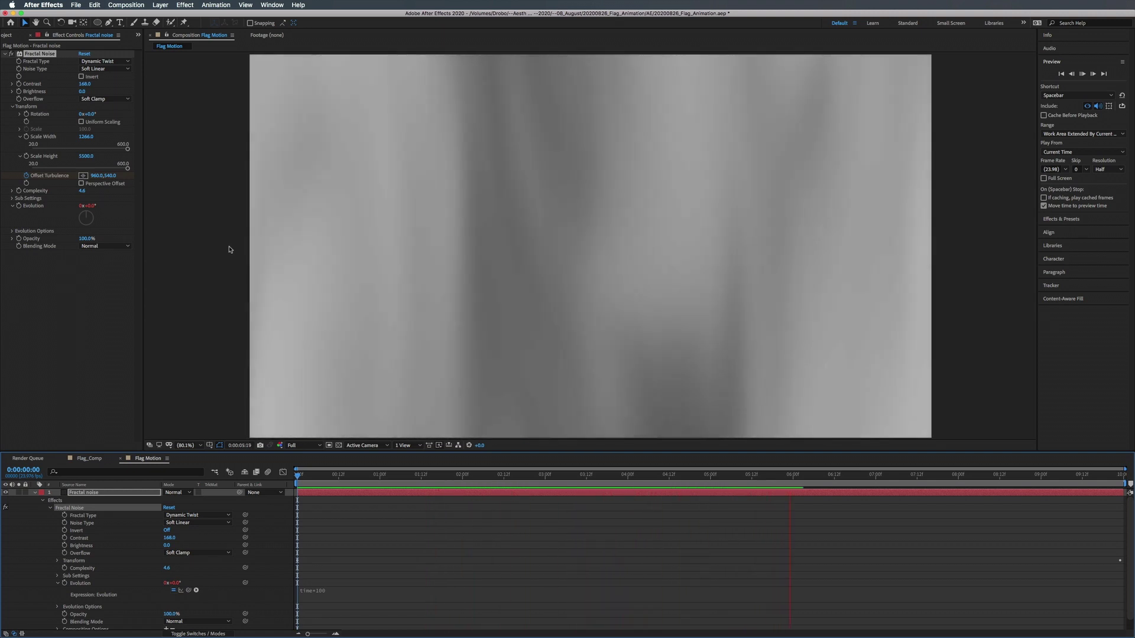
Stop the preview and set the noise's Offset Turbulence to 3520, 540 at the 0:00:09:23 keyframe.
{"action": "key", "text": "h"}
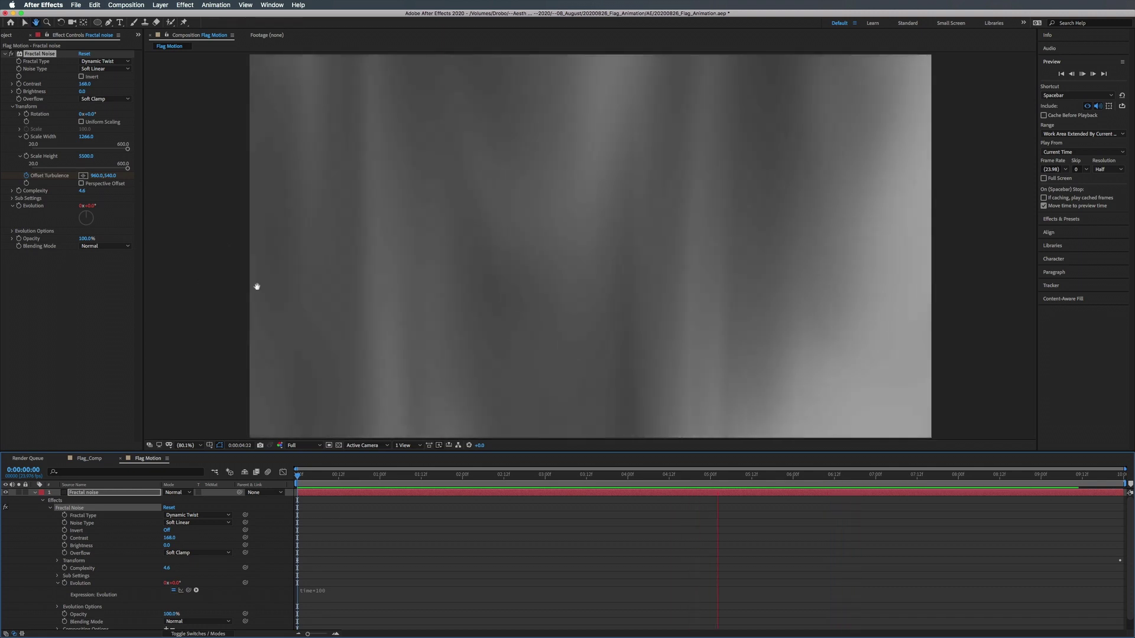
{"action": "key", "text": "space"}
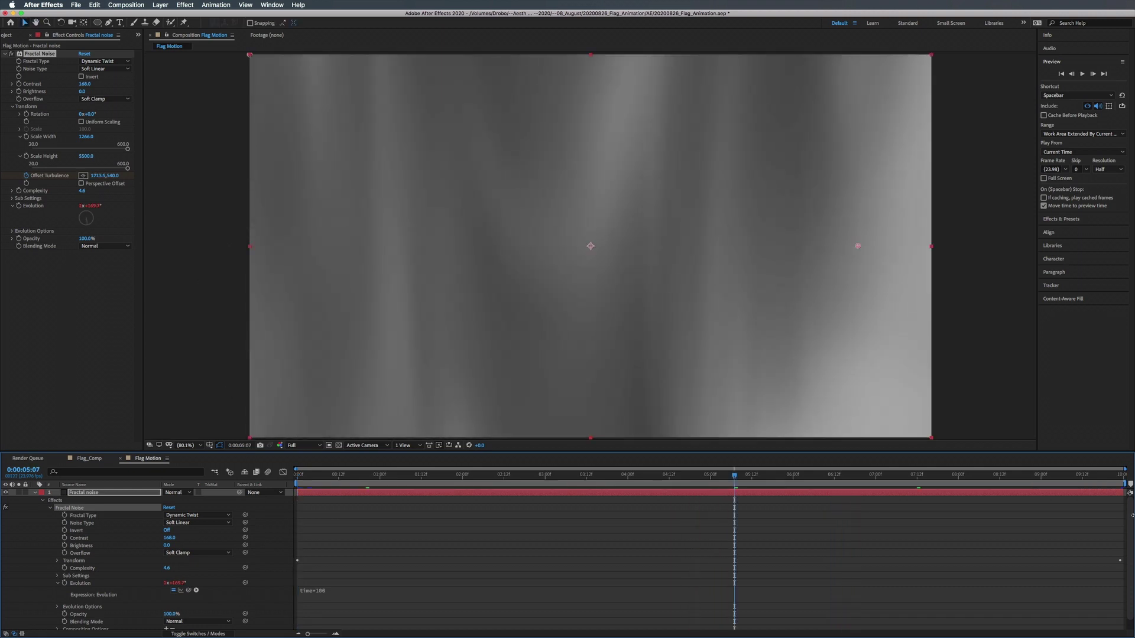
{"action": "left_click", "coordinate": [1120, 476]}
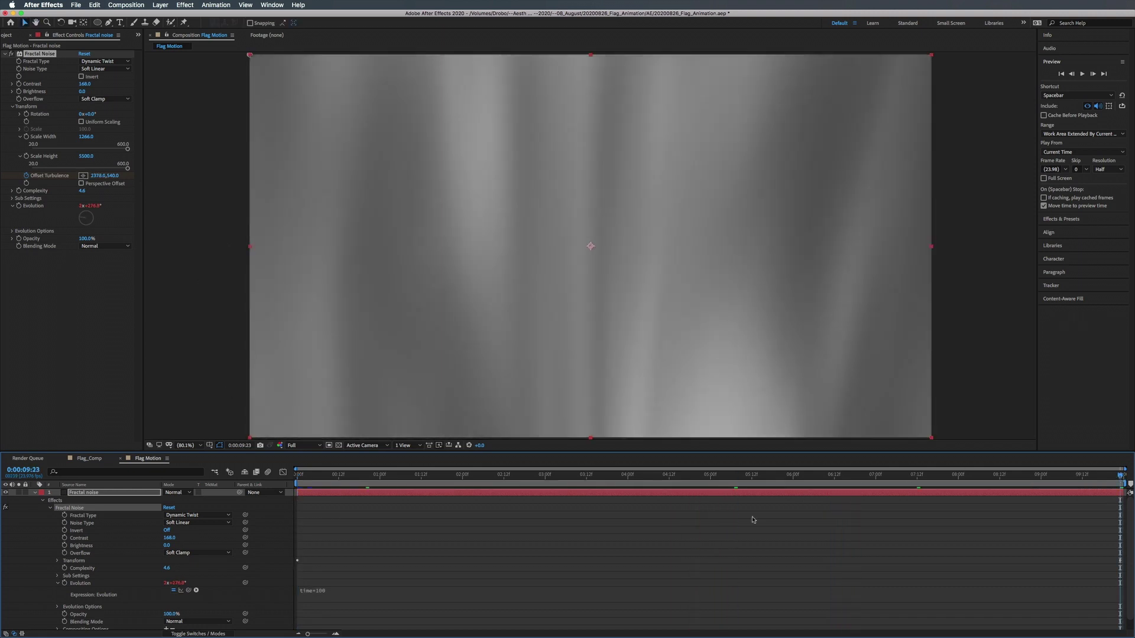
{"action": "key", "text": "u"}
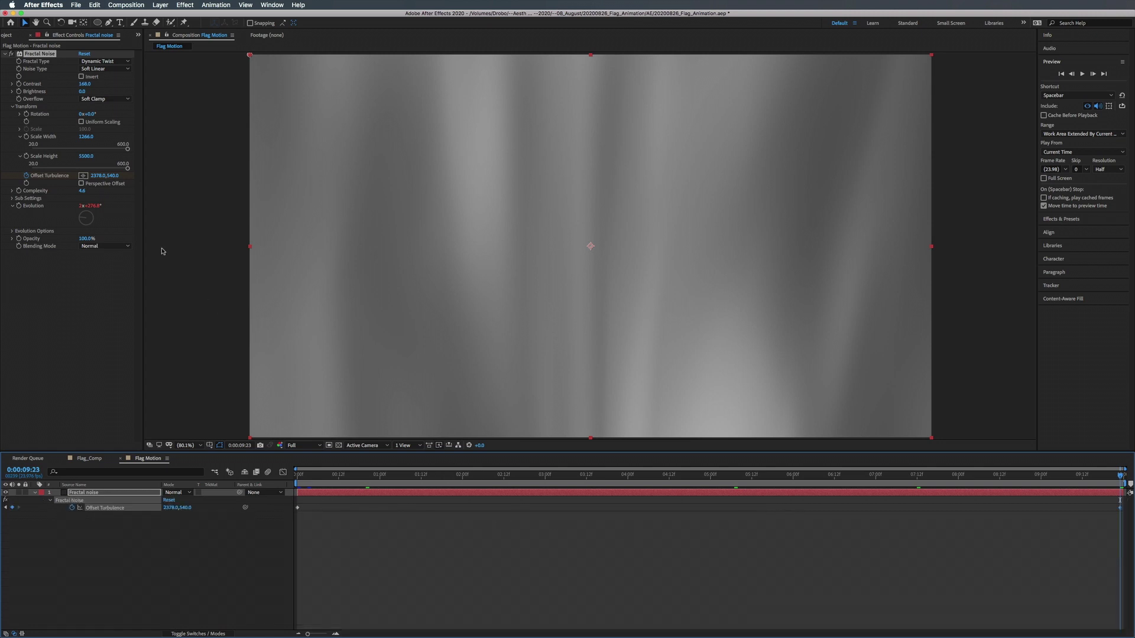
{"action": "left_click_drag", "start_coordinate": [103, 179], "coordinate": [180, 177]}
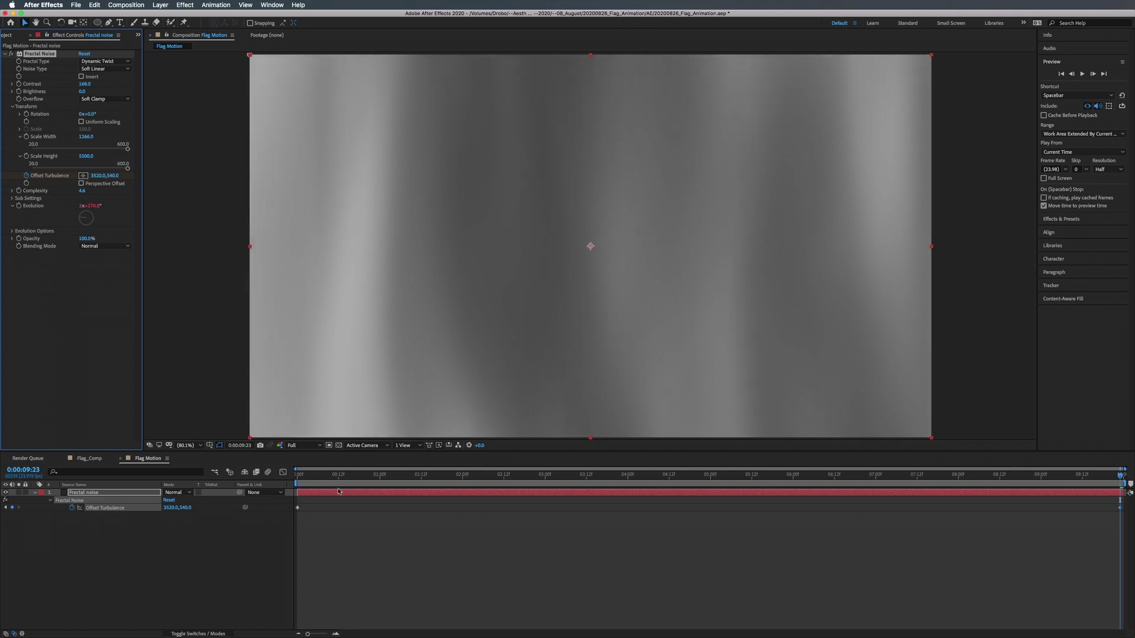
Preview the sideways noise movement with the new Offset Turbulence from the start of the composition.
{"action": "key", "text": "Home"}
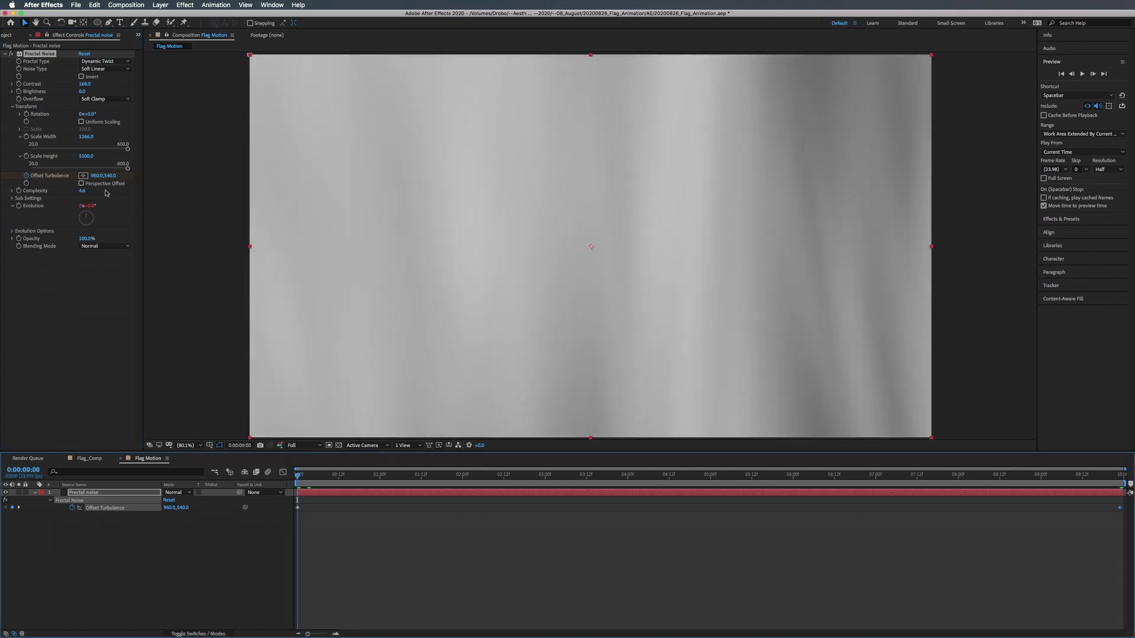
{"action": "key", "text": "h"}
{"action": "key", "text": "v"}
{"action": "key", "text": "space"}
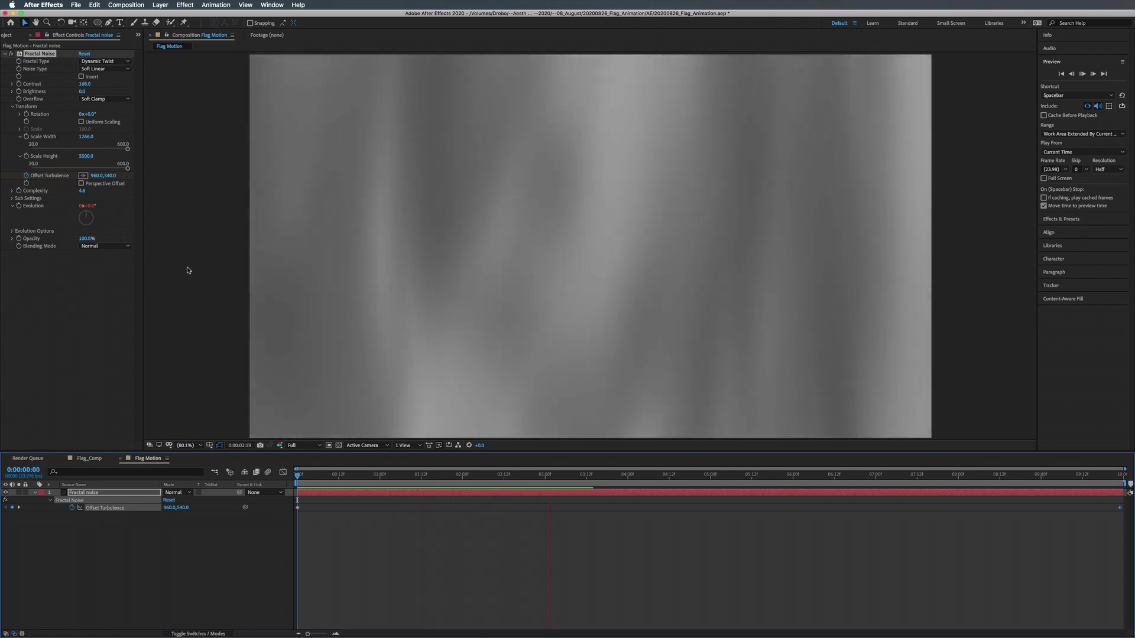
{"action": "key", "text": "space"}
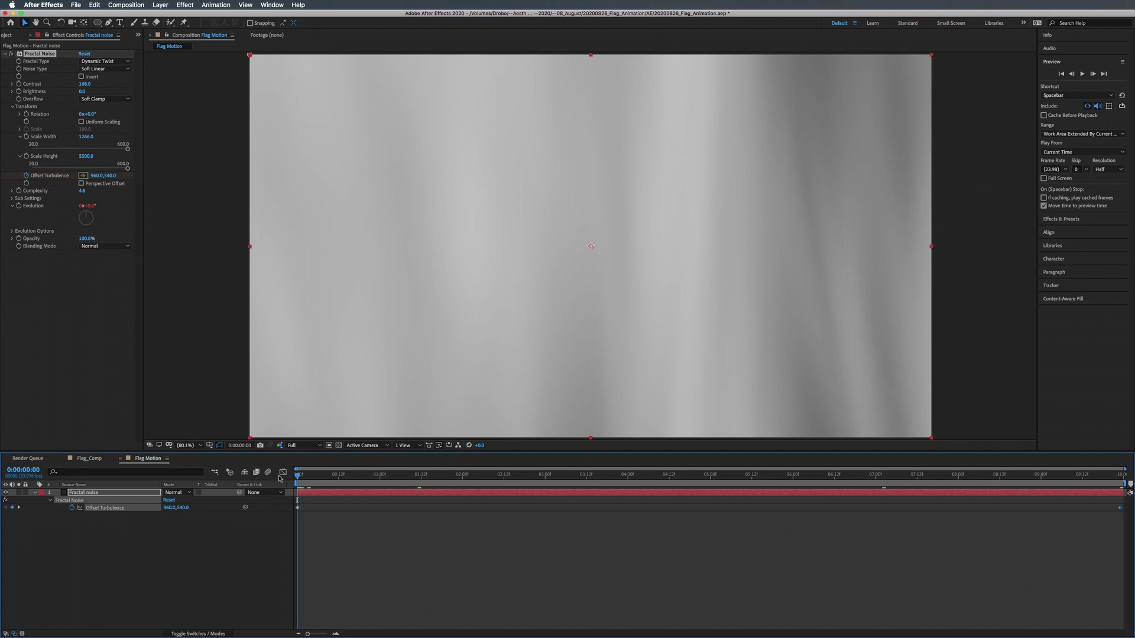
{"action": "key", "text": "space"}
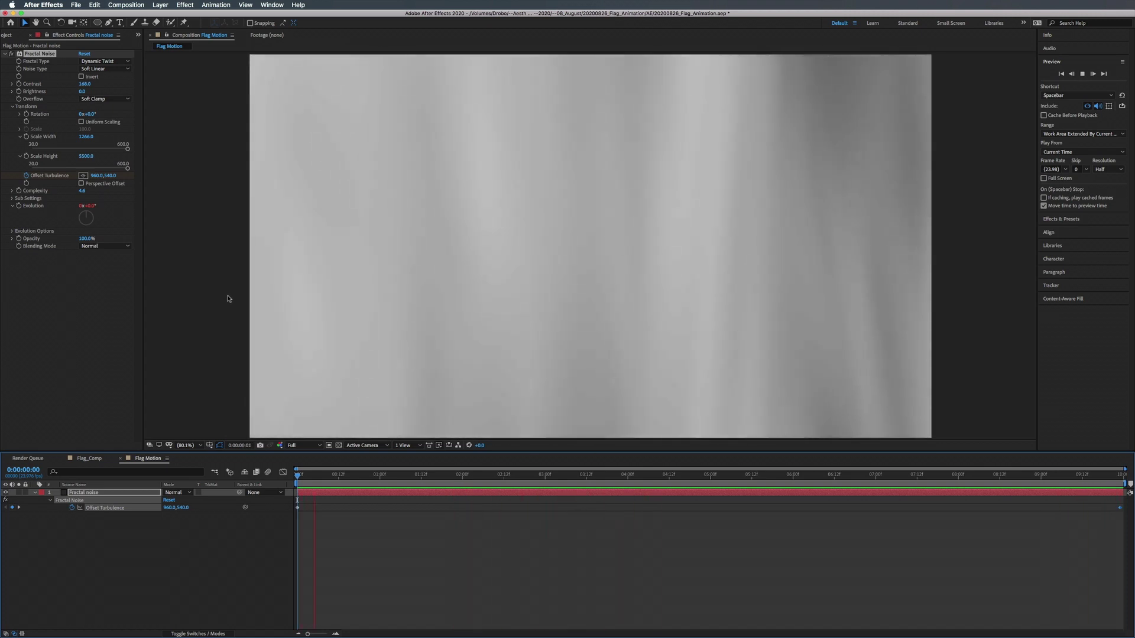
{"action": "key", "text": "h"}
{"action": "key", "text": "space"}
{"action": "key", "text": "v"}
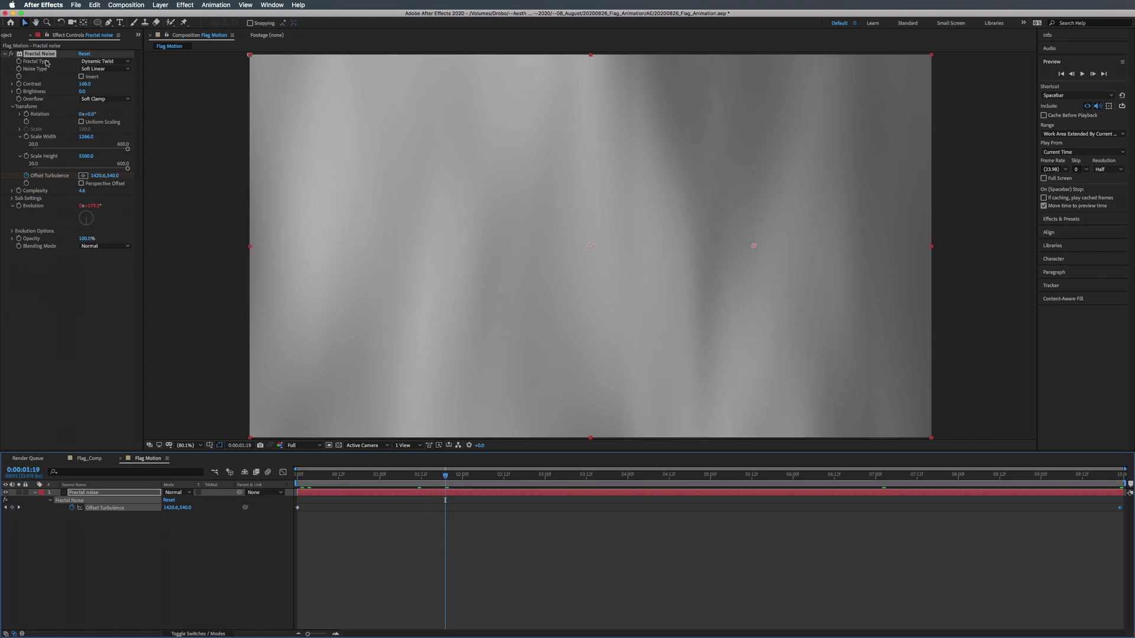
Try the Basic and Dynamic Progressive fractal types on the Fractal Noise and preview the result.
{"action": "left_click", "coordinate": [86, 64]}
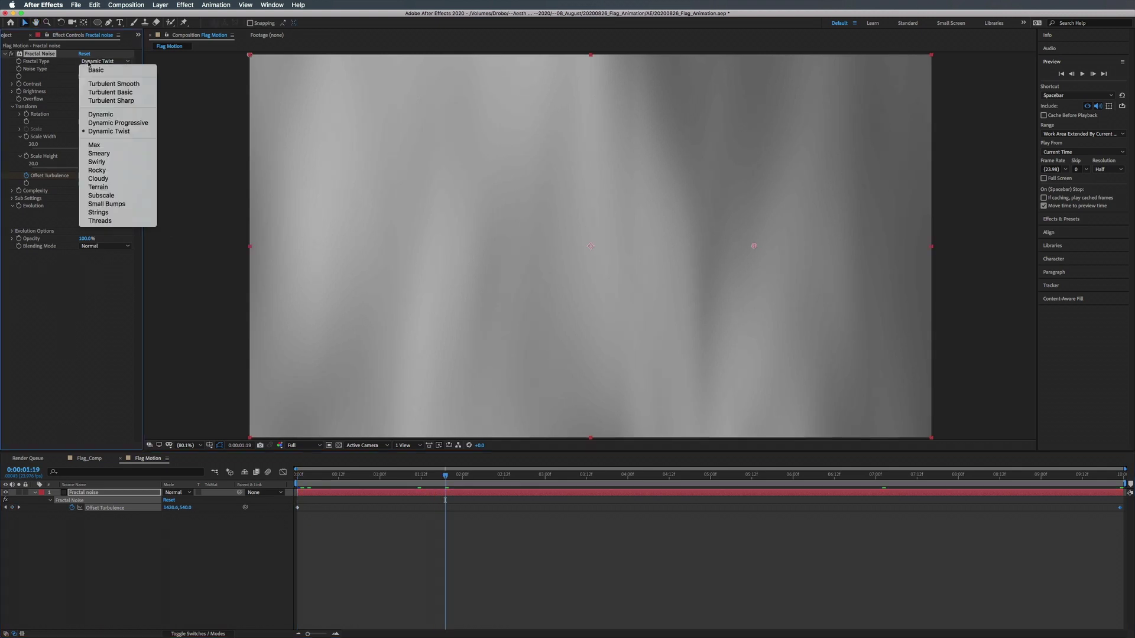
{"action": "left_click", "coordinate": [106, 70]}
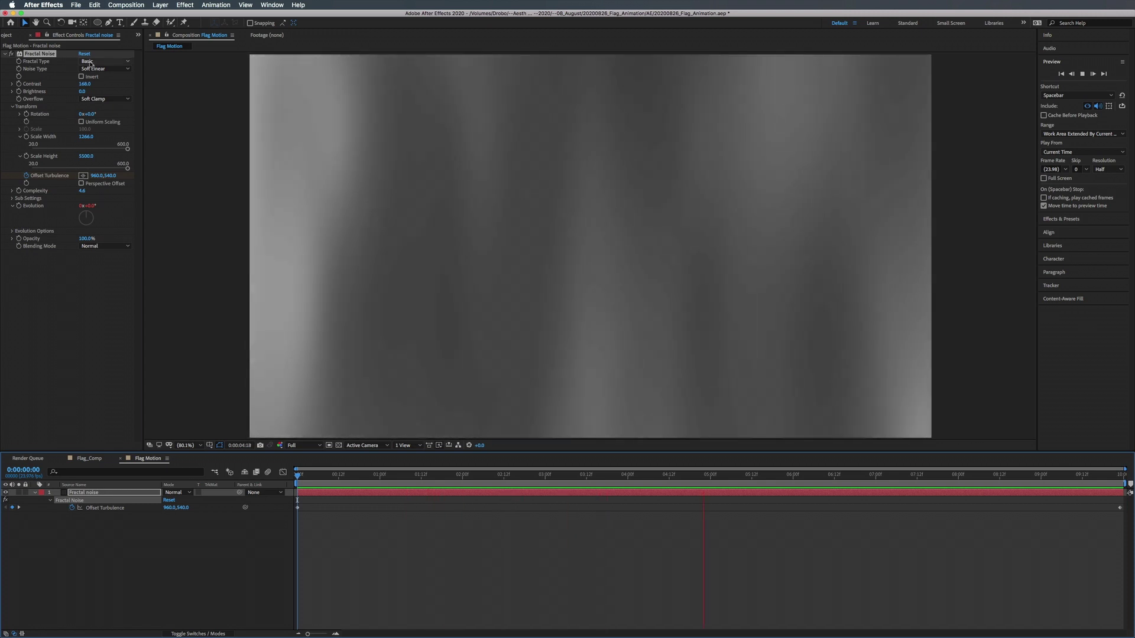
{"action": "left_click", "coordinate": [90, 62]}
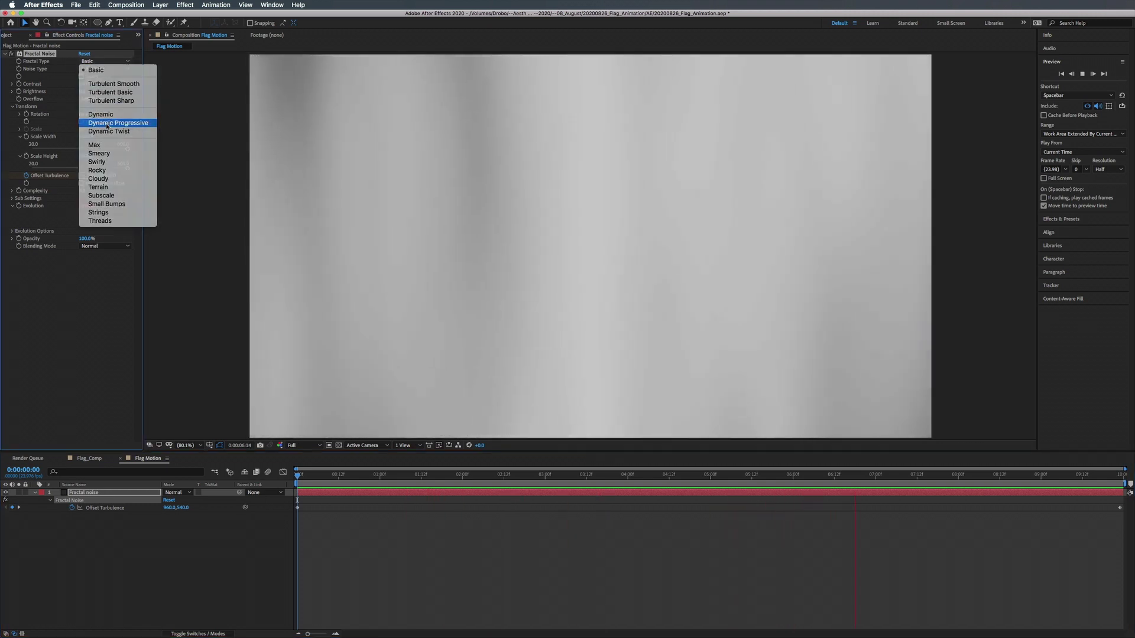
{"action": "left_click", "coordinate": [106, 123]}
{"action": "key", "text": "space"}
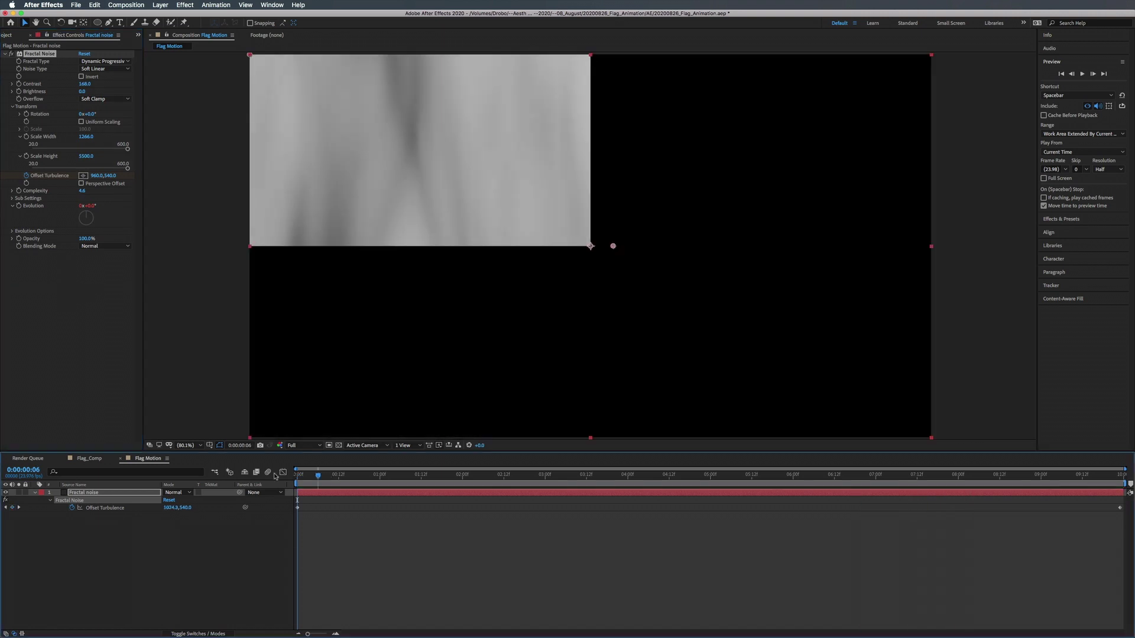
{"action": "key", "text": "space"}
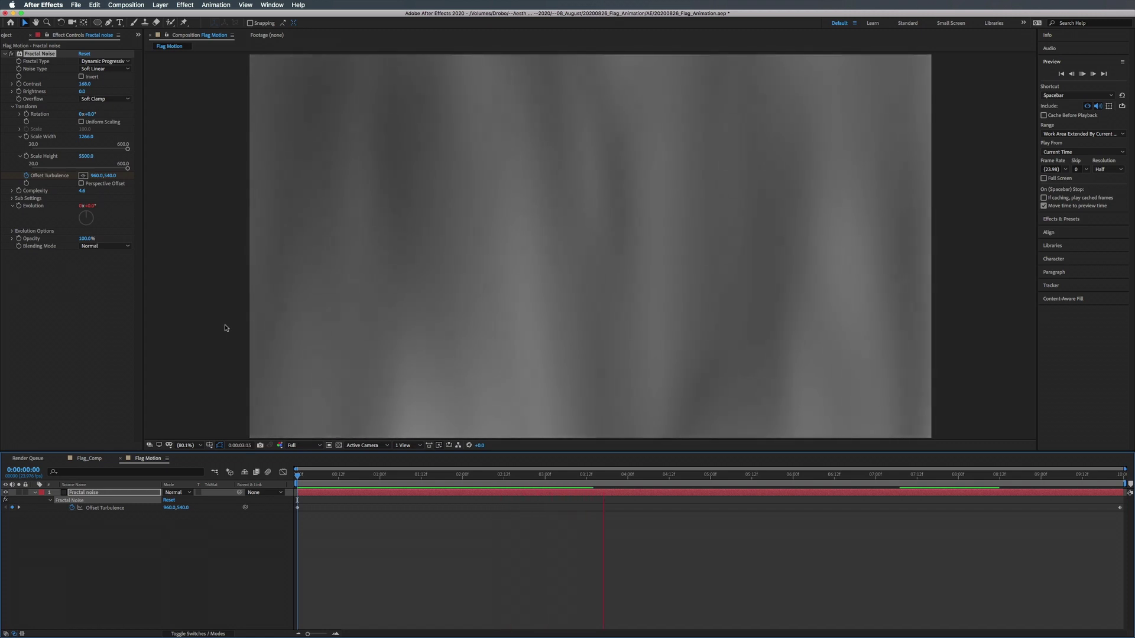
{"action": "key", "text": "space"}
Set the Fractal Noise's fractal type back to Dynamic Twist and preview the noise from the first frame.
{"action": "left_click", "coordinate": [104, 60]}
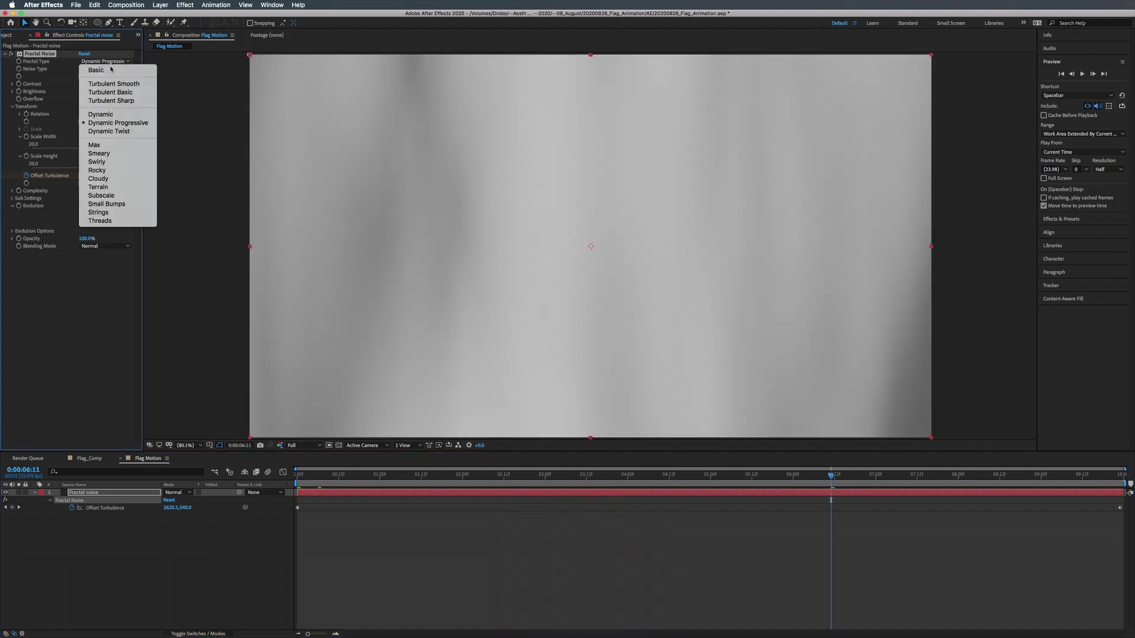
{"action": "left_click", "coordinate": [104, 131]}
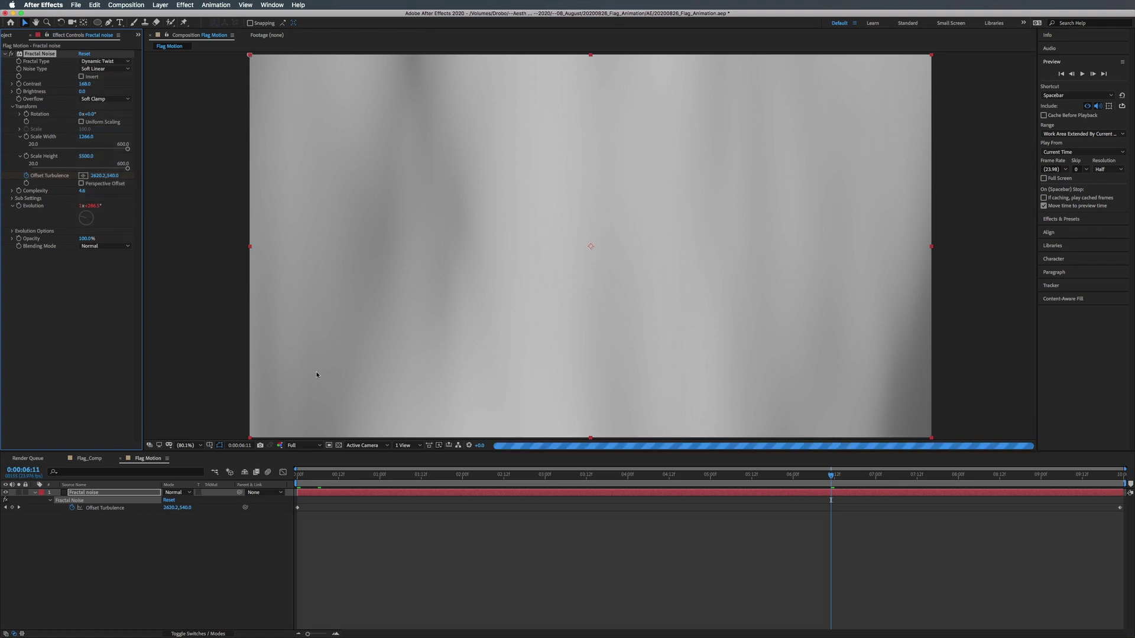
{"action": "left_click_drag", "start_coordinate": [347, 474], "coordinate": [254, 470]}
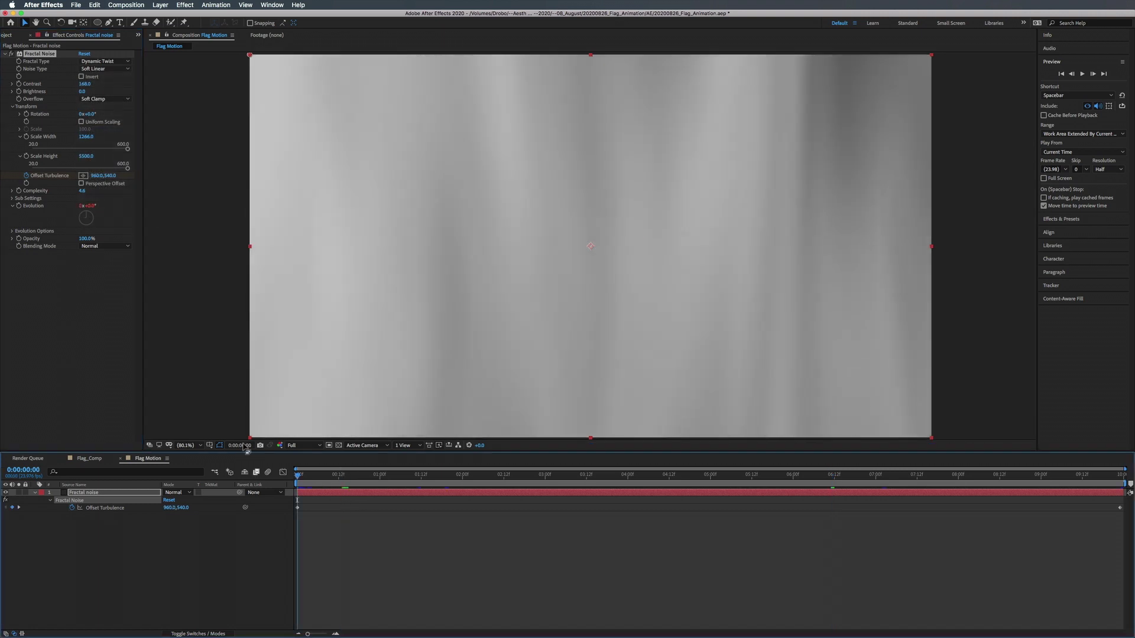
{"action": "key", "text": "space"}
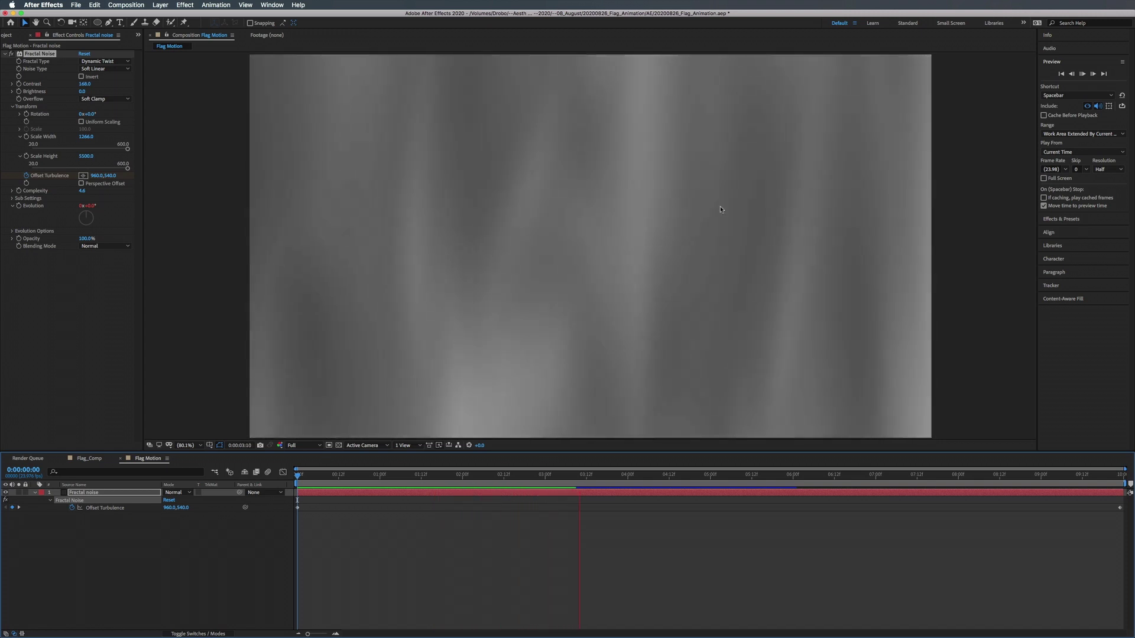
{"action": "left_click", "coordinate": [280, 262]}
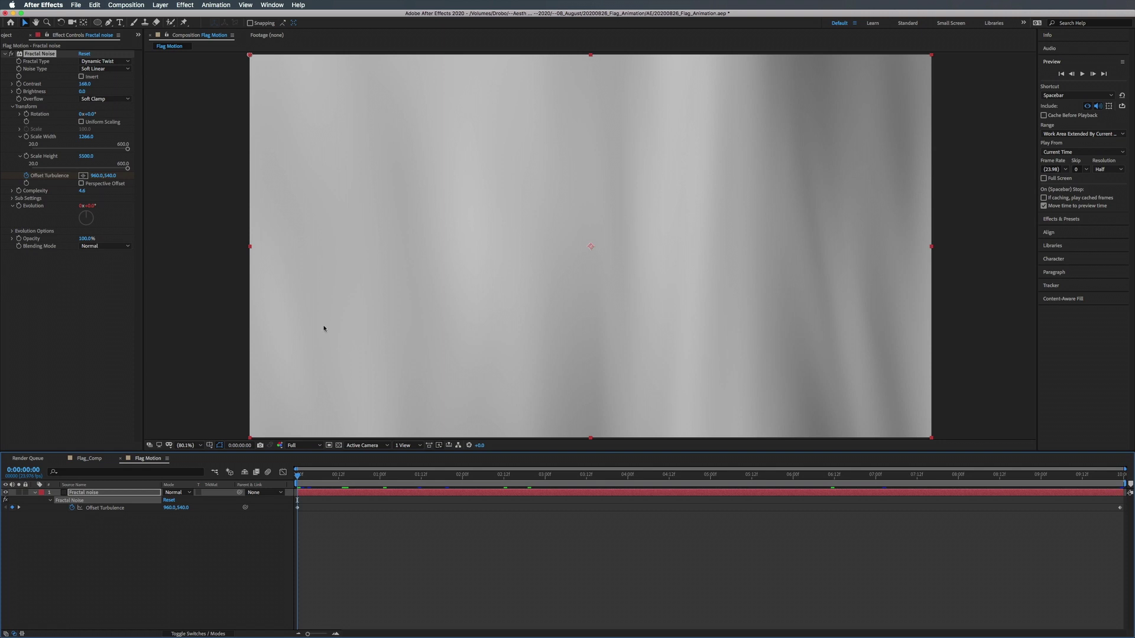
Start a new composition from the Flag Motion and Flag_Comp project items, with Flag Motion selected first.
{"action": "left_click", "coordinate": [90, 458]}
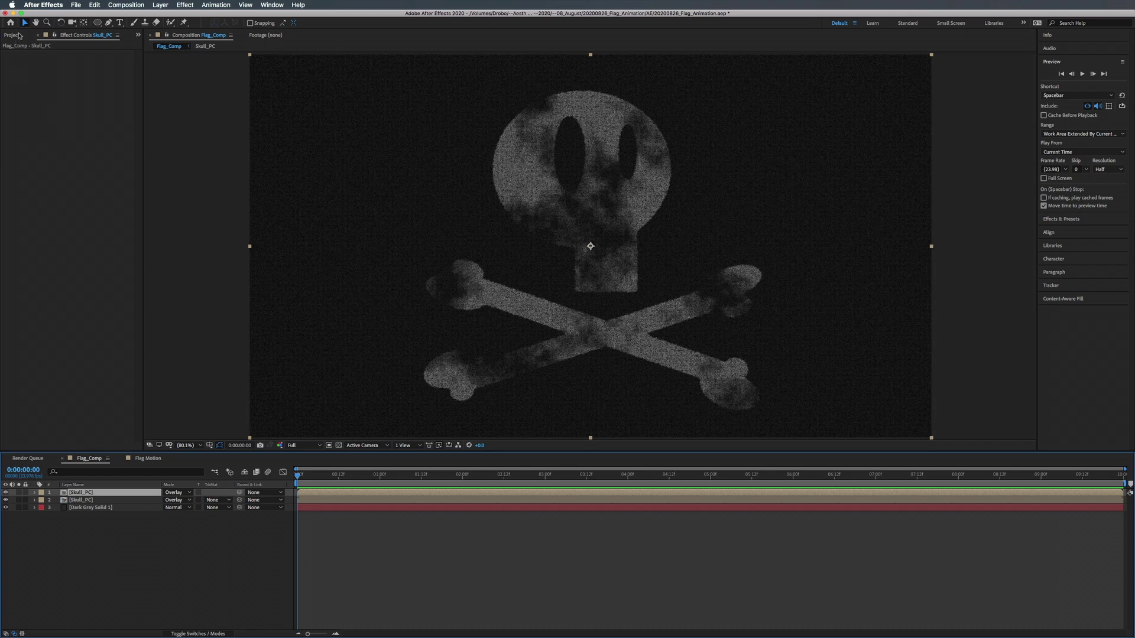
{"action": "left_click", "coordinate": [12, 35]}
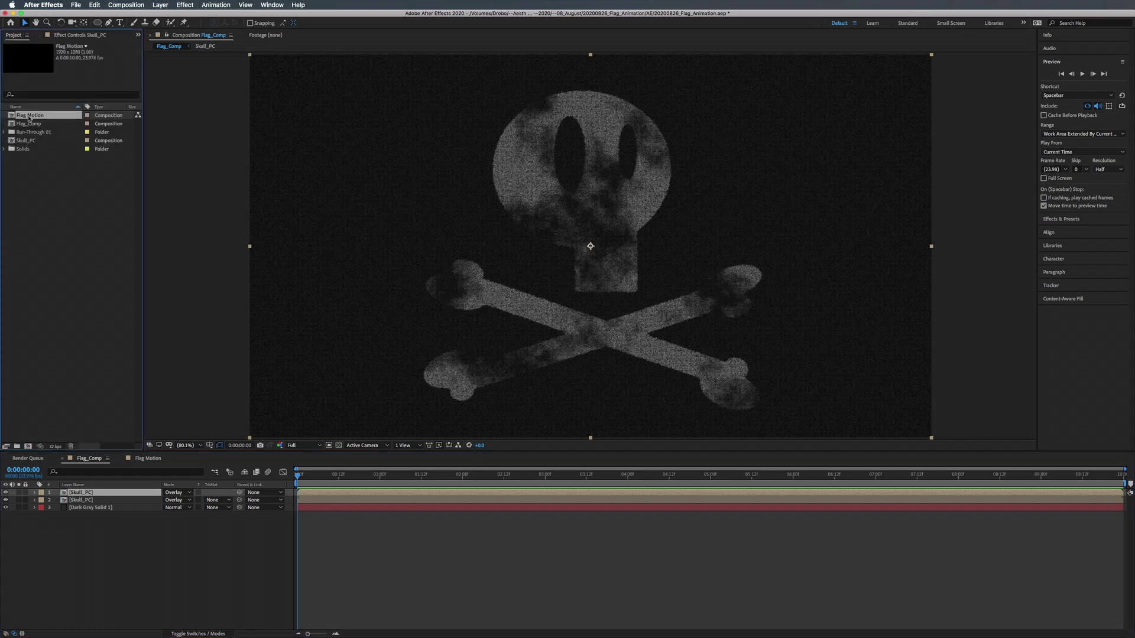
{"action": "left_click", "coordinate": [29, 125]}
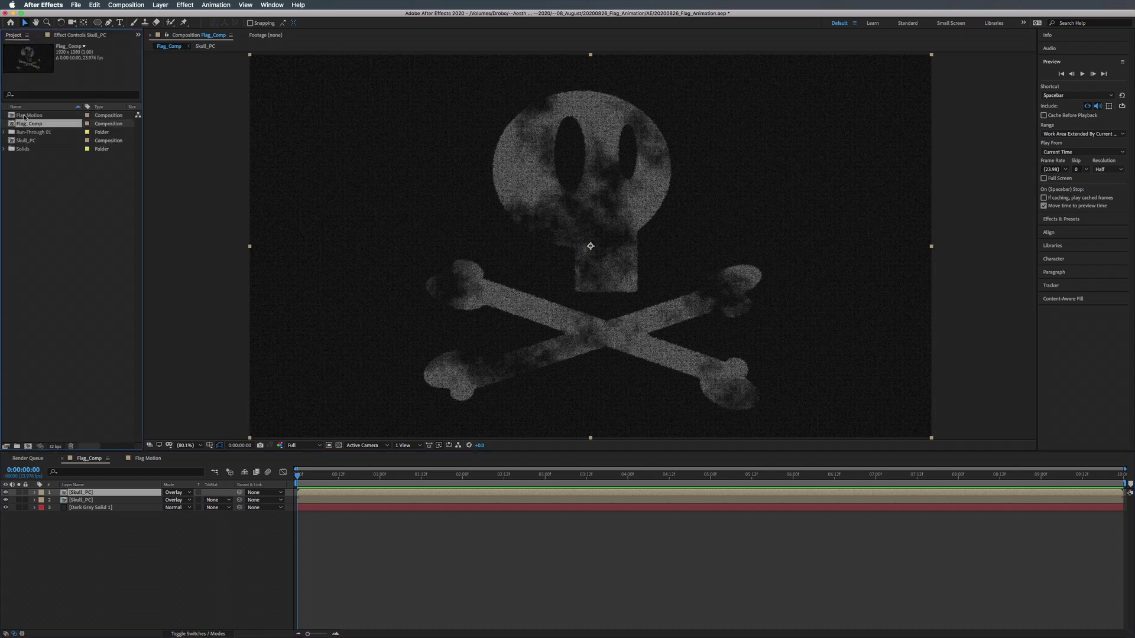
{"action": "left_click", "coordinate": [24, 115]}
{"action": "left_click", "coordinate": [26, 369]}
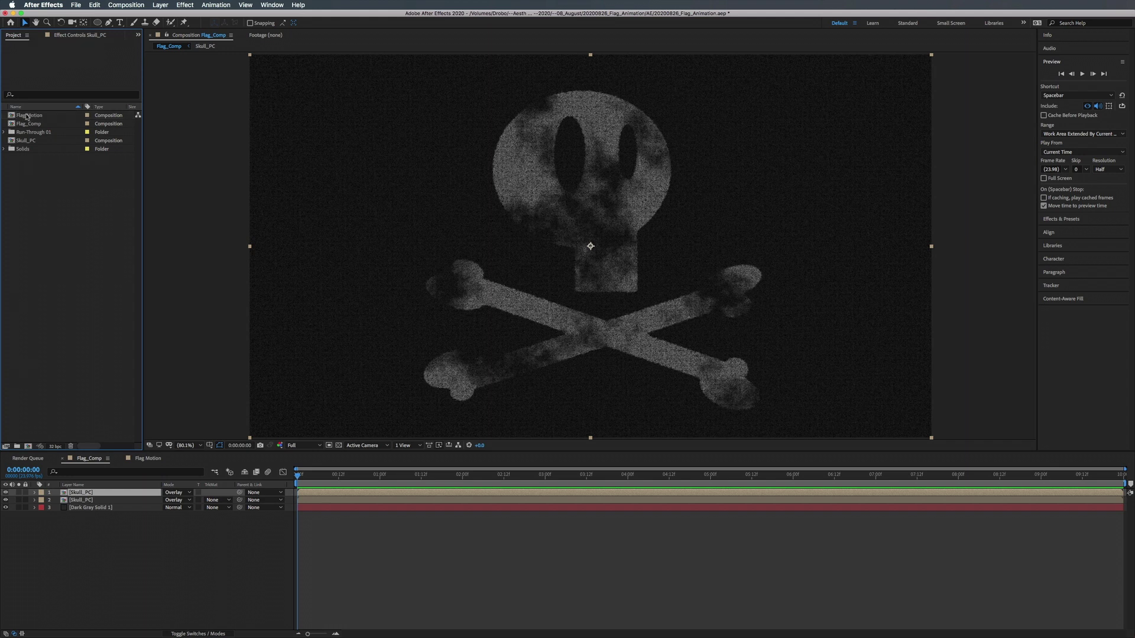
{"action": "left_click", "coordinate": [26, 116]}
{"action": "left_click", "coordinate": [28, 125], "text": "shift"}
{"action": "left_click_drag", "start_coordinate": [29, 125], "coordinate": [29, 447]}
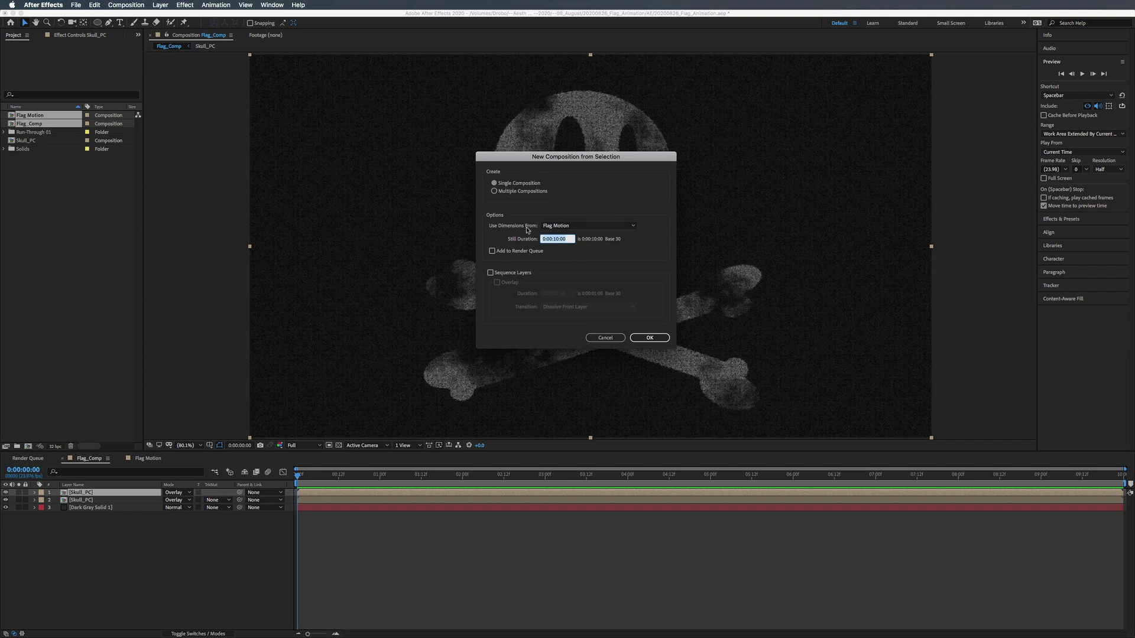
Create it as a single composition using Flag Motion's dimensions, with Sequence Layers left off.
{"action": "left_click", "coordinate": [555, 228]}
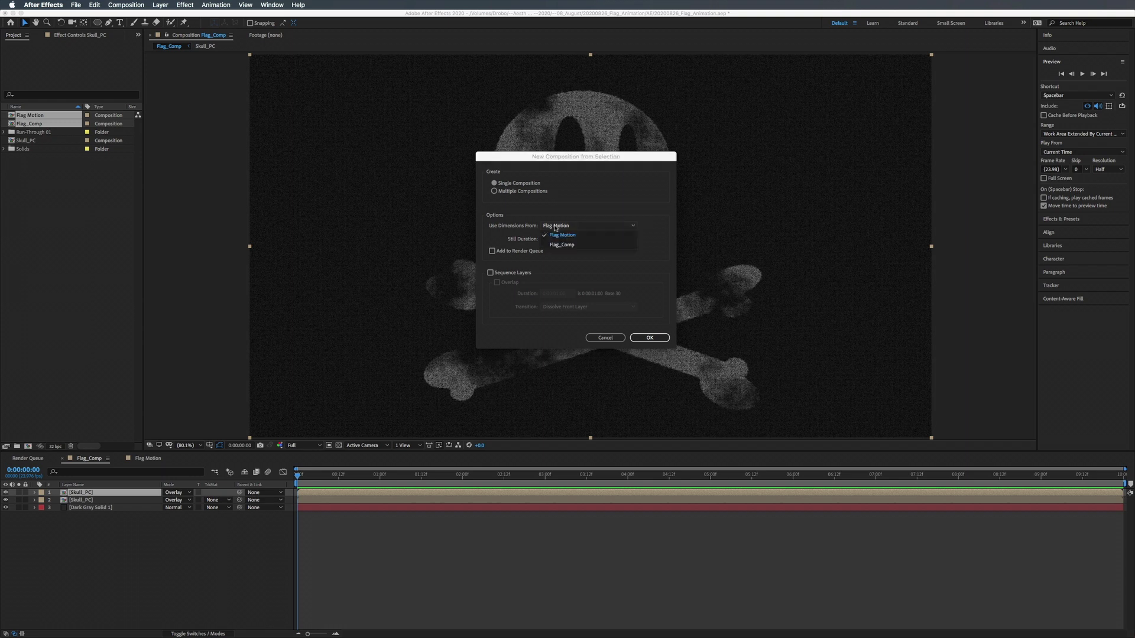
{"action": "left_click", "coordinate": [569, 228]}
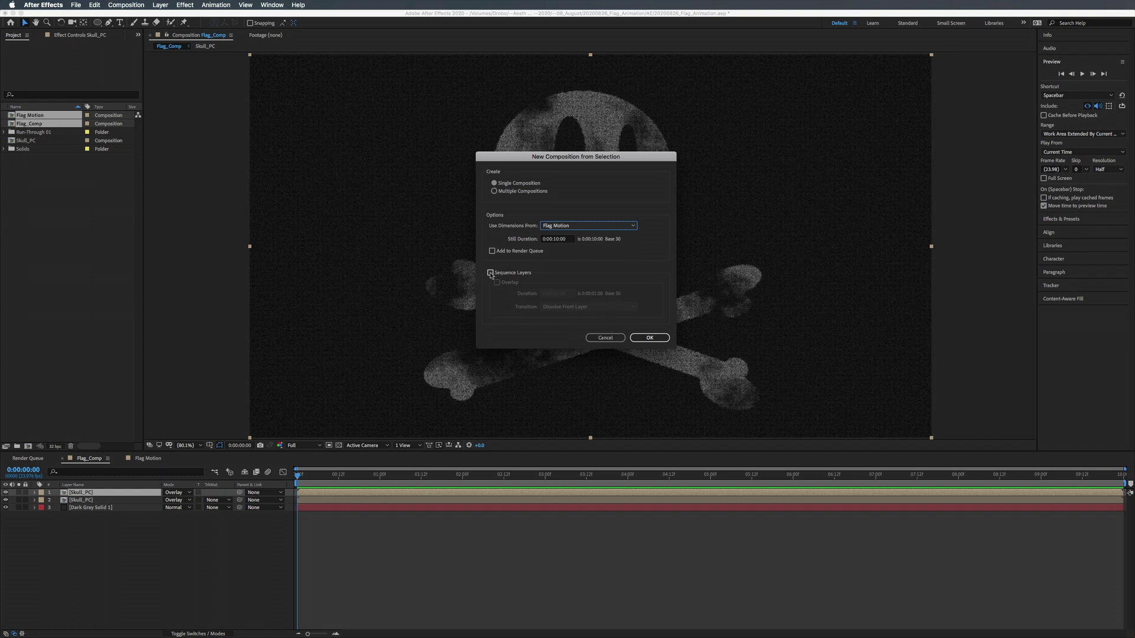
{"action": "left_click", "coordinate": [490, 273]}
{"action": "left_click", "coordinate": [490, 273]}
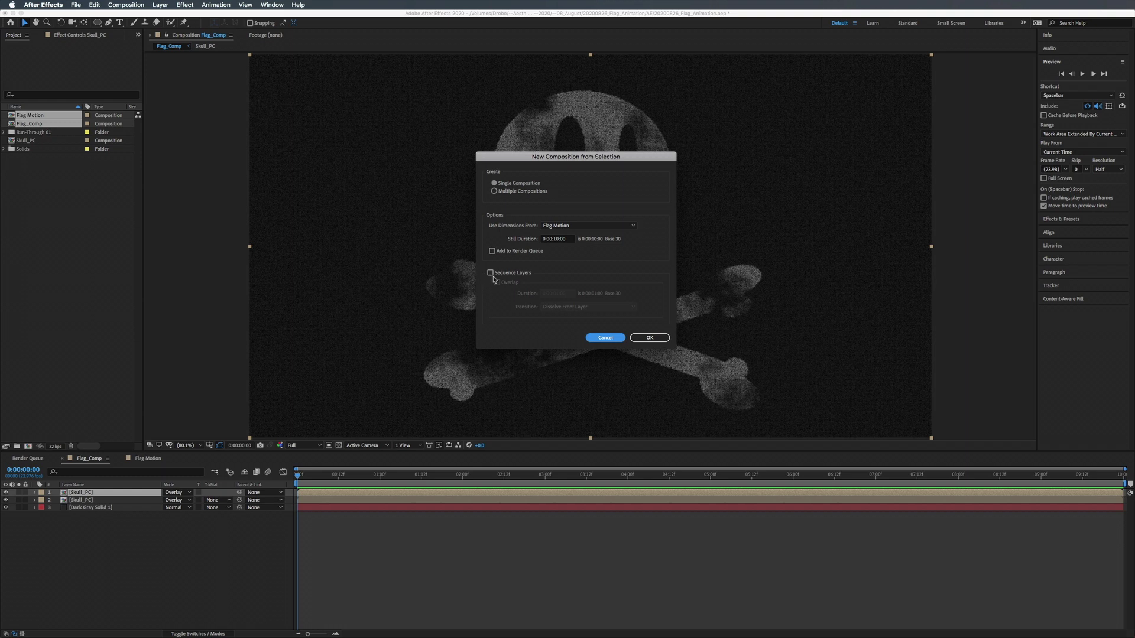
{"action": "left_click", "coordinate": [650, 338]}
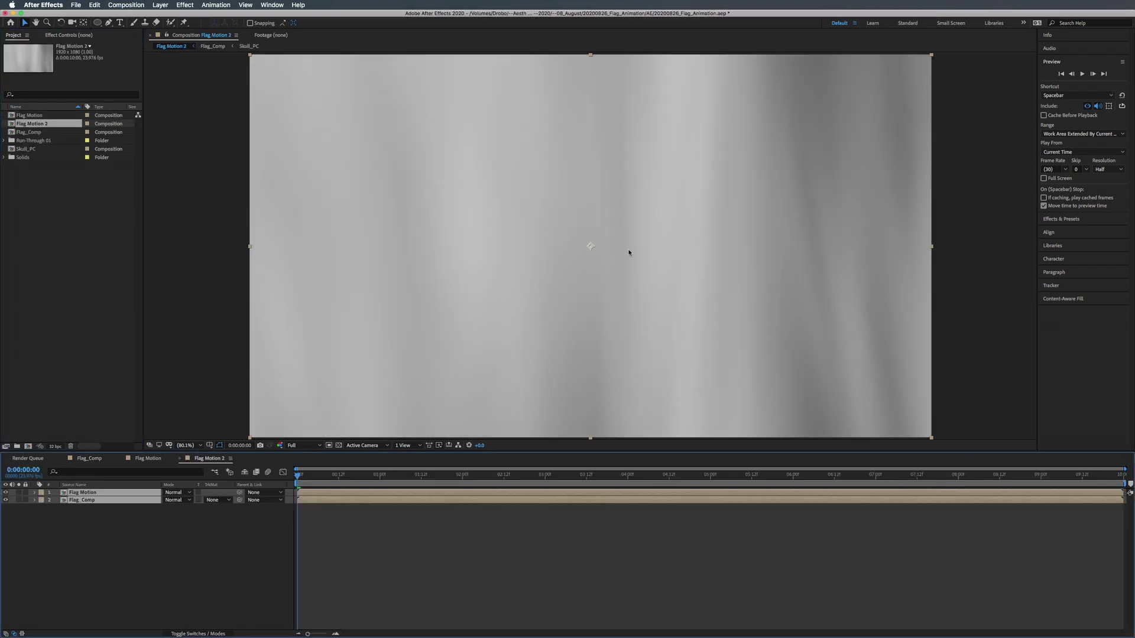
{"action": "left_click", "coordinate": [82, 500]}
{"action": "left_click", "coordinate": [82, 493]}
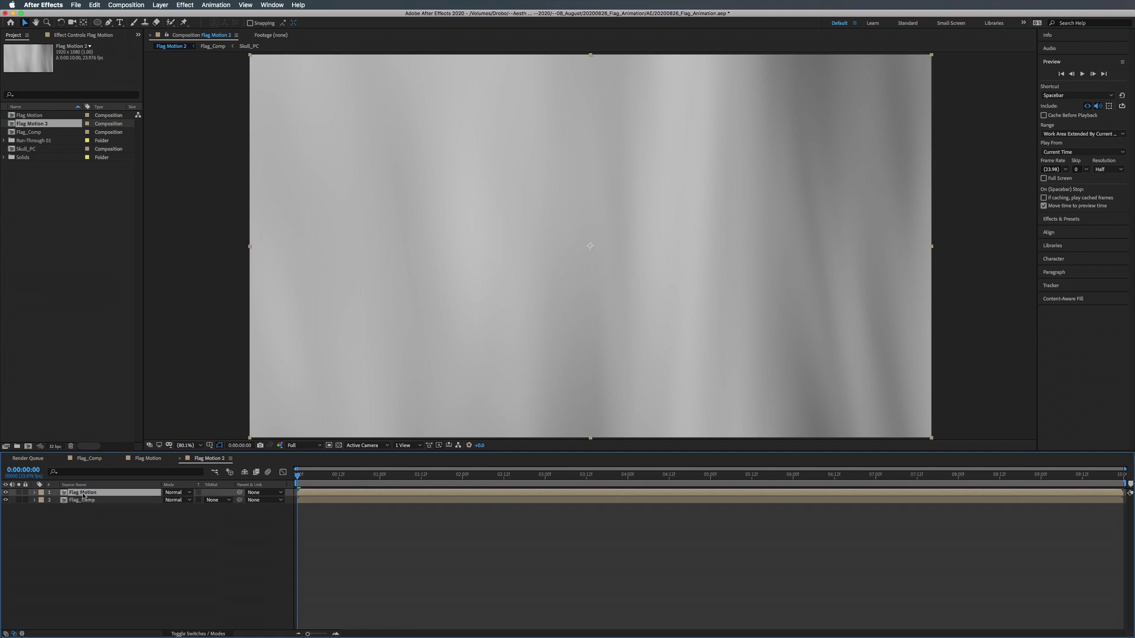
{"action": "left_click", "coordinate": [82, 500]}
{"action": "left_click", "coordinate": [83, 493]}
{"action": "left_click", "coordinate": [82, 500]}
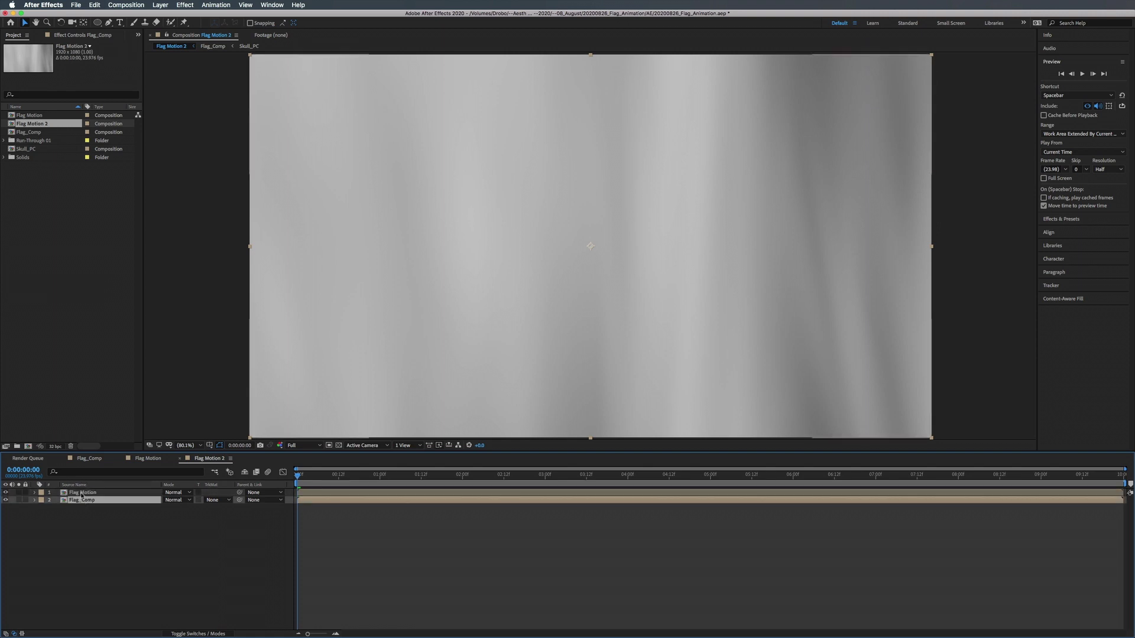
{"action": "left_click", "coordinate": [82, 493]}
{"action": "left_click", "coordinate": [82, 501]}
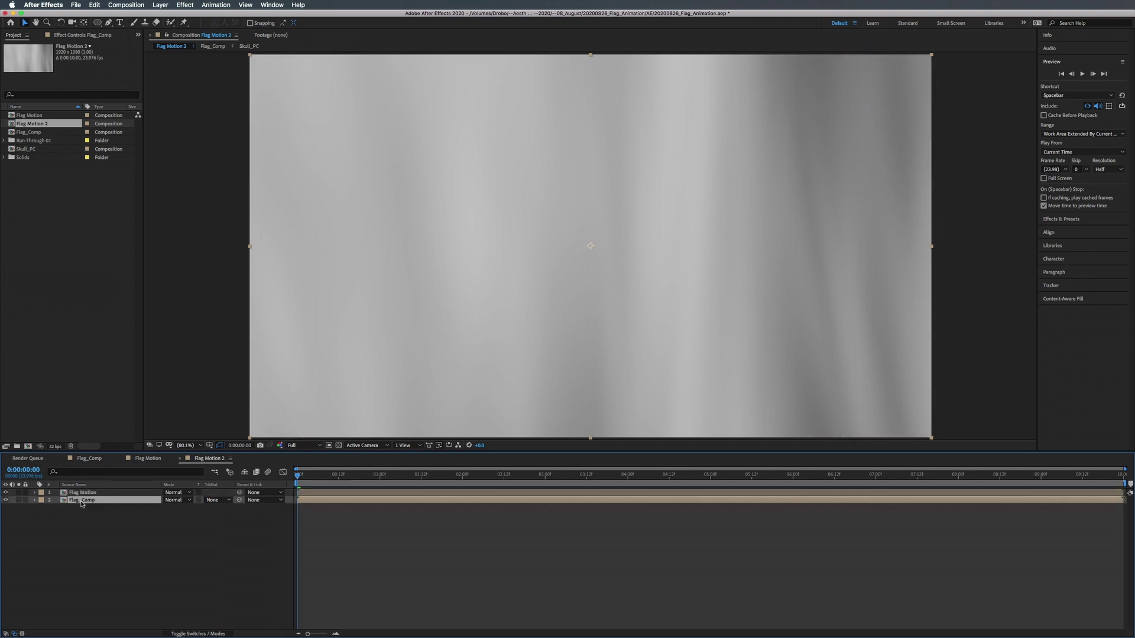
Set the blending mode of the Flag Motion layer to Multiply over the Flag_Comp layer.
{"action": "left_click", "coordinate": [80, 493]}
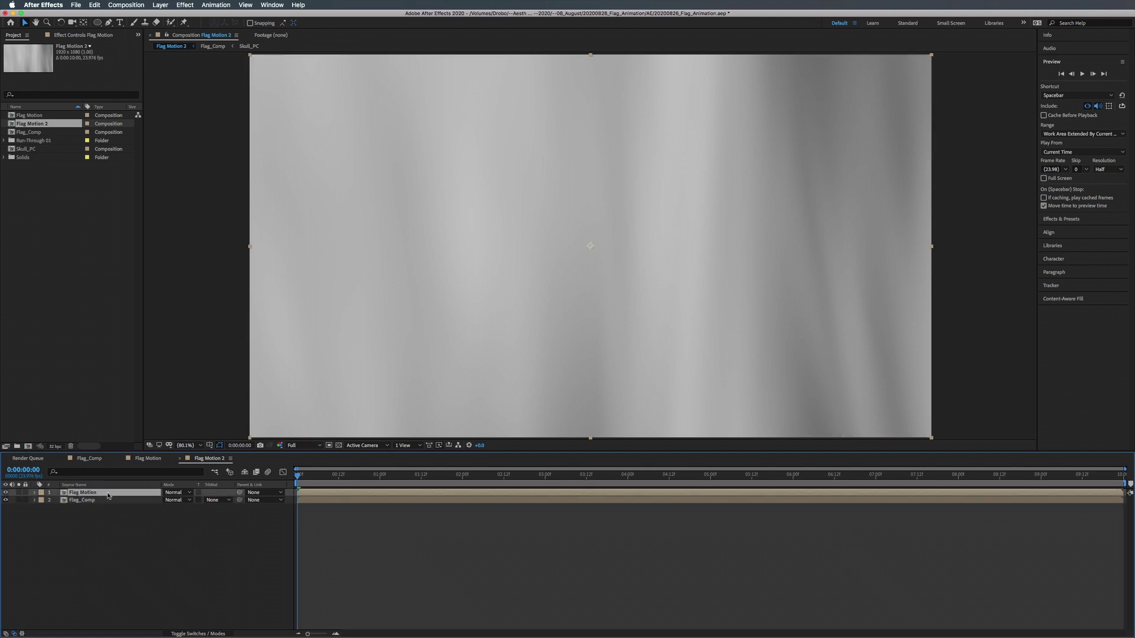
{"action": "left_click", "coordinate": [172, 493]}
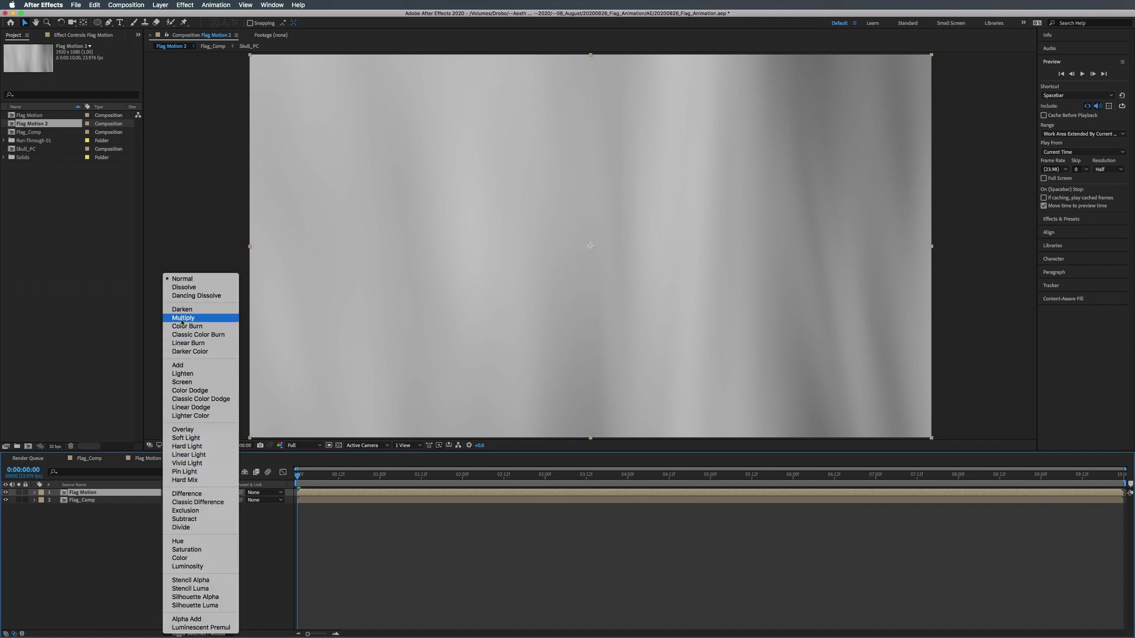
{"action": "left_click", "coordinate": [183, 319]}
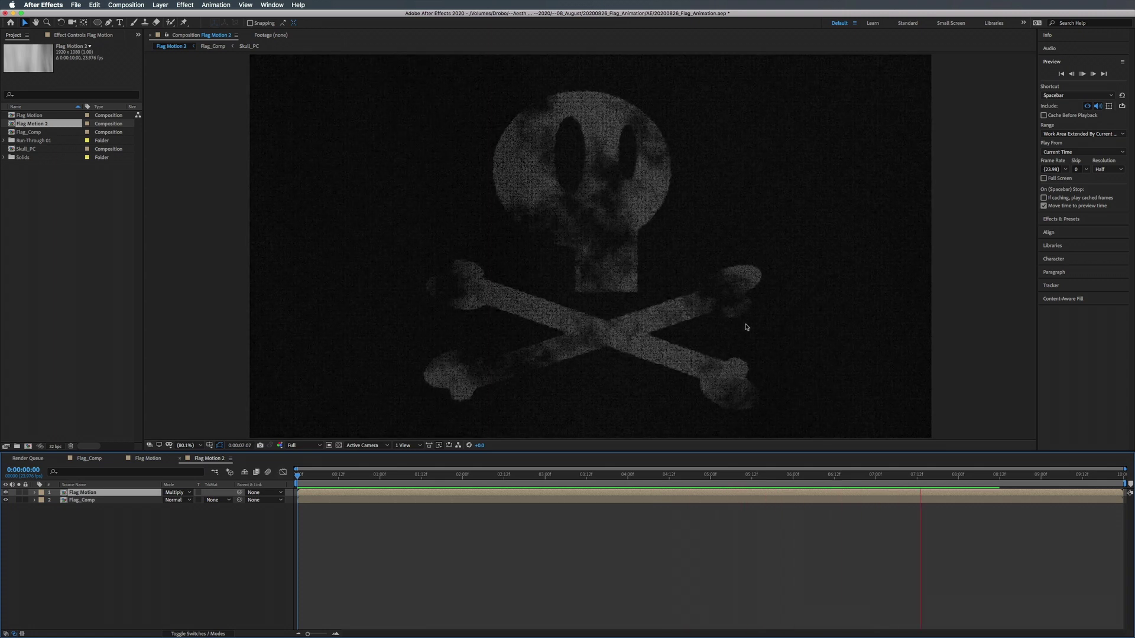
Hide the Flag Motion layer and apply the Displacement Map effect from the Distort category to the Flag_Comp layer.
{"action": "left_click", "coordinate": [6, 492]}
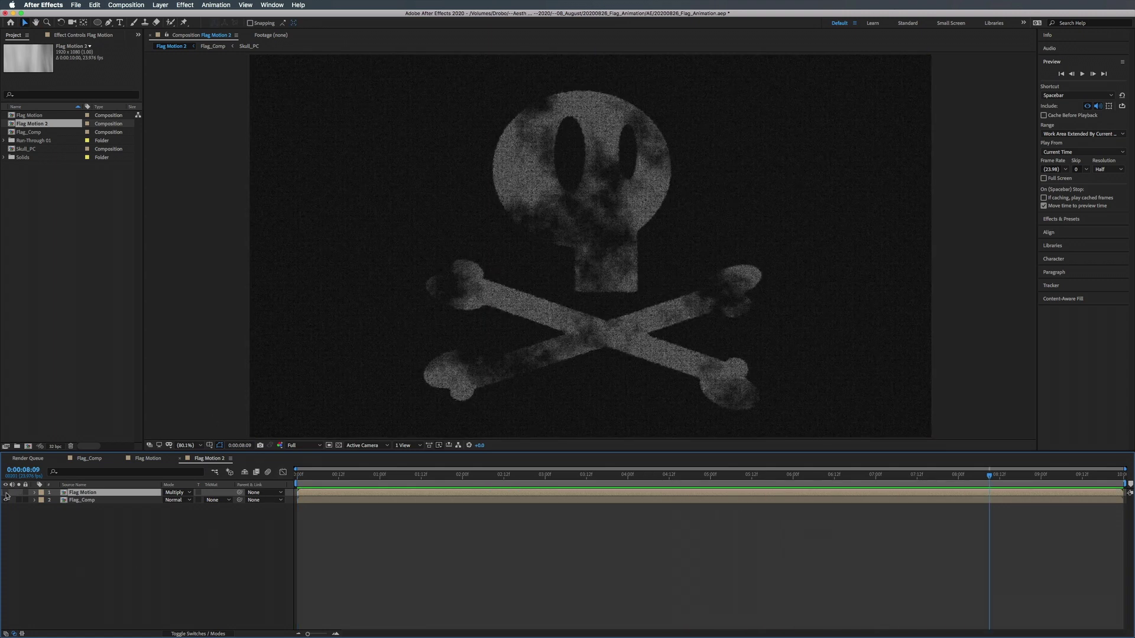
{"action": "left_click", "coordinate": [83, 500]}
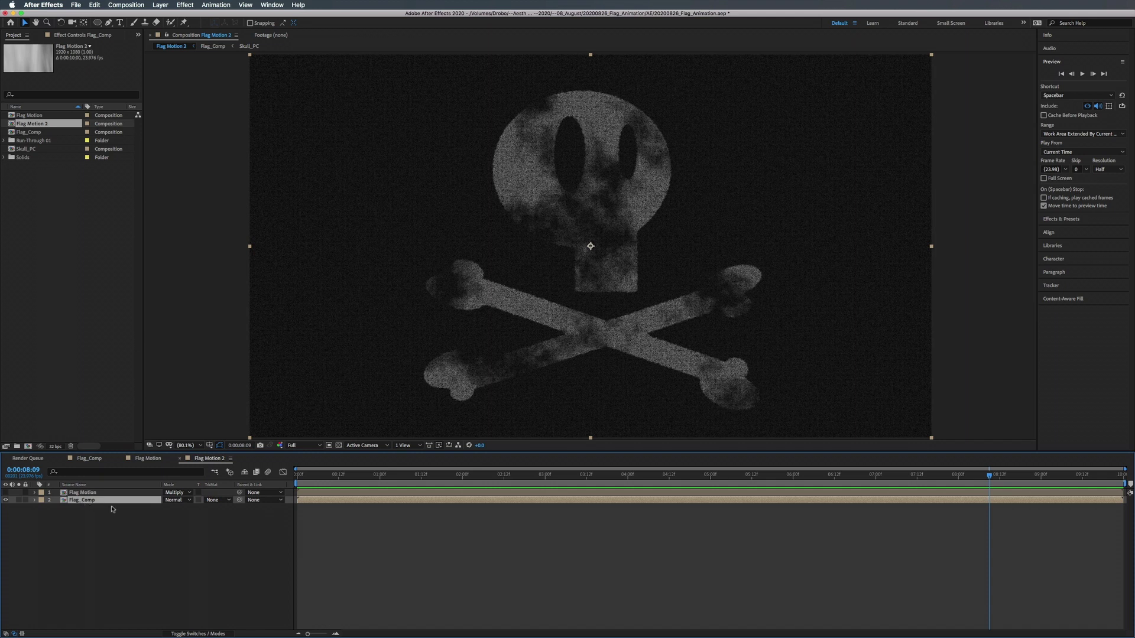
{"action": "left_click", "coordinate": [1069, 221]}
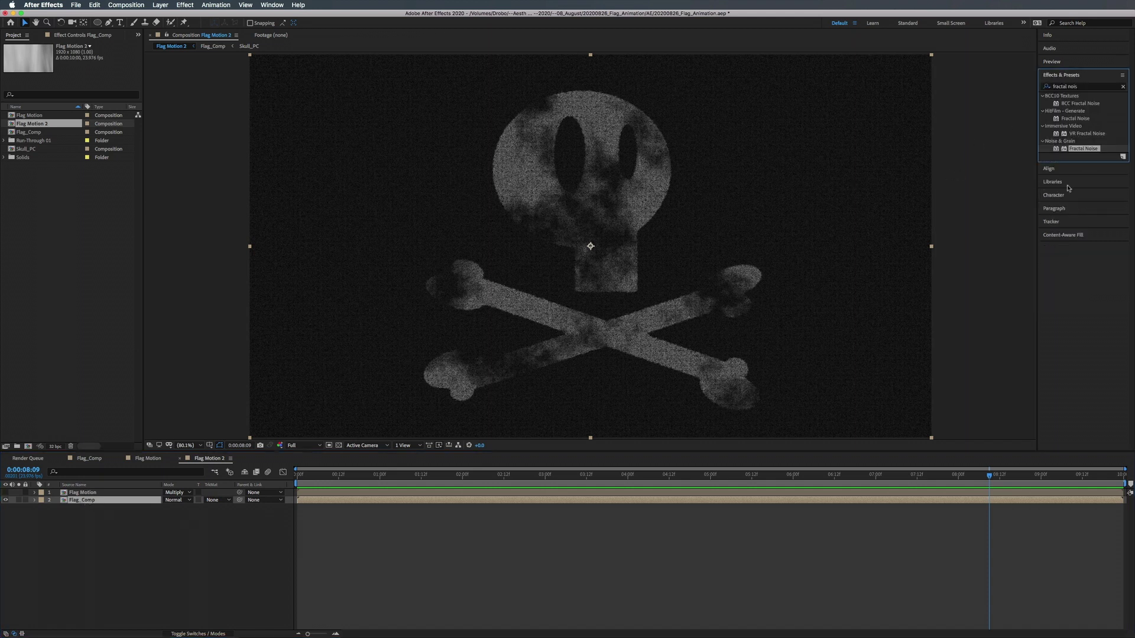
{"action": "left_click", "coordinate": [1082, 88]}
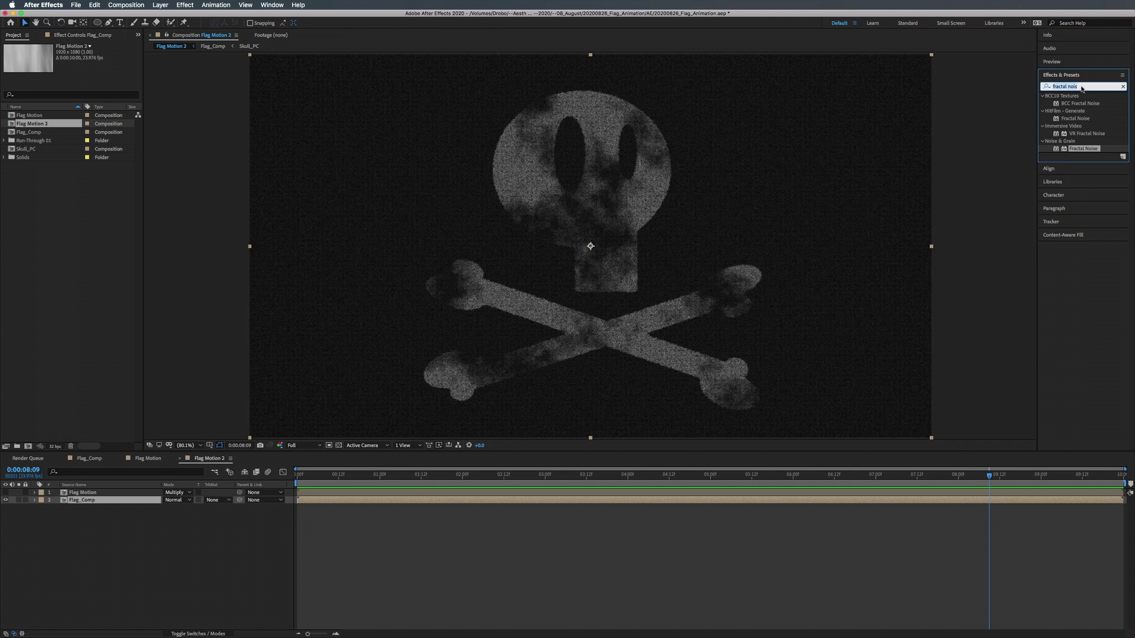
{"action": "type", "text": "dis"}
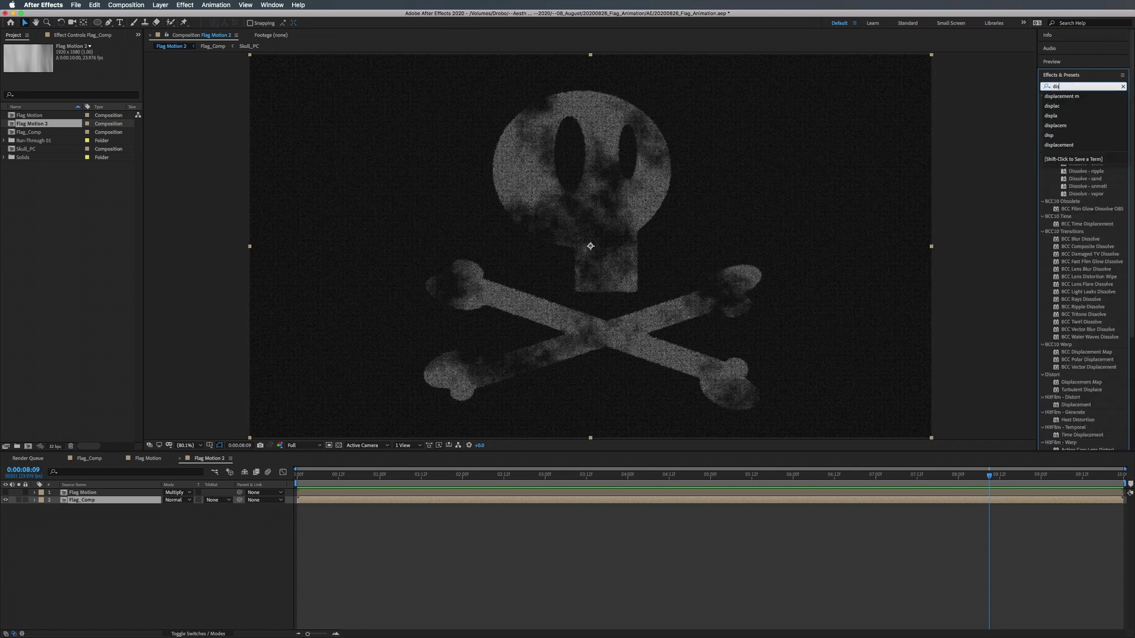
{"action": "type", "text": "plac"}
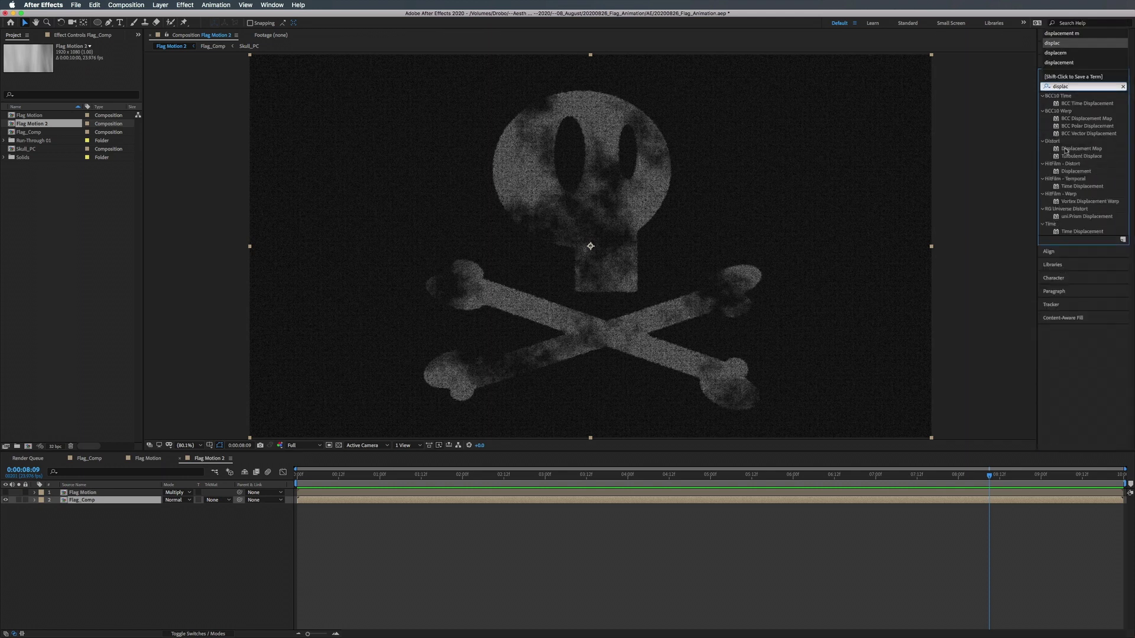
{"action": "key", "text": "Return"}
{"action": "left_click_drag", "start_coordinate": [1076, 153], "coordinate": [98, 501]}
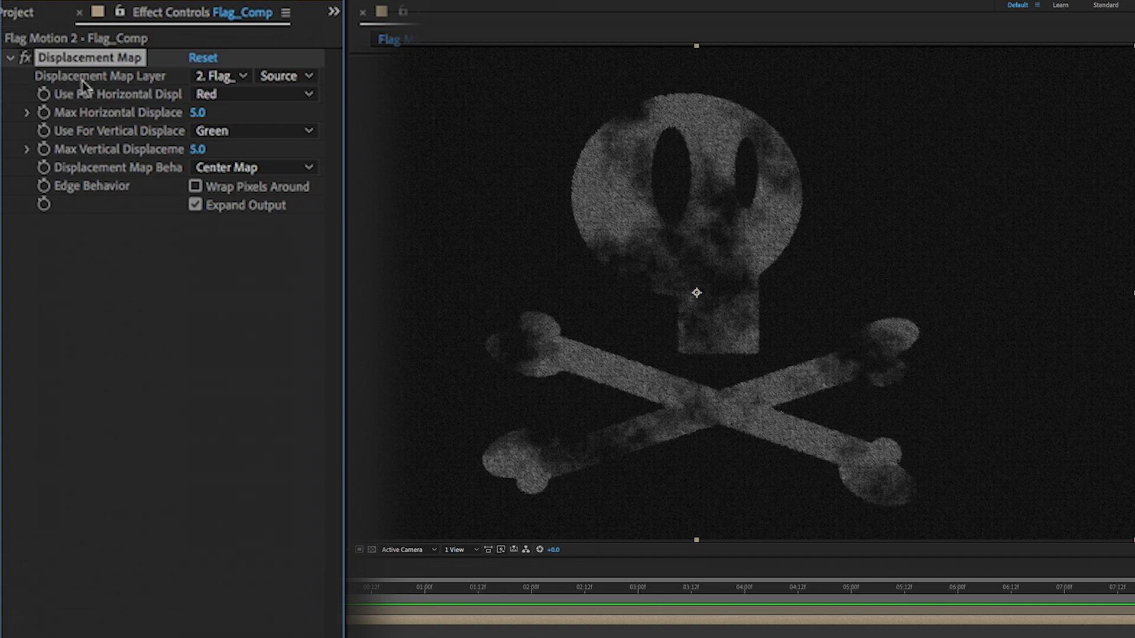
Configure the Displacement Map with Flag Motion as map layer, Luminance for both directions, maximum horizontal displacement 25 and maximum vertical displacement 40.
{"action": "left_click", "coordinate": [219, 74]}
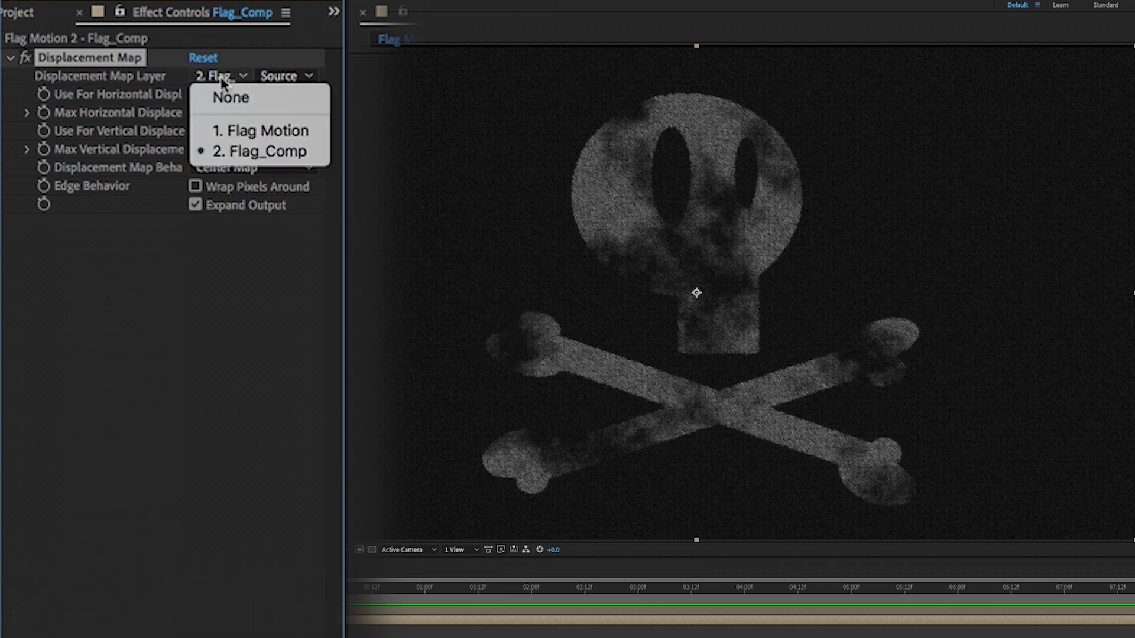
{"action": "left_click", "coordinate": [276, 132]}
{"action": "left_click", "coordinate": [251, 94]}
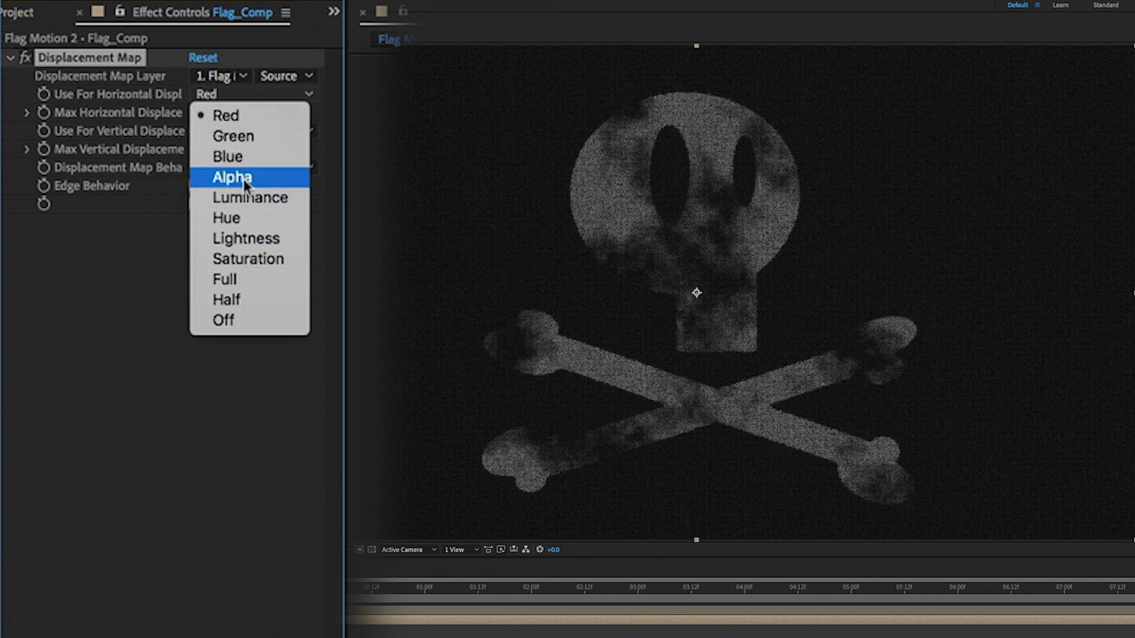
{"action": "left_click", "coordinate": [241, 196]}
{"action": "left_click", "coordinate": [222, 132]}
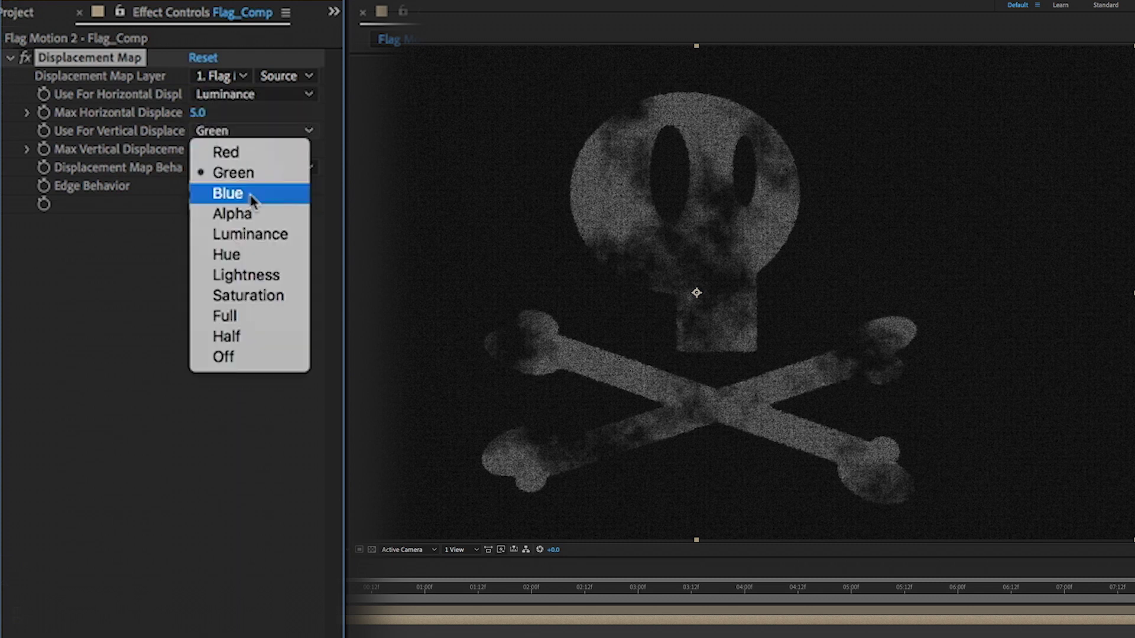
{"action": "left_click", "coordinate": [237, 234]}
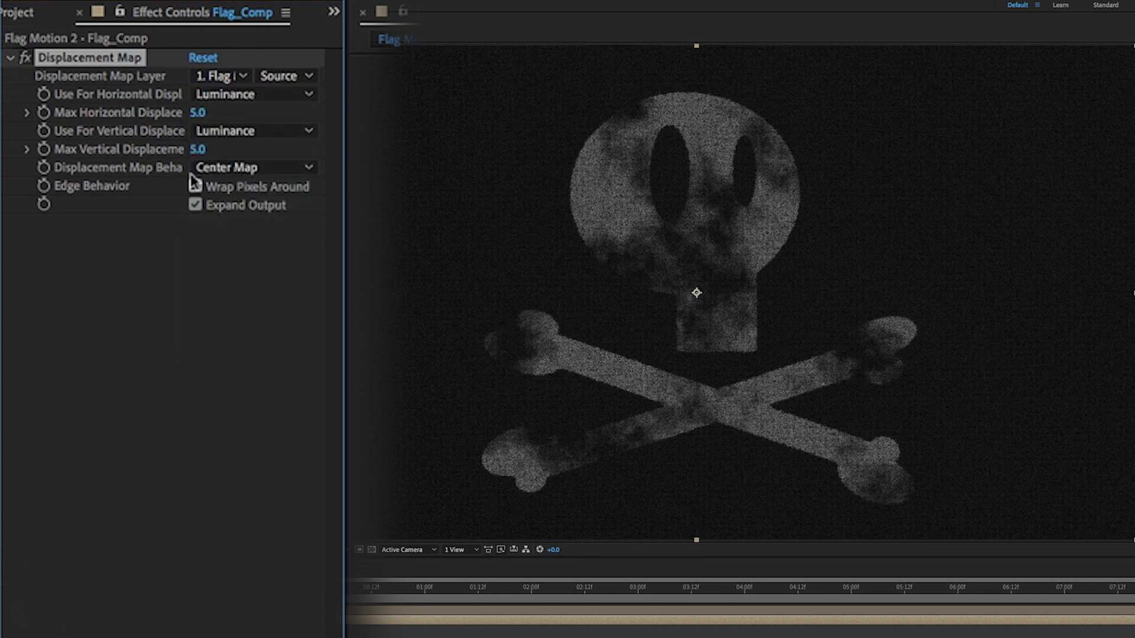
{"action": "left_click_drag", "start_coordinate": [199, 119], "coordinate": [224, 115]}
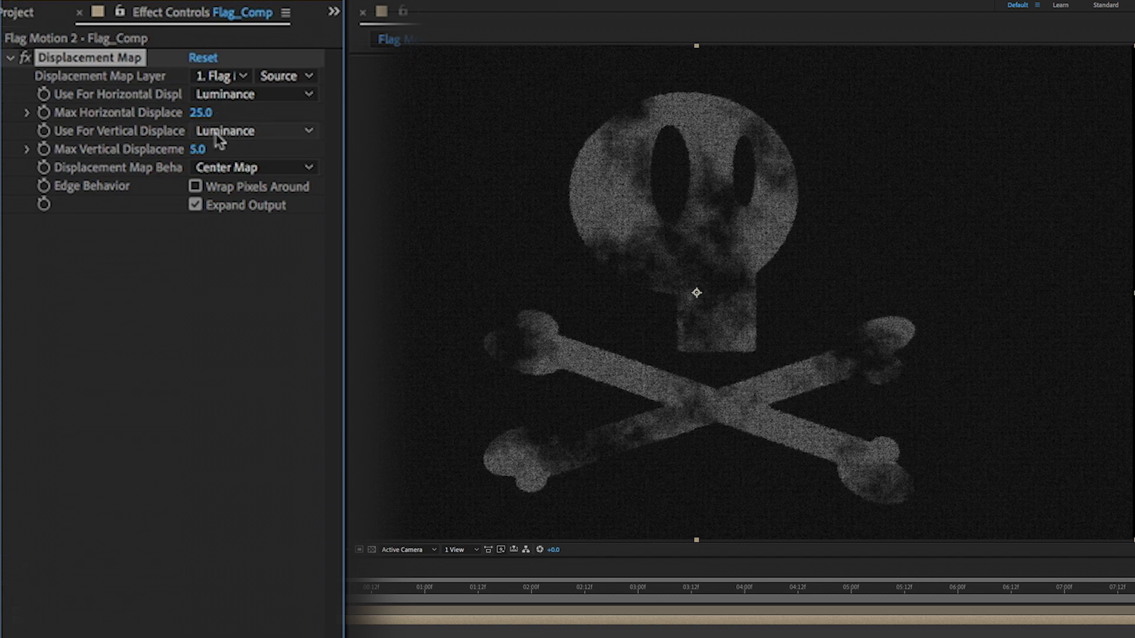
{"action": "left_click_drag", "start_coordinate": [200, 152], "coordinate": [232, 149]}
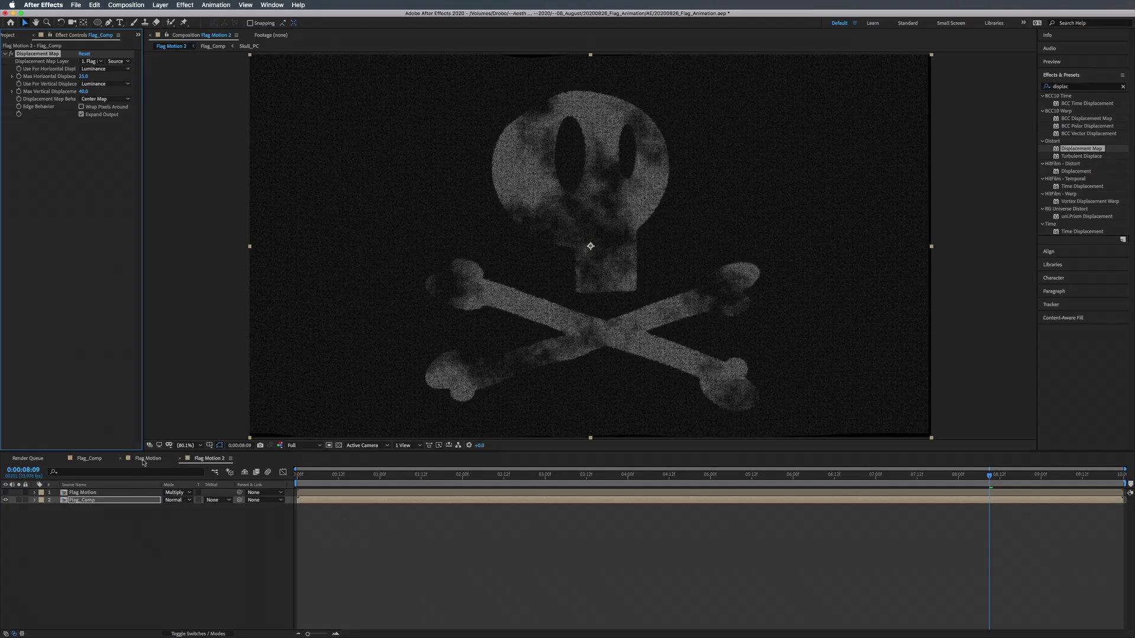
Apply a Fill effect with a light pinkish-red color to the Dark Gray Solid 1 layer in Flag_Comp.
{"action": "left_click", "coordinate": [98, 459]}
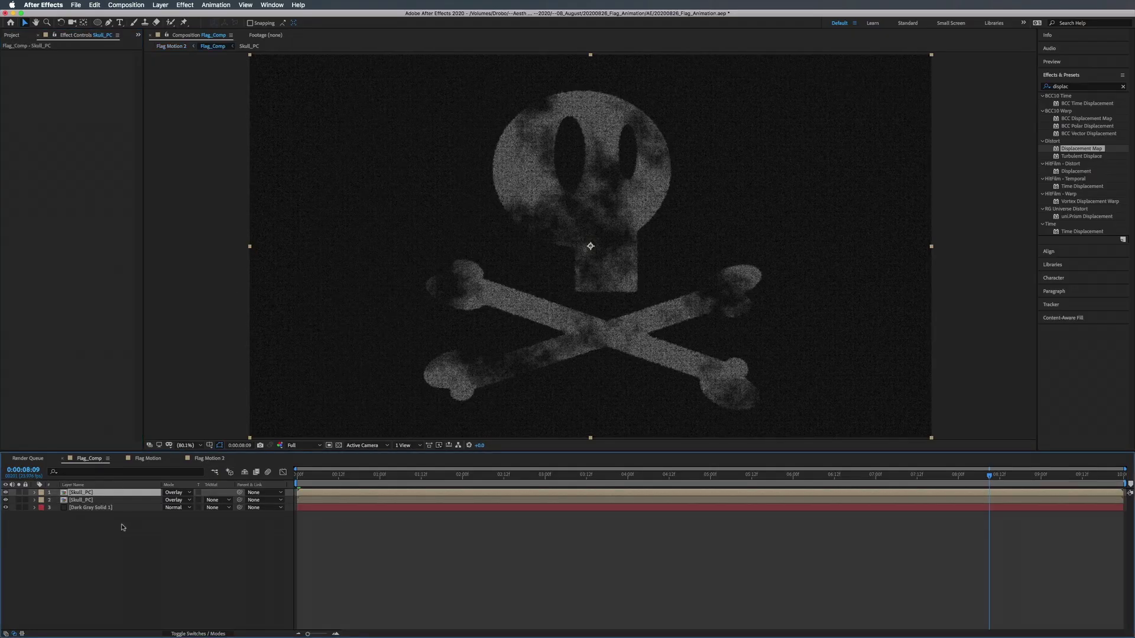
{"action": "left_click", "coordinate": [111, 508]}
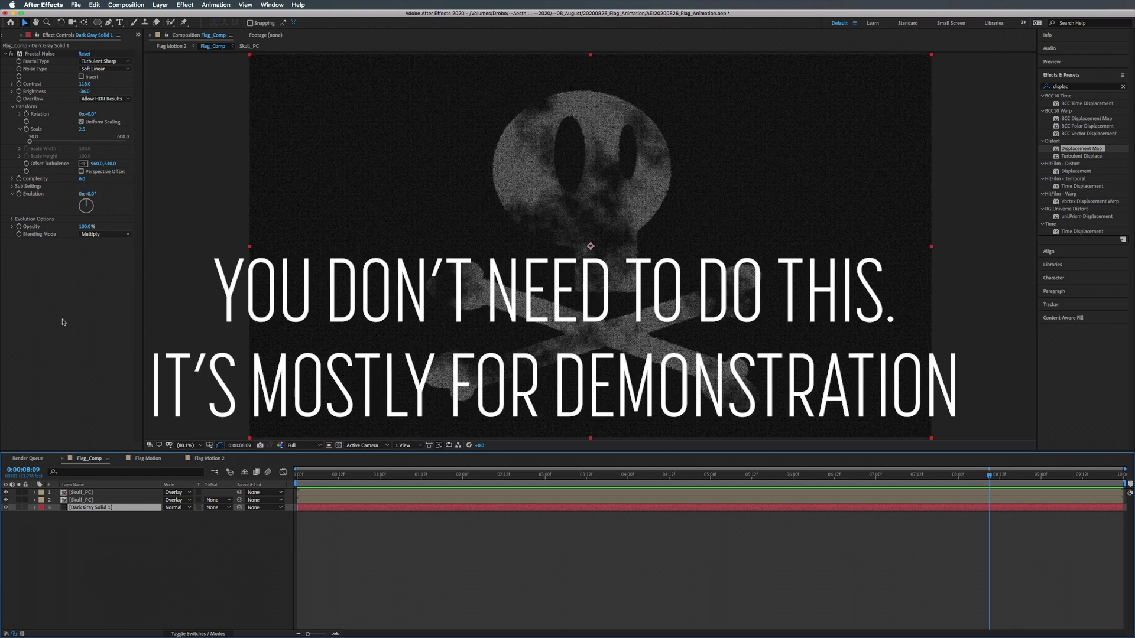
{"action": "left_click", "coordinate": [1082, 86]}
{"action": "type", "text": "fill"}
{"action": "double_click", "coordinate": [1071, 141]}
{"action": "left_click", "coordinate": [84, 264]}
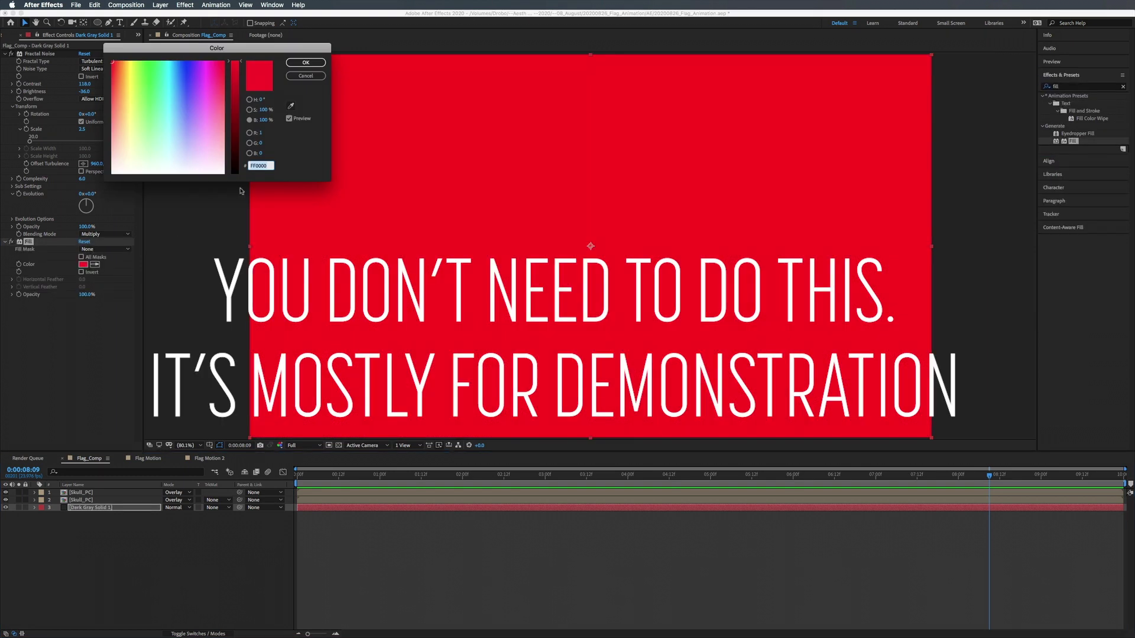
{"action": "mouse_move", "coordinate": [121, 125]}
{"action": "left_mouse_down"}
{"action": "mouse_move", "coordinate": [93, 127]}
{"action": "mouse_move", "coordinate": [90, 109]}
{"action": "mouse_move", "coordinate": [104, 107]}
{"action": "left_mouse_up"}
{"action": "left_click", "coordinate": [305, 63]}
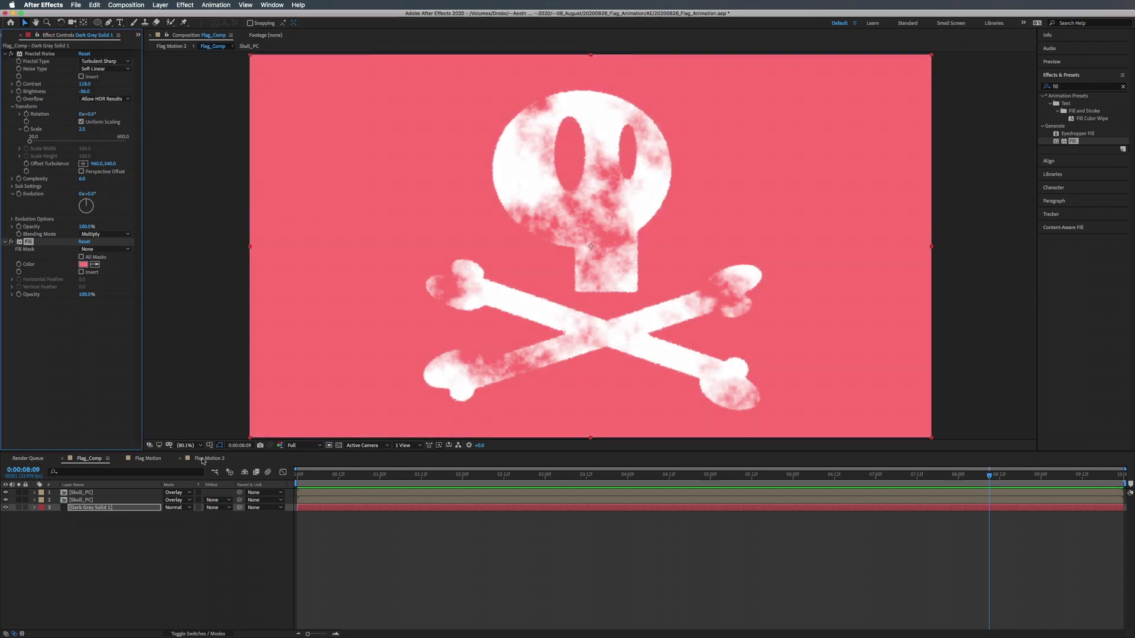
Return to the Flag Motion 2 composition and rename it --Main Comp in the project.
{"action": "left_click", "coordinate": [204, 459]}
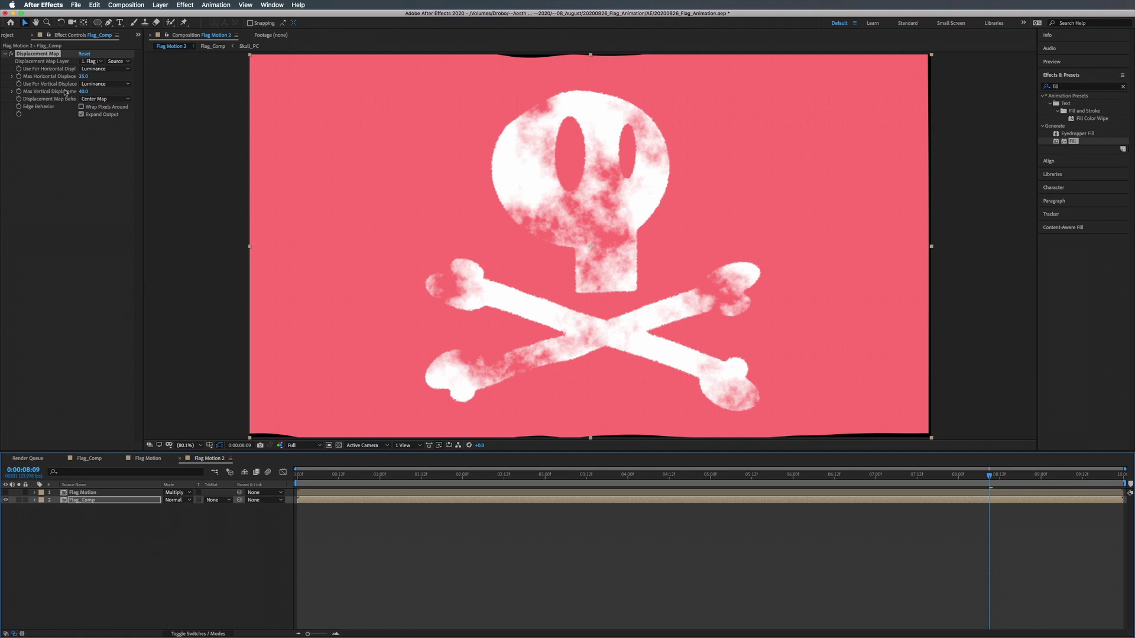
{"action": "left_click", "coordinate": [13, 34]}
{"action": "left_click", "coordinate": [23, 124]}
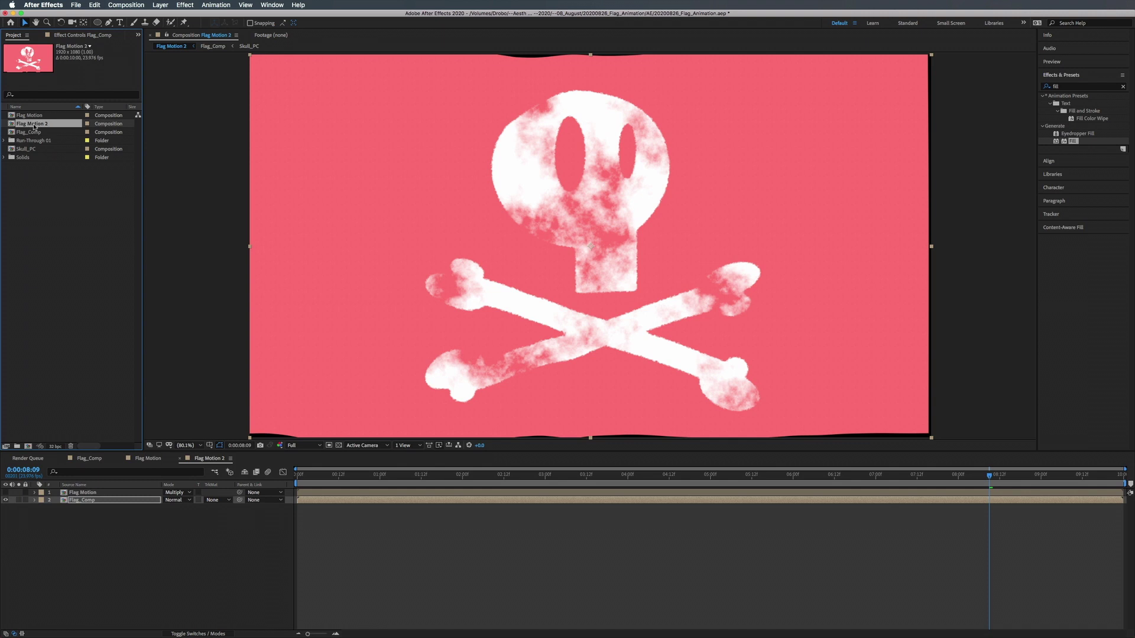
{"action": "key", "text": "Return"}
{"action": "key", "text": "BackSpace"}
{"action": "type", "text": "--Main Comp"}
{"action": "key", "text": "Return"}
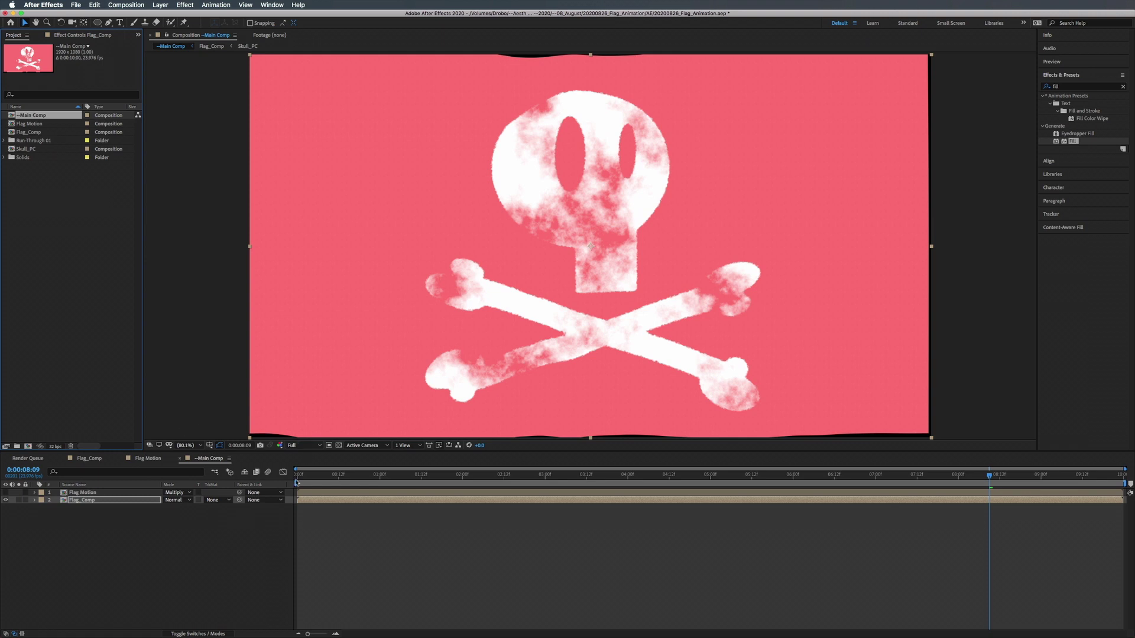
Raise Flag_Comp's maximum vertical displacement to 107, make the Flag Motion layer visible again and preview the animation.
{"action": "key", "text": "F3"}
{"action": "left_click_drag", "start_coordinate": [74, 92], "coordinate": [116, 95]}
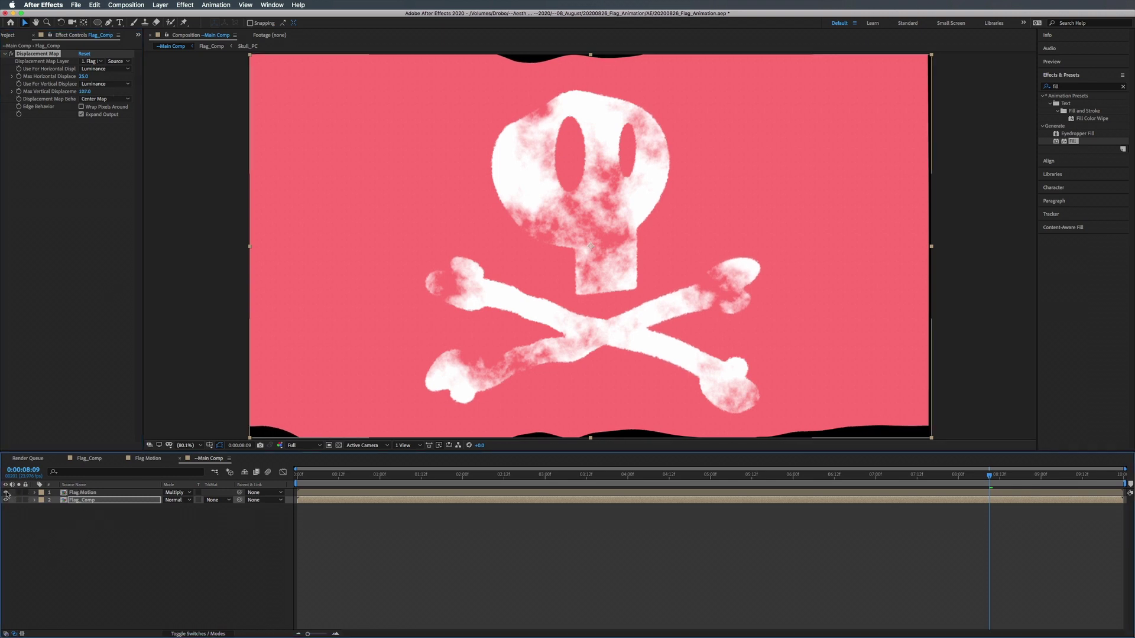
{"action": "left_click", "coordinate": [6, 492]}
{"action": "key", "text": "space"}
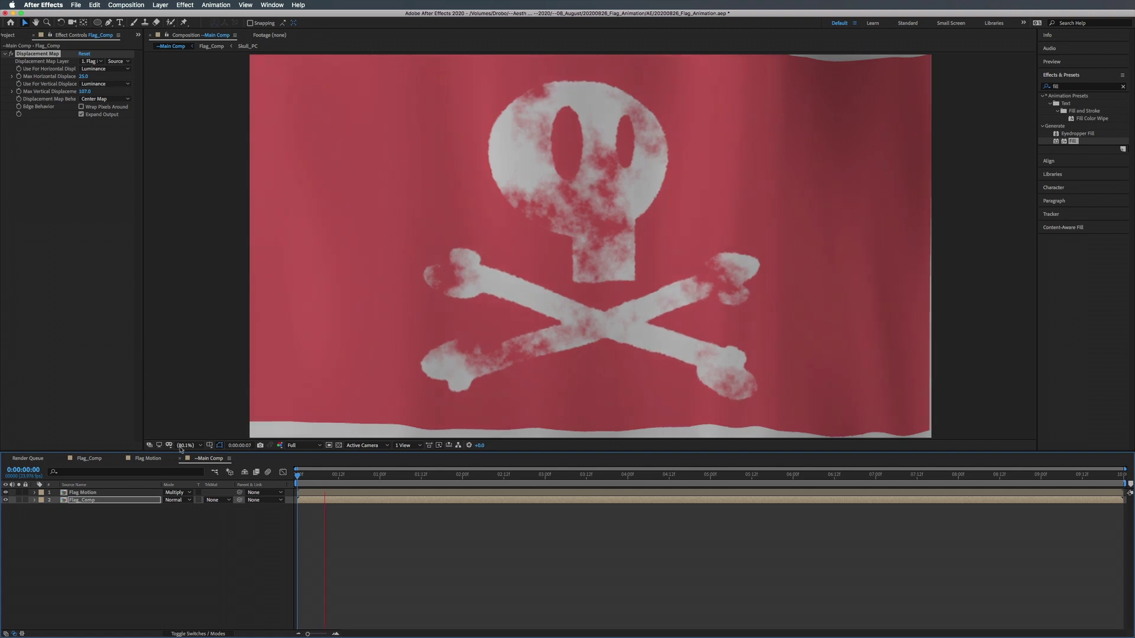
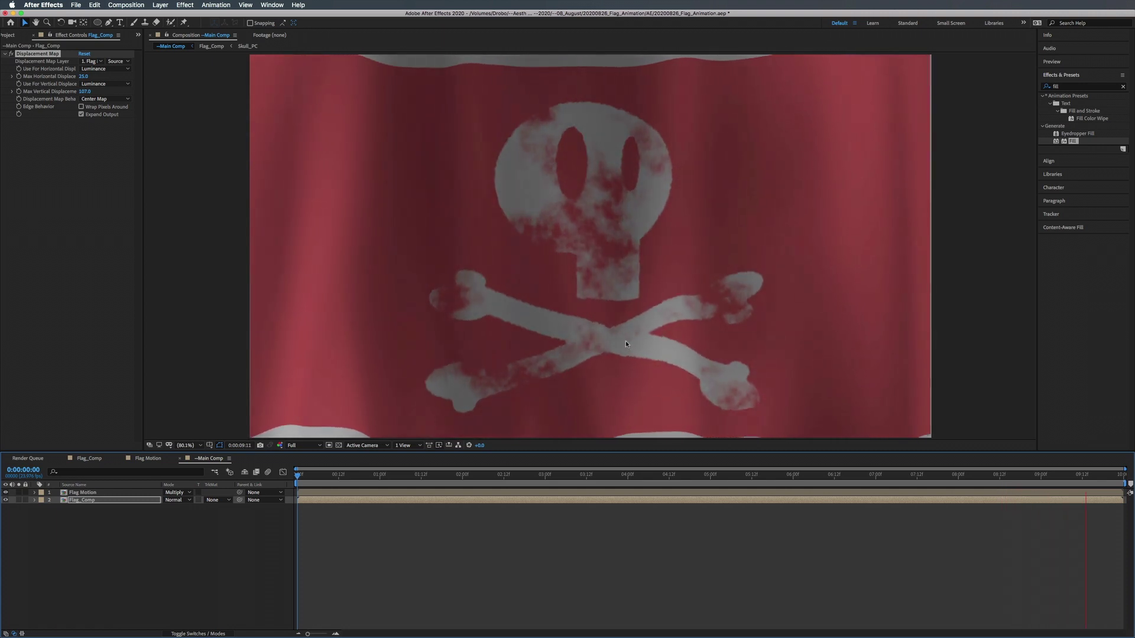
{"action": "key", "text": "space"}
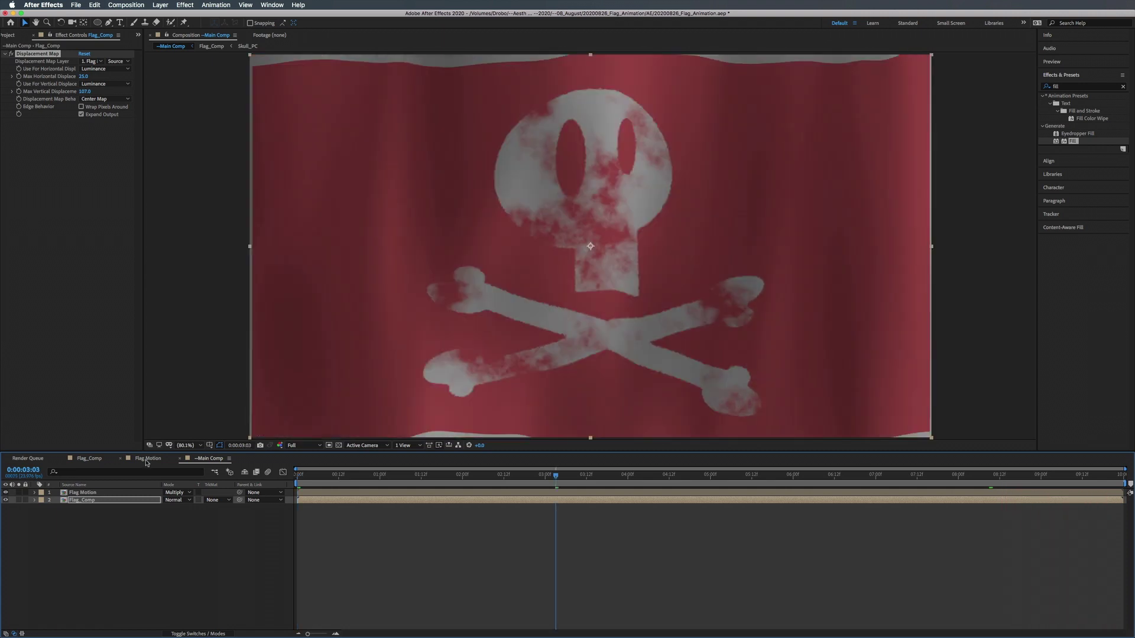
Disable the Fill effect on the Dark Gray Solid 1 layer in Flag_Comp and return to --Main Comp.
{"action": "left_click", "coordinate": [90, 459]}
{"action": "left_click", "coordinate": [88, 508]}
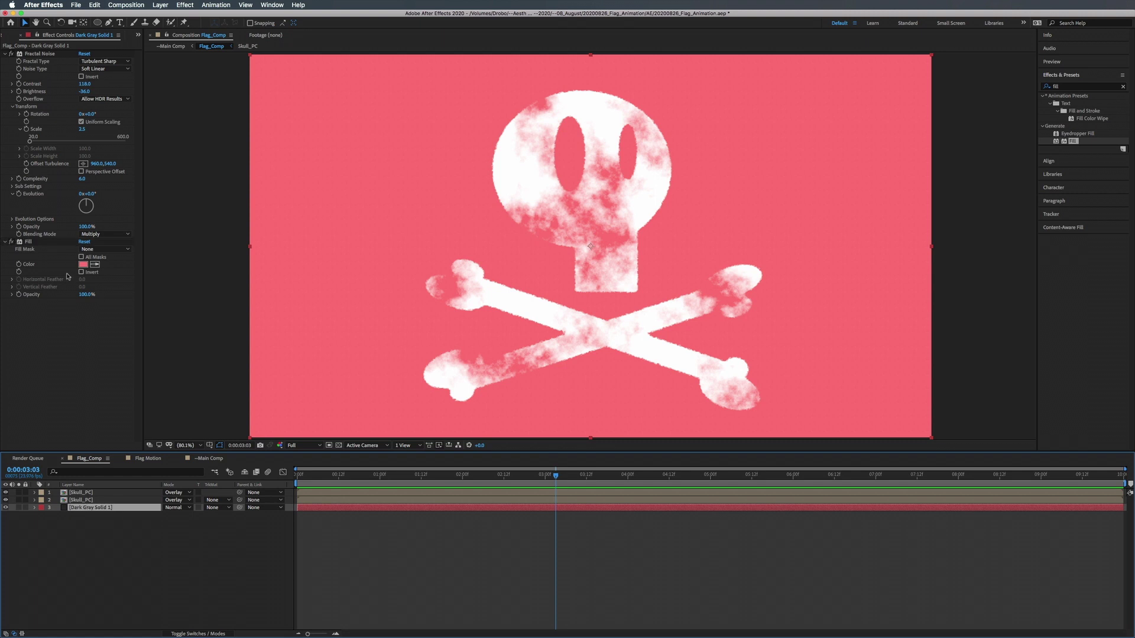
{"action": "left_click", "coordinate": [11, 242]}
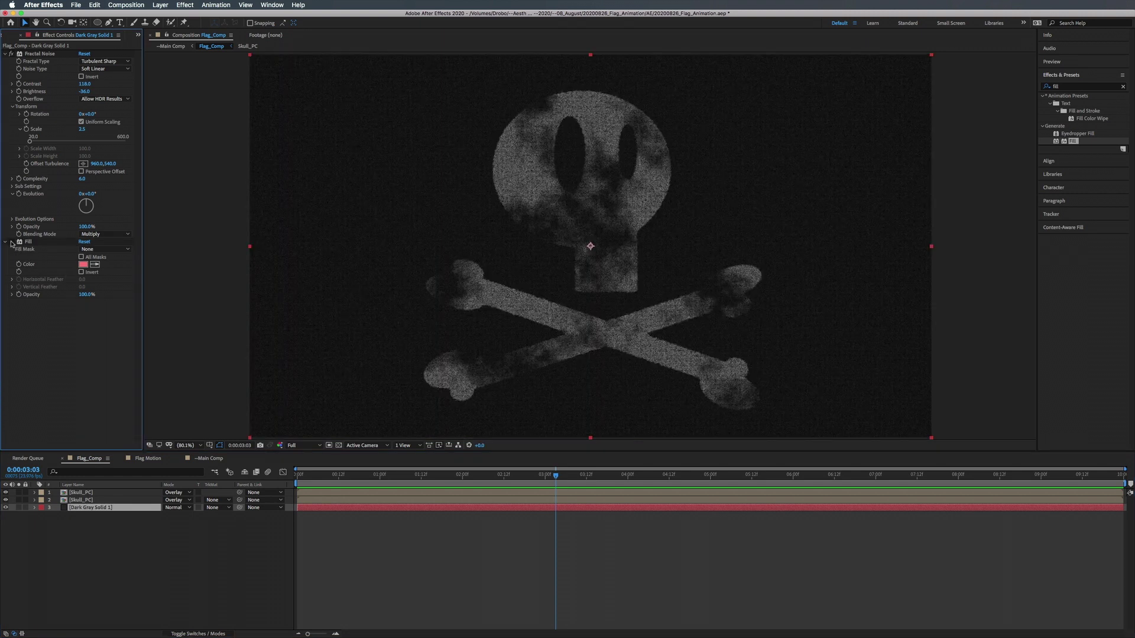
{"action": "left_click", "coordinate": [204, 459]}
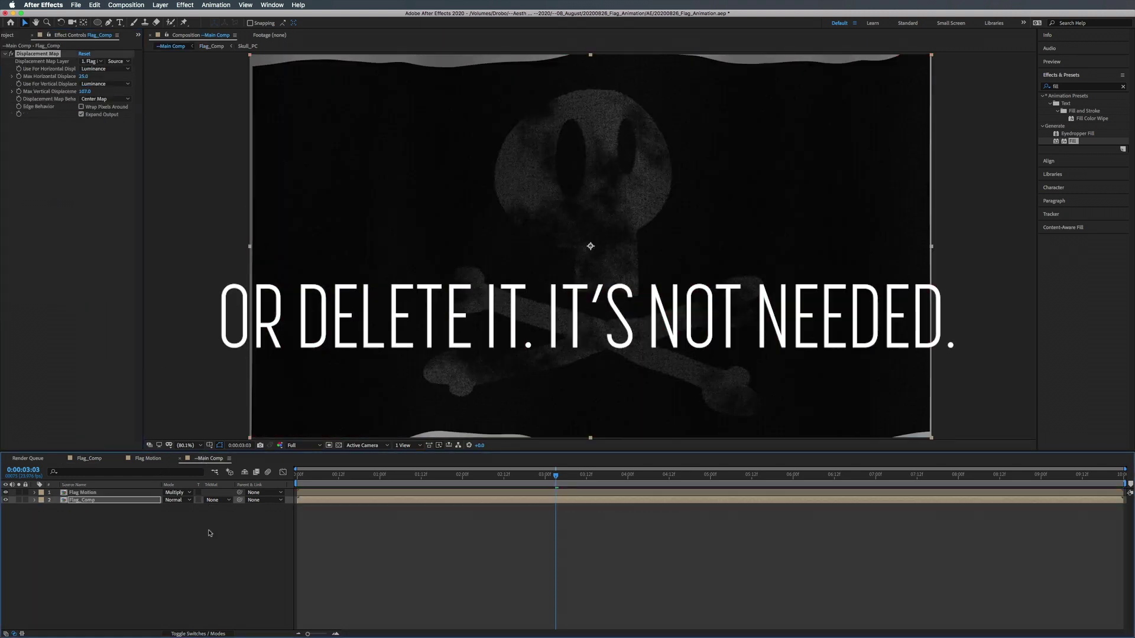
Enable Wrap Pixels Around in Flag_Comp's Displacement Map to close the gaps at the flag's edges, and preview the motion.
{"action": "left_click", "coordinate": [104, 493]}
{"action": "left_click", "coordinate": [78, 509]}
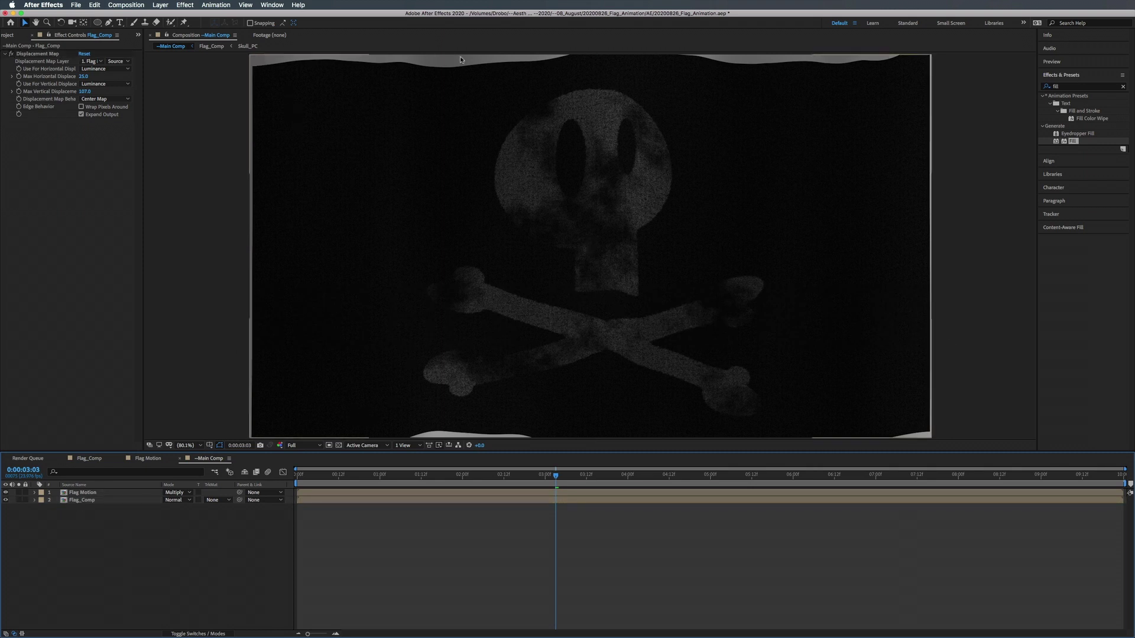
{"action": "left_click", "coordinate": [339, 447]}
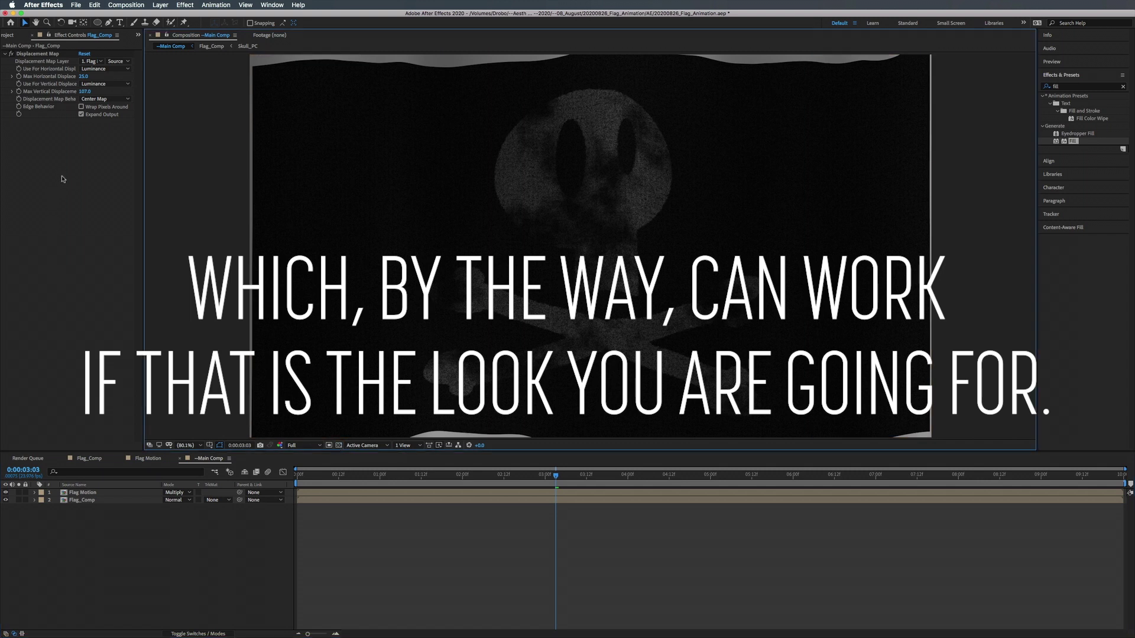
{"action": "left_click", "coordinate": [81, 107]}
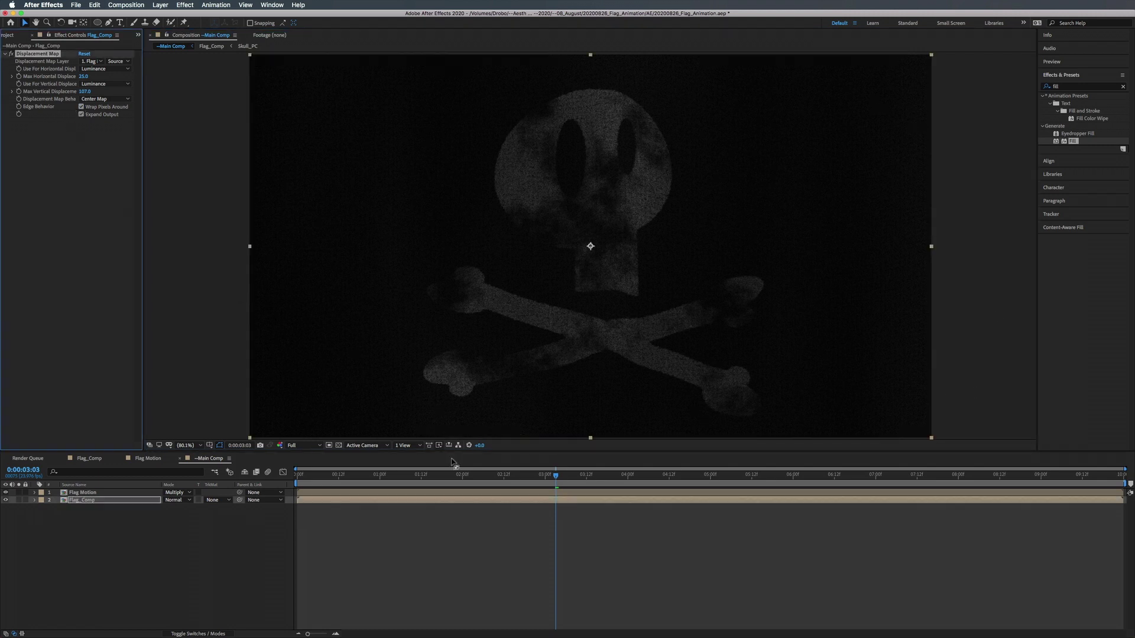
{"action": "key", "text": "space"}
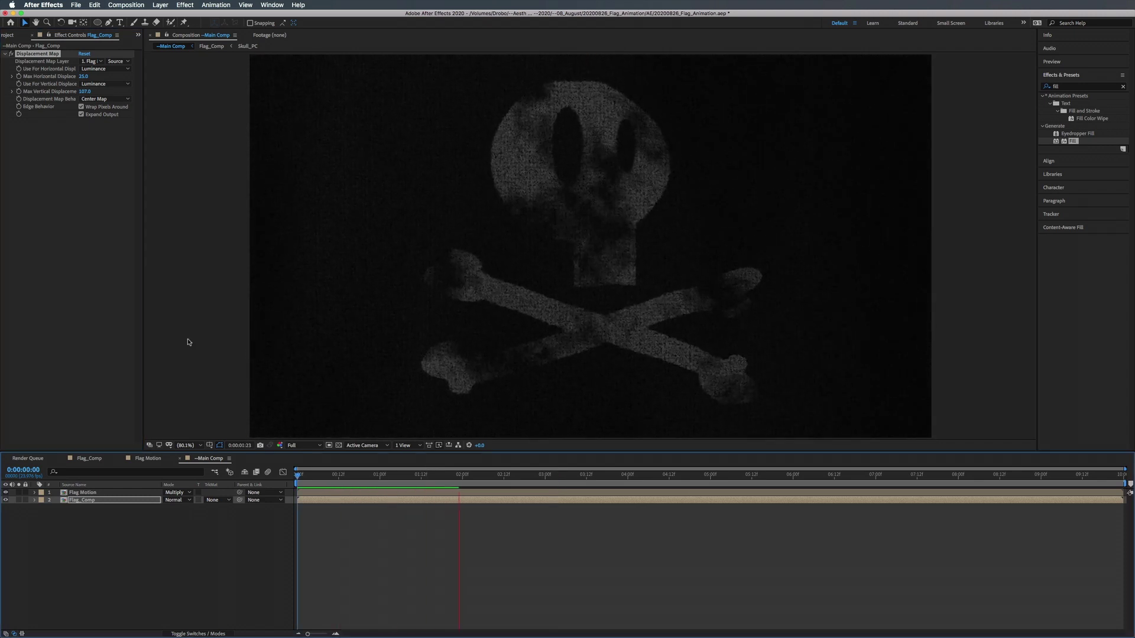
{"action": "key", "text": "space"}
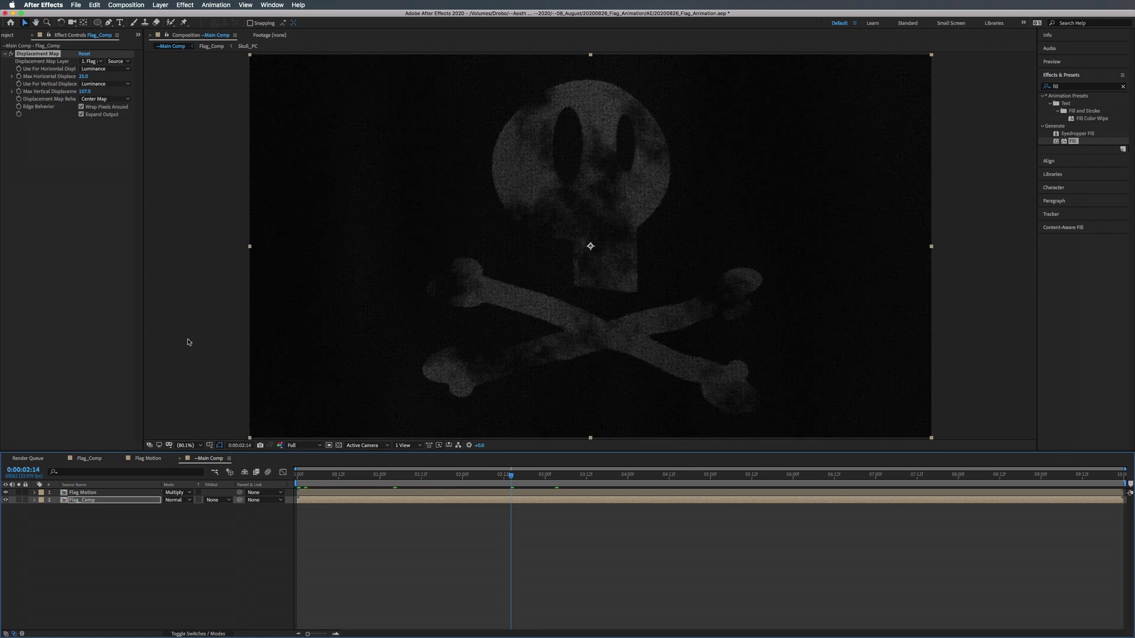
Save the project and collapse the Displacement Map settings of the Flag_Comp layer.
{"action": "key", "text": "super+s"}
{"action": "left_click", "coordinate": [77, 178]}
{"action": "key", "text": "super+grave"}
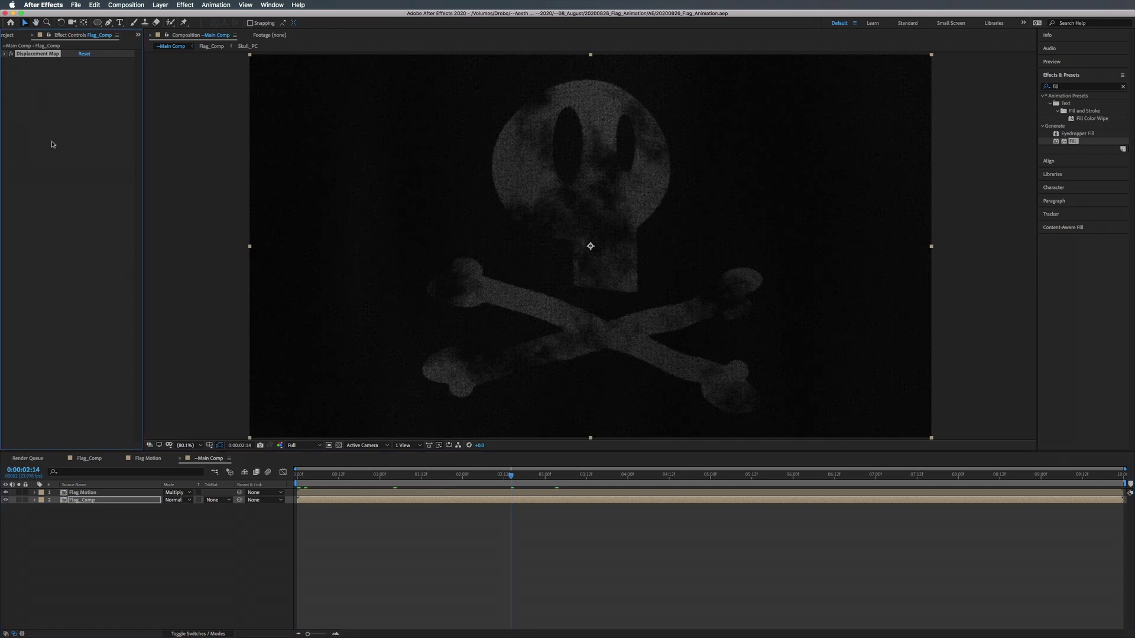
Add an adjustment layer above Flag Motion in --Main Comp and rename it CC Glass.
{"action": "left_click", "coordinate": [102, 492]}
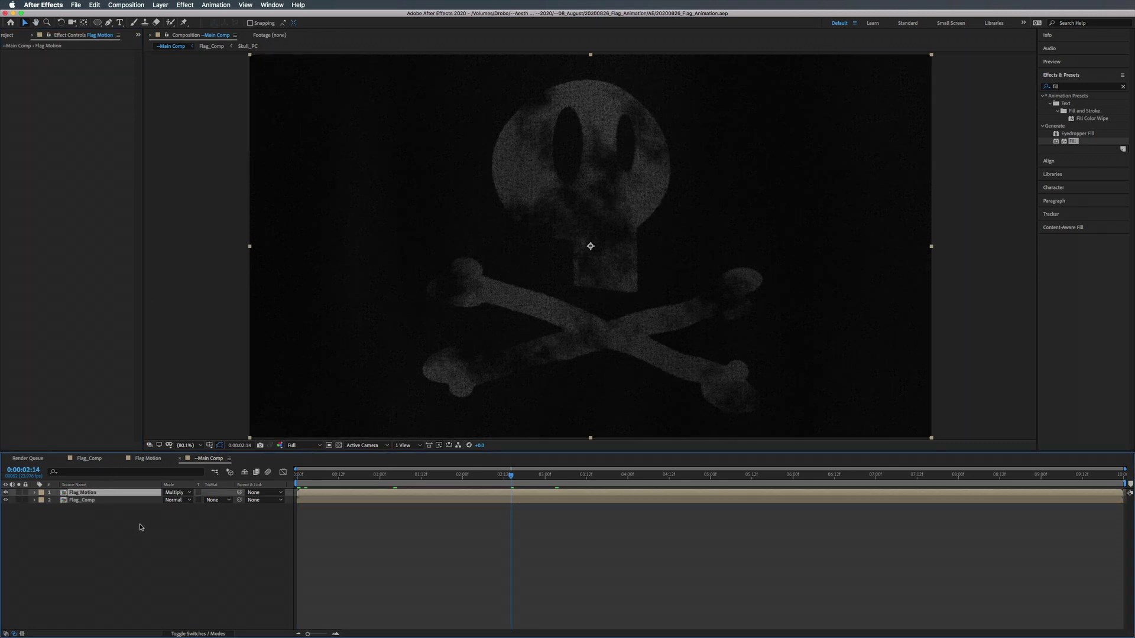
{"action": "right_click", "coordinate": [118, 536]}
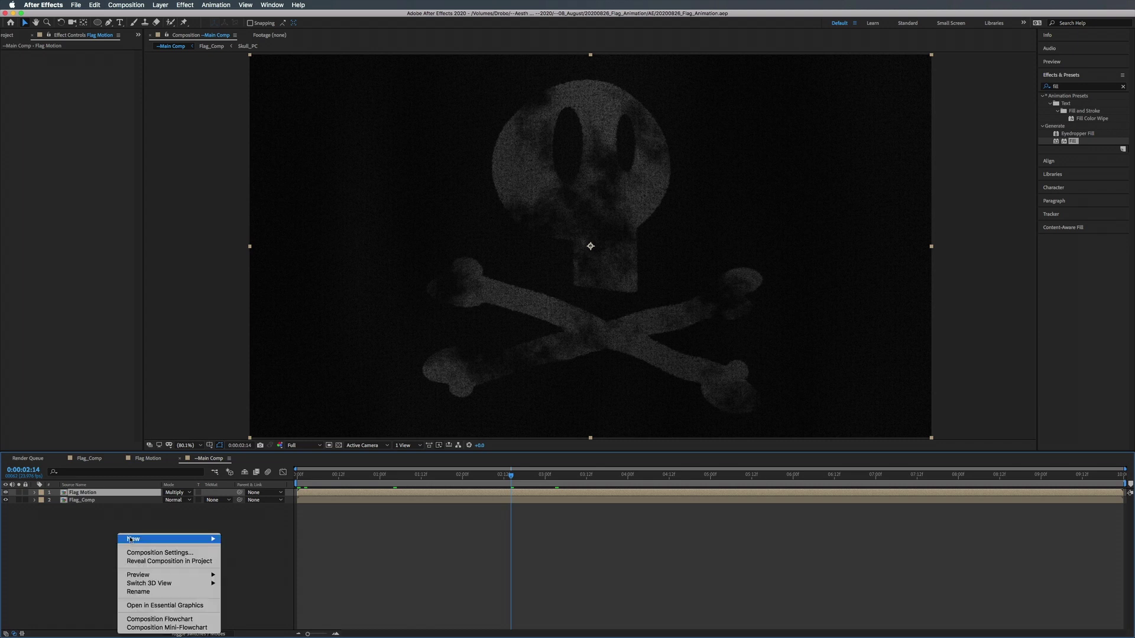
{"action": "mouse_move", "coordinate": [130, 539]}
{"action": "right_click", "coordinate": [98, 534]}
{"action": "mouse_move", "coordinate": [118, 541]}
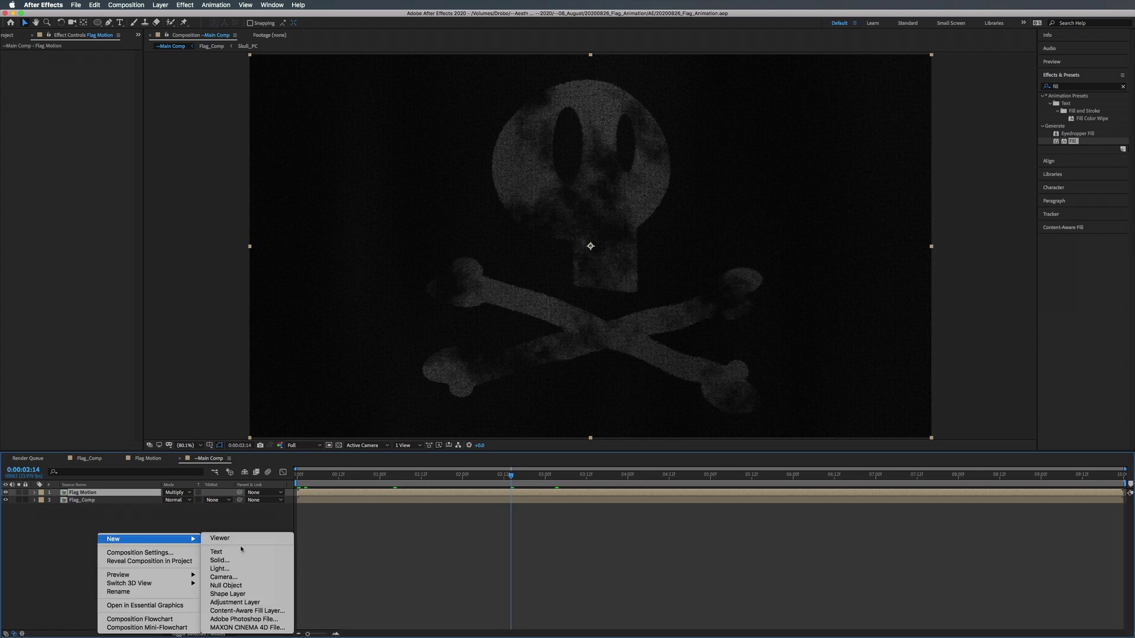
{"action": "left_click", "coordinate": [237, 603]}
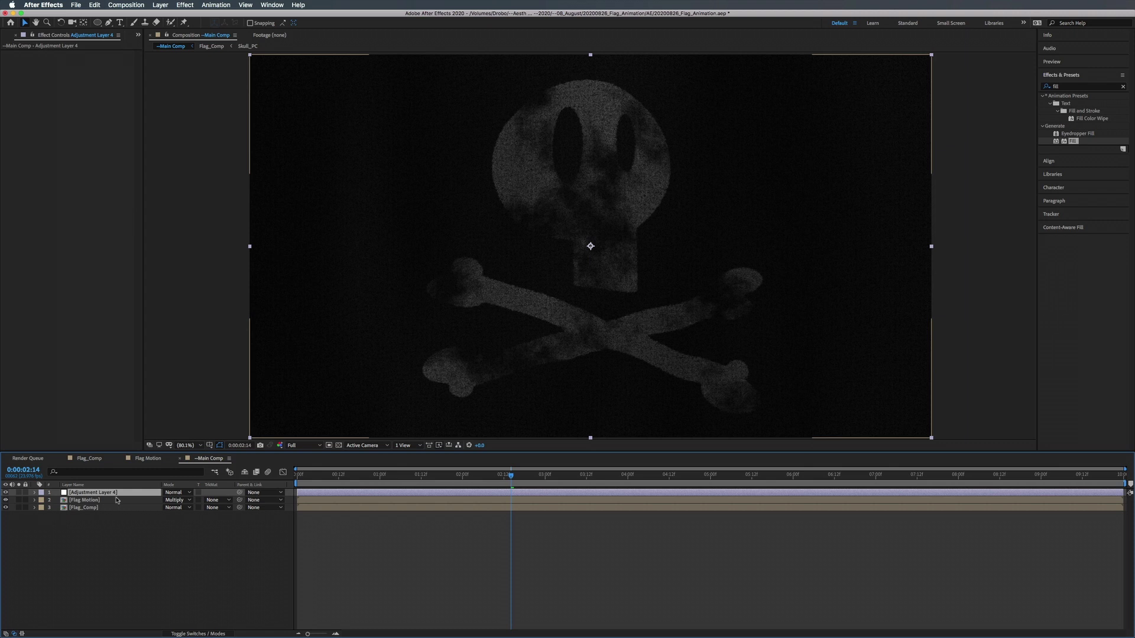
{"action": "key", "text": "Return"}
{"action": "type", "text": "CC Glass"}
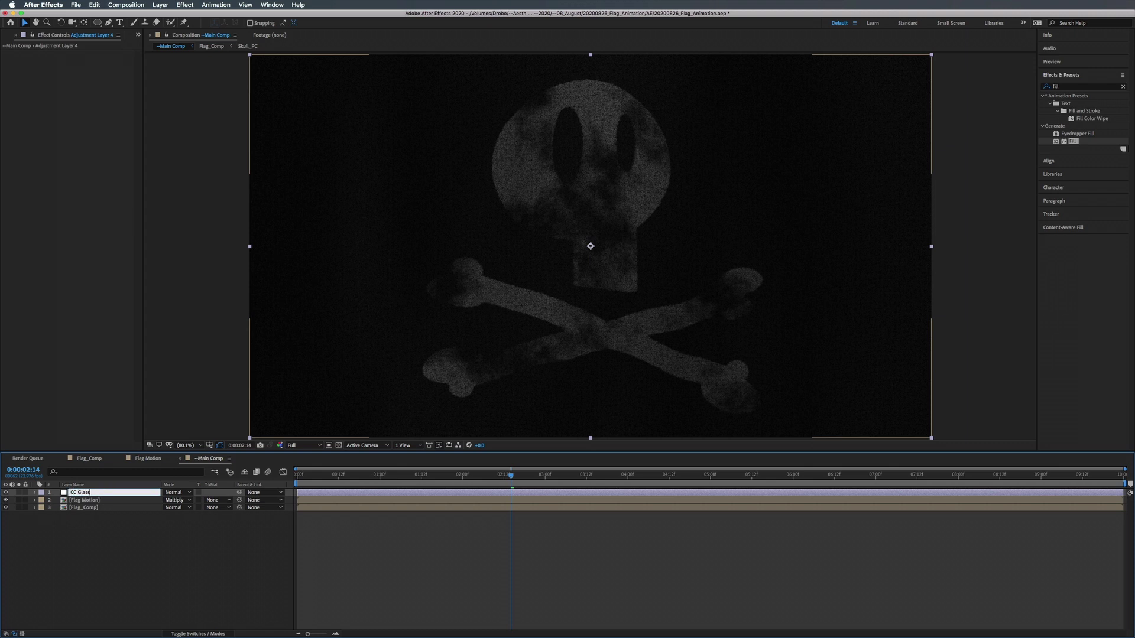
{"action": "key", "text": "Return"}
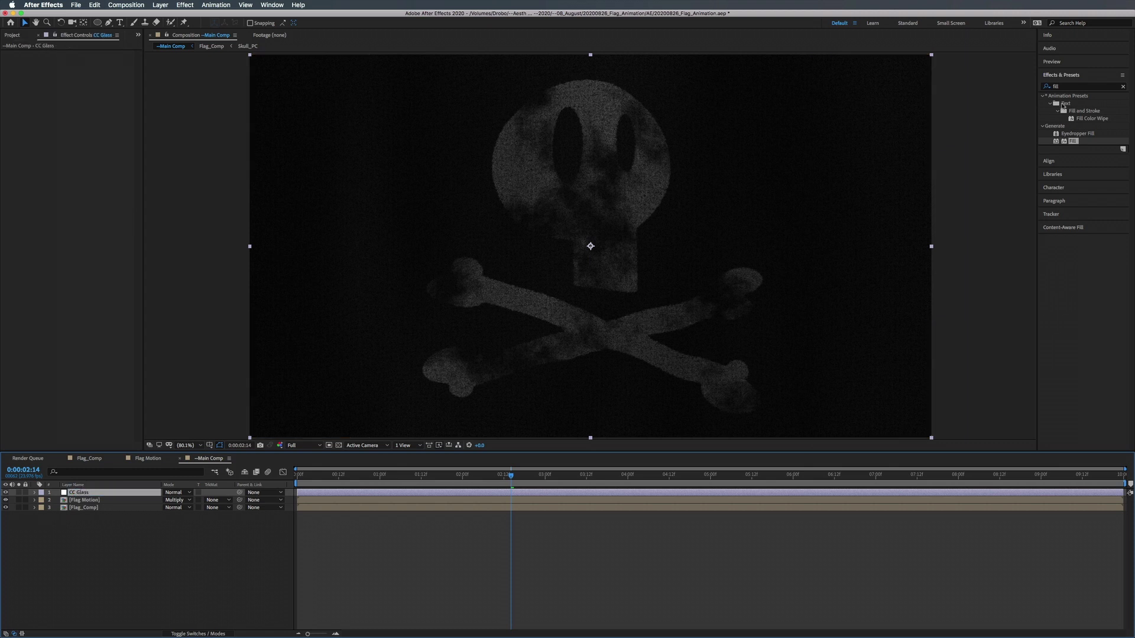
Apply the CC Glass effect to the CC Glass adjustment layer and use Flag Motion as its bump map.
{"action": "left_click", "coordinate": [1070, 86]}
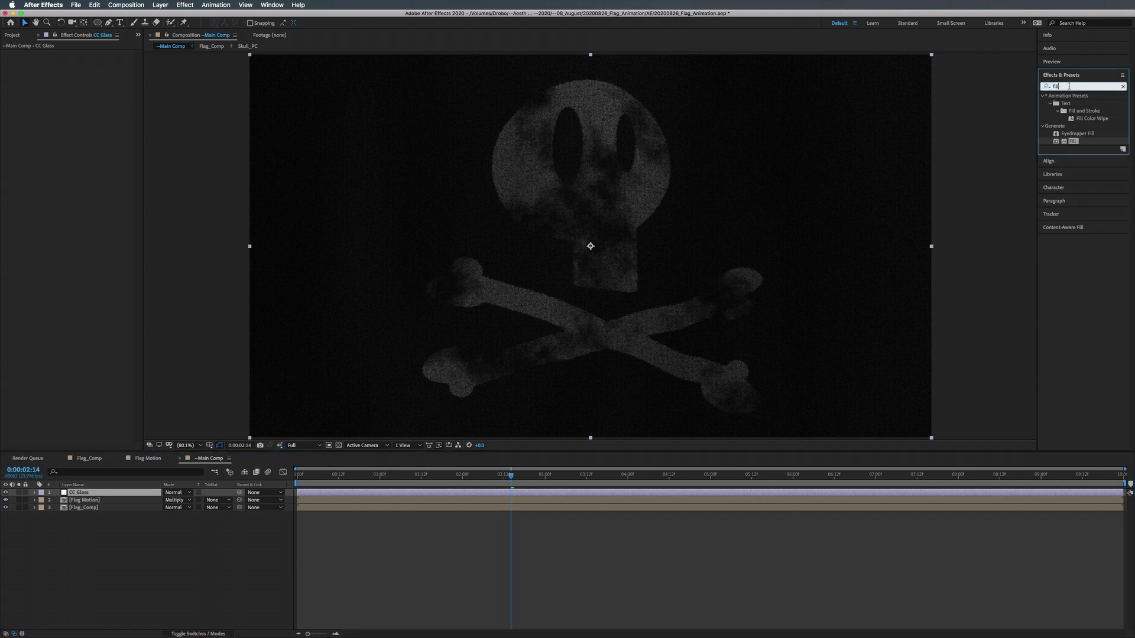
{"action": "type", "text": "cc glass"}
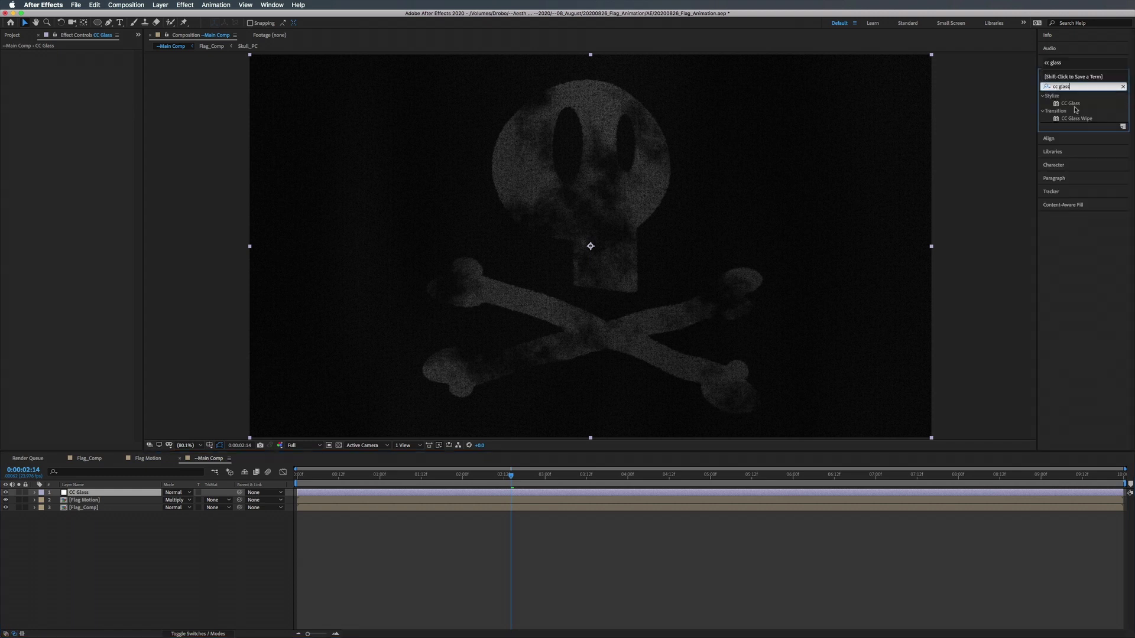
{"action": "left_click_drag", "start_coordinate": [1071, 105], "coordinate": [716, 493]}
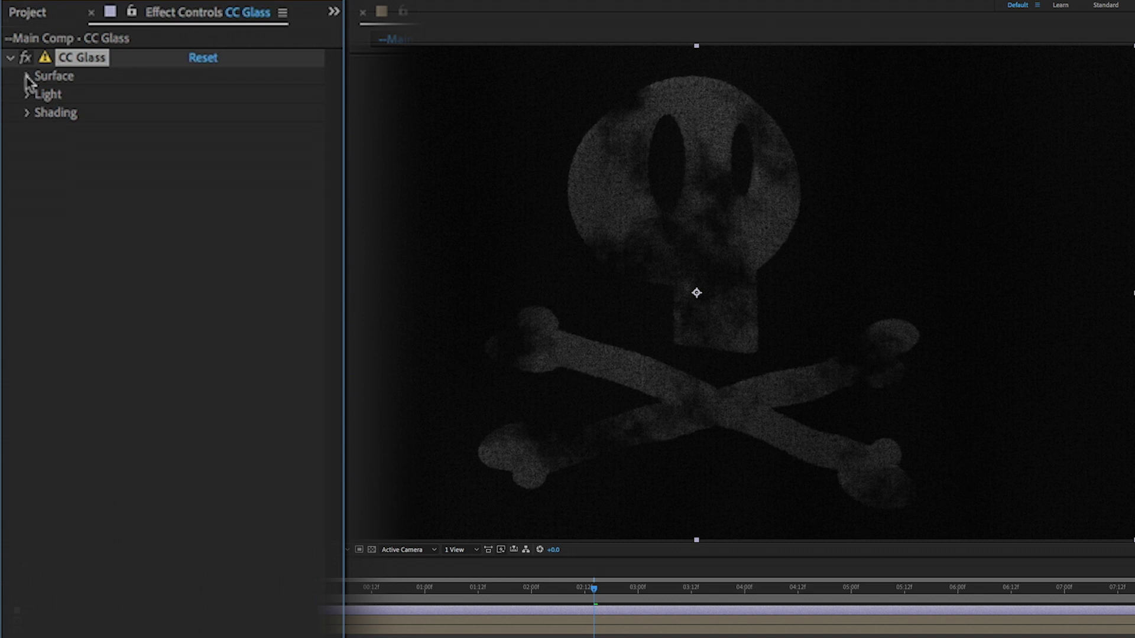
{"action": "left_click", "coordinate": [27, 77]}
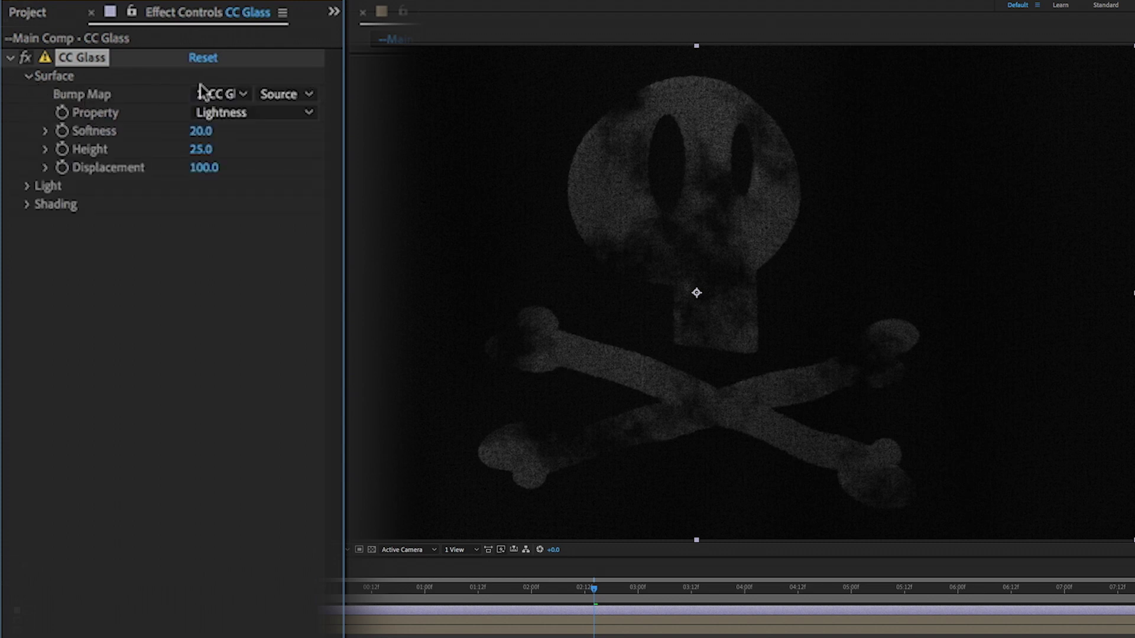
{"action": "left_click", "coordinate": [216, 95]}
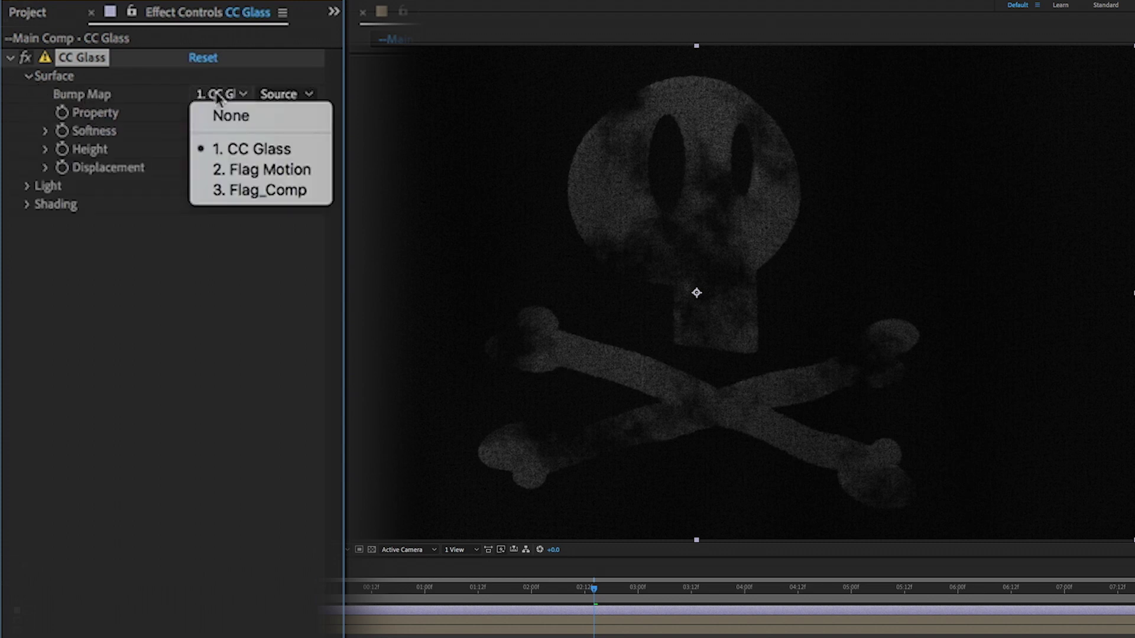
{"action": "left_click", "coordinate": [296, 169]}
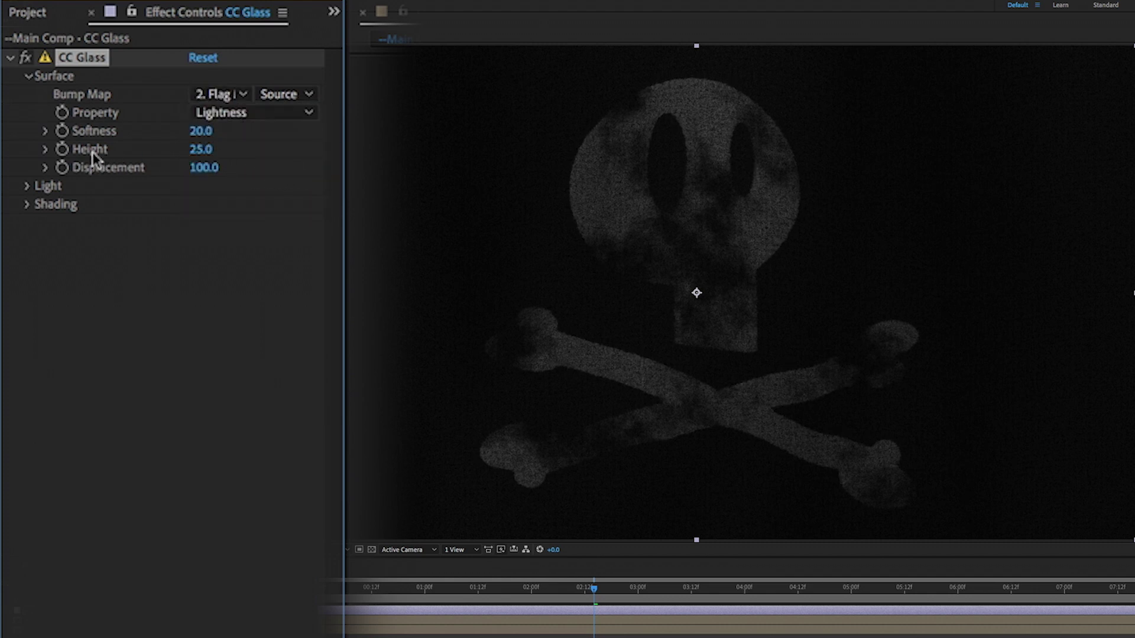
Set the CC Glass surface Height and Displacement to 0, and check the Displacement Map effect on Flag_Comp.
{"action": "left_click", "coordinate": [201, 150]}
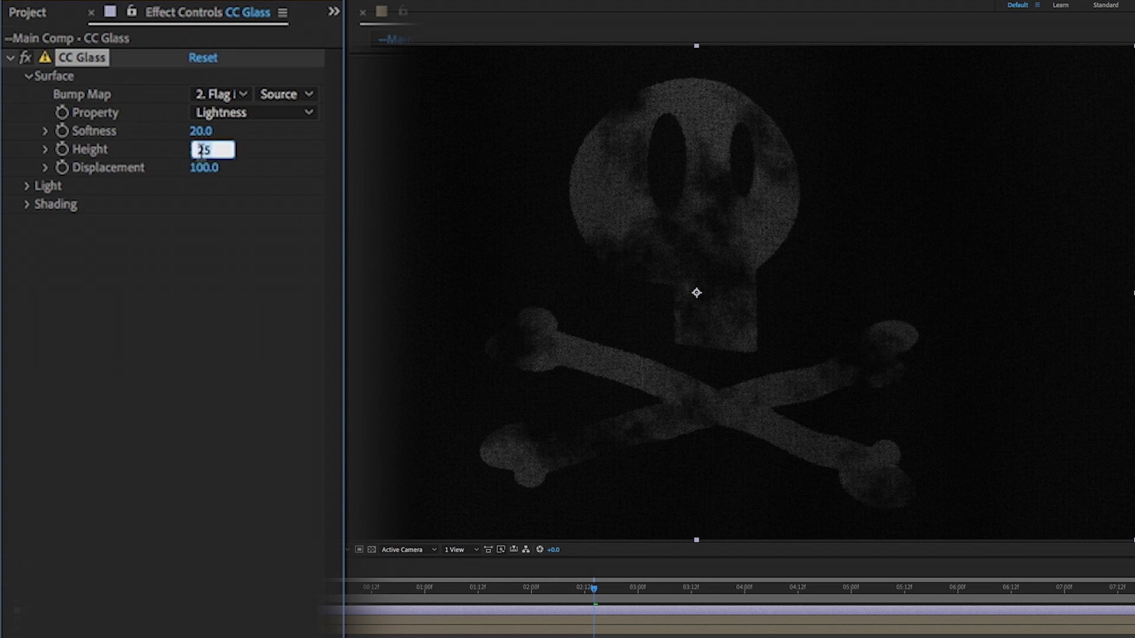
{"action": "type", "text": "0"}
{"action": "key", "text": "Return"}
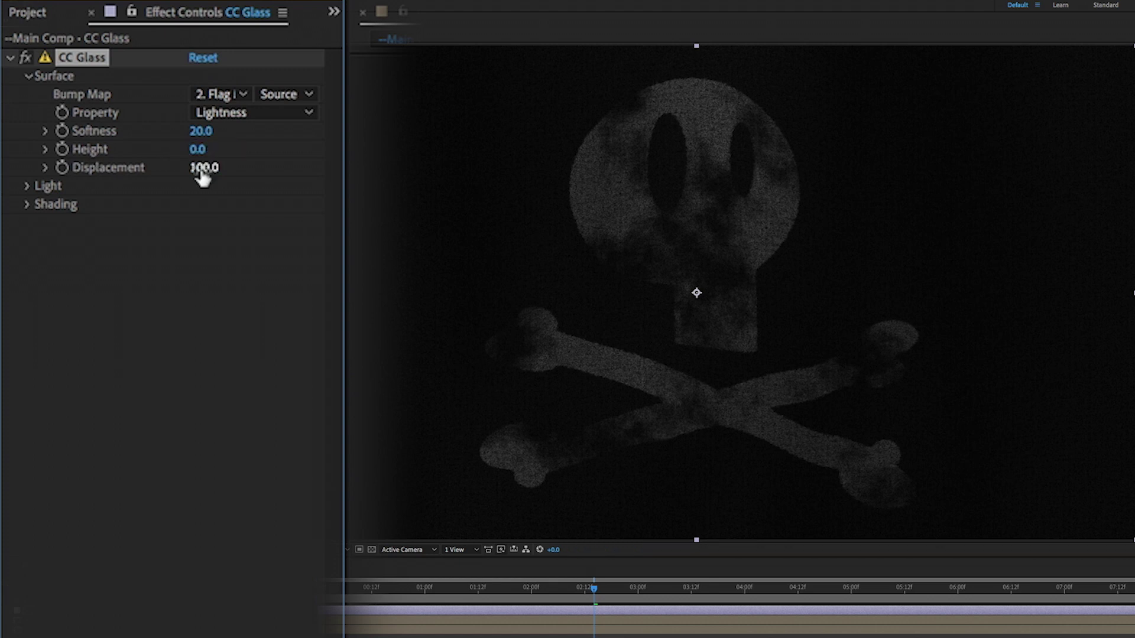
{"action": "left_click", "coordinate": [201, 169]}
{"action": "type", "text": "0"}
{"action": "key", "text": "Return"}
{"action": "key", "text": "ctrl+Down"}
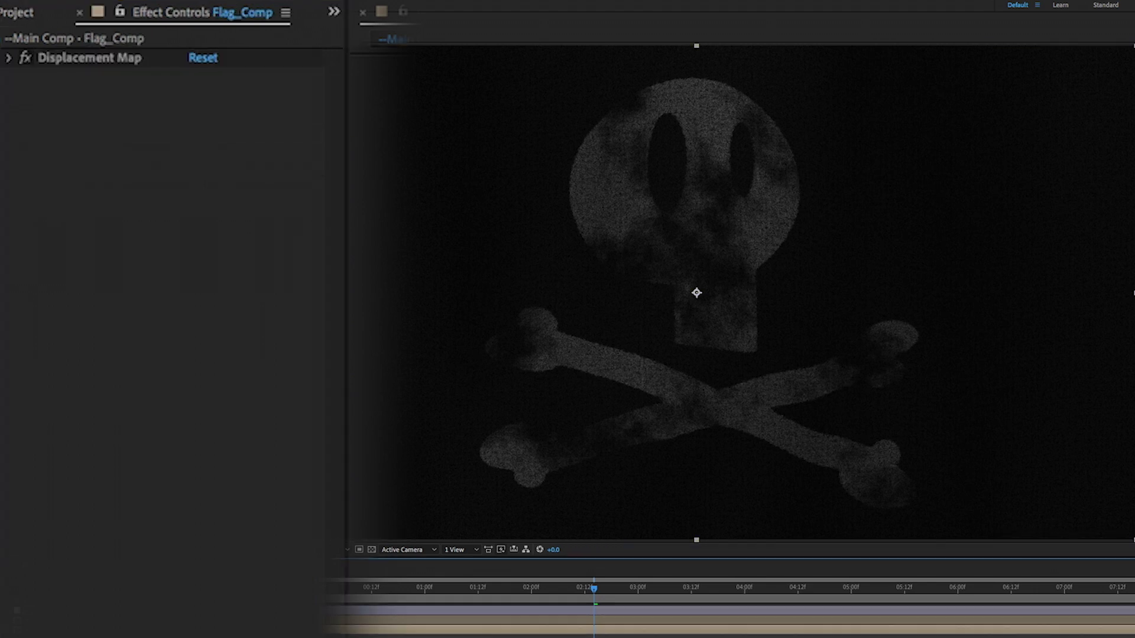
{"action": "left_click", "coordinate": [72, 56]}
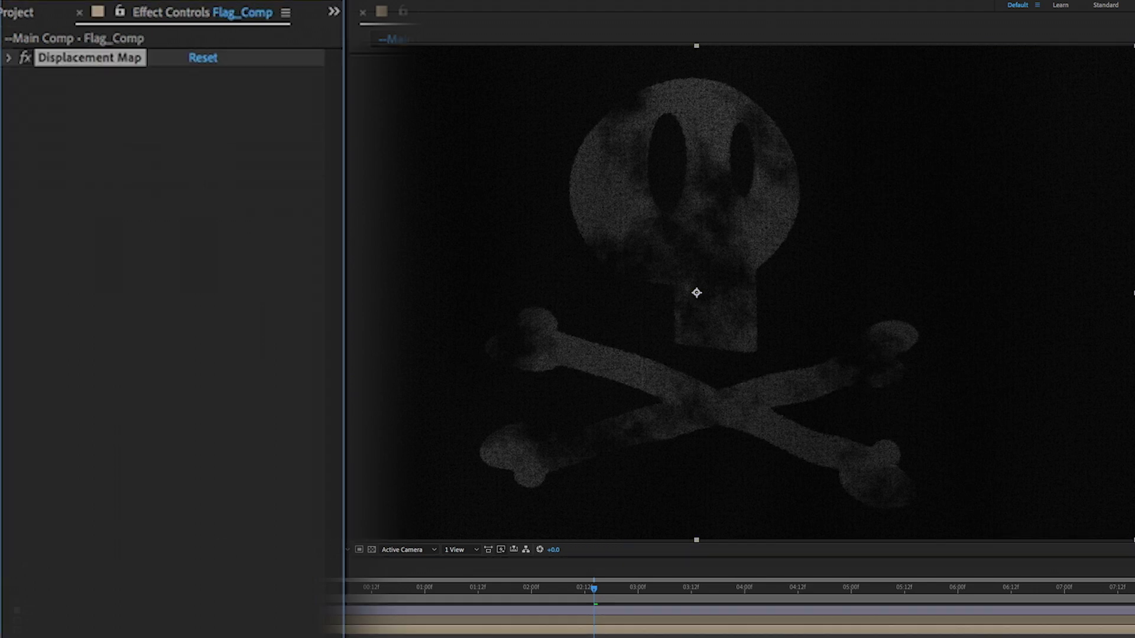
{"action": "key", "text": "ctrl+Up"}
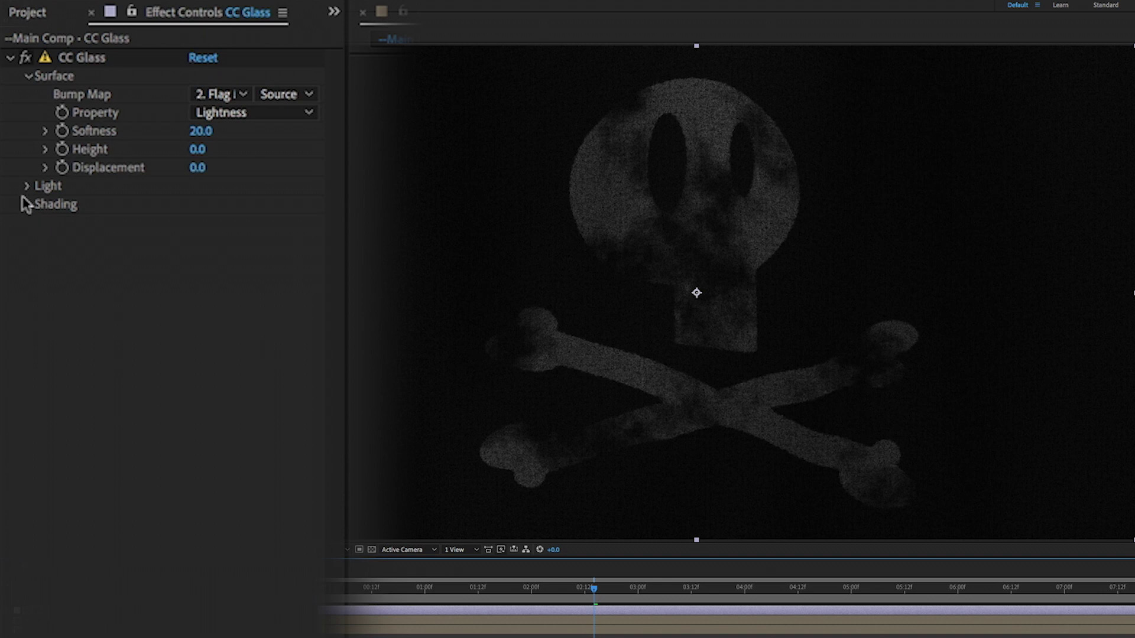
Set the CC Glass effect's lighting to use AE Lights instead of the effect light.
{"action": "left_click", "coordinate": [27, 77]}
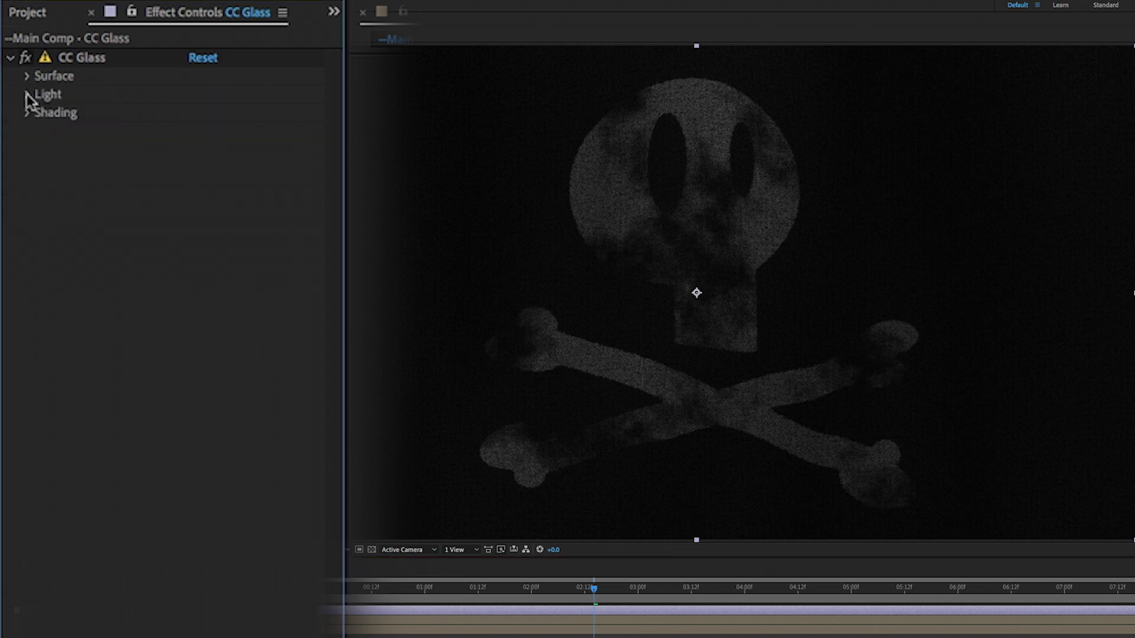
{"action": "left_click", "coordinate": [27, 94]}
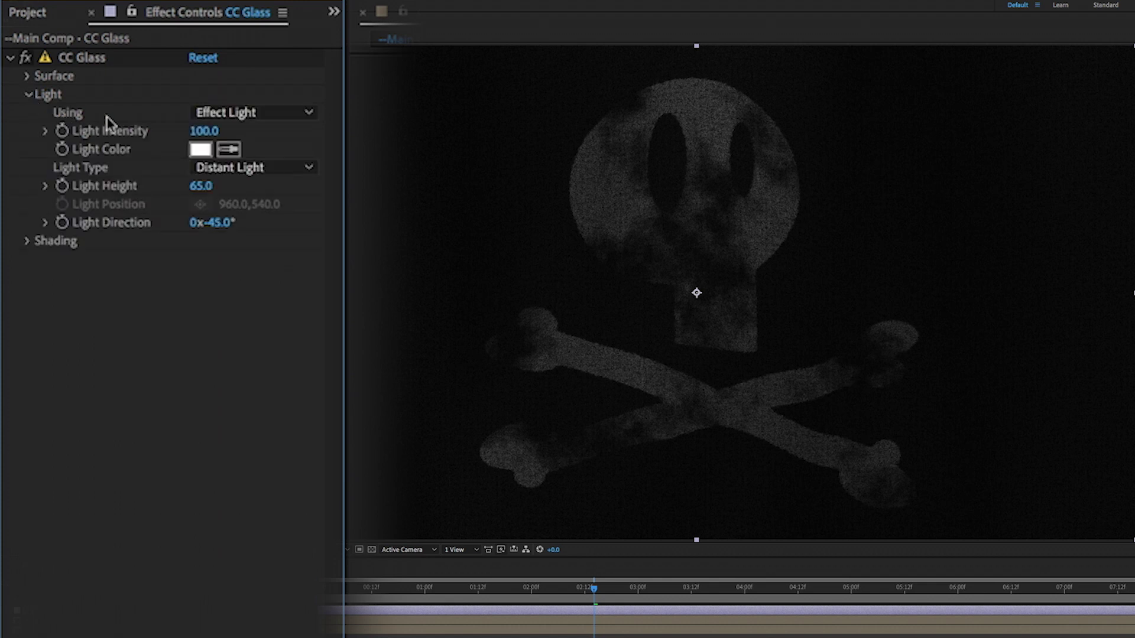
{"action": "left_click", "coordinate": [260, 114]}
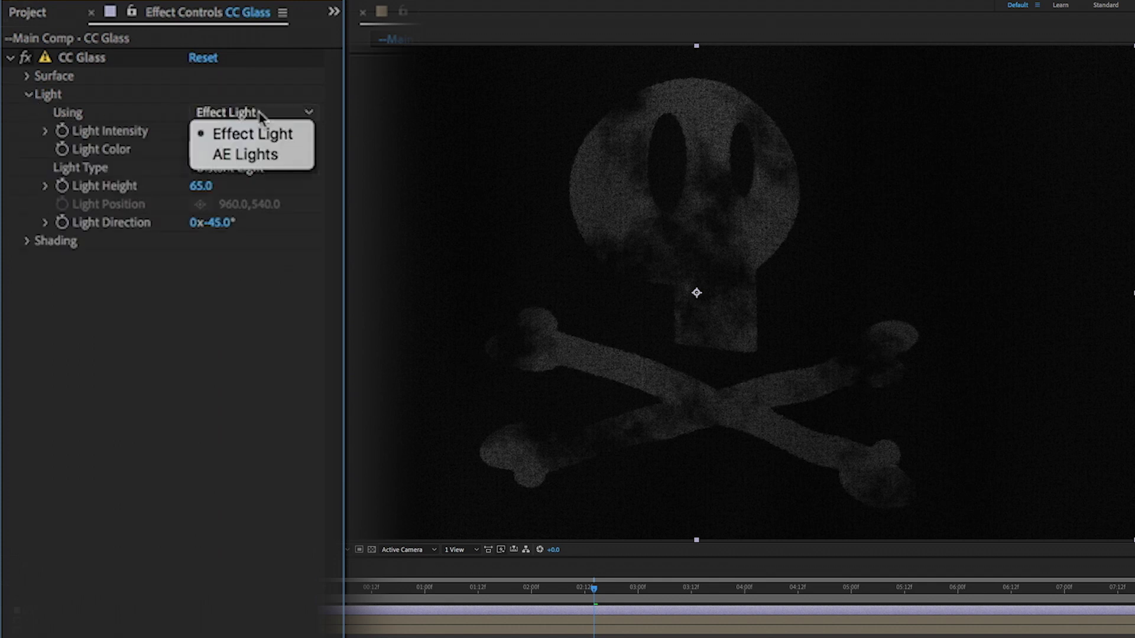
{"action": "left_click", "coordinate": [252, 156]}
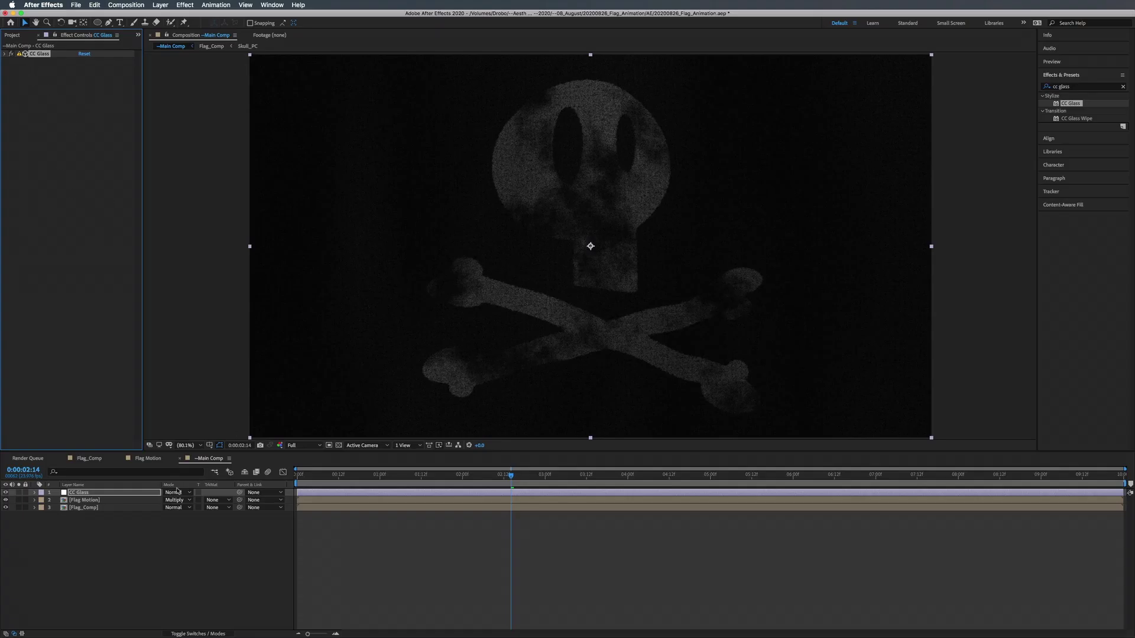
Create a point light above the CC Glass layer with the light cyan color 91EDFF.
{"action": "left_click", "coordinate": [124, 494]}
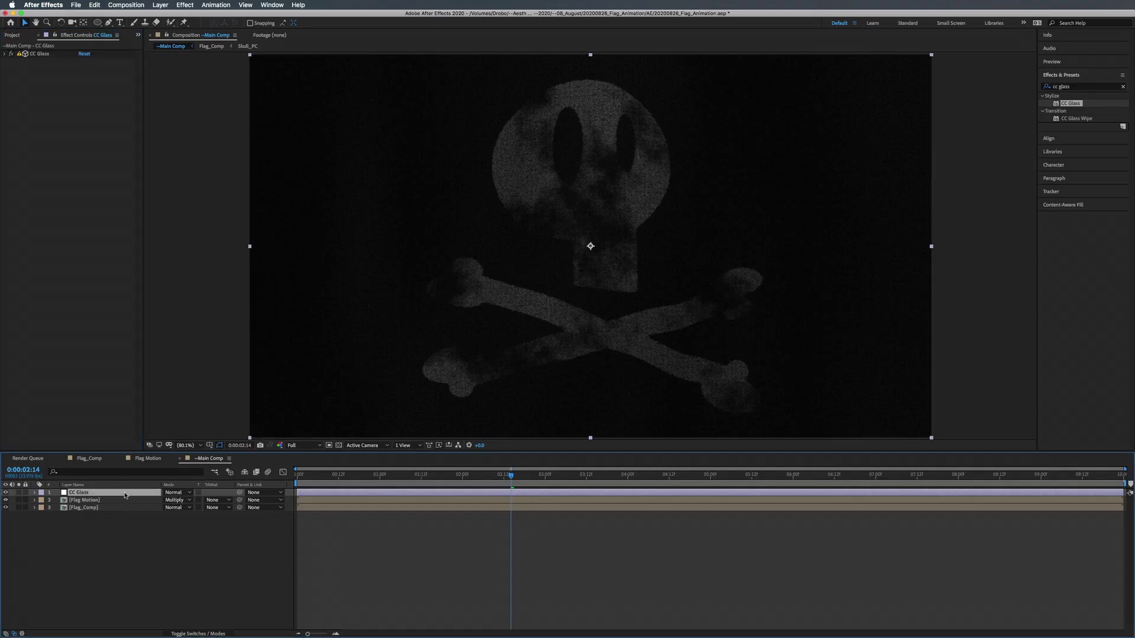
{"action": "left_click", "coordinate": [157, 6]}
{"action": "mouse_move", "coordinate": [160, 16]}
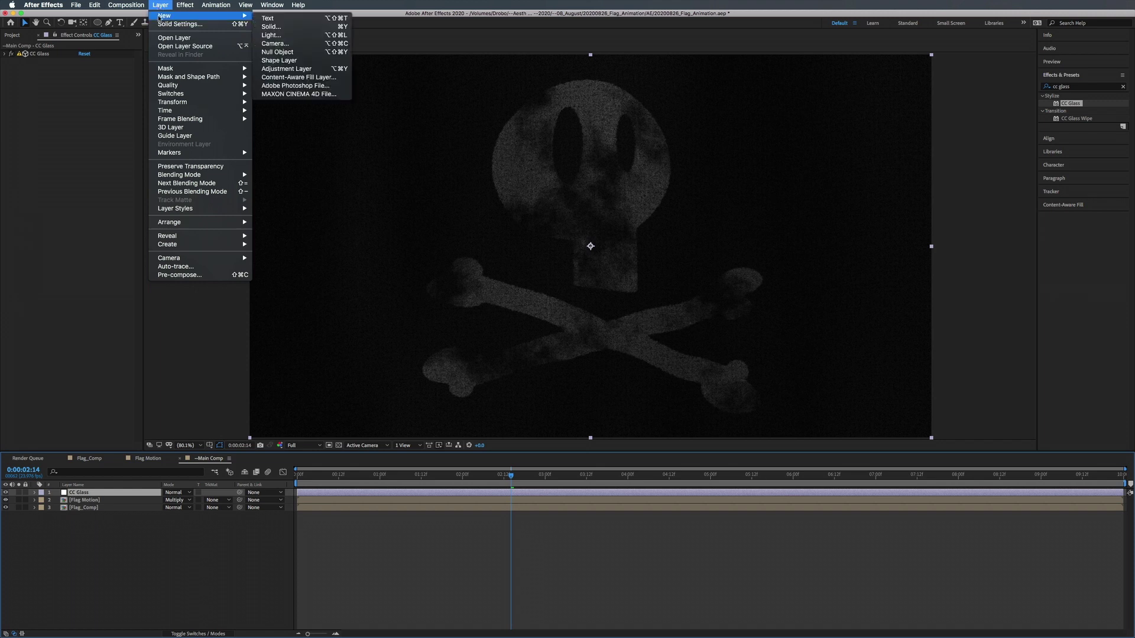
{"action": "left_click", "coordinate": [280, 36]}
{"action": "left_click", "coordinate": [558, 187]}
{"action": "left_click", "coordinate": [198, 468]}
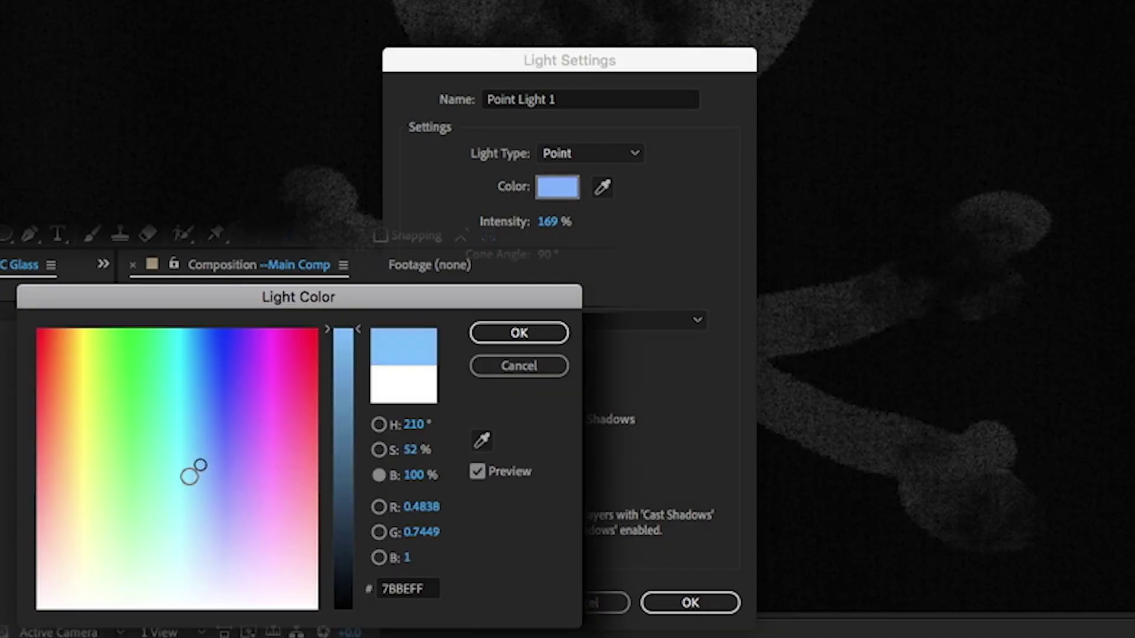
{"action": "mouse_move", "coordinate": [189, 476]}
{"action": "left_mouse_down"}
{"action": "mouse_move", "coordinate": [170, 488]}
{"action": "mouse_move", "coordinate": [183, 488]}
{"action": "left_mouse_up"}
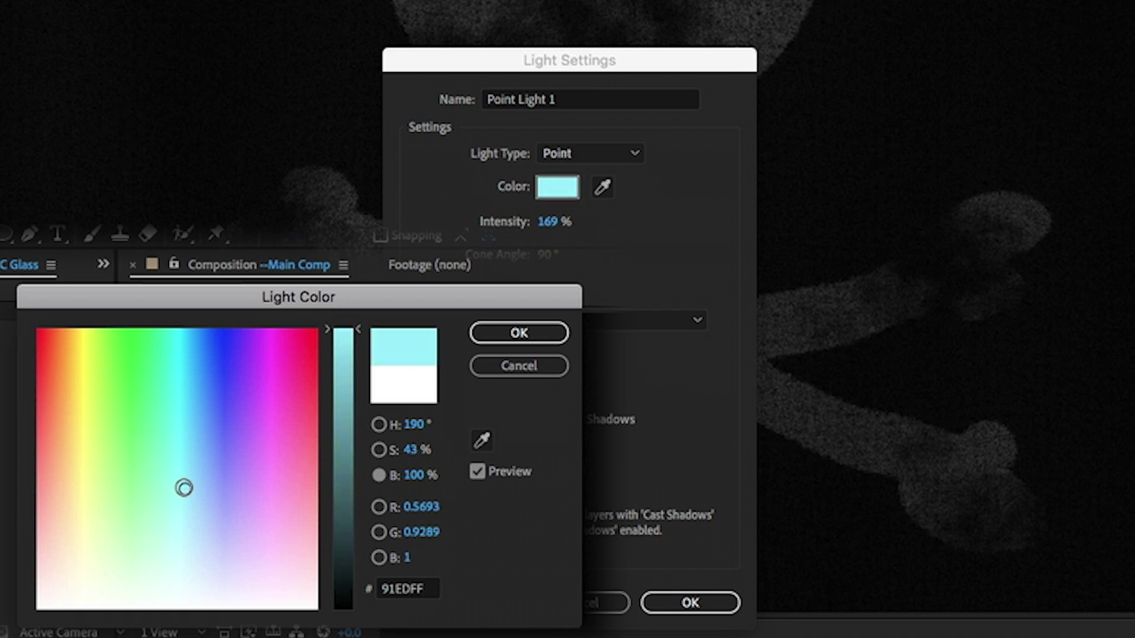
{"action": "left_click", "coordinate": [515, 332]}
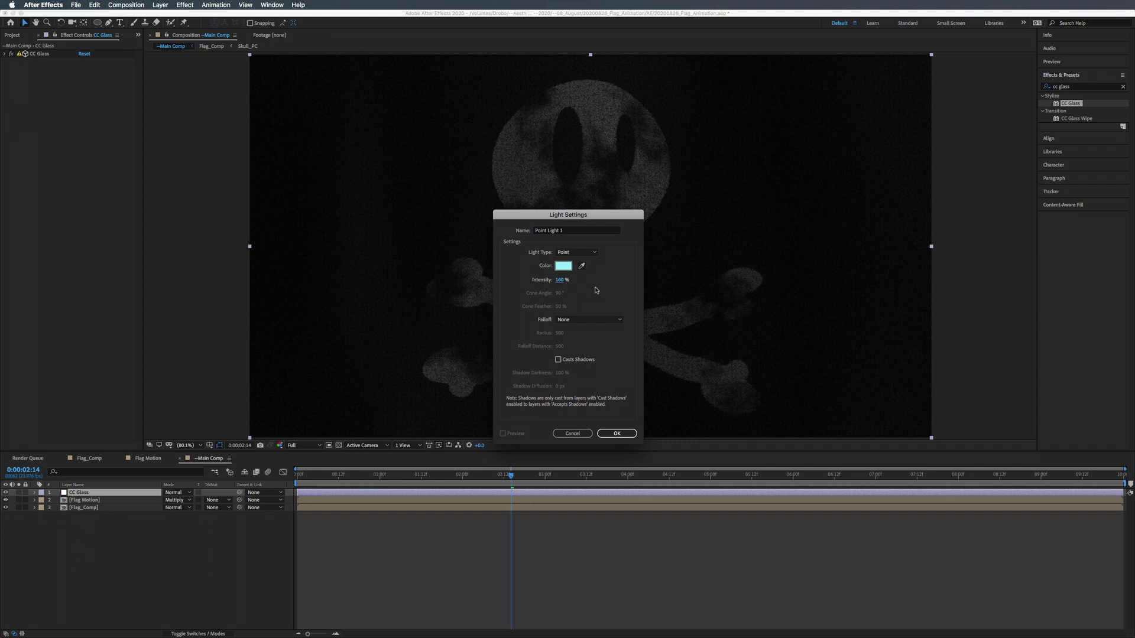
{"action": "left_click", "coordinate": [617, 434]}
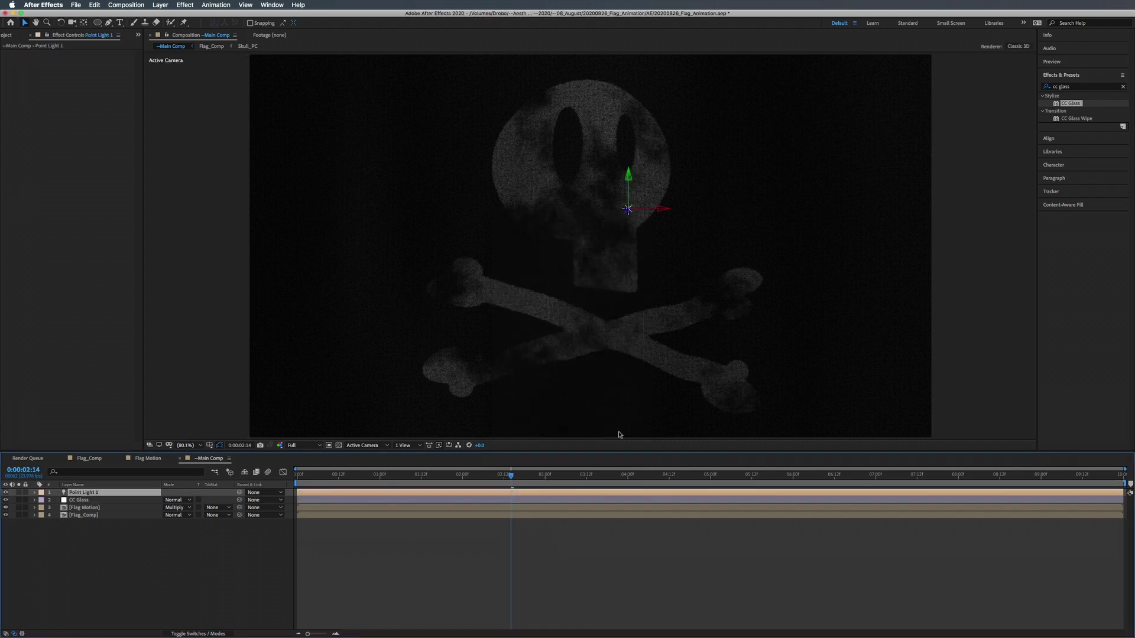
Move Point Light 1 horizontally to the flag's left edge and return to the start of the composition.
{"action": "left_click_drag", "start_coordinate": [606, 209], "coordinate": [310, 191]}
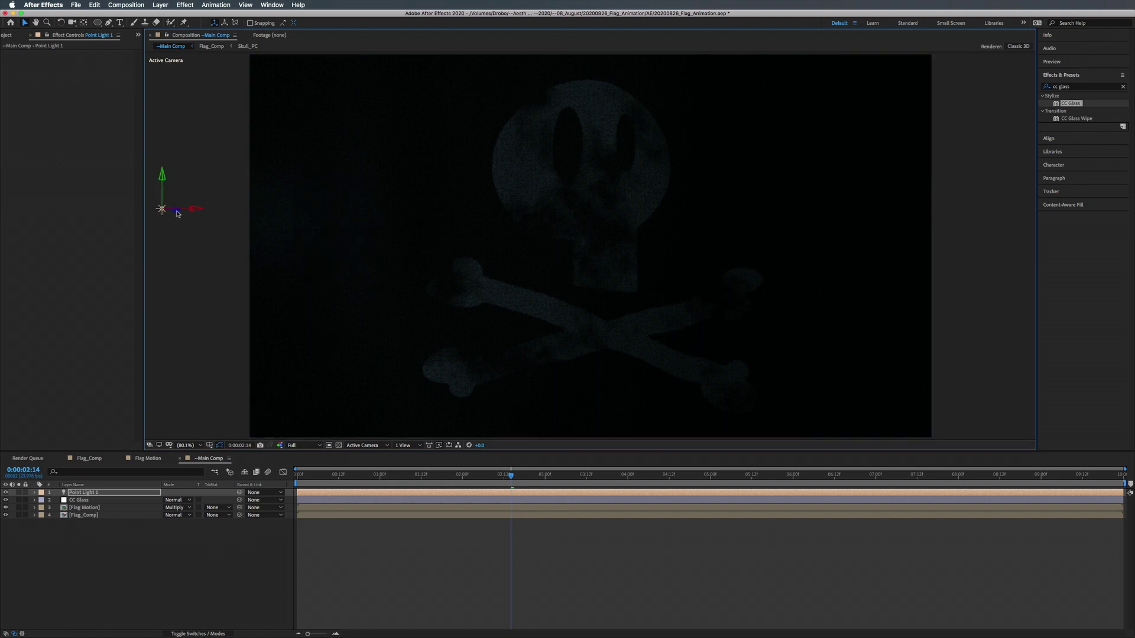
{"action": "left_click_drag", "start_coordinate": [177, 213], "coordinate": [261, 216]}
{"action": "key", "text": "Home"}
Reveal Point Light 1's light options and raise its Intensity to 370%.
{"action": "key", "text": "a"}
{"action": "key", "text": "a"}
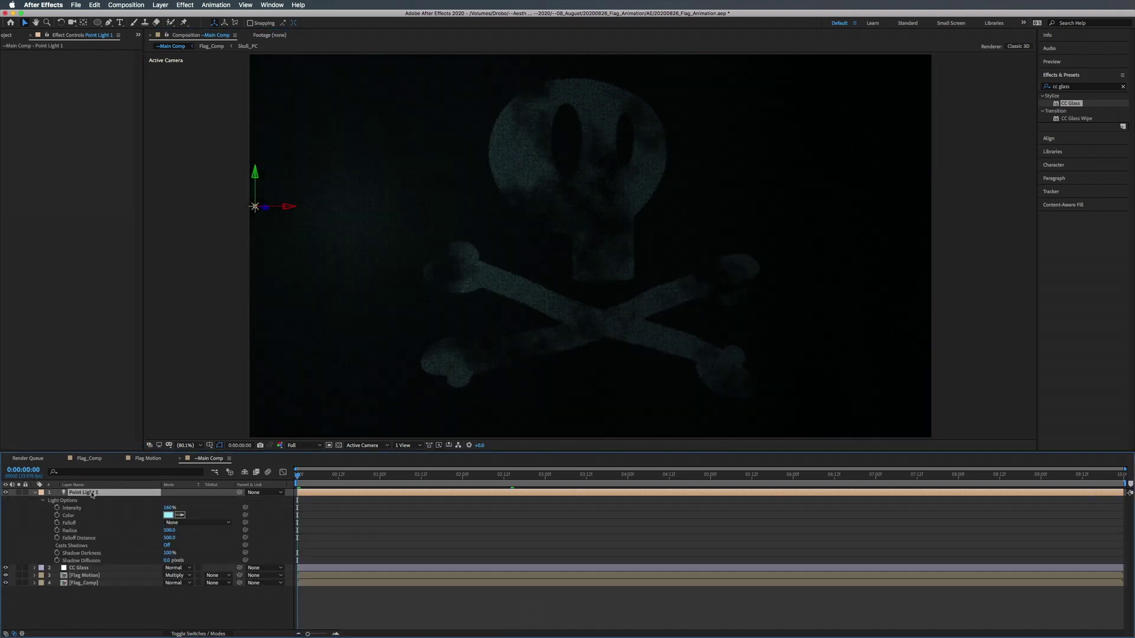
{"action": "key", "text": "a"}
{"action": "key", "text": "a"}
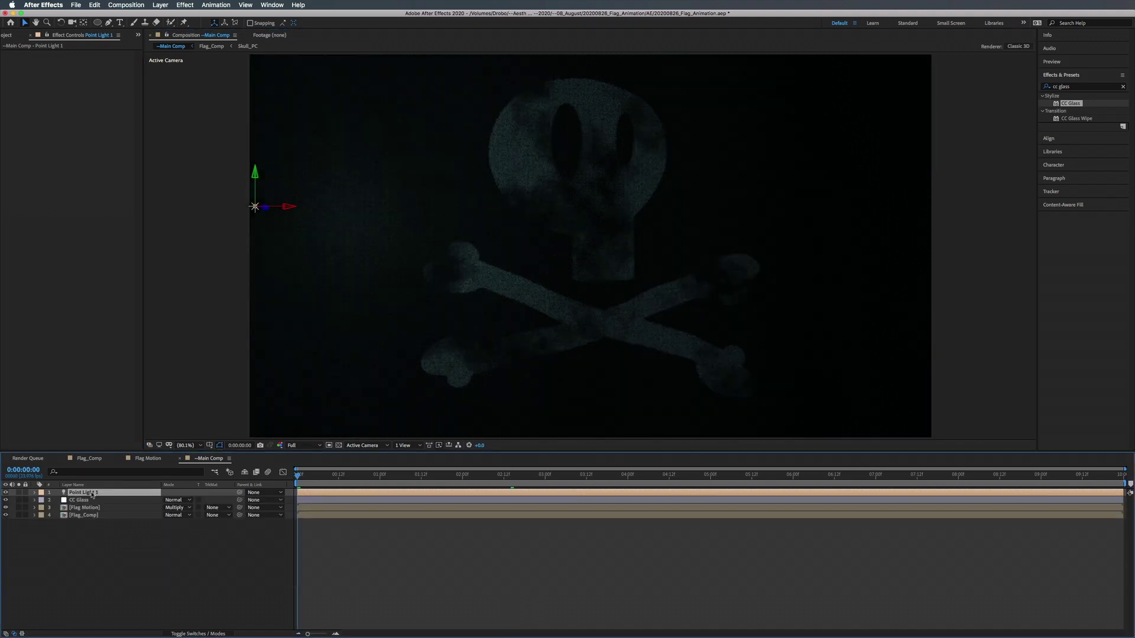
{"action": "key", "text": "a"}
{"action": "key", "text": "a"}
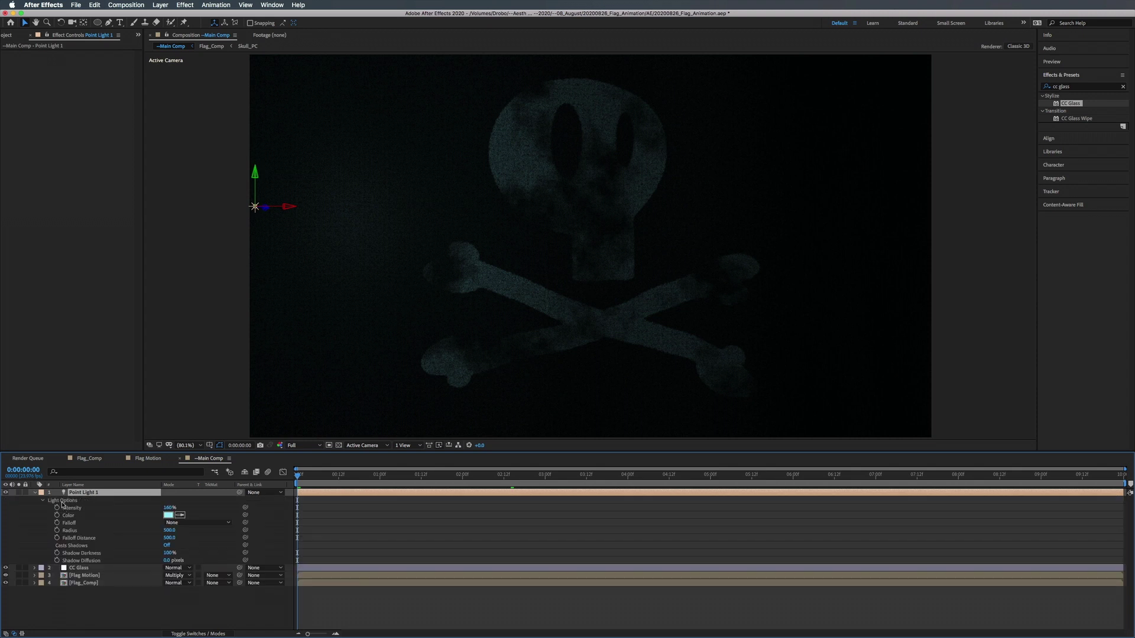
{"action": "left_click_drag", "start_coordinate": [165, 508], "coordinate": [232, 509]}
{"action": "left_click_drag", "start_coordinate": [462, 457], "coordinate": [518, 456]}
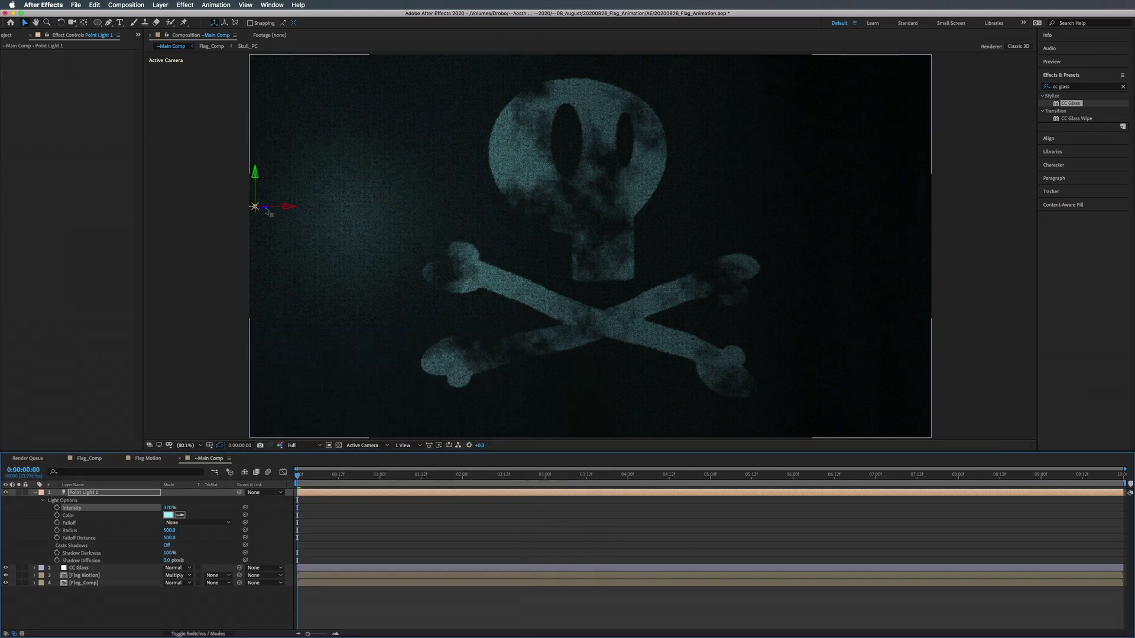
Move Point Light 1 farther out, beyond the flag's left edge, with the composition viewed at 50%.
{"action": "left_click_drag", "start_coordinate": [269, 211], "coordinate": [198, 199]}
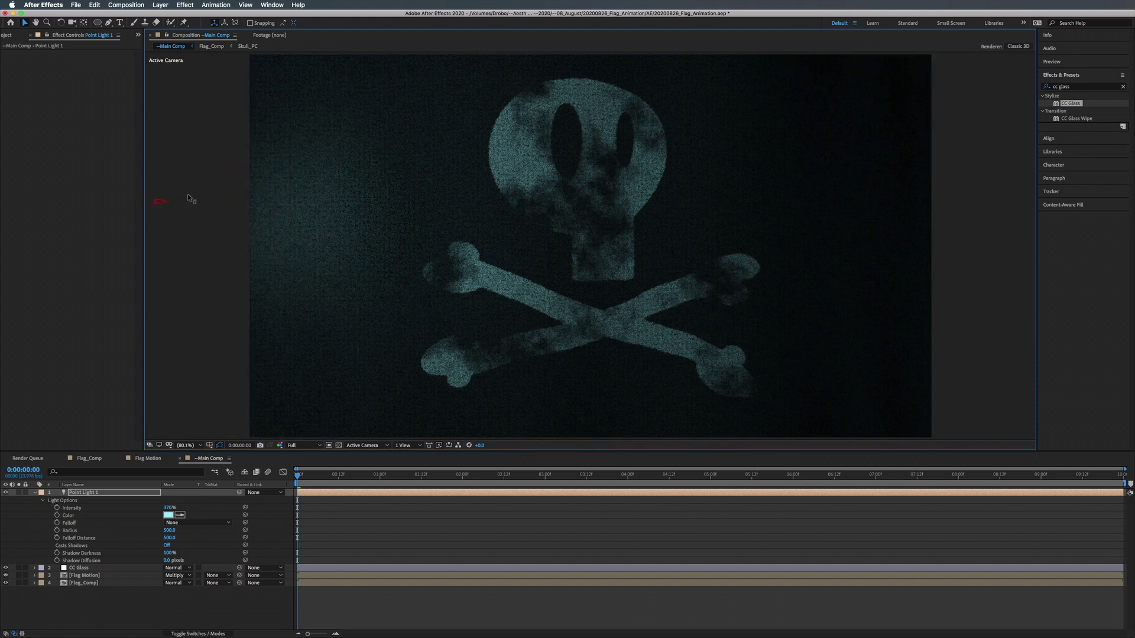
{"action": "key", "text": "comma"}
{"action": "key", "text": "comma"}
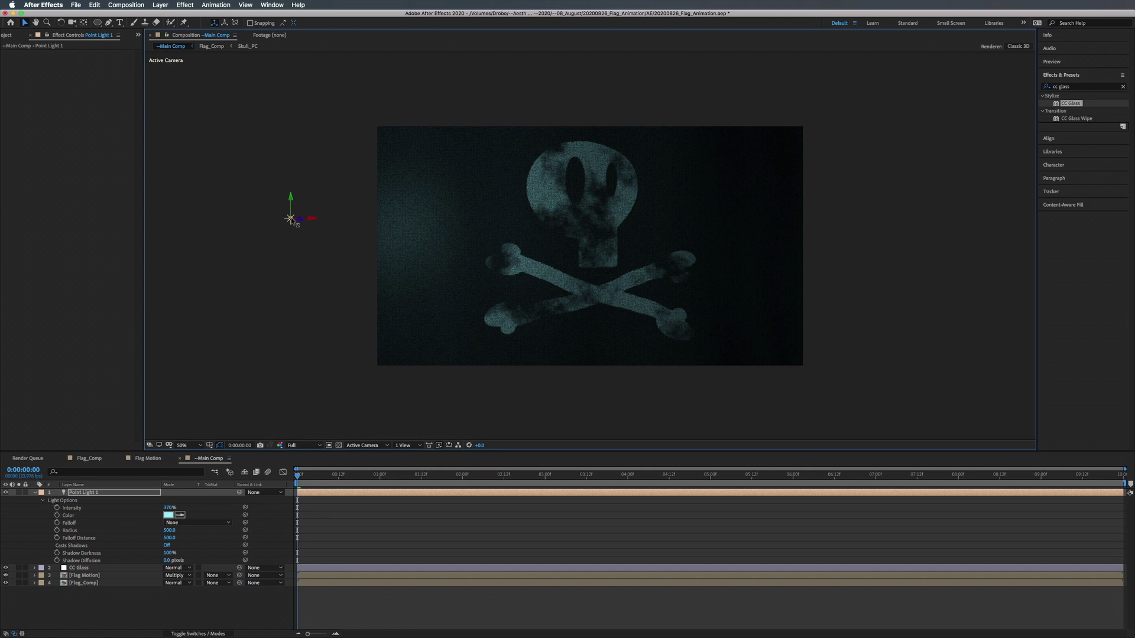
Duplicate Point Light 1 and place the copy beyond the flag's right edge at the same height.
{"action": "key", "text": "super+d"}
{"action": "left_click_drag", "start_coordinate": [313, 221], "coordinate": [688, 245]}
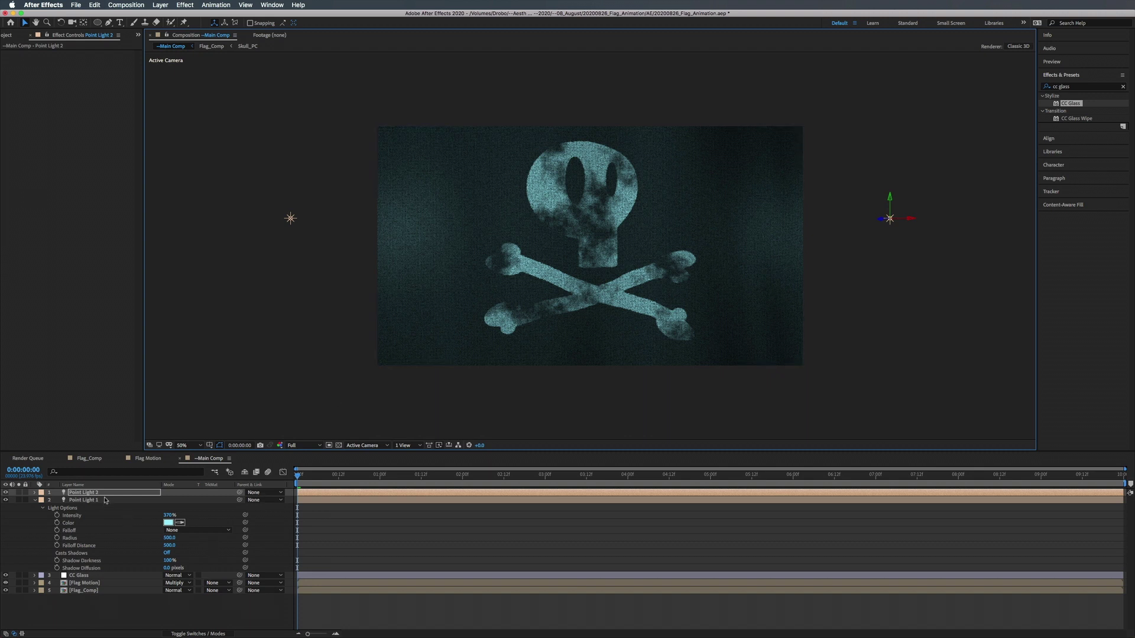
Reveal Point Light 2's light options and change its light color to a pale orange, #FFCE9E.
{"action": "key", "text": "a"}
{"action": "key", "text": "a"}
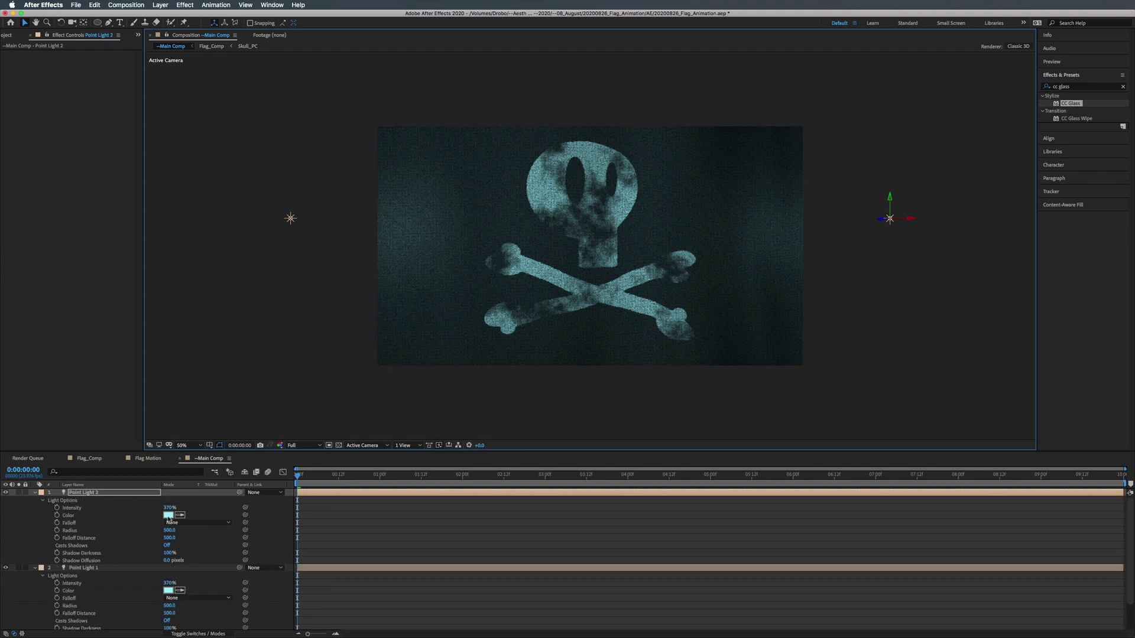
{"action": "left_click", "coordinate": [167, 516]}
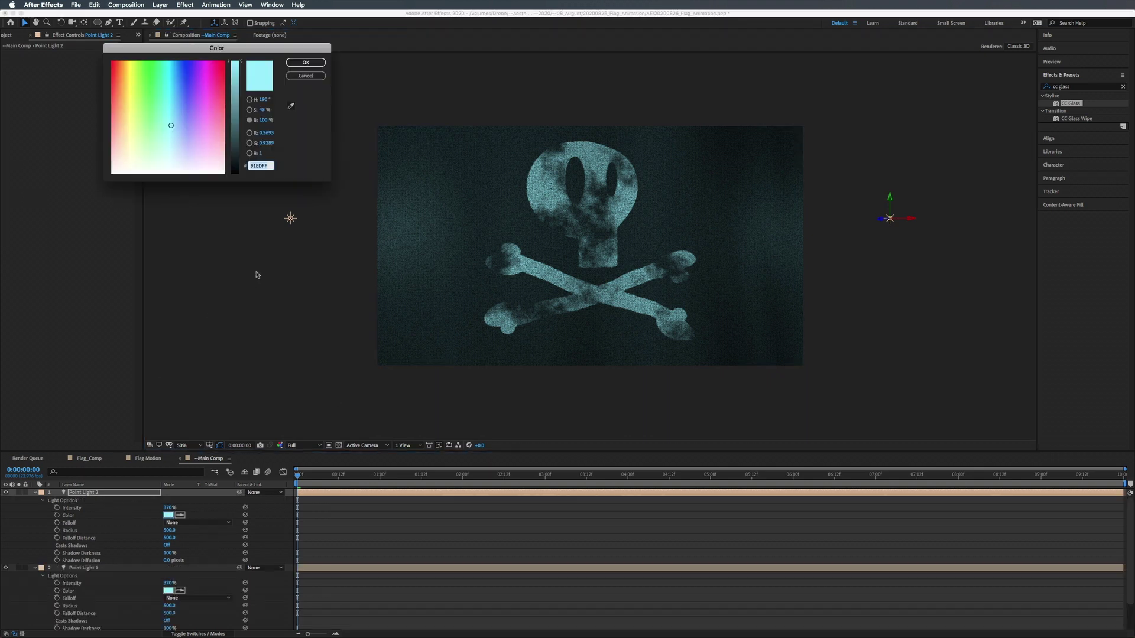
{"action": "left_click_drag", "start_coordinate": [171, 122], "coordinate": [123, 130]}
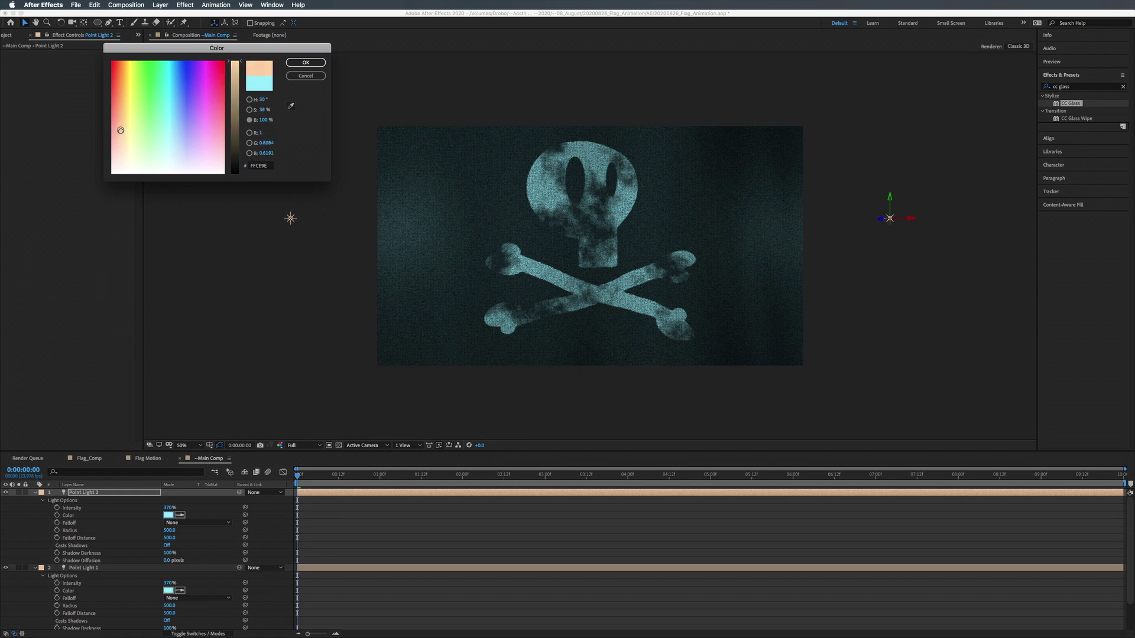
{"action": "left_click", "coordinate": [305, 63]}
Collapse the properties of both point lights and play back the two-colored lighting on the waving flag.
{"action": "left_click", "coordinate": [35, 492]}
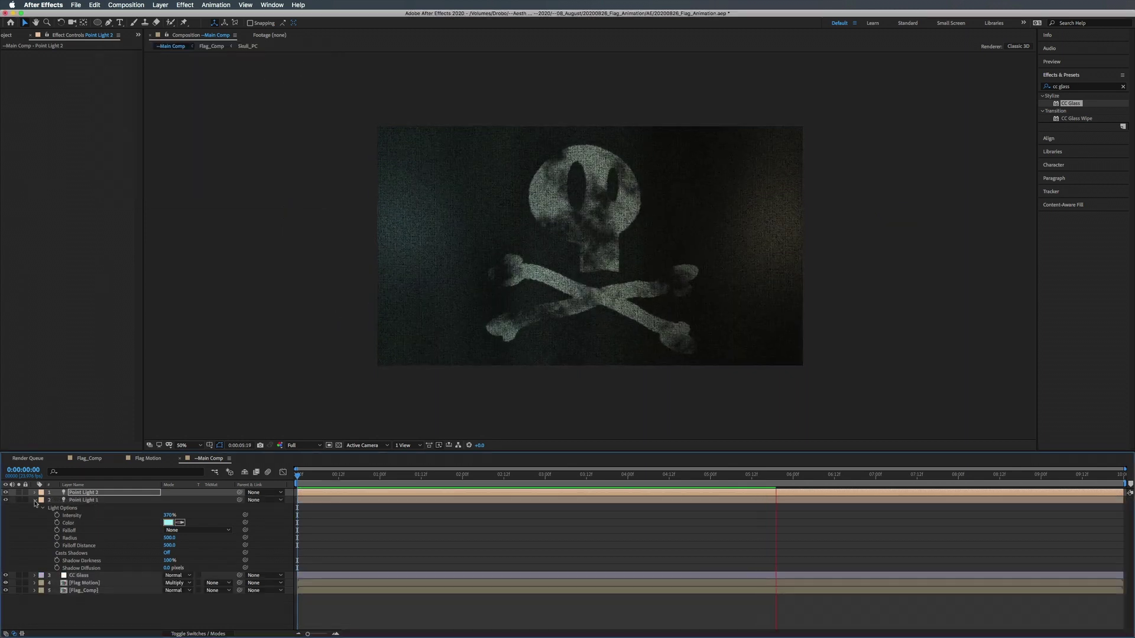
{"action": "left_click", "coordinate": [35, 500]}
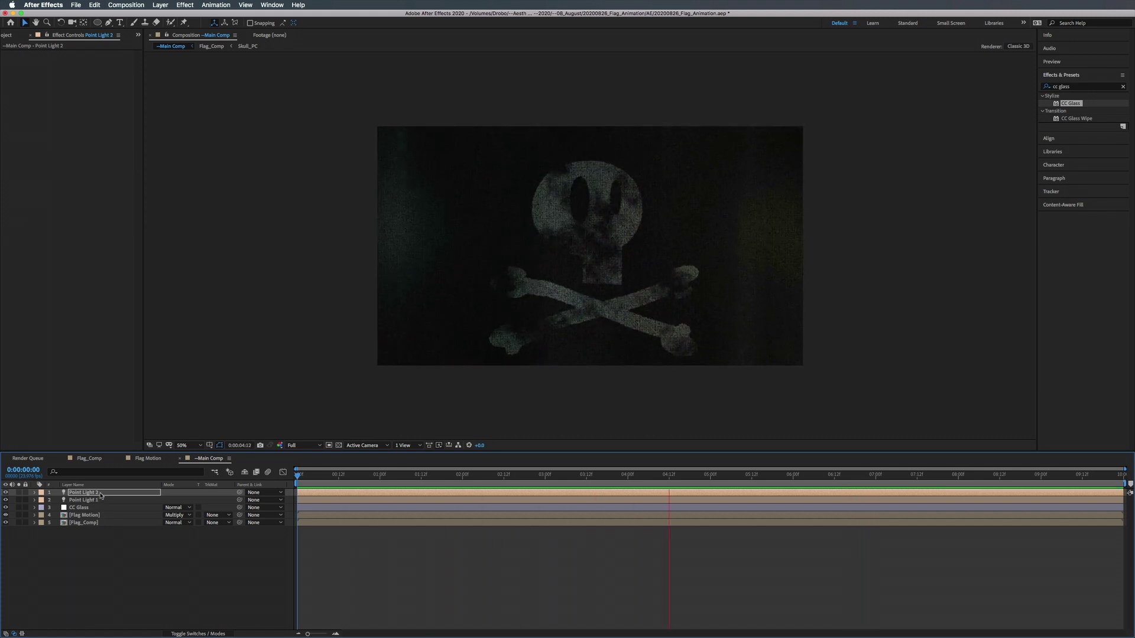
{"action": "key", "text": "space"}
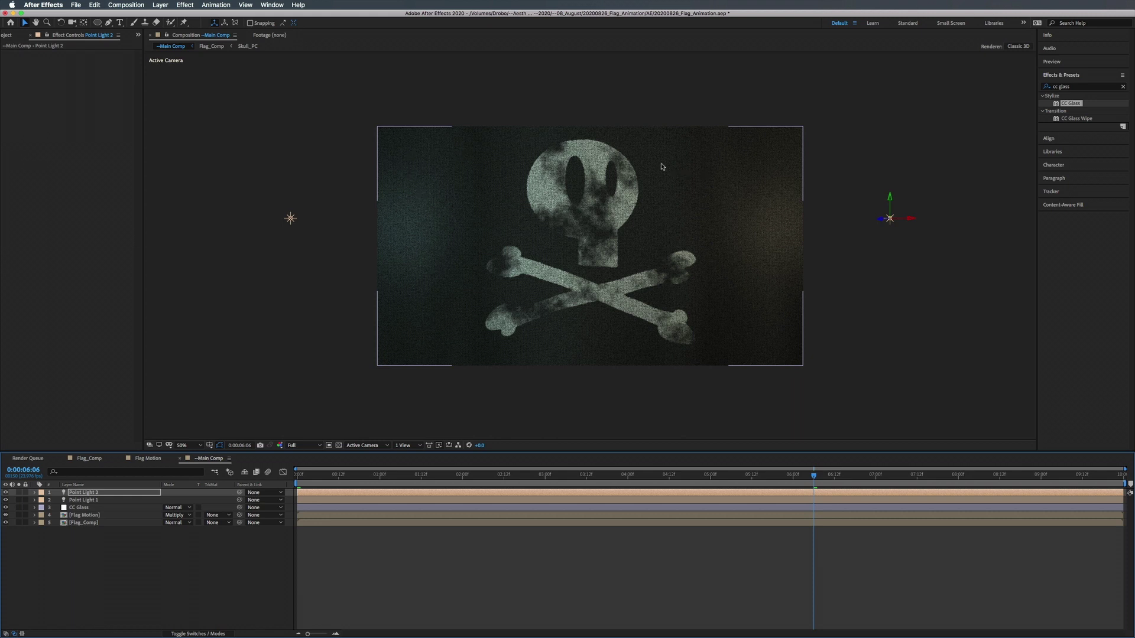
Open Flag_Comp and start a new comp-sized solid named Dirt 01, with the layer list showing layer names.
{"action": "double_click", "coordinate": [80, 524]}
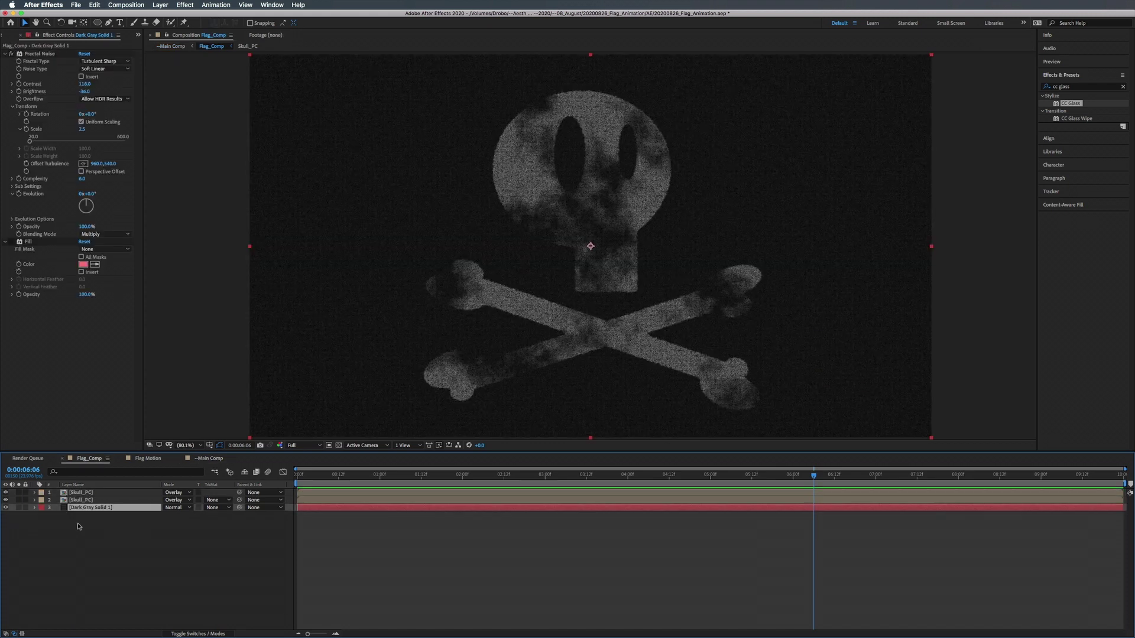
{"action": "left_click", "coordinate": [74, 485]}
{"action": "left_click", "coordinate": [84, 492]}
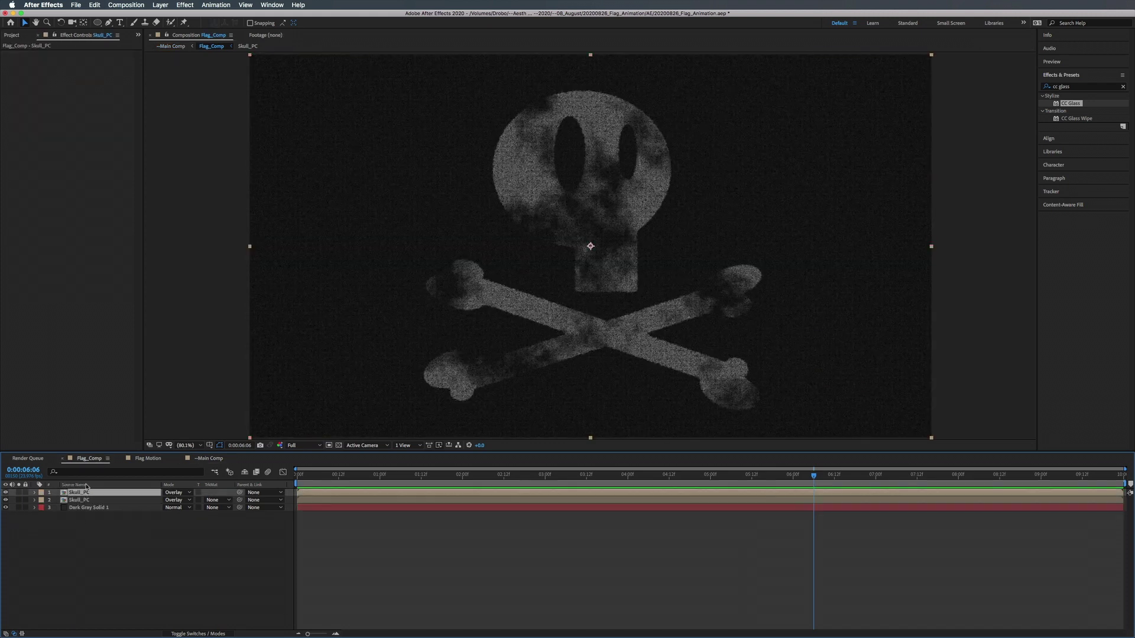
{"action": "left_click", "coordinate": [86, 486]}
{"action": "right_click", "coordinate": [91, 548]}
{"action": "mouse_move", "coordinate": [108, 540]}
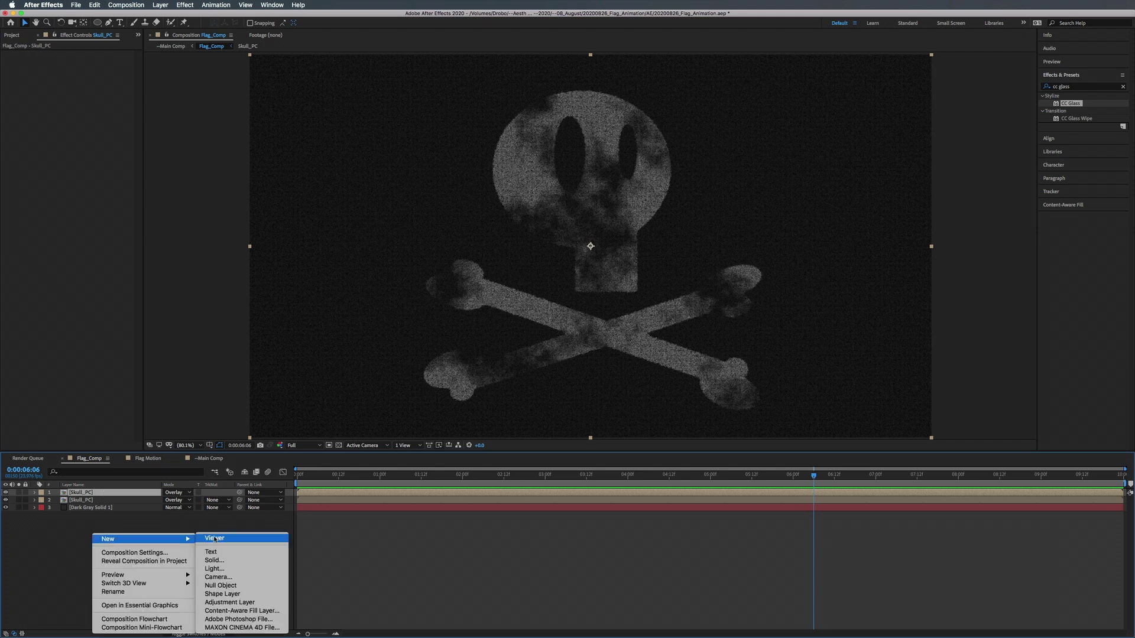
{"action": "left_click", "coordinate": [228, 561]}
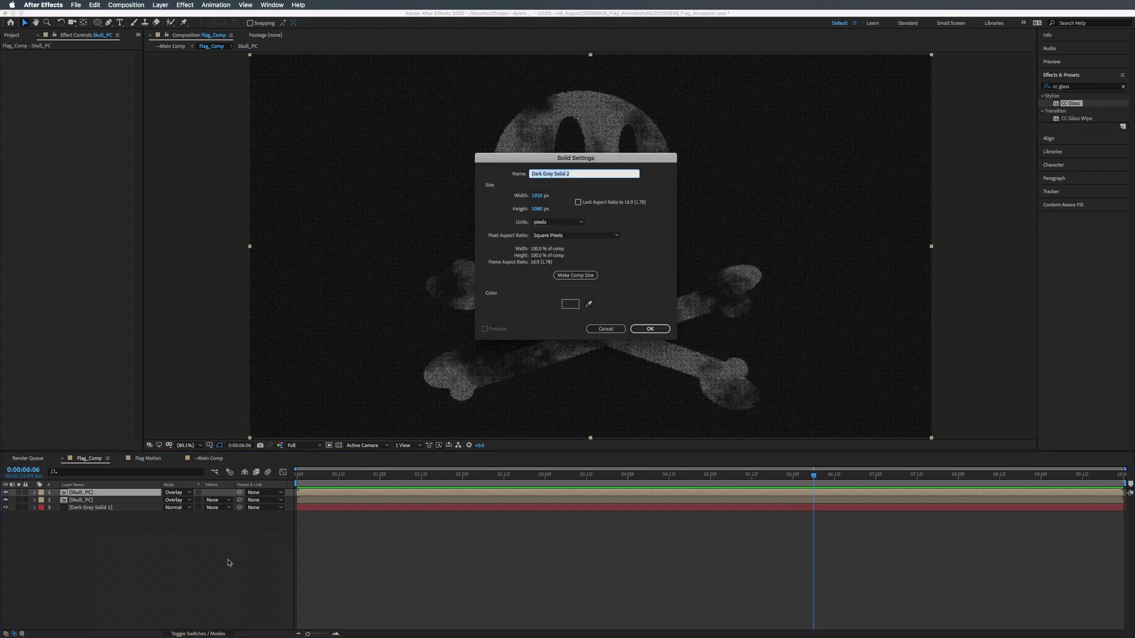
{"action": "type", "text": "Dirt 01"}
Give the Dirt 01 solid a muted brown color, #674D33, and create it above the skull layers.
{"action": "left_click", "coordinate": [570, 304]}
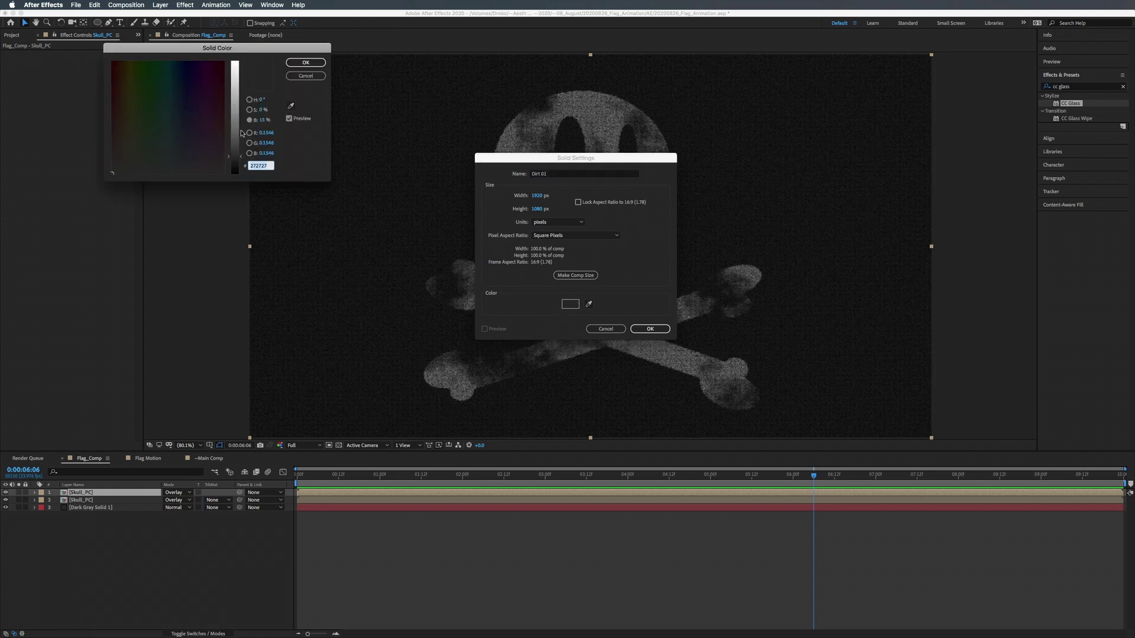
{"action": "left_click_drag", "start_coordinate": [240, 132], "coordinate": [238, 139]}
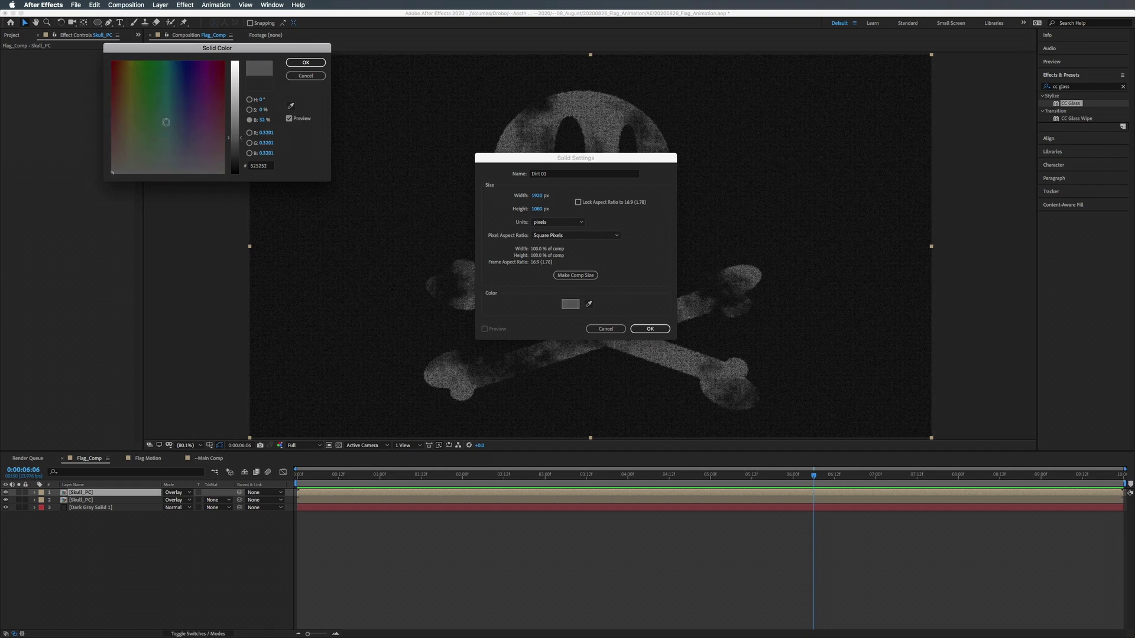
{"action": "left_click_drag", "start_coordinate": [134, 131], "coordinate": [120, 133]}
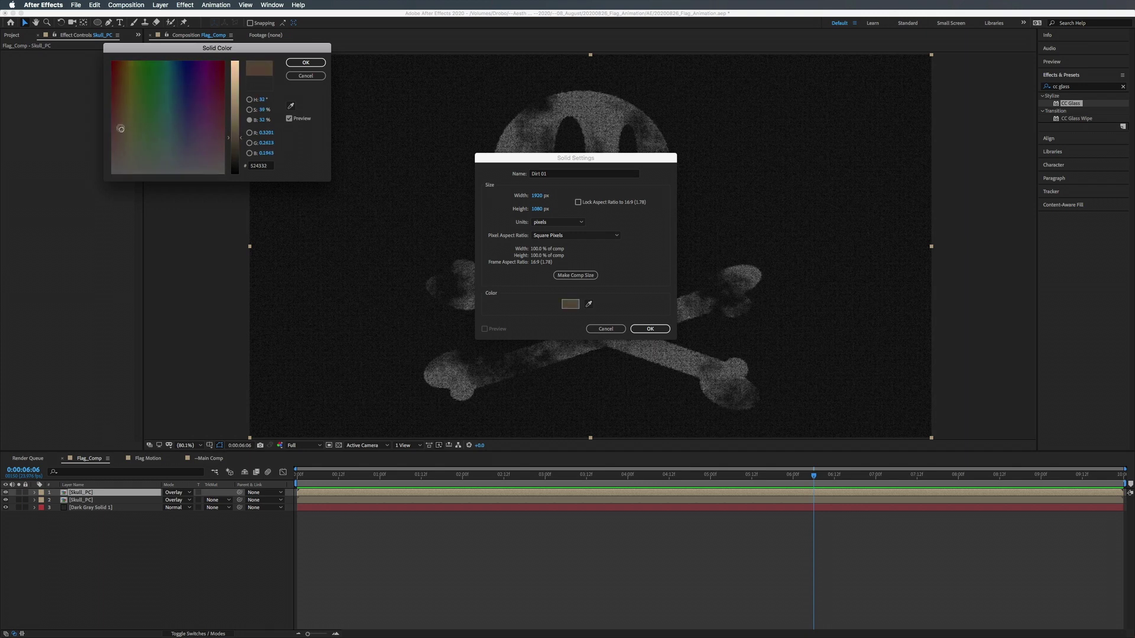
{"action": "left_click_drag", "start_coordinate": [241, 137], "coordinate": [241, 128]}
{"action": "left_click_drag", "start_coordinate": [121, 127], "coordinate": [120, 117]}
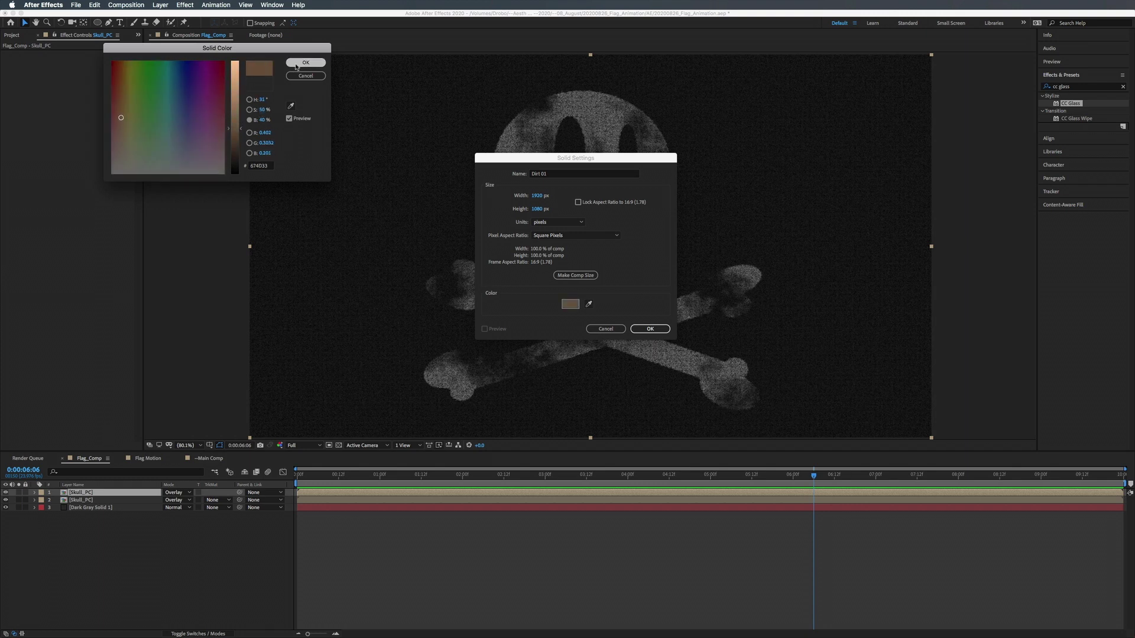
{"action": "left_click", "coordinate": [306, 64]}
{"action": "left_click", "coordinate": [650, 328]}
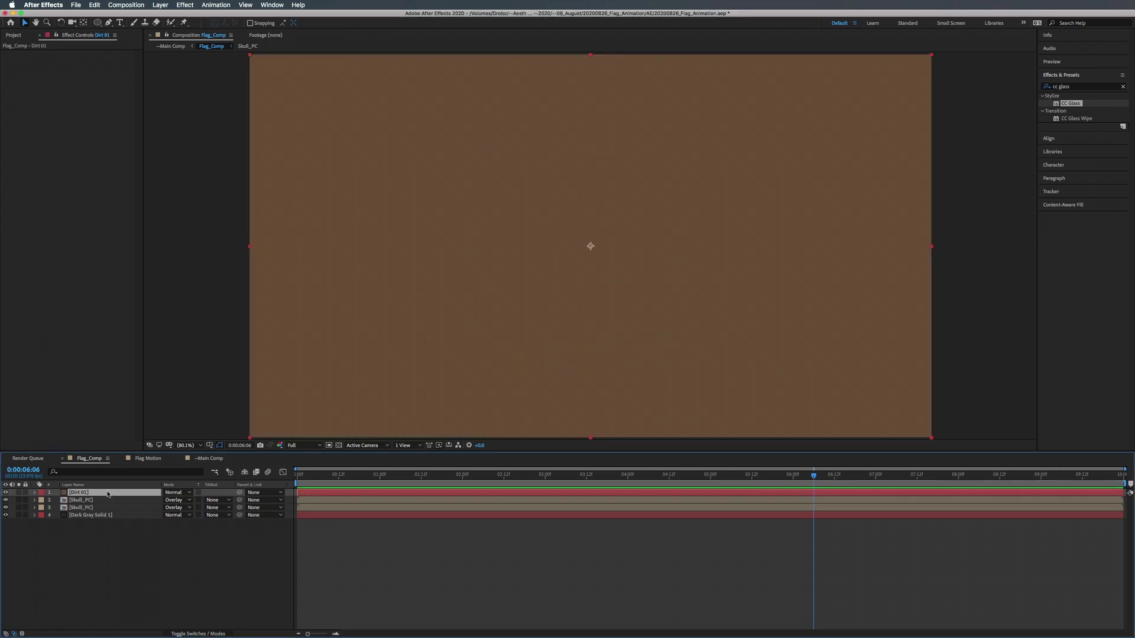
Find the Noise & Grain Fractal Noise effect and apply it to the Dirt 01 layer.
{"action": "key", "text": "super+5"}
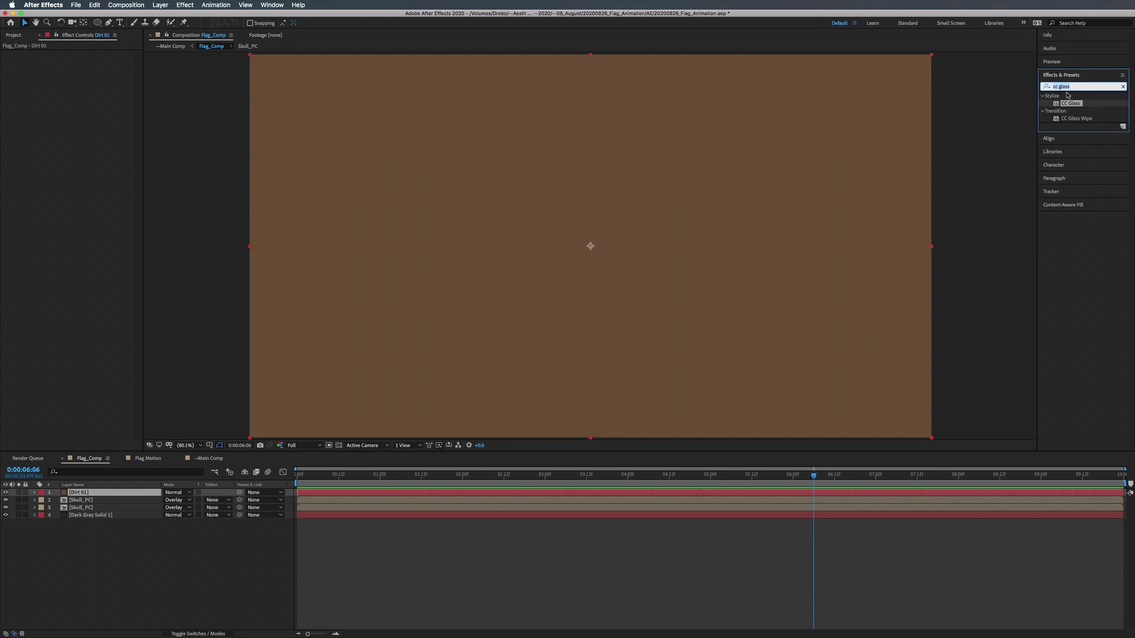
{"action": "type", "text": "fract"}
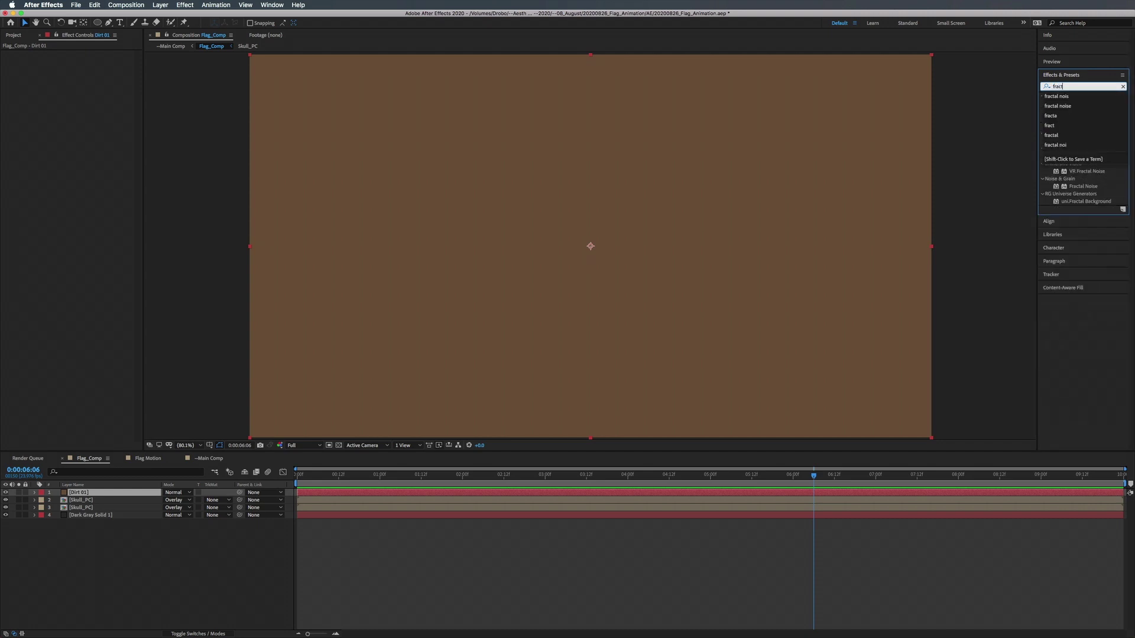
{"action": "type", "text": "al nois"}
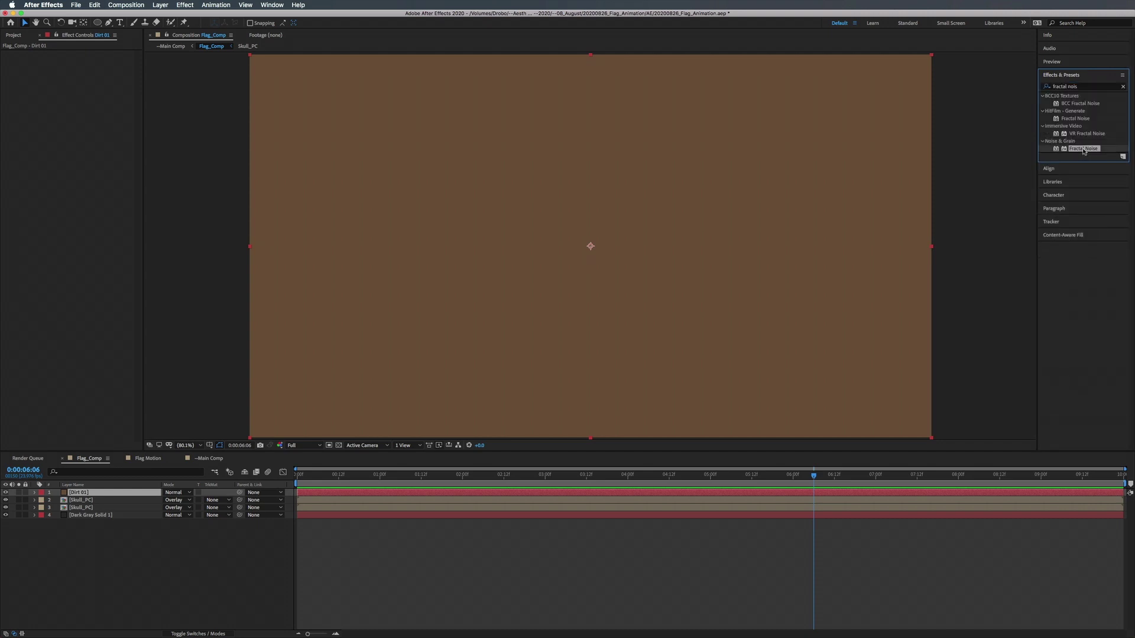
{"action": "left_click_drag", "start_coordinate": [1083, 148], "coordinate": [803, 498]}
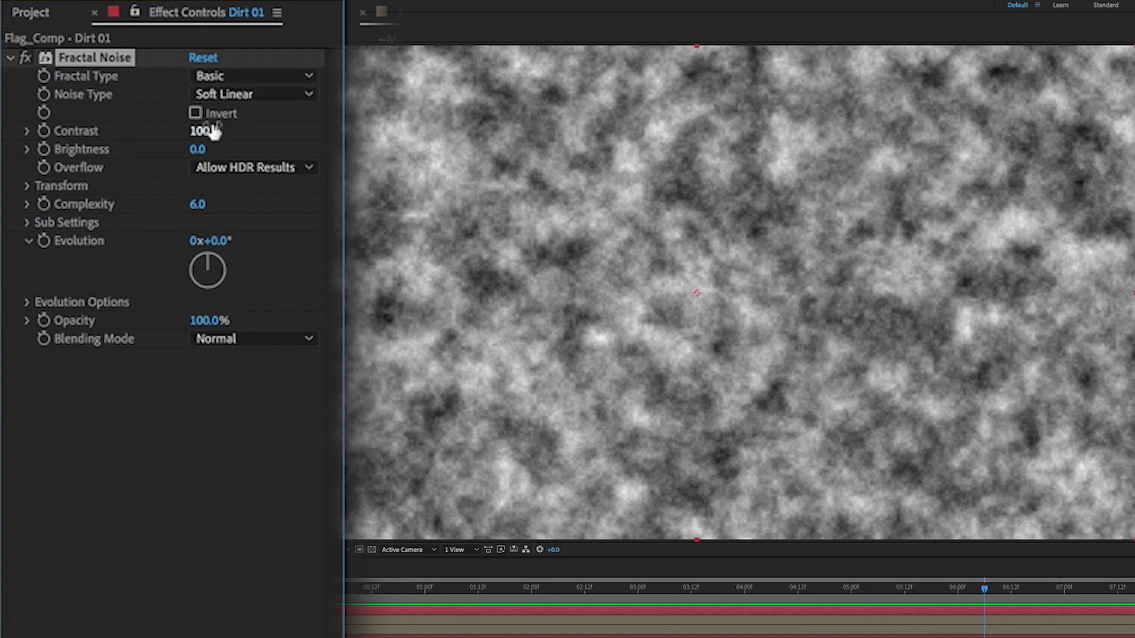
Set Dirt 01's Fractal Noise to Contrast 148, Brightness 5 and transform Scale 207.
{"action": "mouse_move", "coordinate": [204, 131]}
{"action": "left_mouse_down"}
{"action": "mouse_move", "coordinate": [247, 131]}
{"action": "mouse_move", "coordinate": [206, 152]}
{"action": "left_mouse_up"}
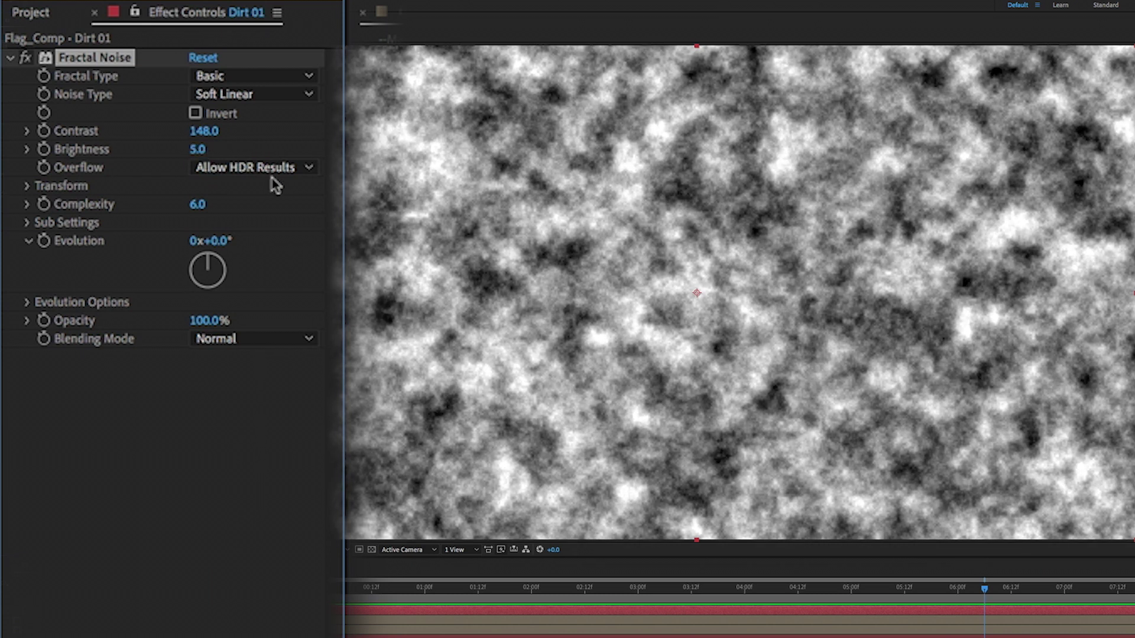
{"action": "left_click", "coordinate": [27, 186]}
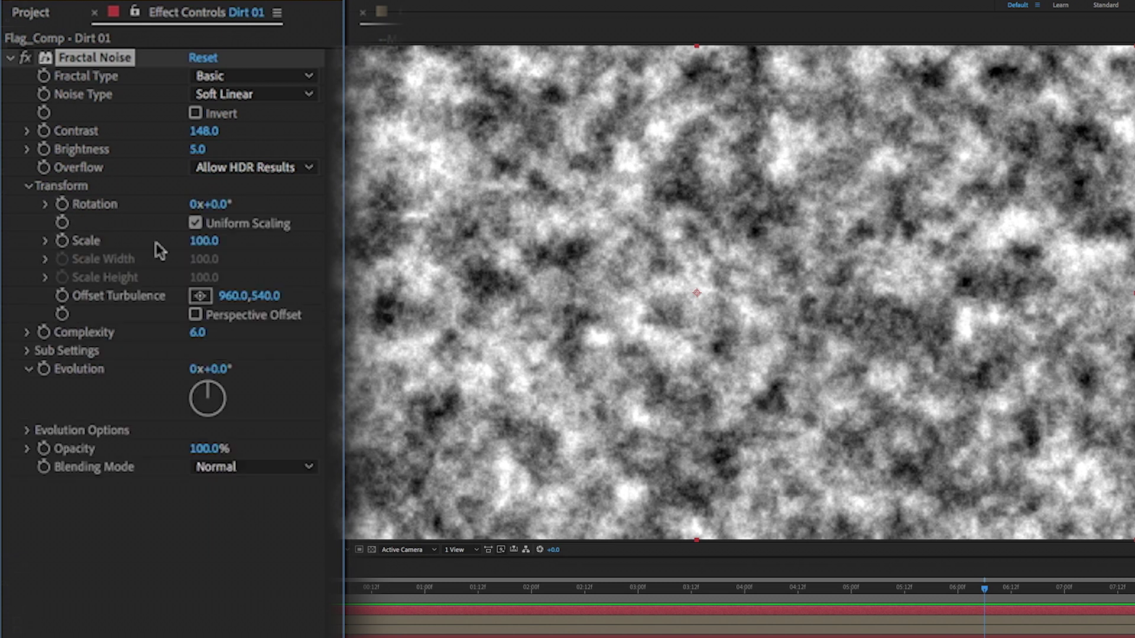
{"action": "left_click_drag", "start_coordinate": [204, 240], "coordinate": [313, 241]}
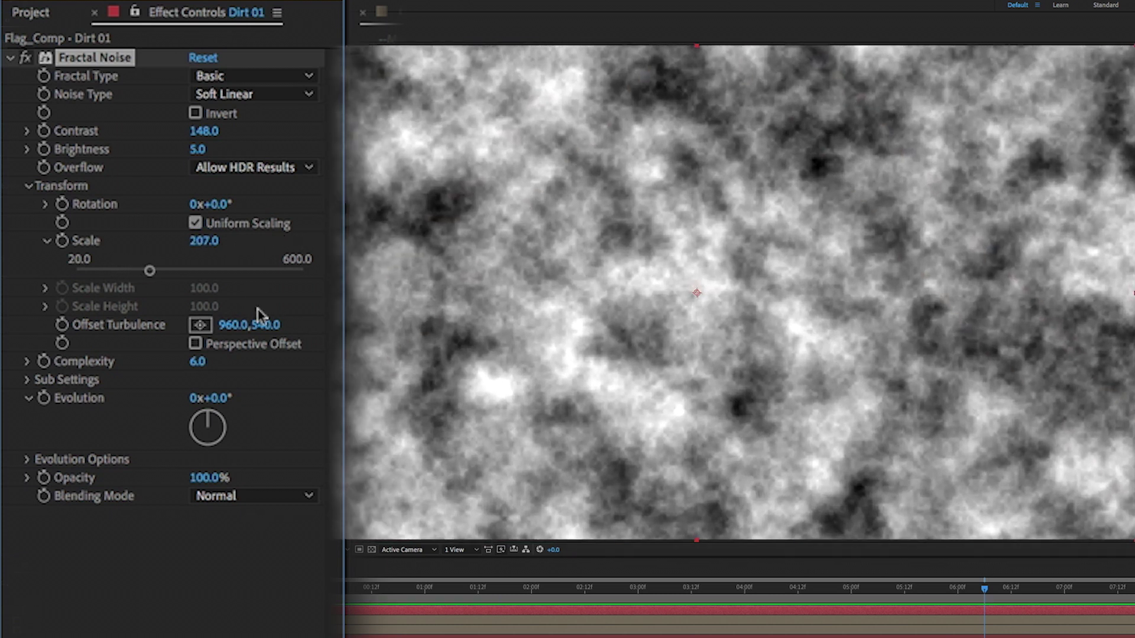
Set Dirt 01's Fractal Noise to Complexity 9.3, Sub Rotation 43° and Multiply as the effect's blending mode.
{"action": "left_click_drag", "start_coordinate": [204, 369], "coordinate": [414, 363]}
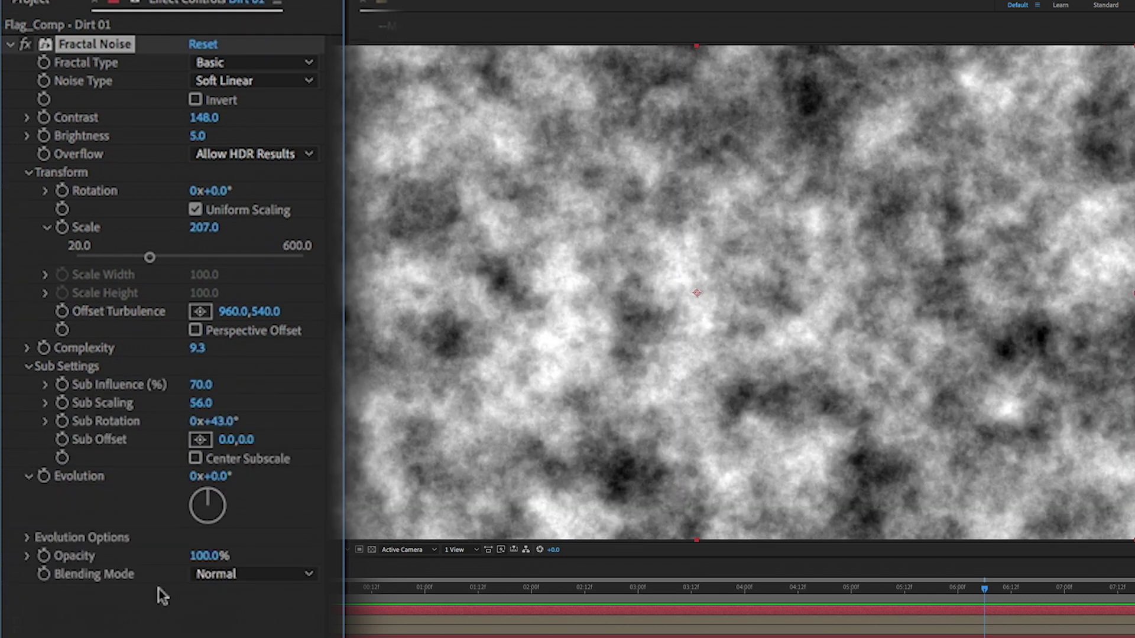
{"action": "scroll", "coordinate": [93, 436], "scroll_direction": "down", "scroll_amount": 8}
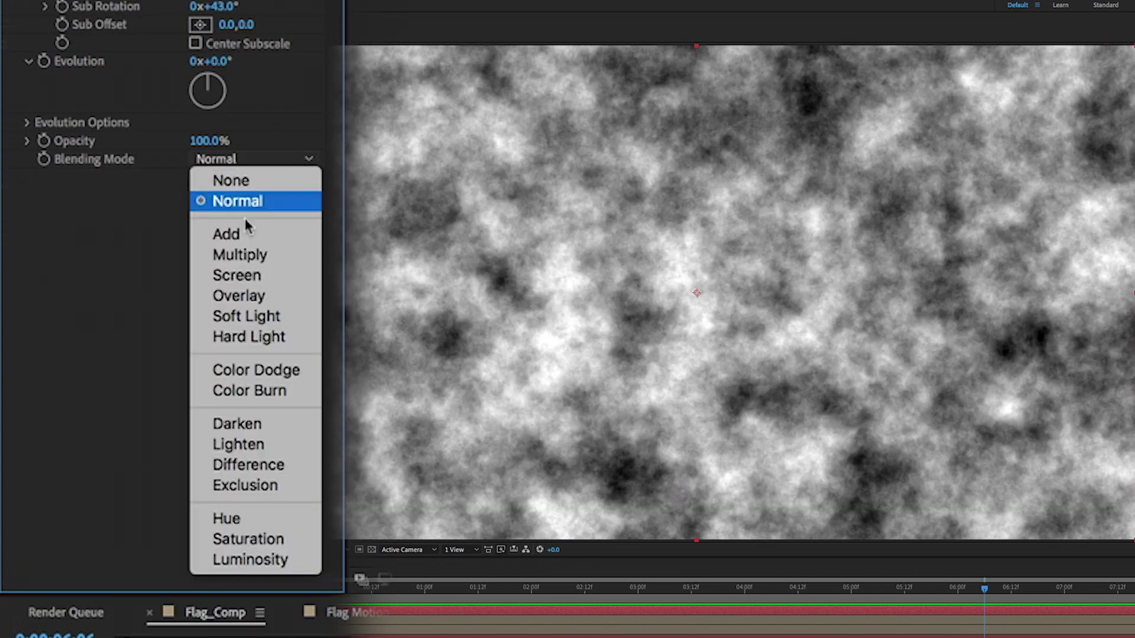
{"action": "left_click", "coordinate": [250, 259]}
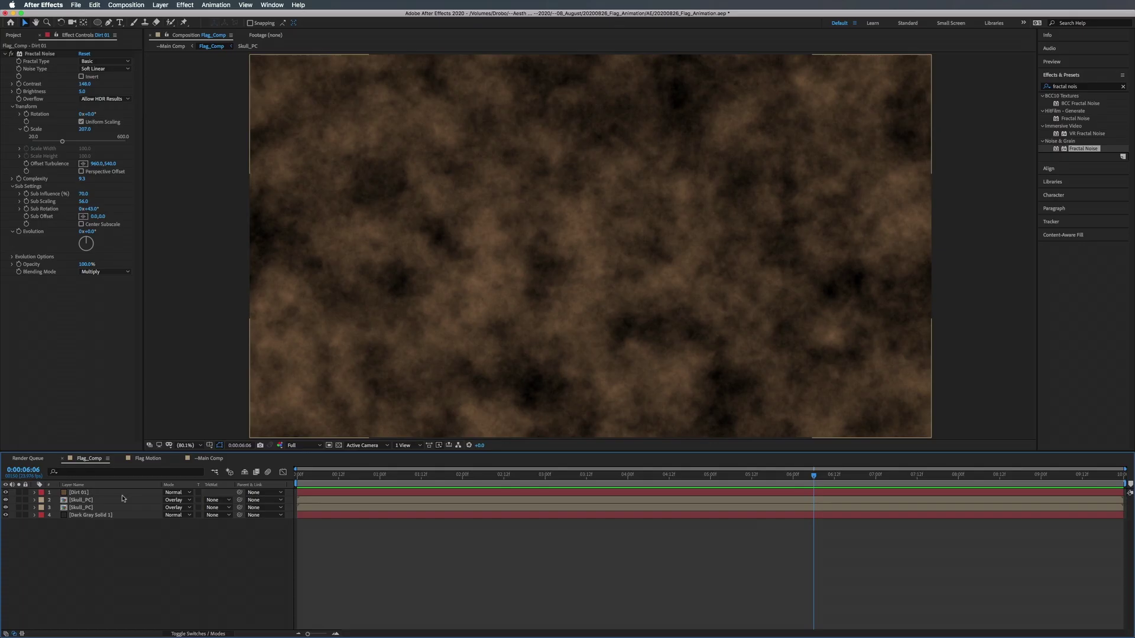
Set the Dirt 01 layer's blending mode to Multiply over the skull layers.
{"action": "left_click", "coordinate": [123, 495]}
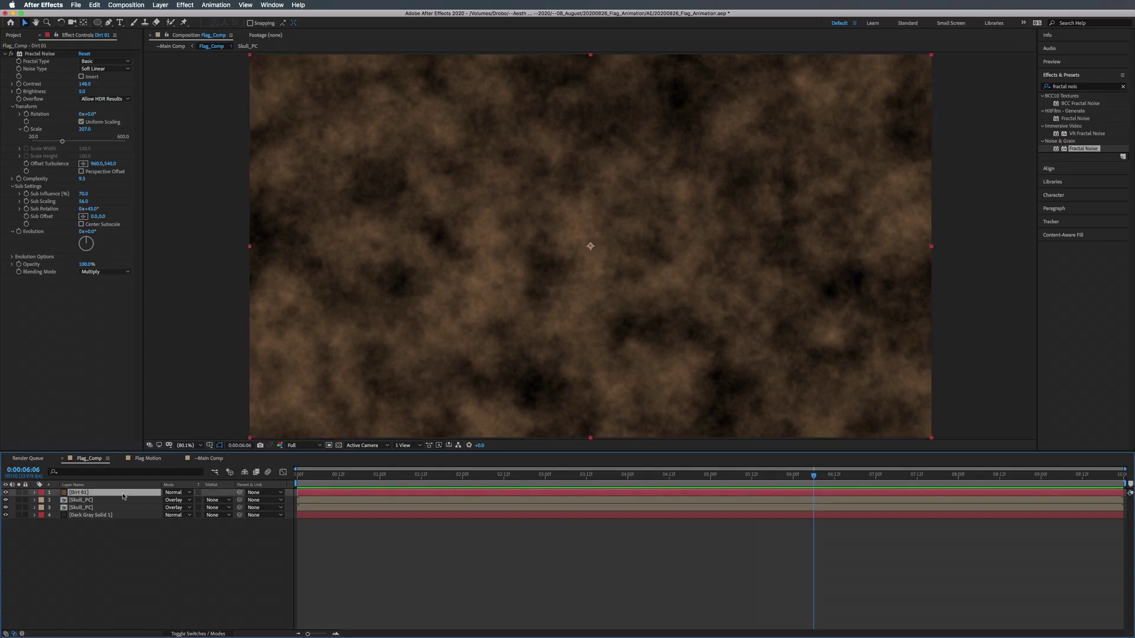
{"action": "left_click", "coordinate": [173, 492]}
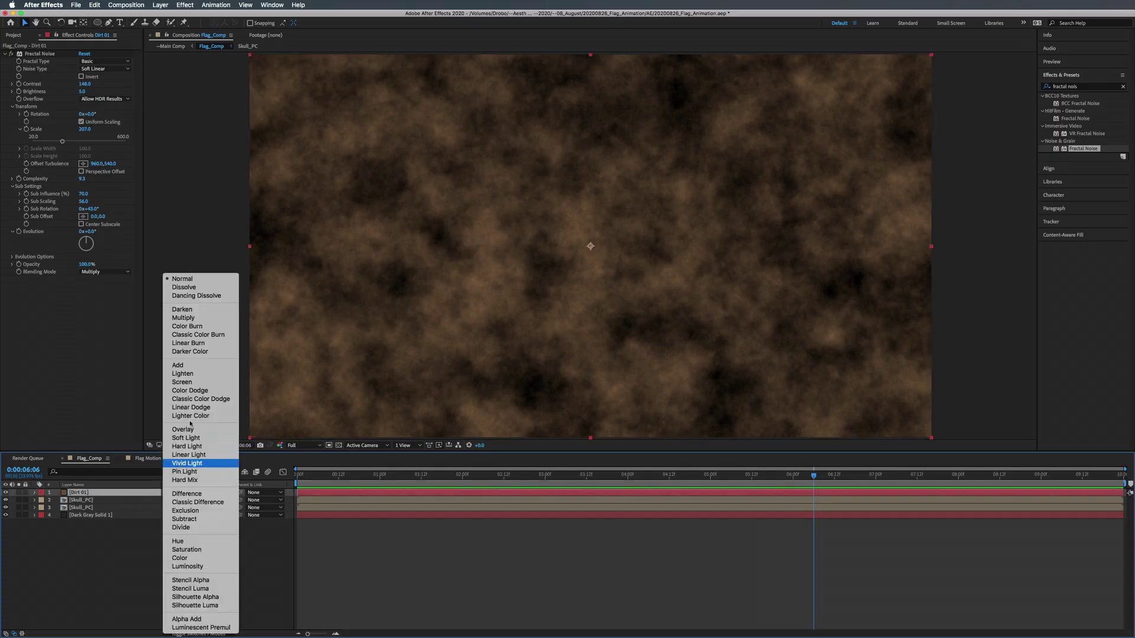
{"action": "left_click", "coordinate": [197, 318]}
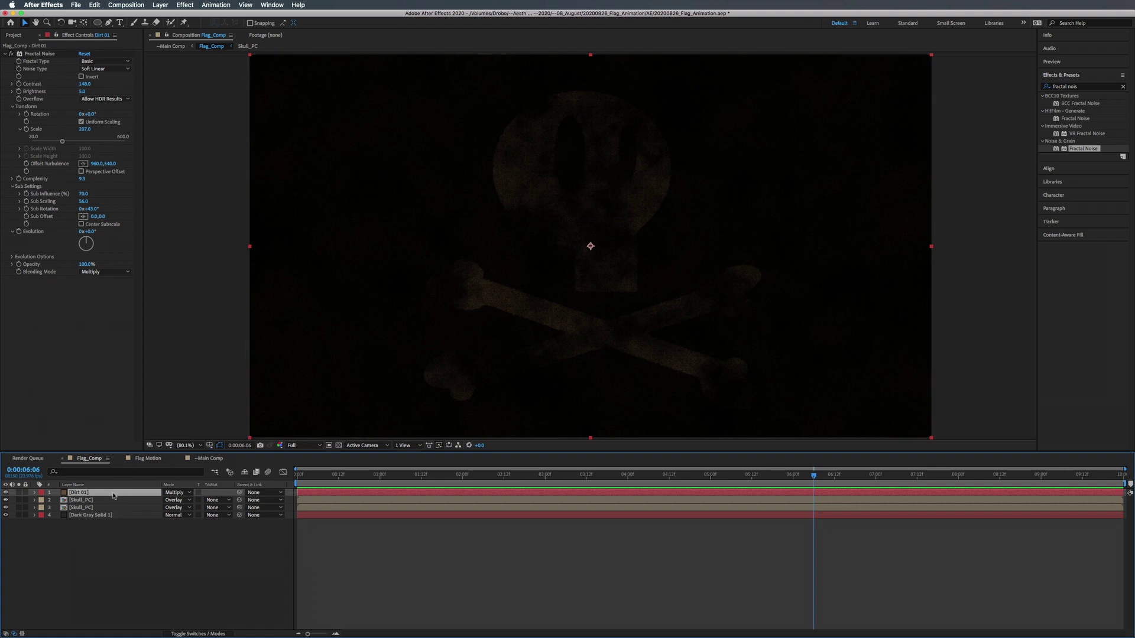
Create a black, comp-sized solid named Dirt 01 Matte above the Dirt 01 layer.
{"action": "right_click", "coordinate": [118, 562]}
{"action": "mouse_move", "coordinate": [207, 539]}
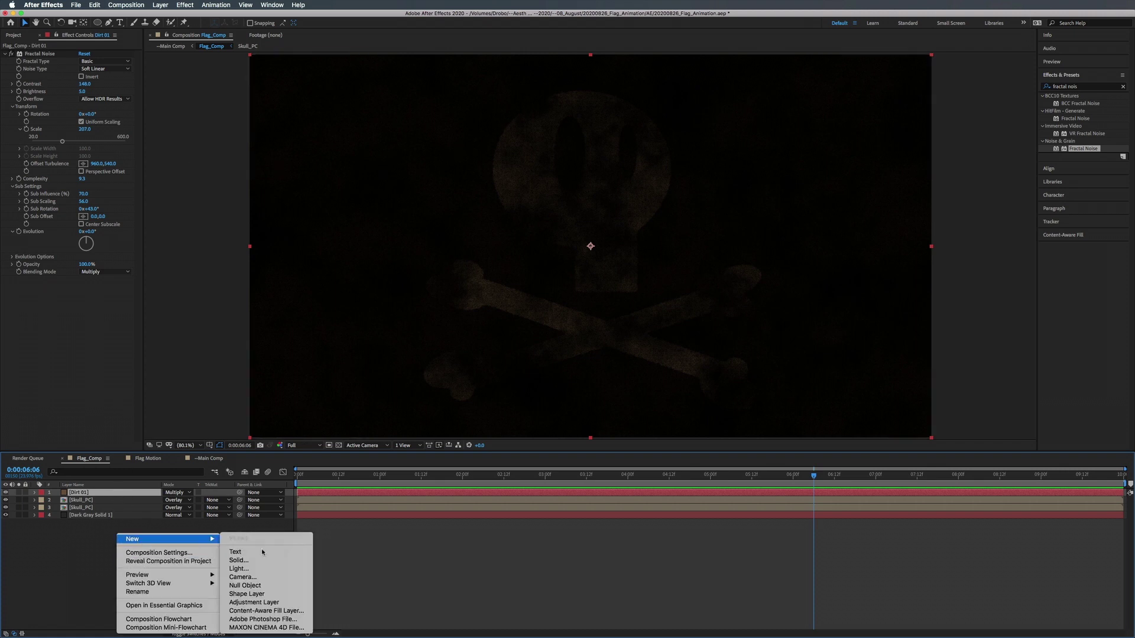
{"action": "left_click", "coordinate": [267, 565]}
{"action": "left_click", "coordinate": [575, 308]}
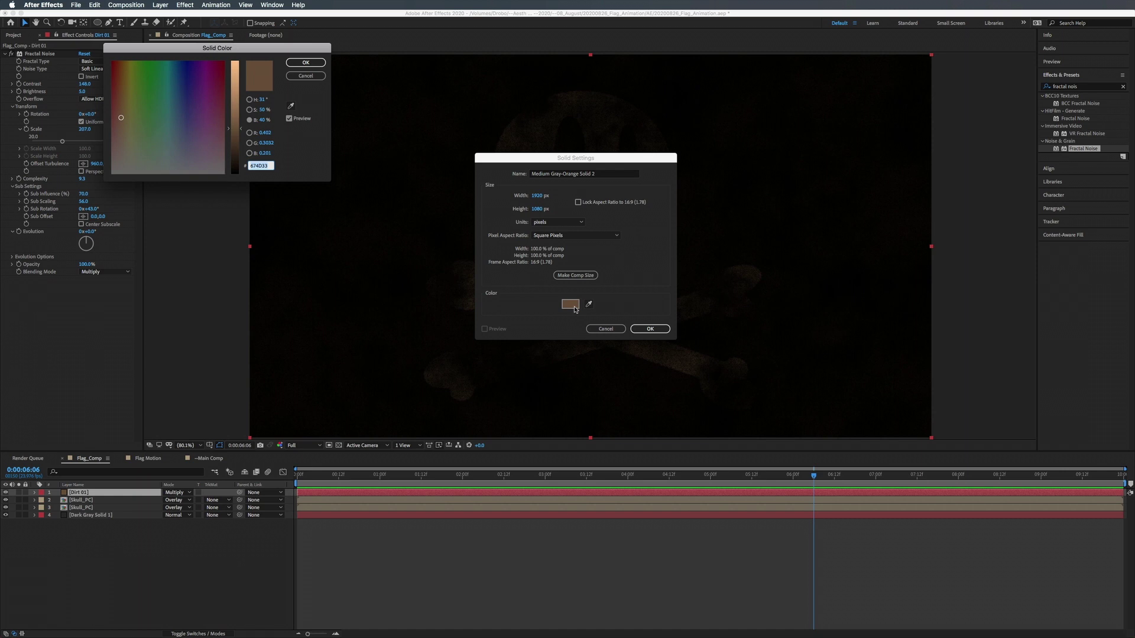
{"action": "left_click", "coordinate": [231, 46]}
{"action": "left_click_drag", "start_coordinate": [232, 100], "coordinate": [236, 195]}
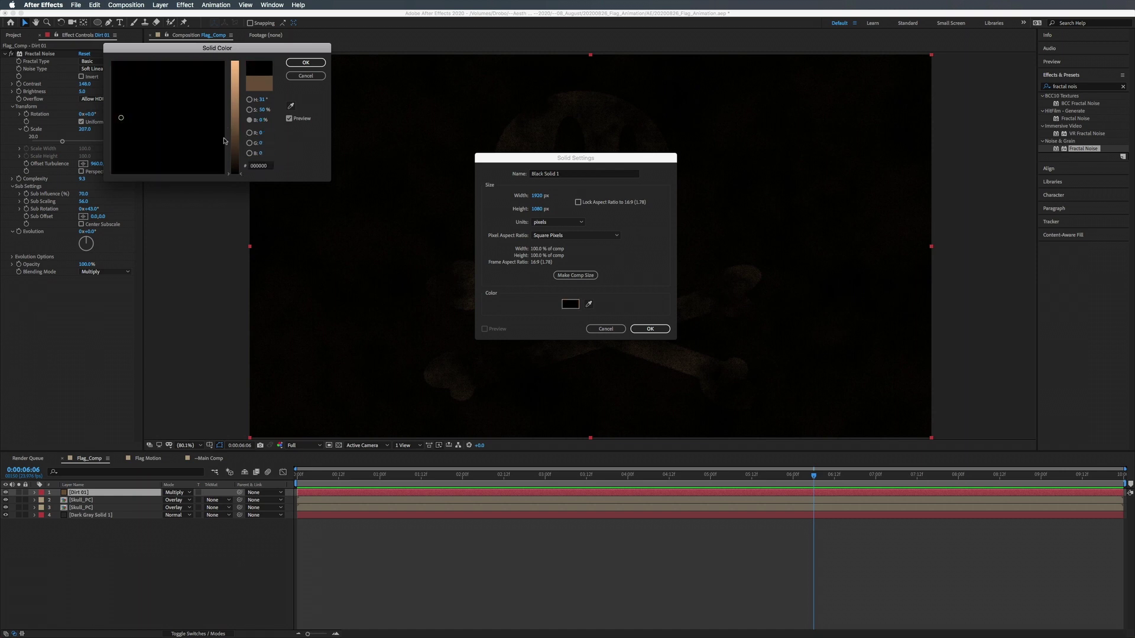
{"action": "left_click", "coordinate": [312, 64]}
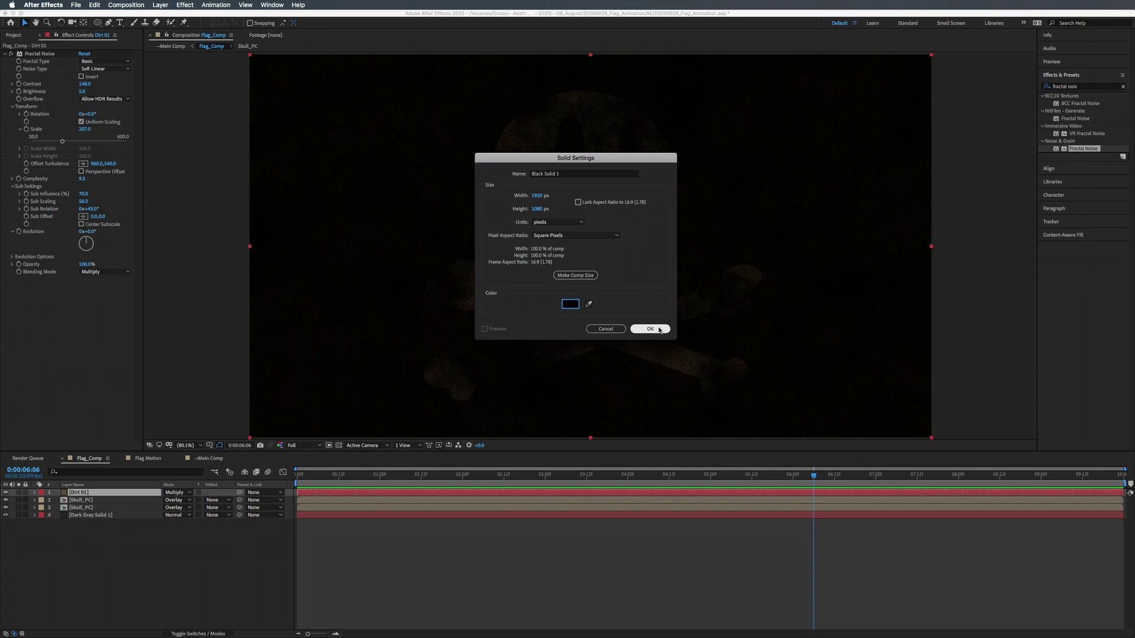
{"action": "left_click", "coordinate": [578, 173]}
{"action": "key", "text": "BackSpace"}
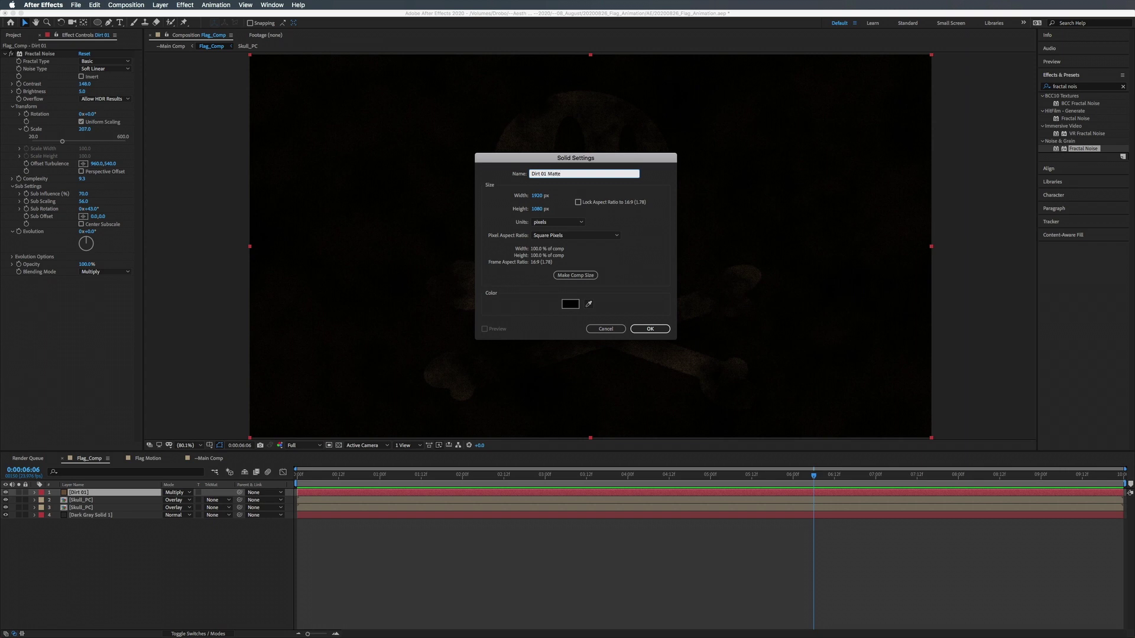
{"action": "key", "text": "Return"}
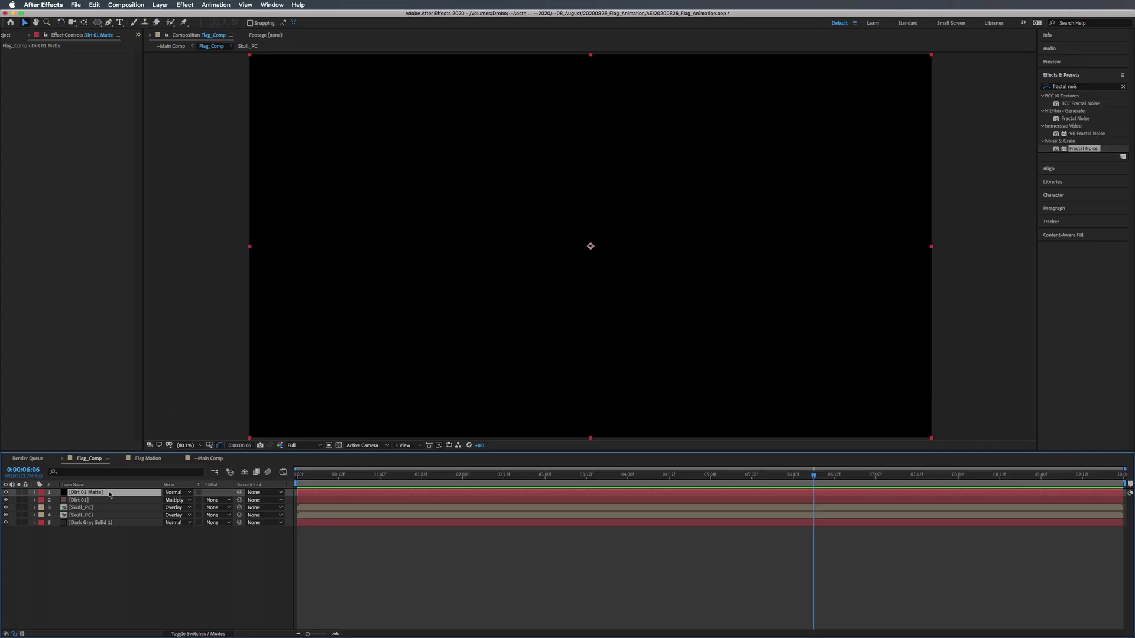
Apply Fractal Noise to the Dirt 01 Matte layer and set its Fractal Type to Turbulent Smooth.
{"action": "left_click", "coordinate": [1075, 86]}
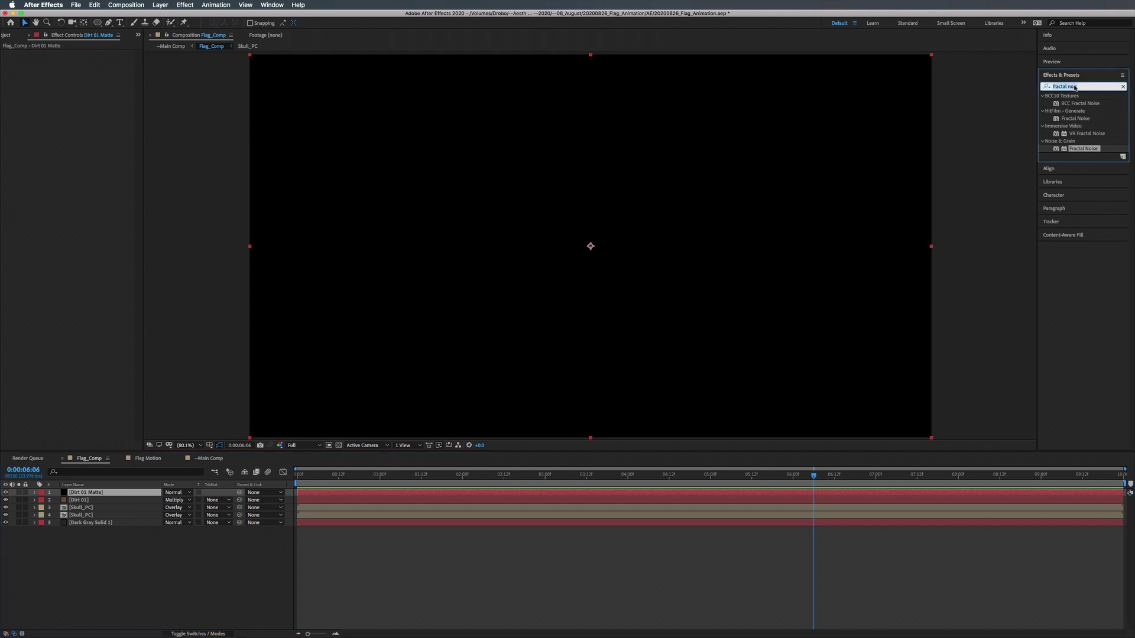
{"action": "left_click_drag", "start_coordinate": [1082, 151], "coordinate": [93, 495]}
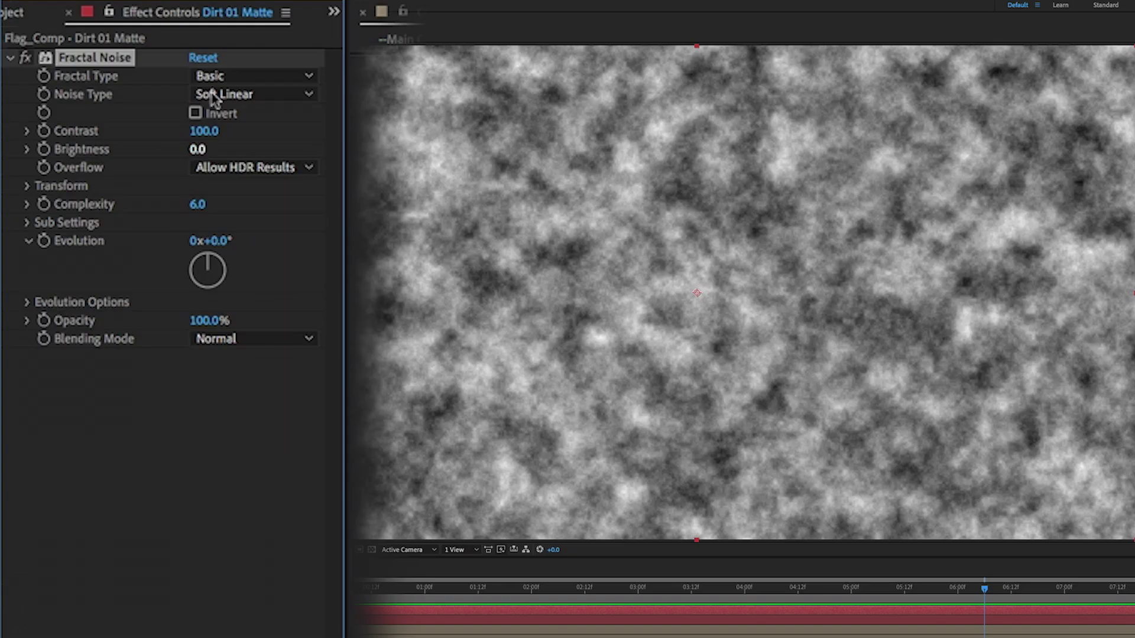
{"action": "left_click", "coordinate": [89, 61]}
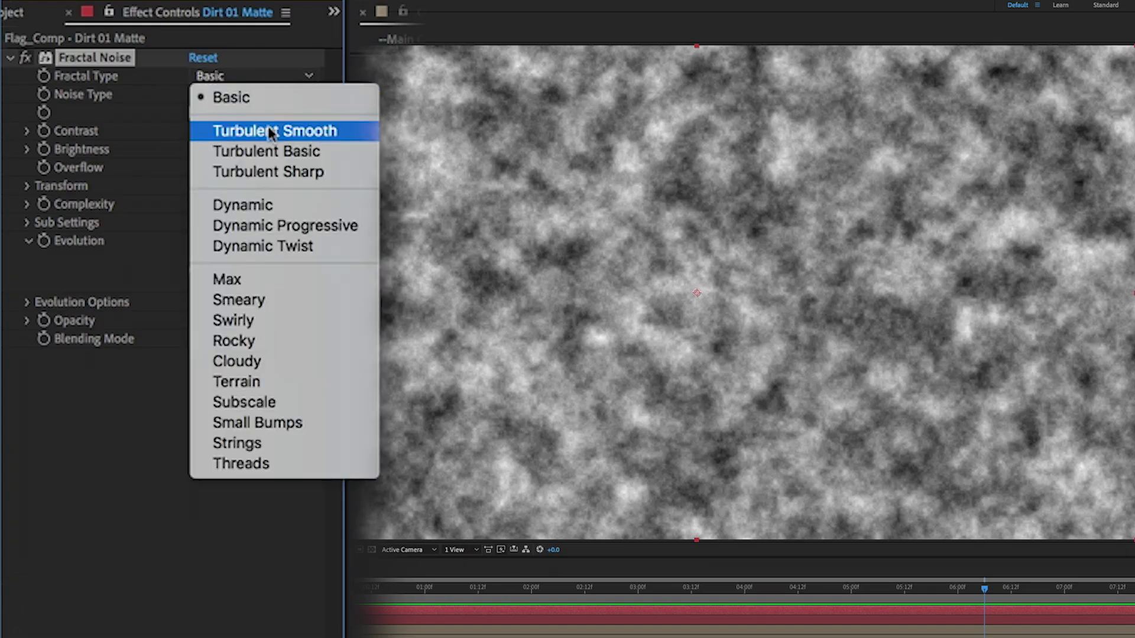
{"action": "left_click", "coordinate": [271, 130]}
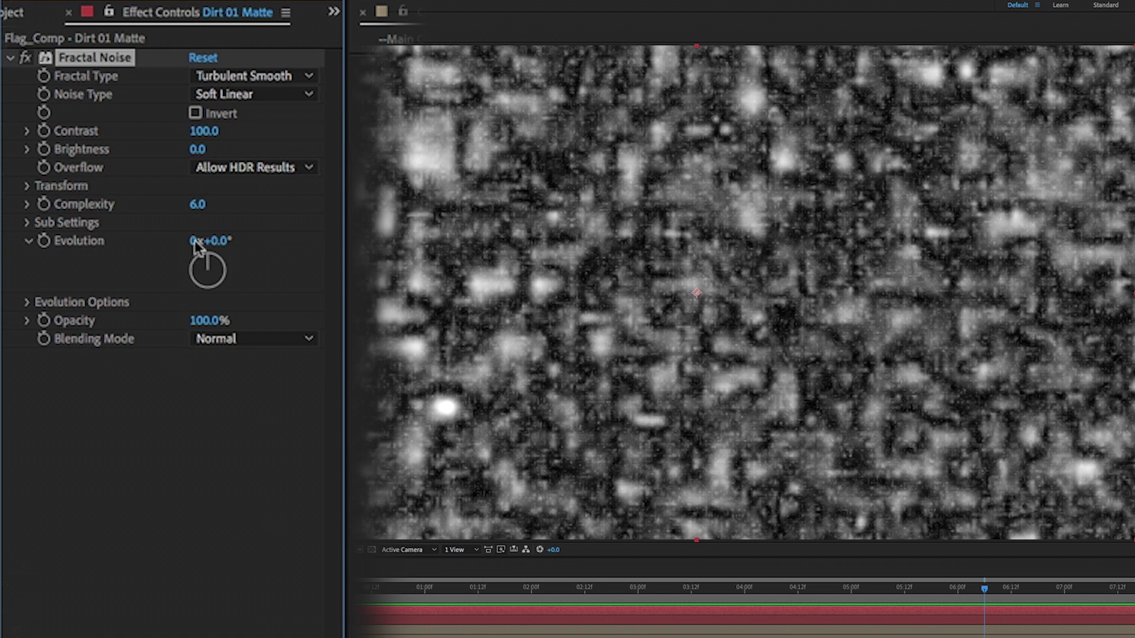
Set the Dirt 01 Matte noise to Contrast 182, Brightness -54, Complexity 9.5 and Sub Rotation 17°.
{"action": "left_click_drag", "start_coordinate": [203, 131], "coordinate": [293, 131]}
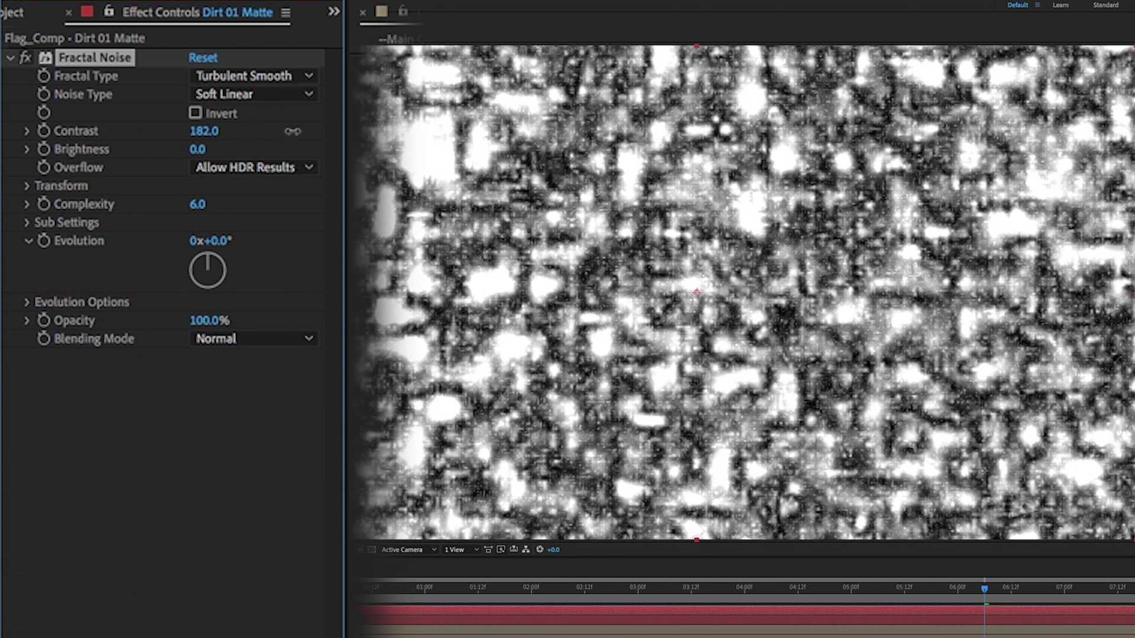
{"action": "left_click_drag", "start_coordinate": [198, 150], "coordinate": [263, 219]}
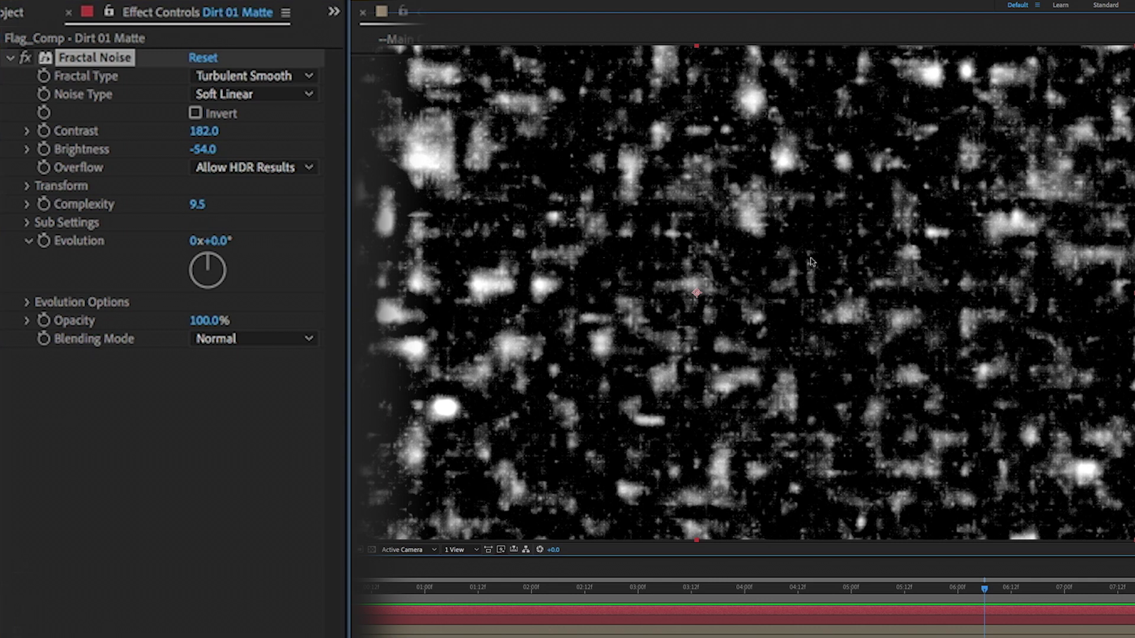
{"action": "left_click", "coordinate": [26, 223]}
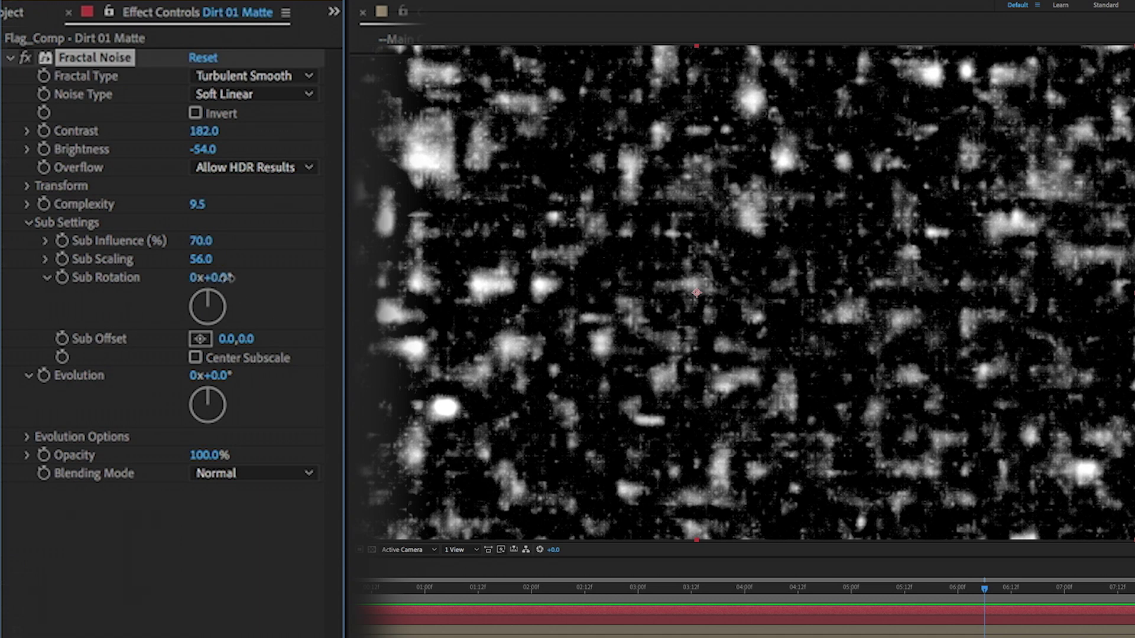
{"action": "left_click_drag", "start_coordinate": [230, 277], "coordinate": [241, 276]}
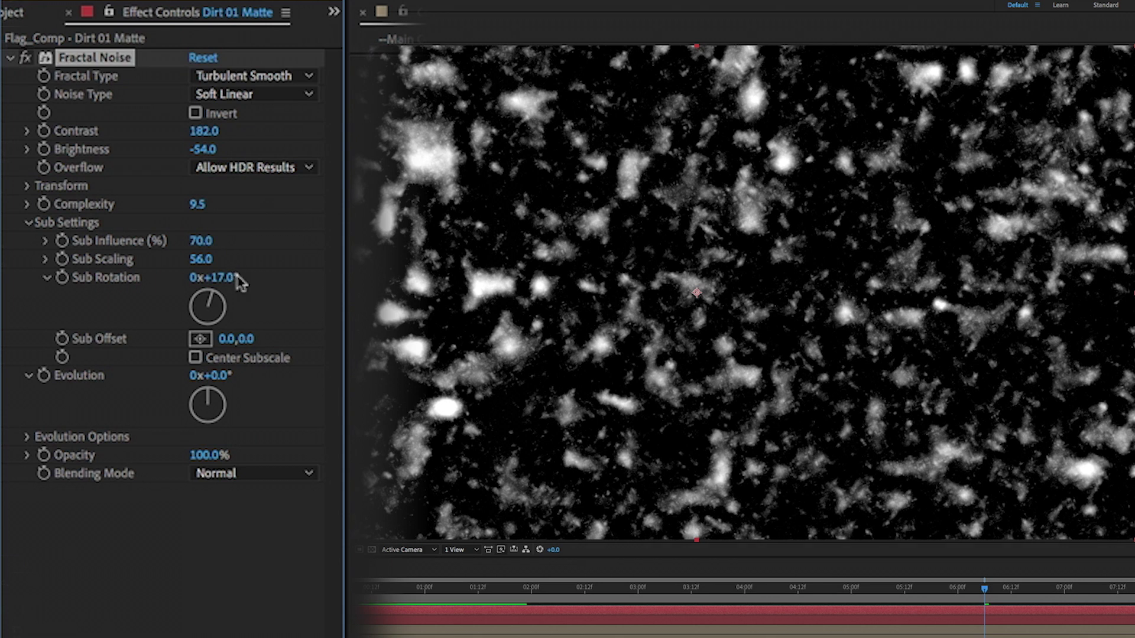
Enlarge the Dirt 01 Matte noise with a transform Scale of about 492, then collapse the effect's settings.
{"action": "left_click", "coordinate": [27, 185]}
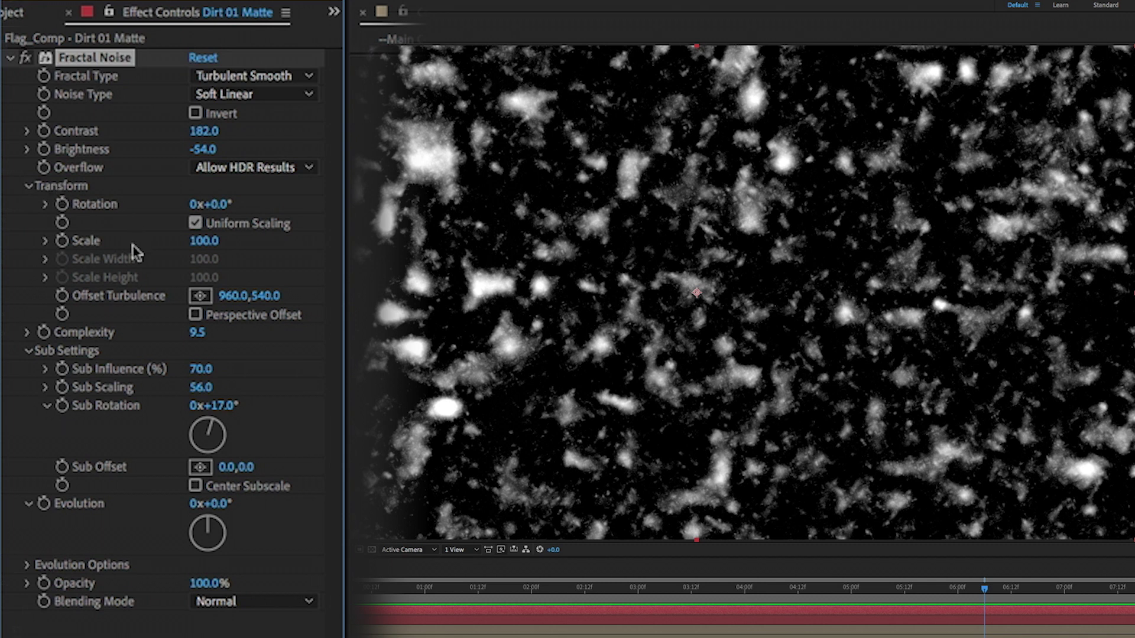
{"action": "left_click_drag", "start_coordinate": [201, 241], "coordinate": [676, 244]}
{"action": "left_click_drag", "start_coordinate": [255, 271], "coordinate": [261, 270]}
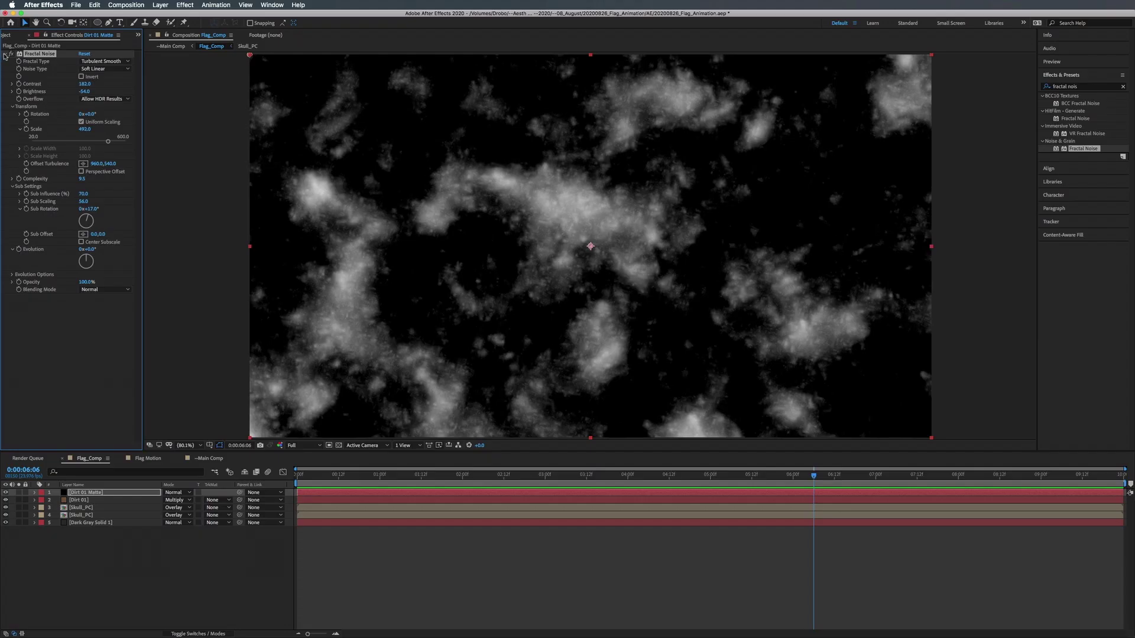
{"action": "left_click", "coordinate": [4, 54]}
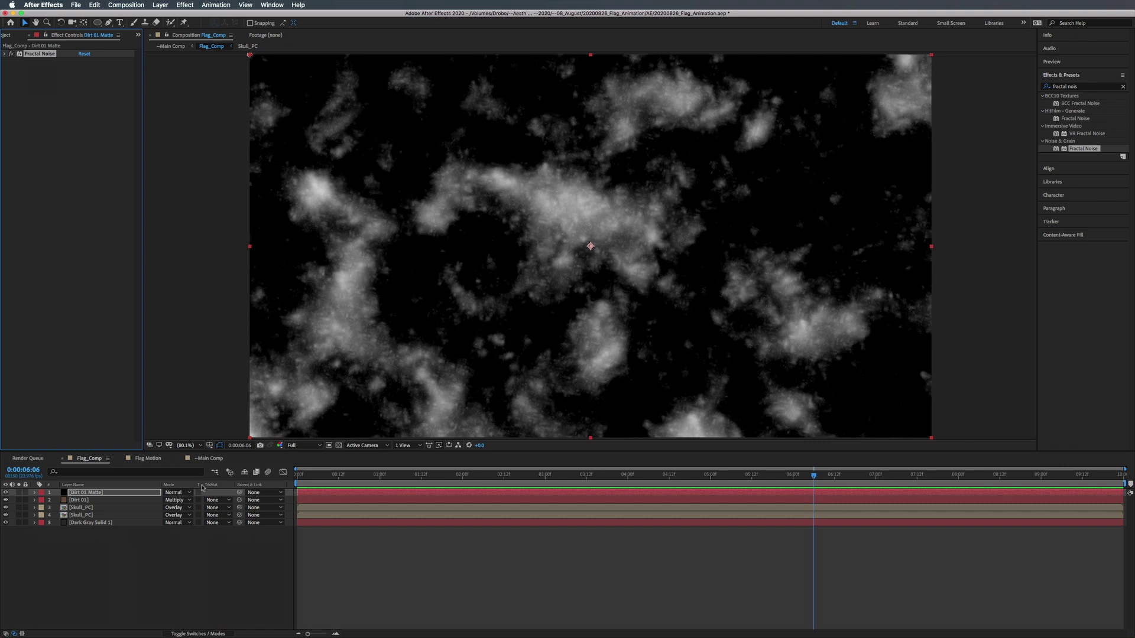
Make the Dirt 01 layer use Dirt 01 Matte as its Luma track matte.
{"action": "left_click", "coordinate": [86, 501]}
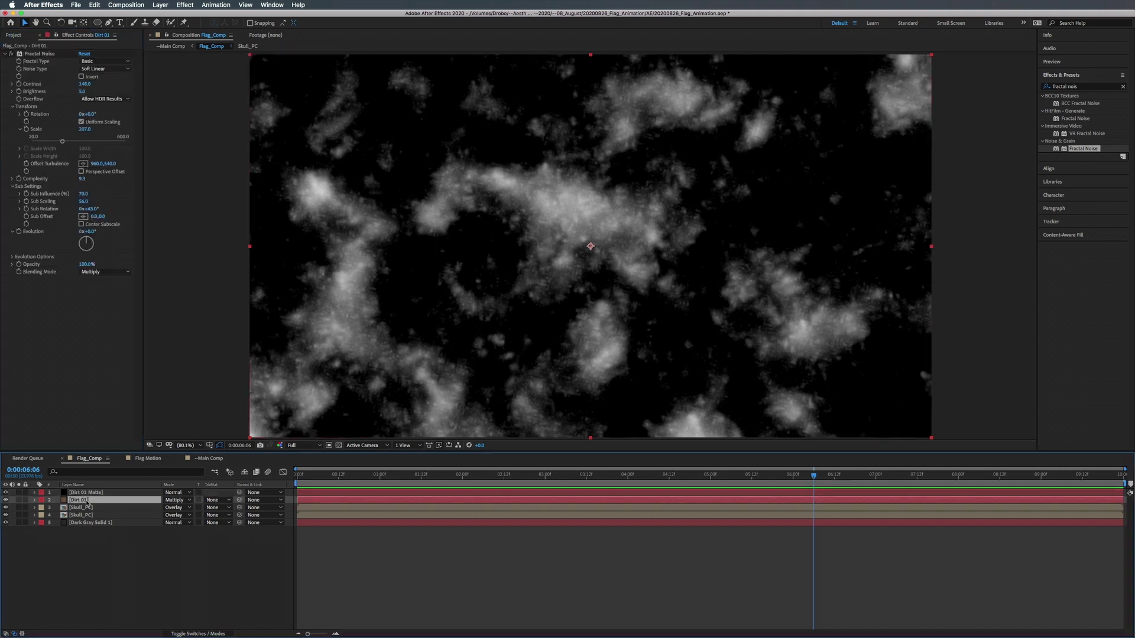
{"action": "left_click", "coordinate": [213, 502]}
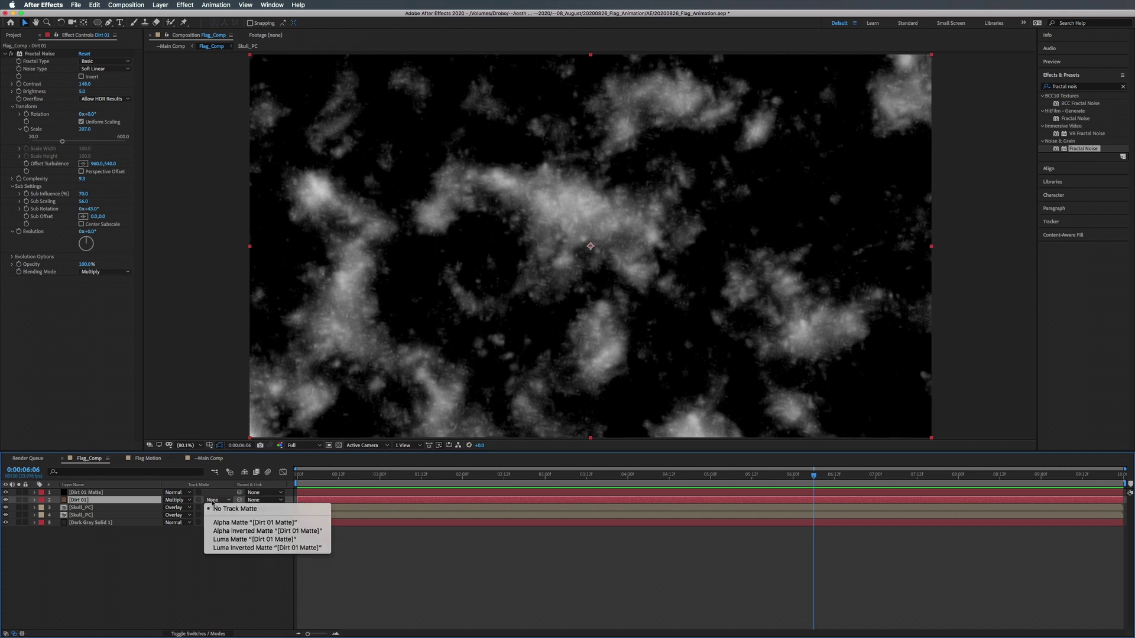
{"action": "left_click", "coordinate": [235, 539]}
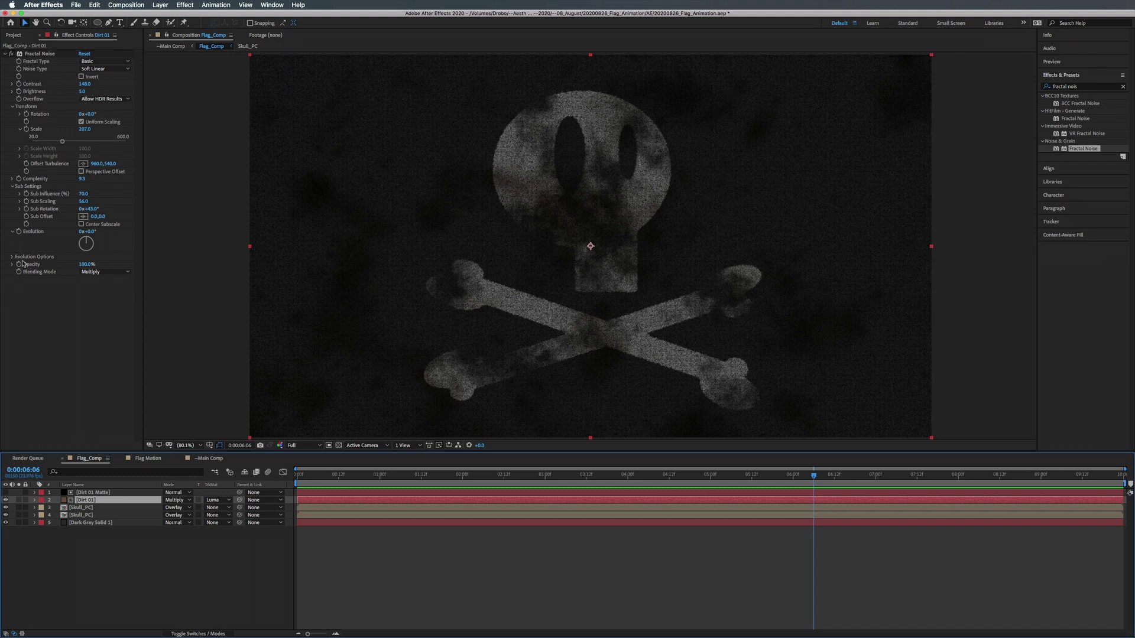
Vary the Dirt 01 Matte pattern with Fractal Noise Evolution 249° and a Random Seed of about 910.
{"action": "left_click", "coordinate": [90, 493]}
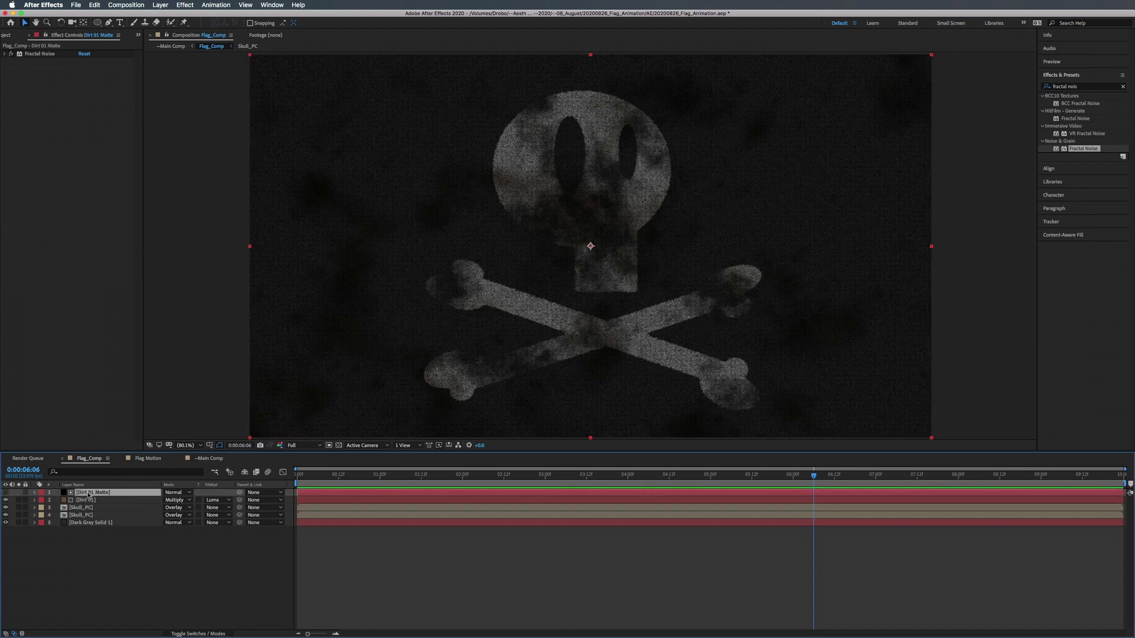
{"action": "left_click", "coordinate": [7, 54]}
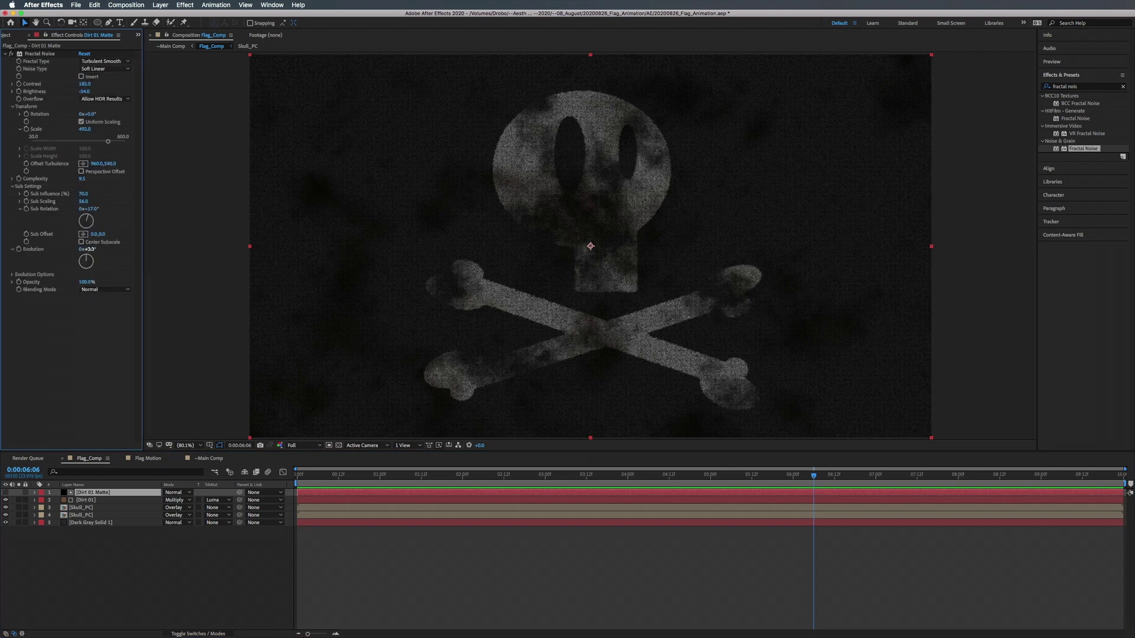
{"action": "left_click_drag", "start_coordinate": [88, 249], "coordinate": [210, 263]}
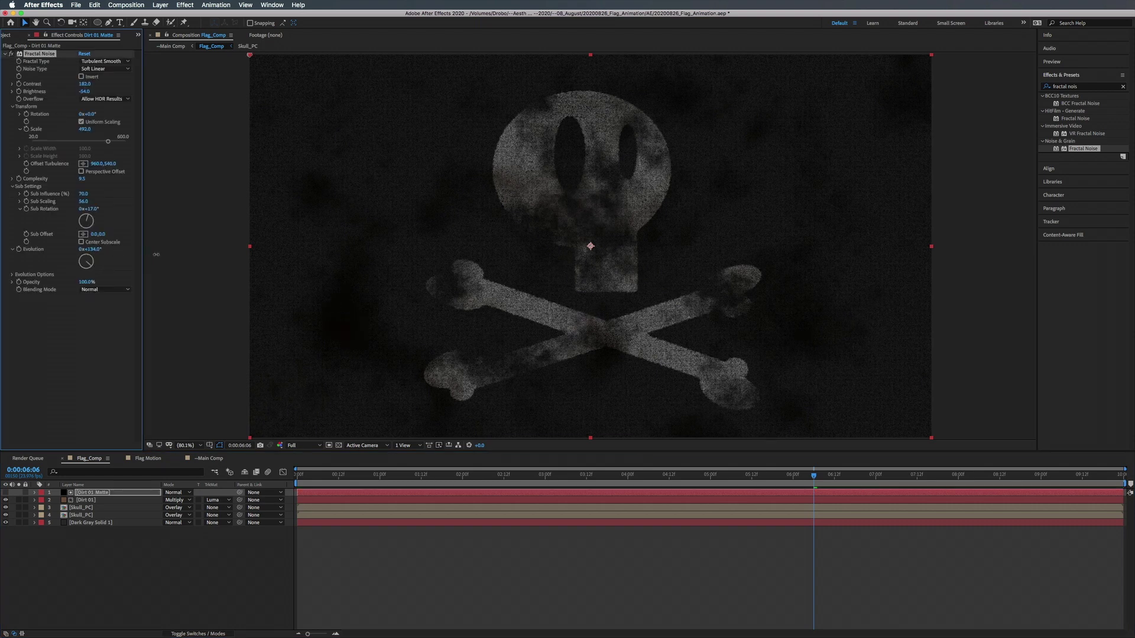
{"action": "left_click", "coordinate": [12, 275]}
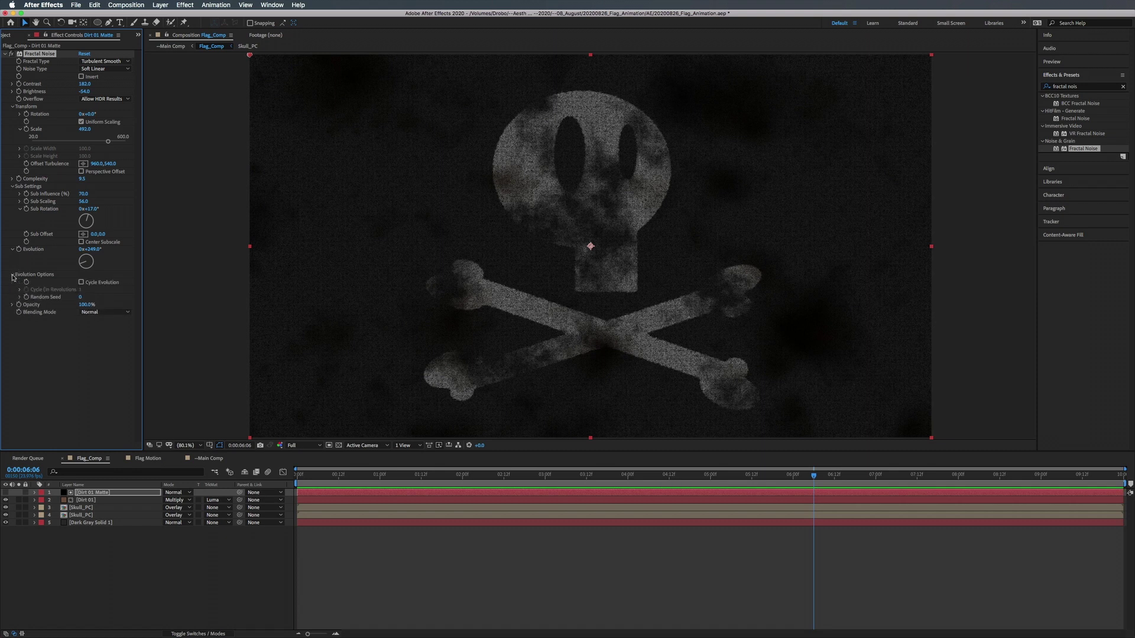
{"action": "left_click_drag", "start_coordinate": [81, 298], "coordinate": [165, 298]}
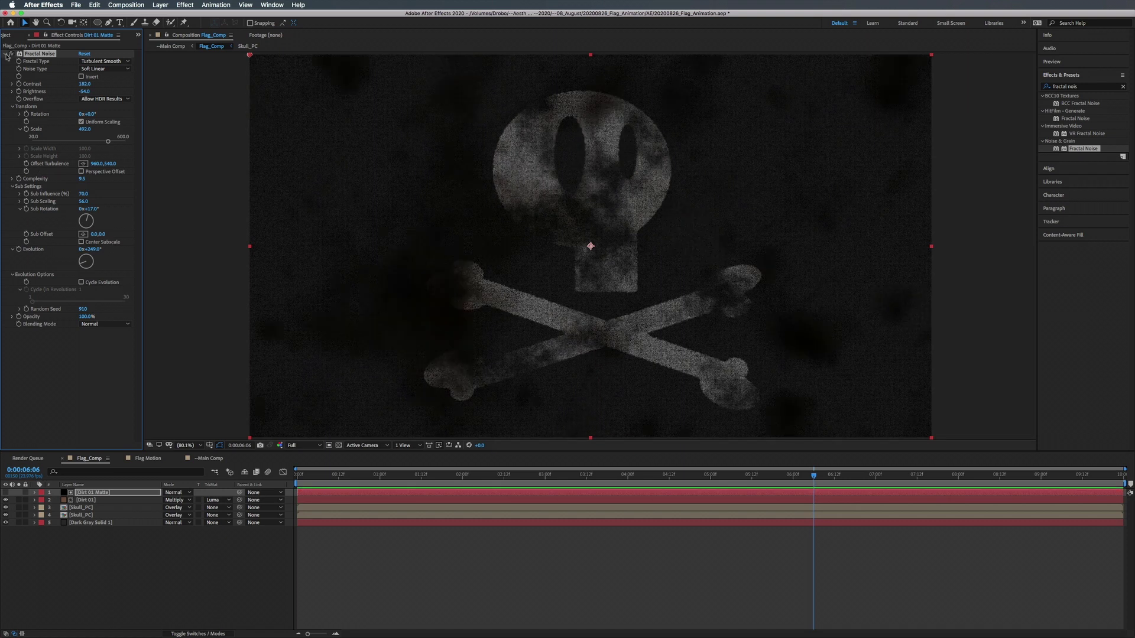
{"action": "left_click", "coordinate": [6, 54]}
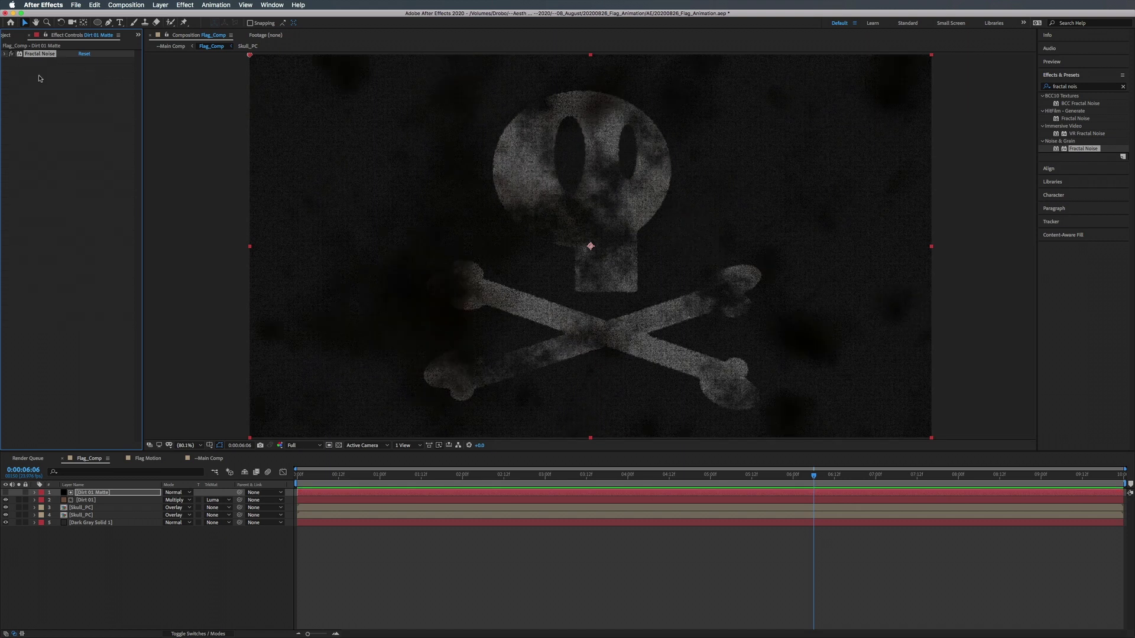
Duplicate the Dirt 01 layer together with its Dirt 01 Matte layer.
{"action": "left_click", "coordinate": [99, 500]}
{"action": "left_click", "coordinate": [99, 493], "text": "shift"}
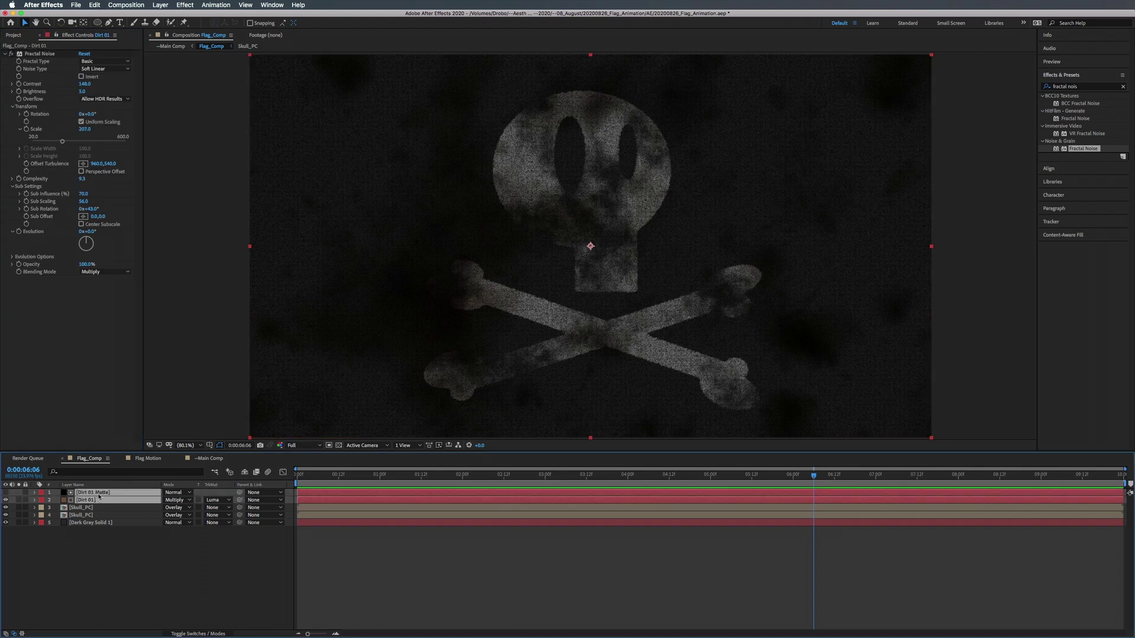
{"action": "left_click", "coordinate": [102, 500]}
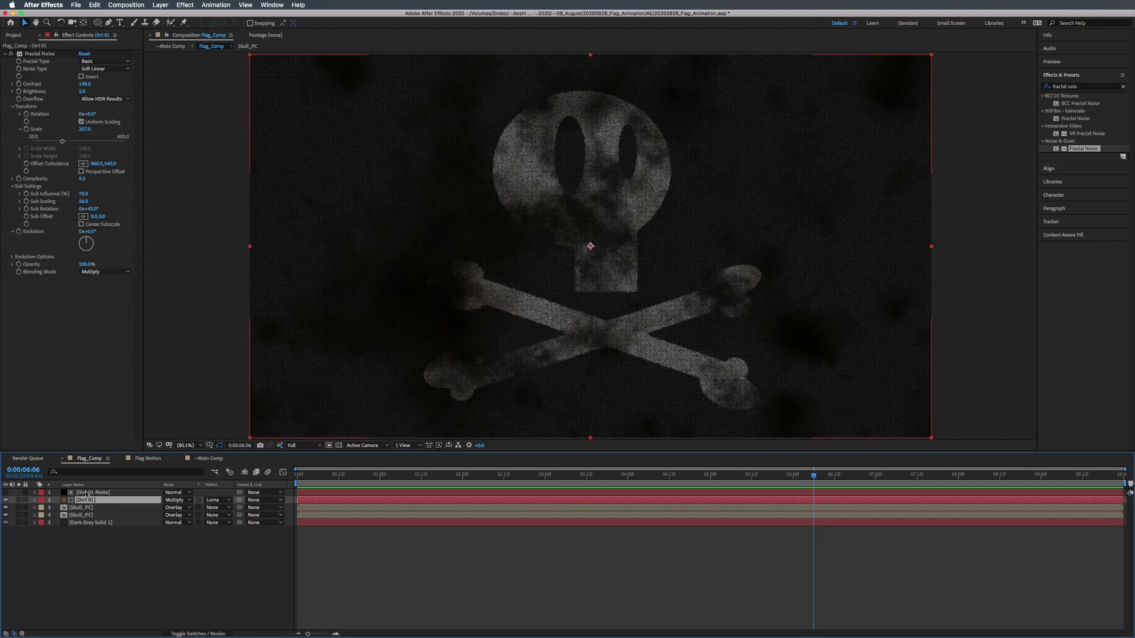
{"action": "left_click", "coordinate": [86, 493], "text": "shift"}
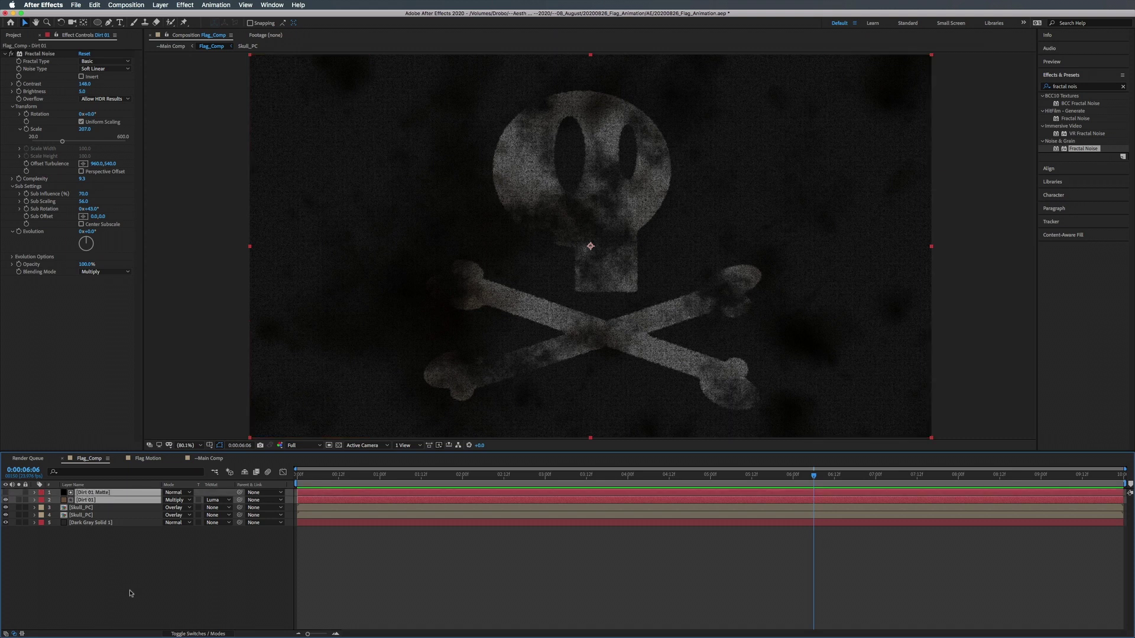
{"action": "key", "text": "super+d"}
Set the blending mode of the upper Dirt 01 copy to Overlay.
{"action": "left_click", "coordinate": [85, 500]}
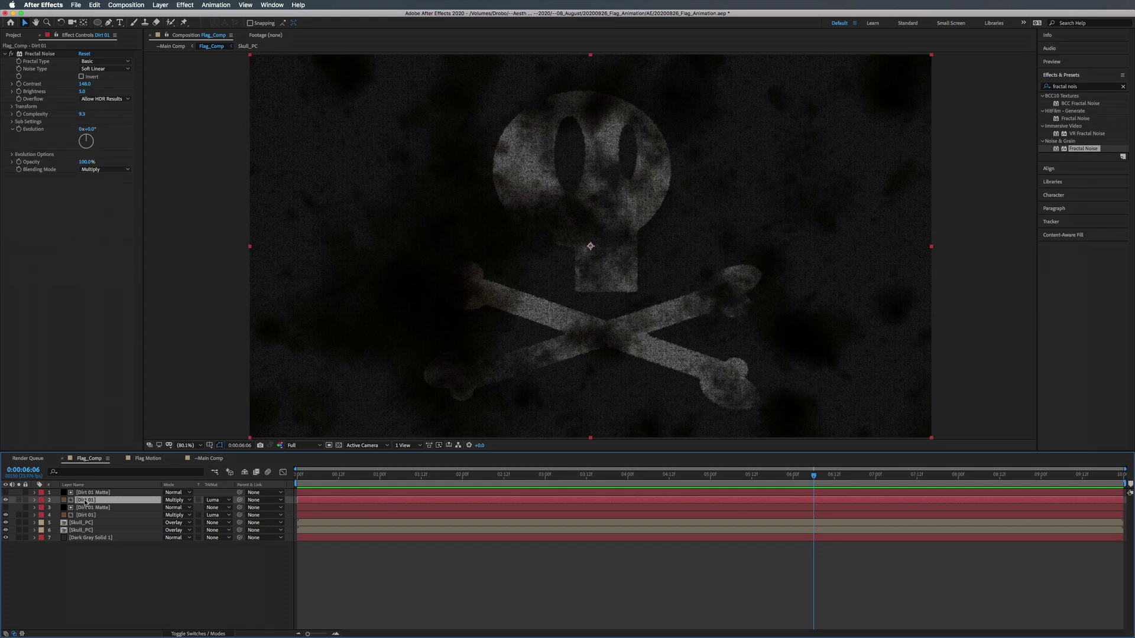
{"action": "left_click", "coordinate": [179, 500]}
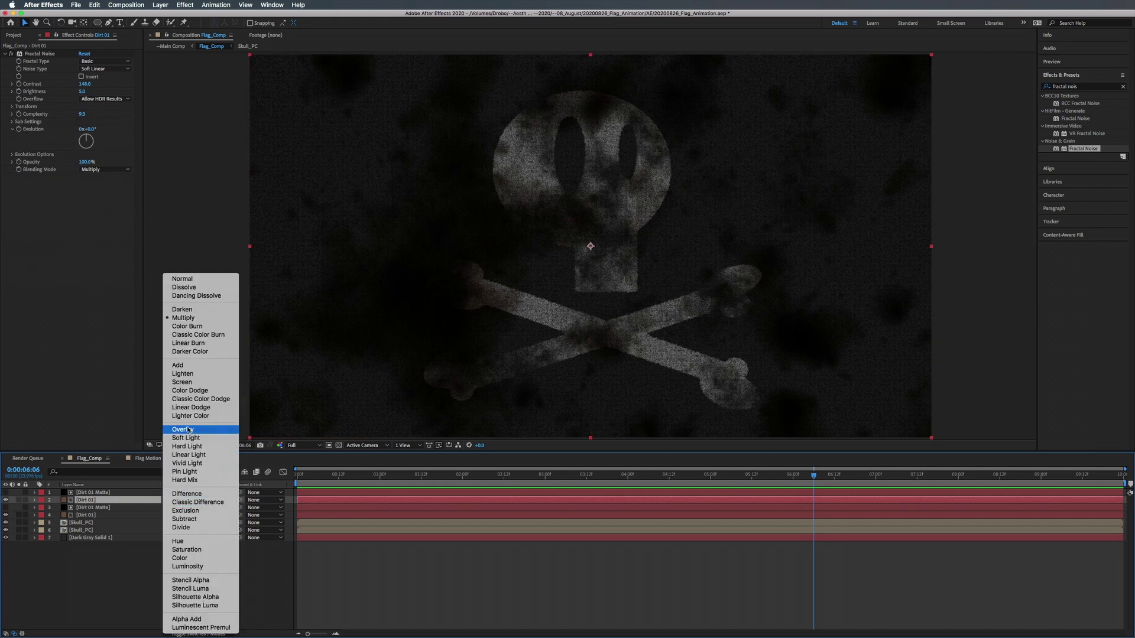
{"action": "left_click", "coordinate": [189, 430]}
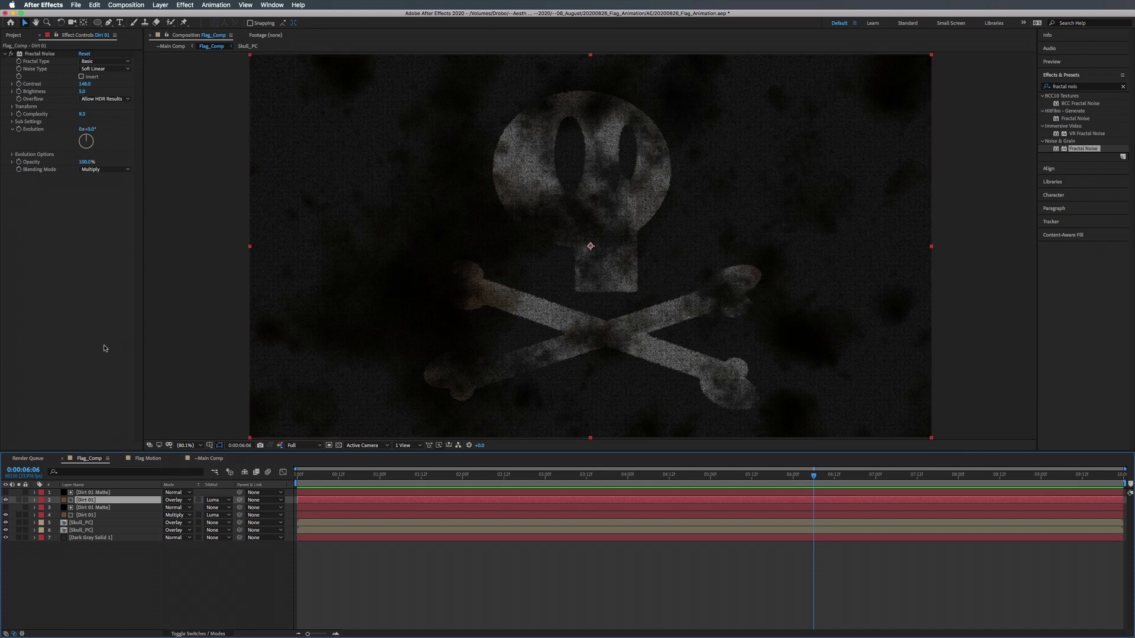
Recolor the upper dirt copy to olive 79793D as a new solid in its solid settings.
{"action": "key", "text": "super+shift+y"}
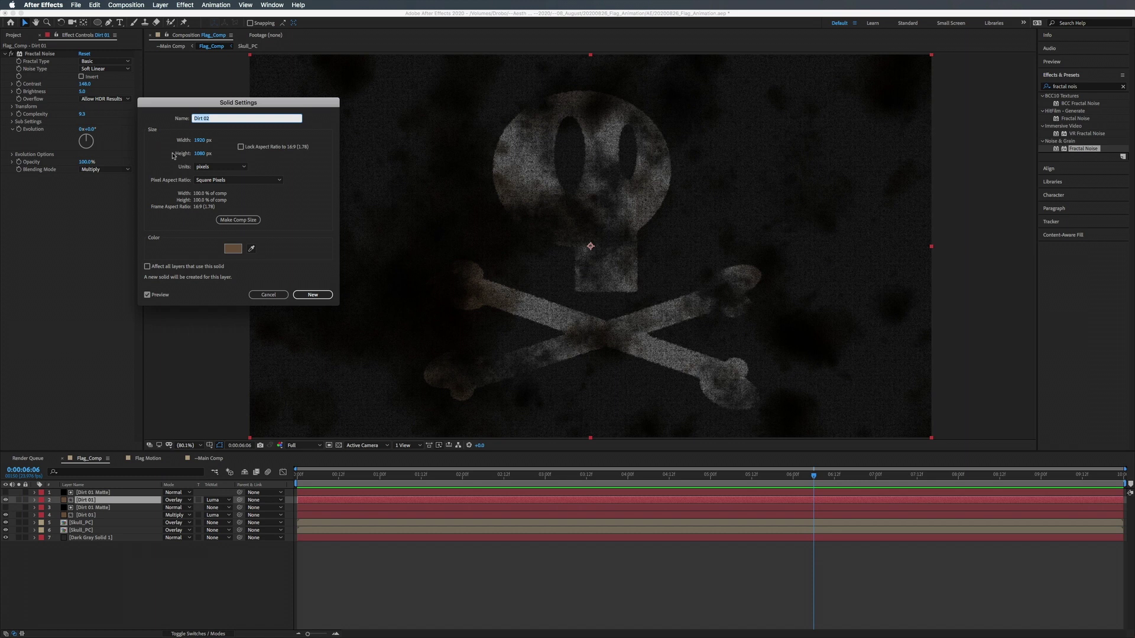
{"action": "left_click", "coordinate": [235, 250]}
{"action": "left_click", "coordinate": [240, 132]}
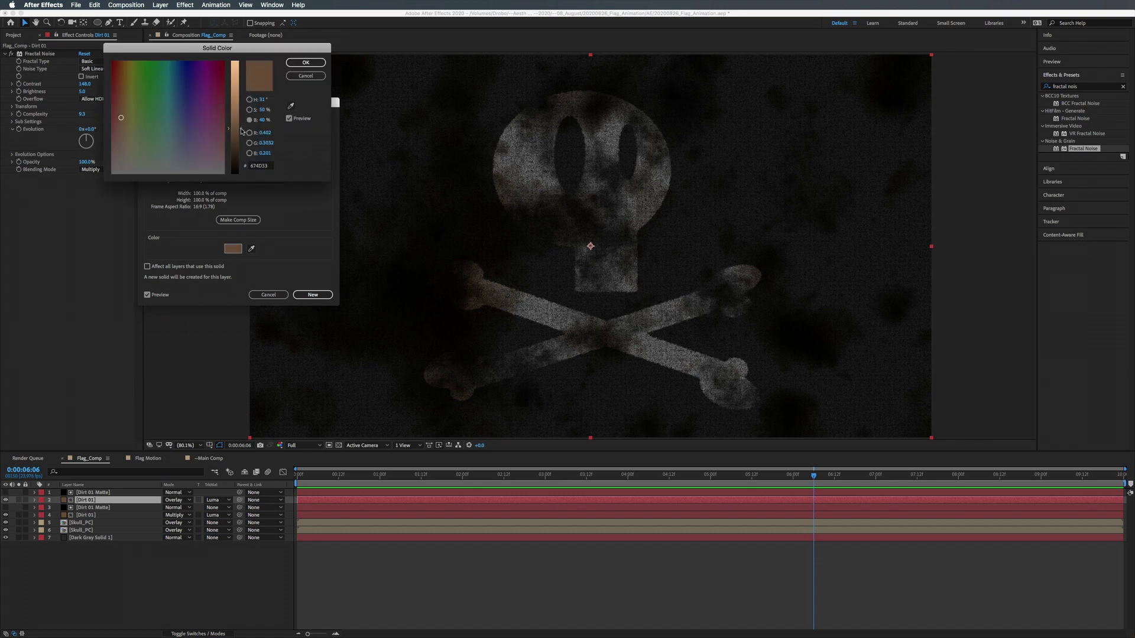
{"action": "left_click", "coordinate": [242, 121]}
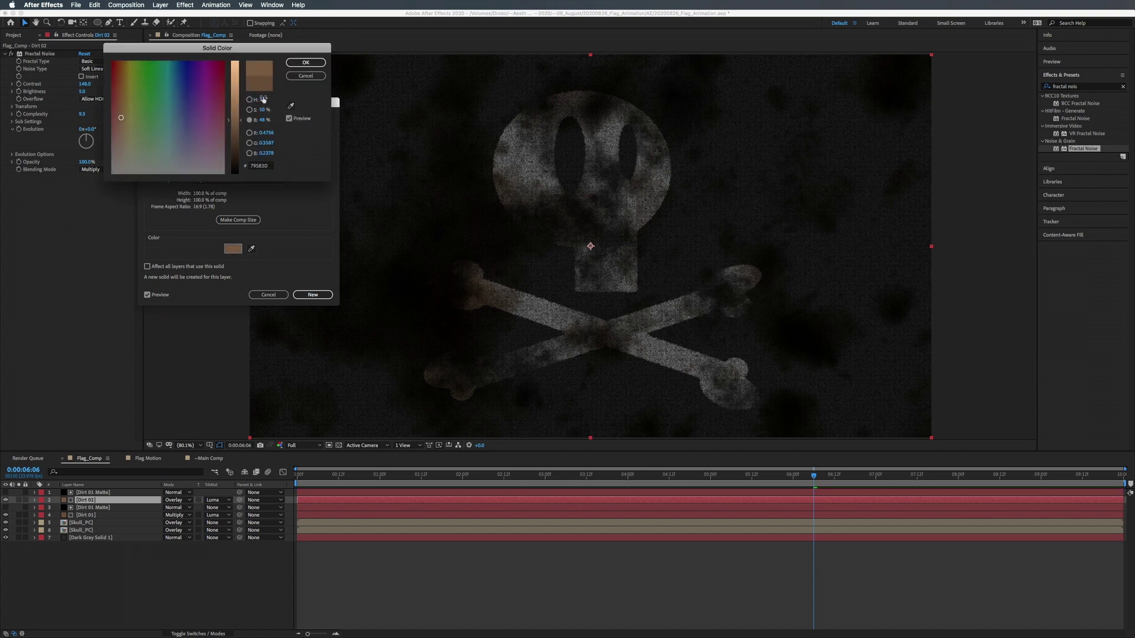
{"action": "left_click_drag", "start_coordinate": [264, 99], "coordinate": [268, 97]}
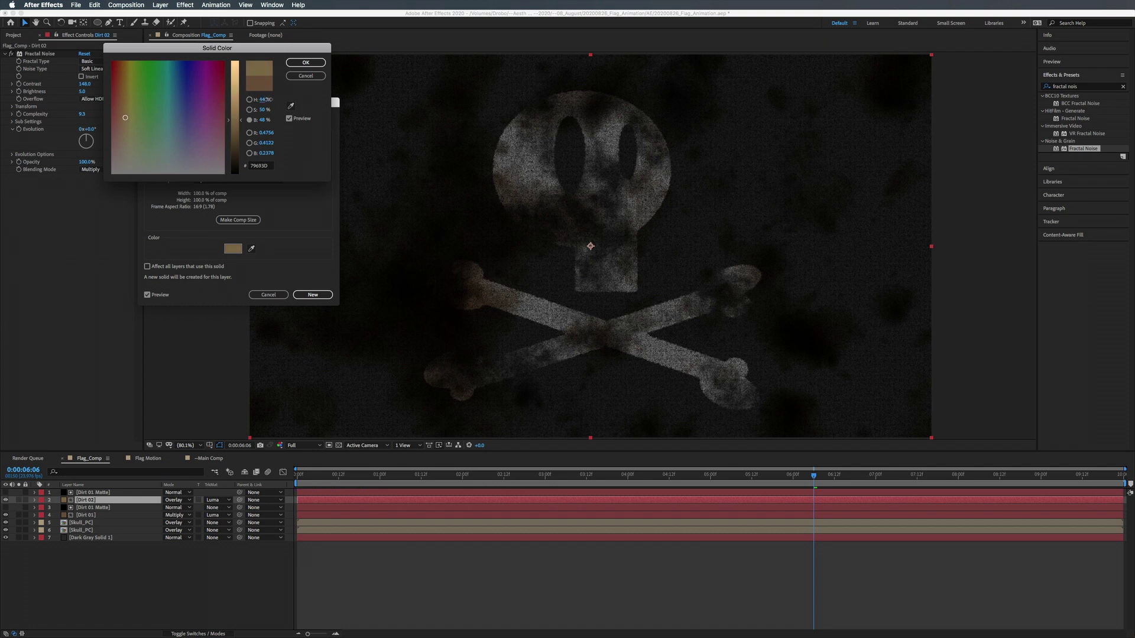
{"action": "left_click_drag", "start_coordinate": [267, 100], "coordinate": [272, 98]}
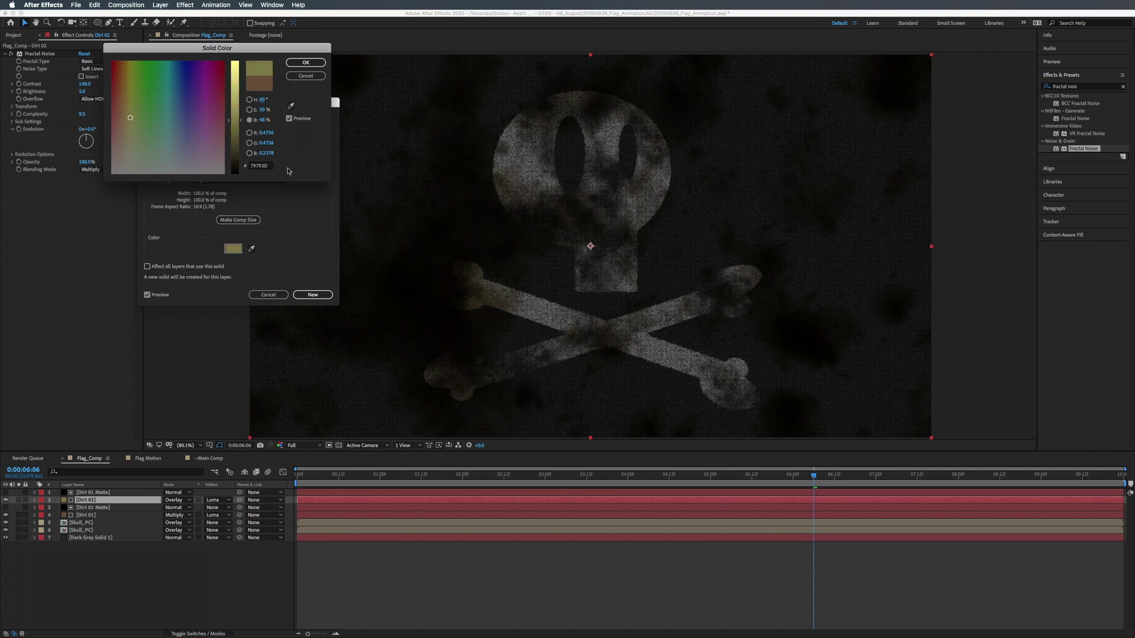
{"action": "left_click", "coordinate": [306, 62]}
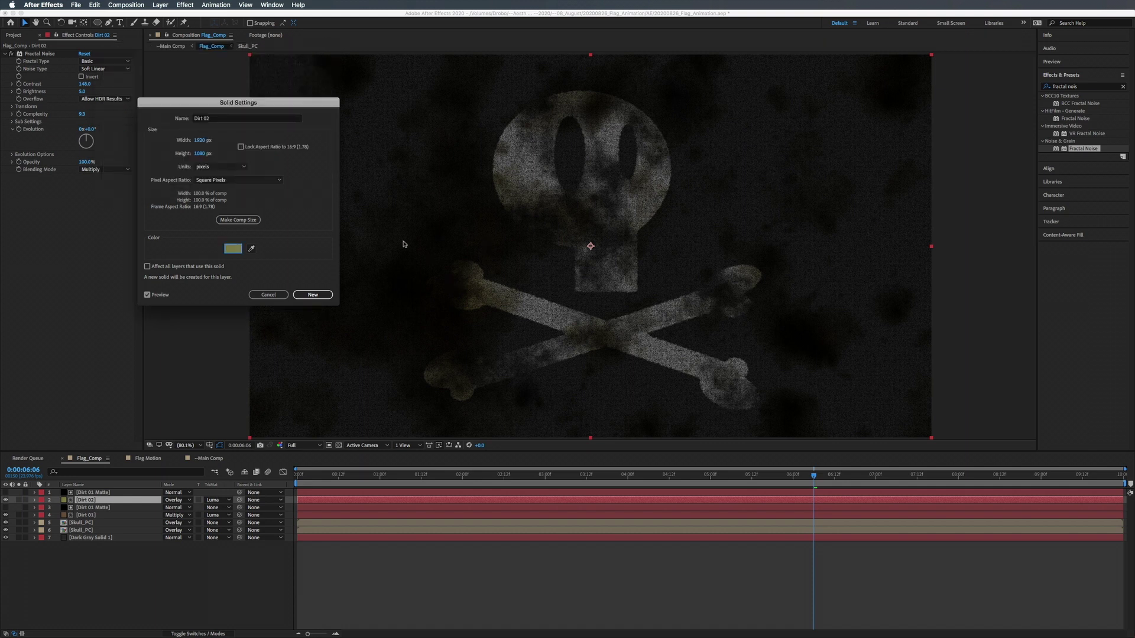
{"action": "left_click", "coordinate": [311, 293]}
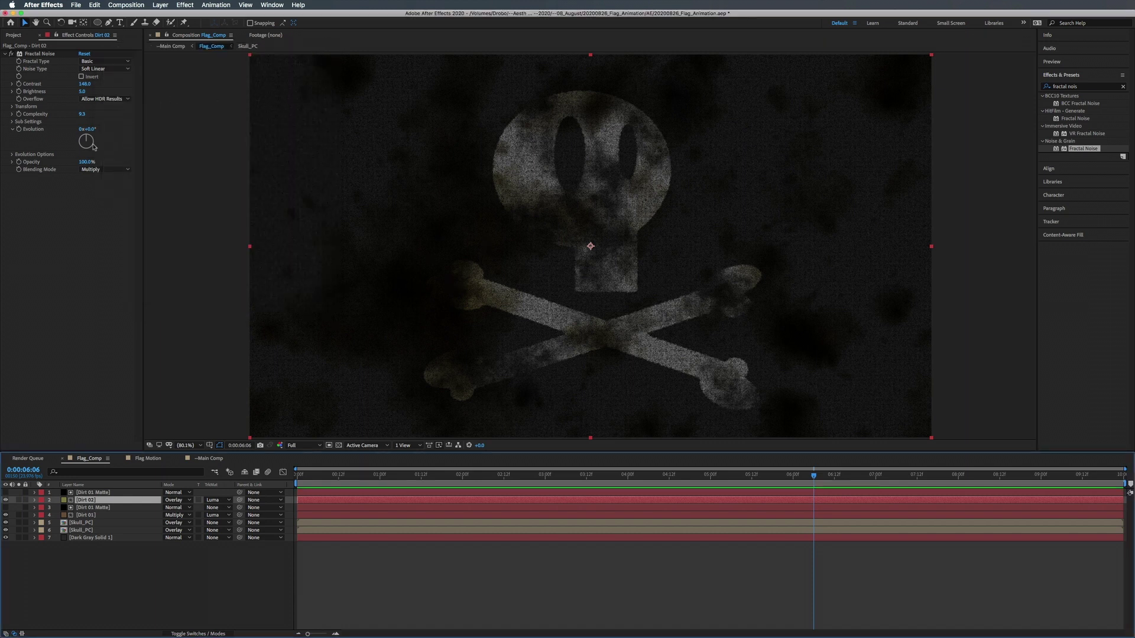
Vary the topmost Dirt 01 Matte's Fractal Noise with Evolution 16° and a Random Seed of 240.
{"action": "left_click", "coordinate": [94, 494]}
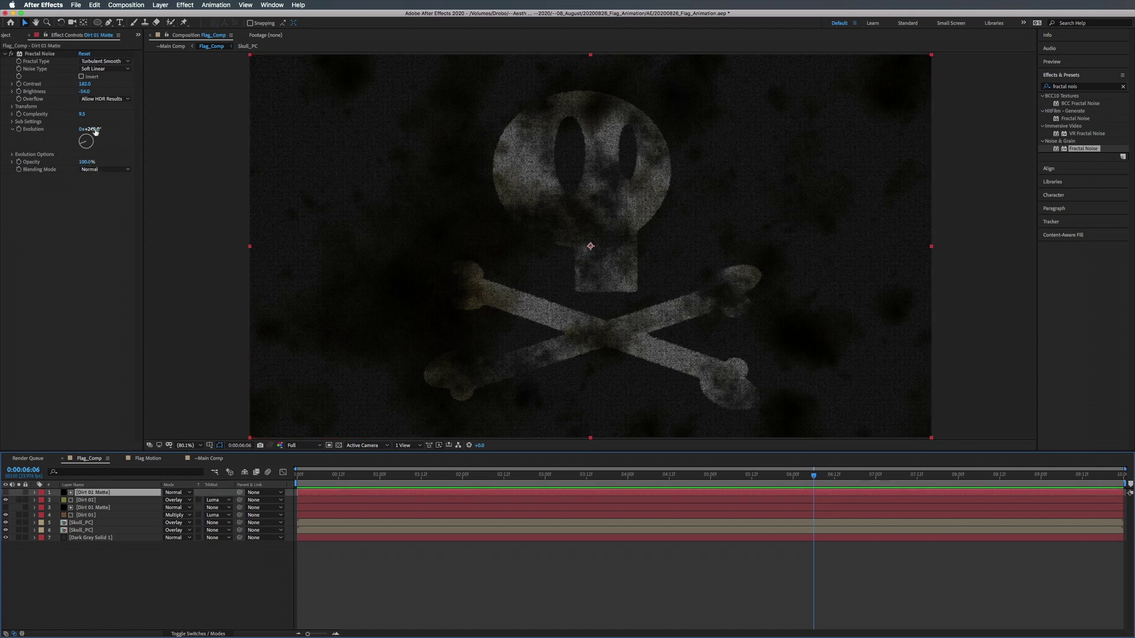
{"action": "left_click", "coordinate": [89, 129]}
{"action": "type", "text": "40"}
{"action": "key", "text": "Return"}
{"action": "key", "text": "super+z"}
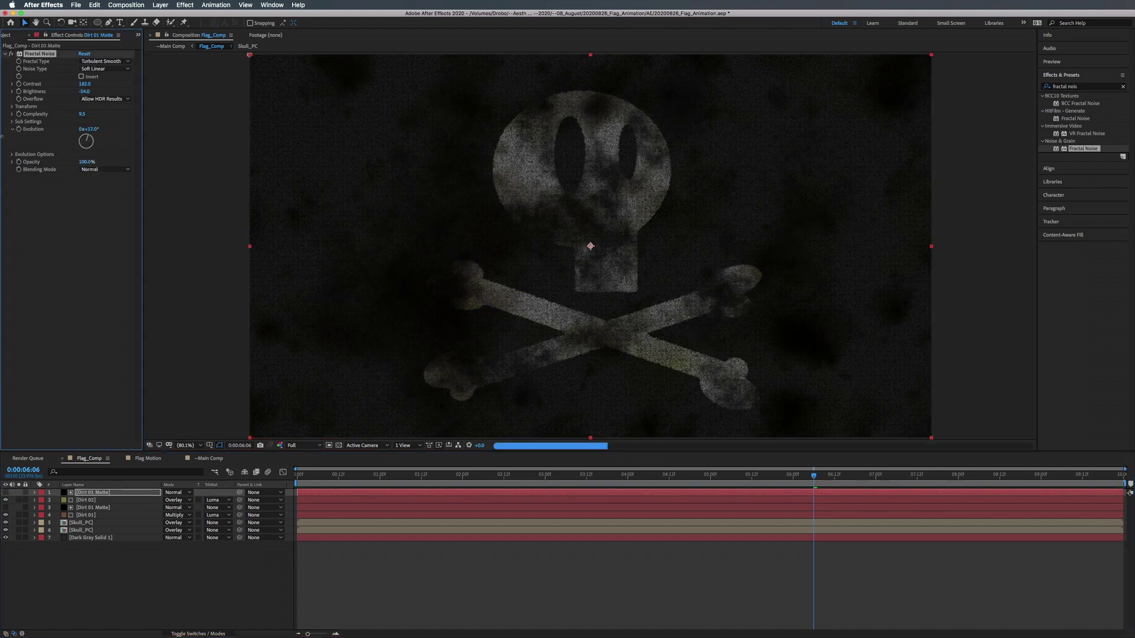
{"action": "left_click", "coordinate": [12, 155]}
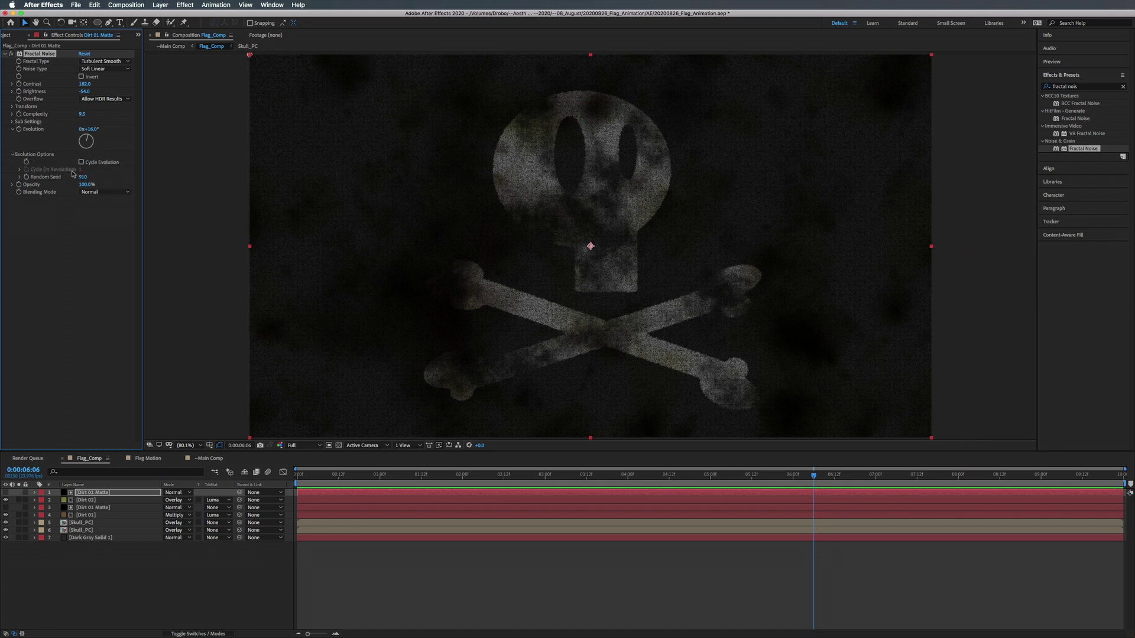
{"action": "left_click_drag", "start_coordinate": [80, 189], "coordinate": [130, 189]}
{"action": "left_click_drag", "start_coordinate": [30, 188], "coordinate": [18, 189]}
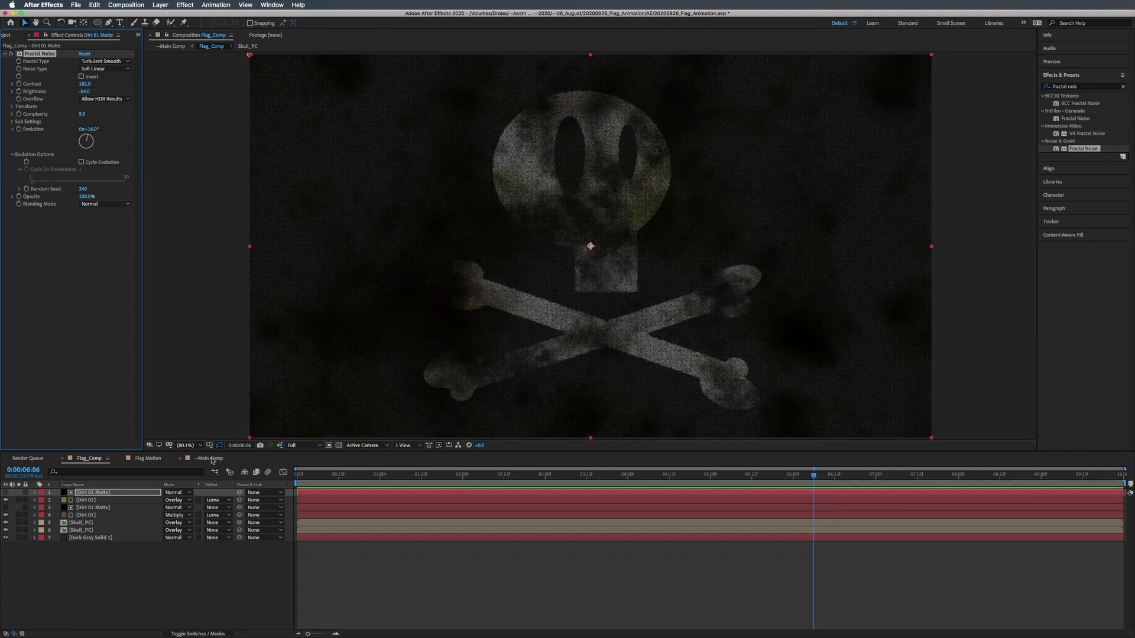
Preview the weathered flag animation in the Main Comp and move to frame 0:00:00:11.
{"action": "left_click", "coordinate": [210, 459]}
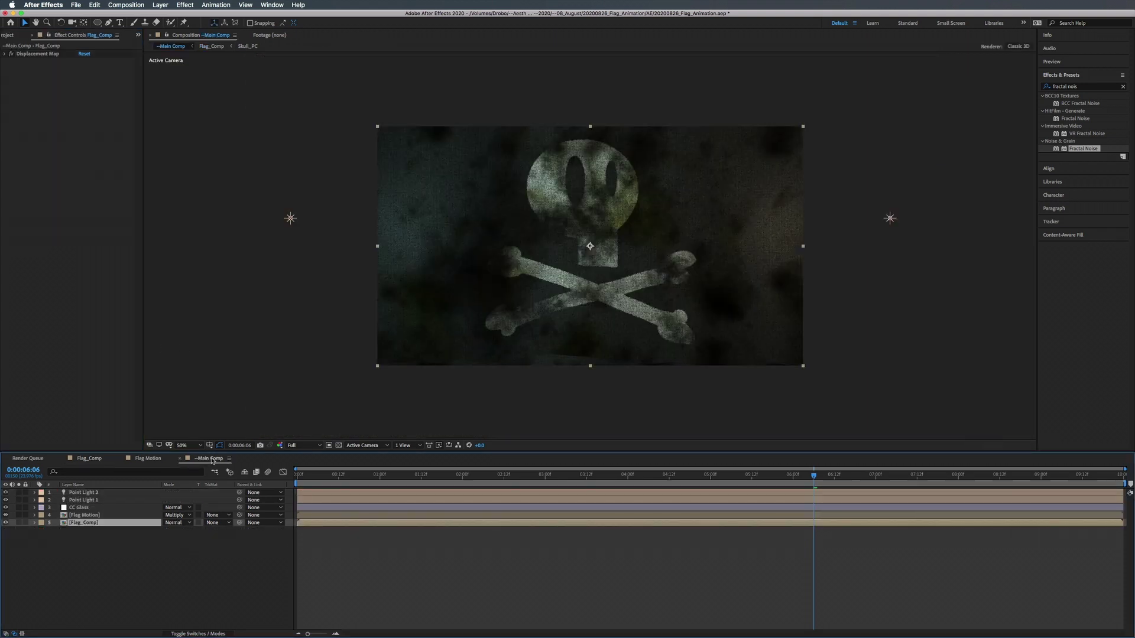
{"action": "key", "text": "space"}
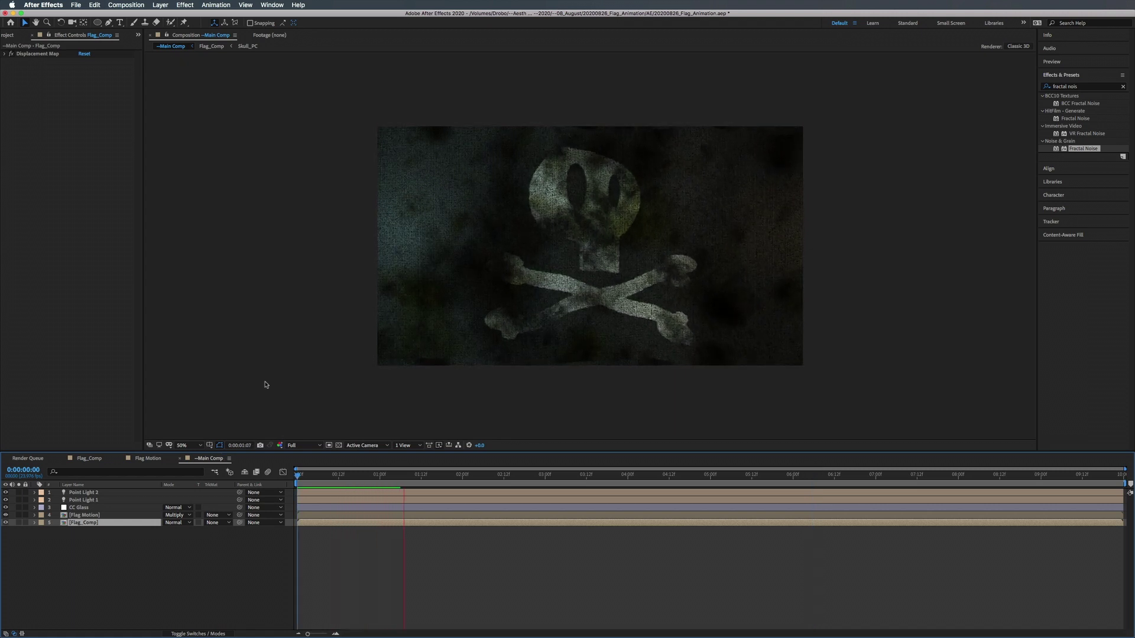
{"action": "left_click_drag", "start_coordinate": [465, 473], "coordinate": [336, 462]}
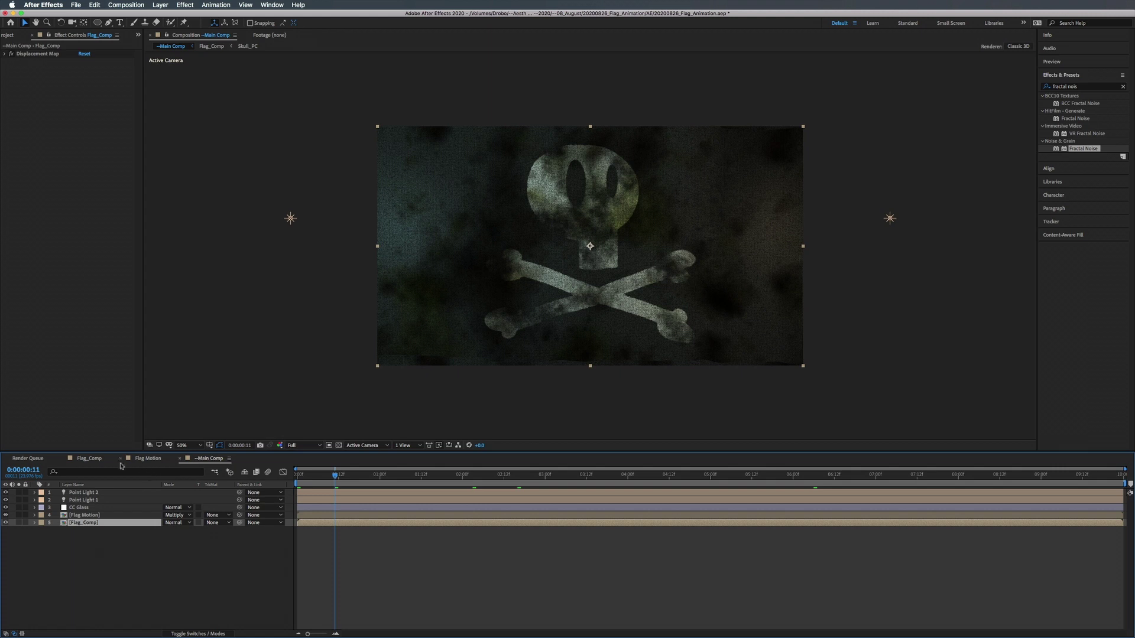
Compare the Main Comp with and without the four dirt and matte layers of Flag_Comp by toggling their visibility.
{"action": "left_click", "coordinate": [88, 459]}
{"action": "left_click", "coordinate": [79, 514], "text": "shift"}
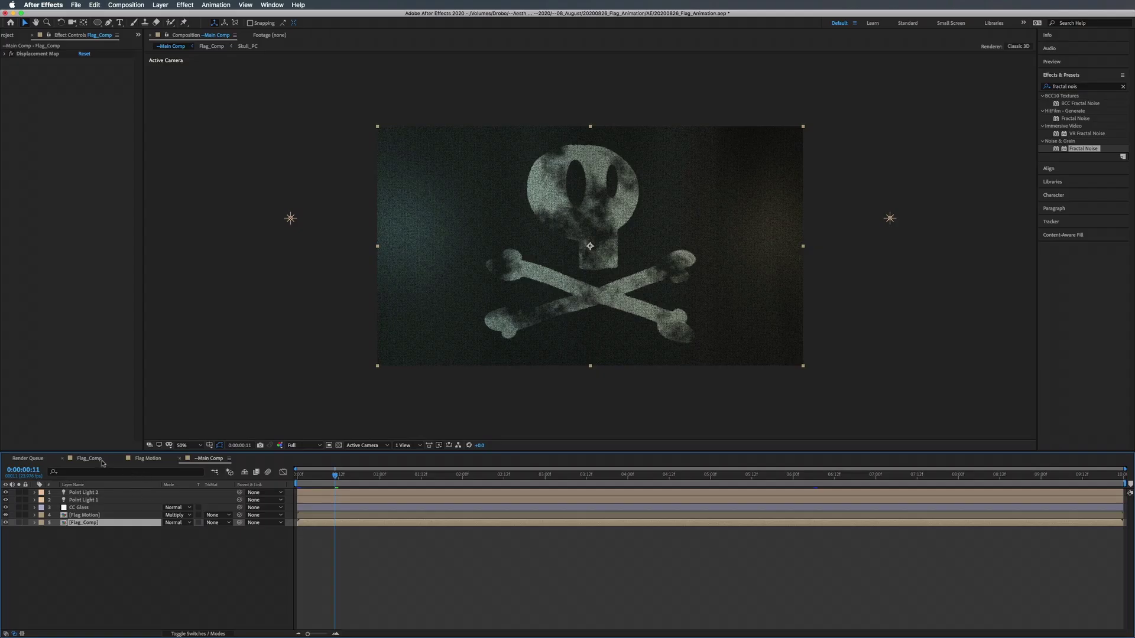
{"action": "left_click", "coordinate": [101, 461]}
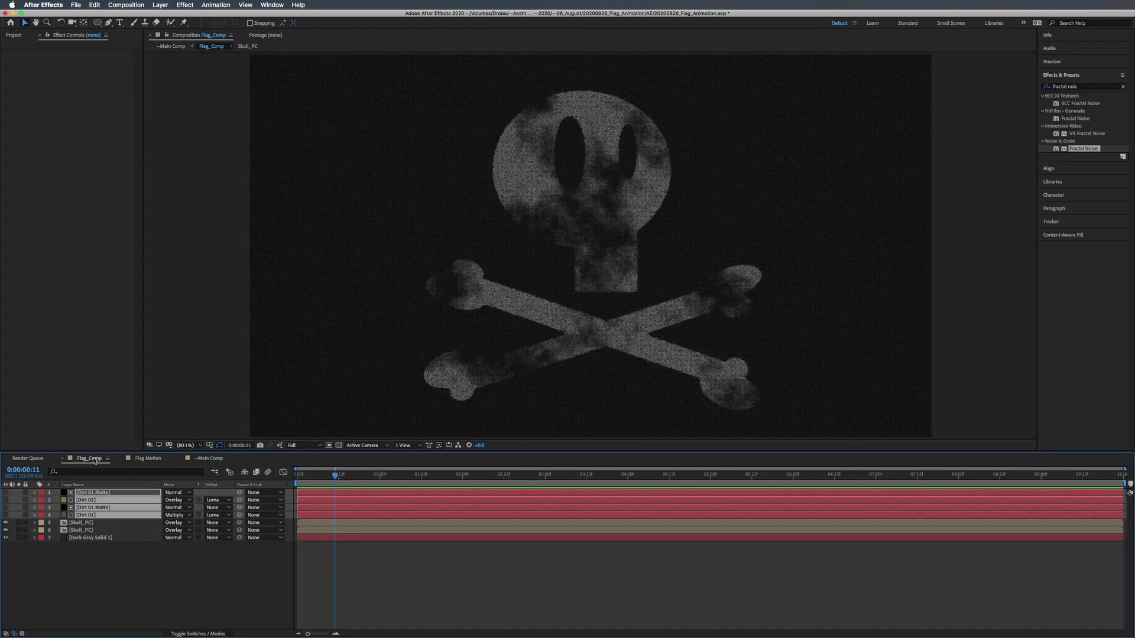
{"action": "left_click", "coordinate": [210, 460]}
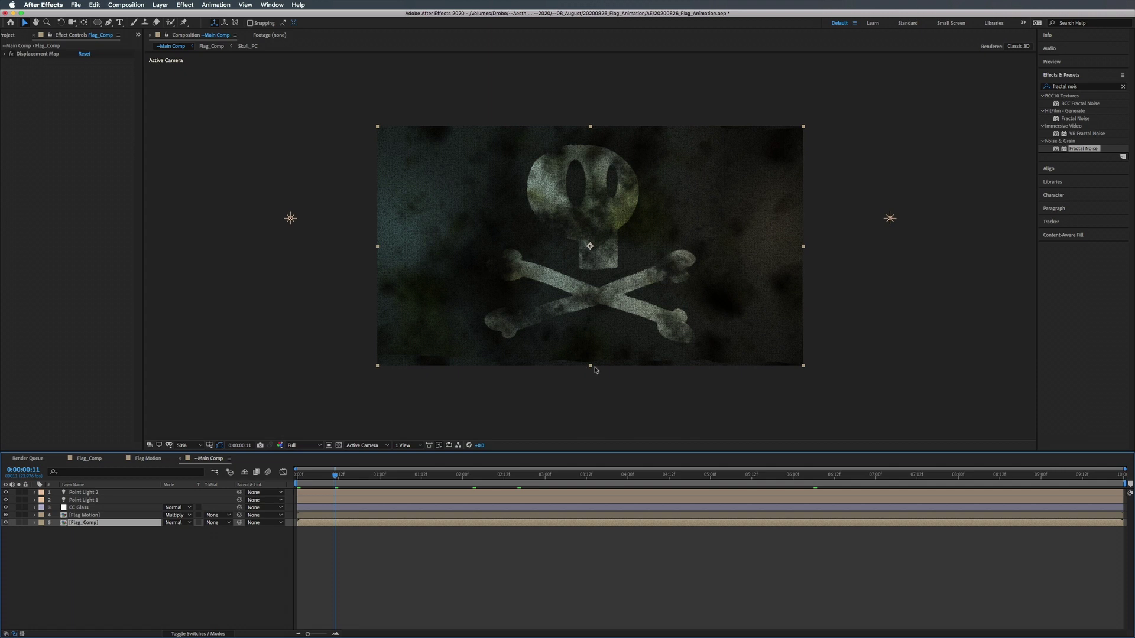
Turn off Wrap Pixels Around in the Displacement Map effect of Flag_Comp.
{"action": "left_click", "coordinate": [5, 54]}
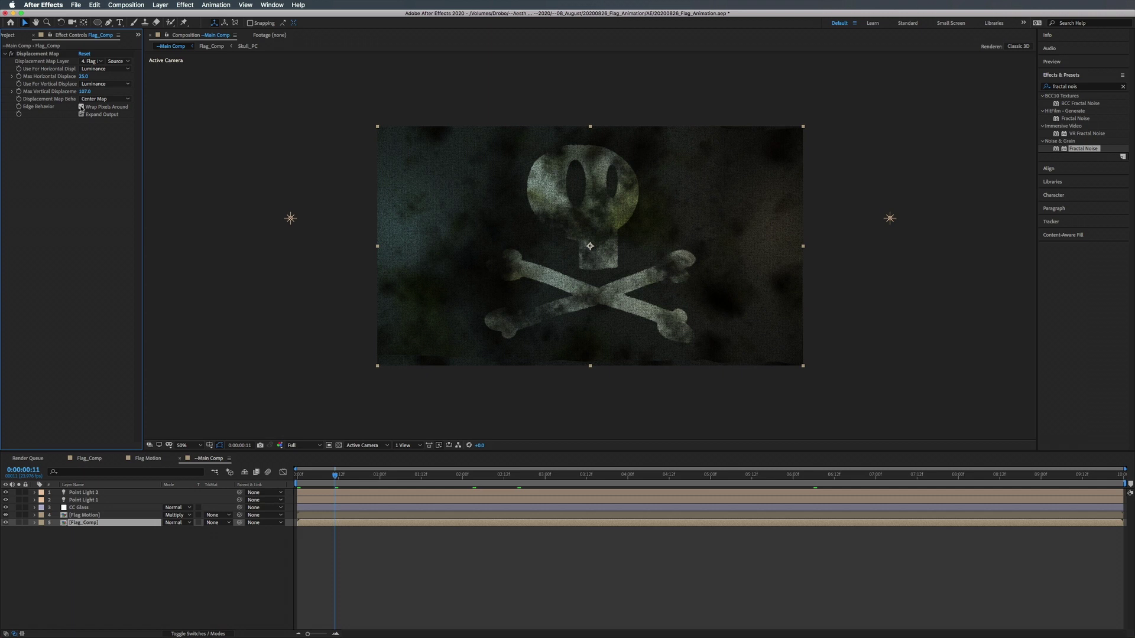
{"action": "left_click", "coordinate": [82, 107]}
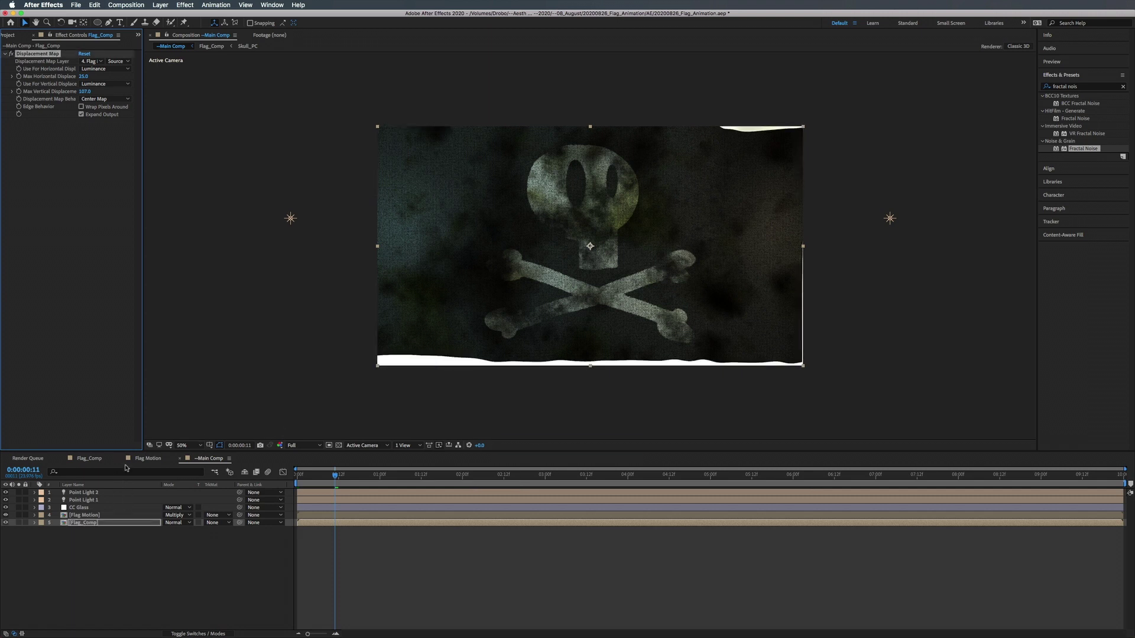
Pre-compose all seven layers of Flag_Comp into a new composition named FLag_PC.
{"action": "left_click", "coordinate": [95, 459]}
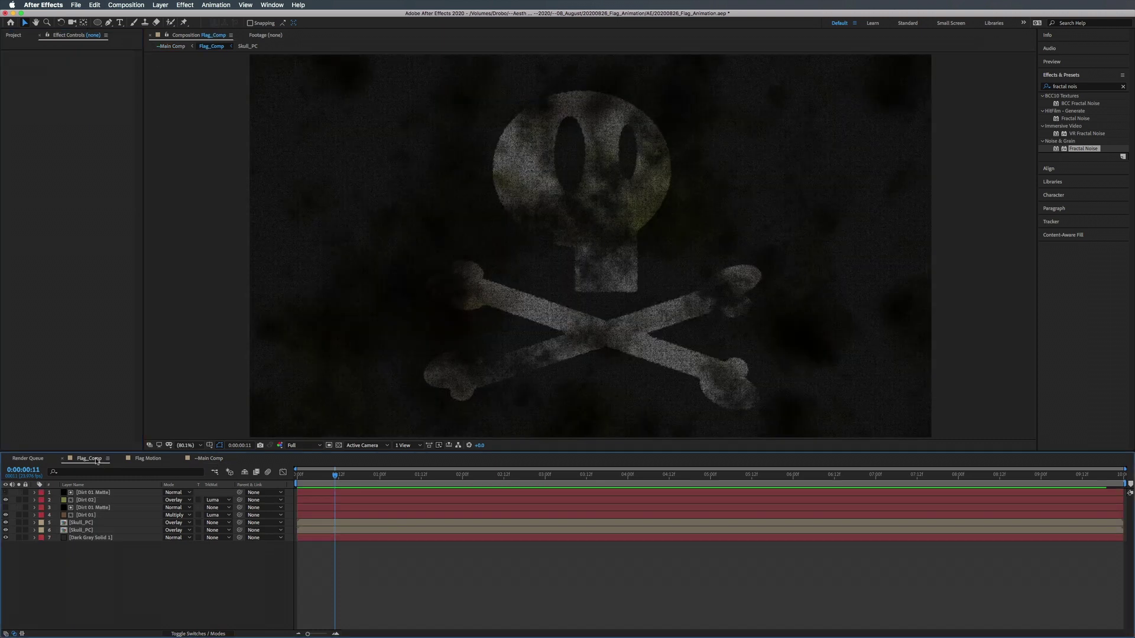
{"action": "left_click", "coordinate": [109, 494]}
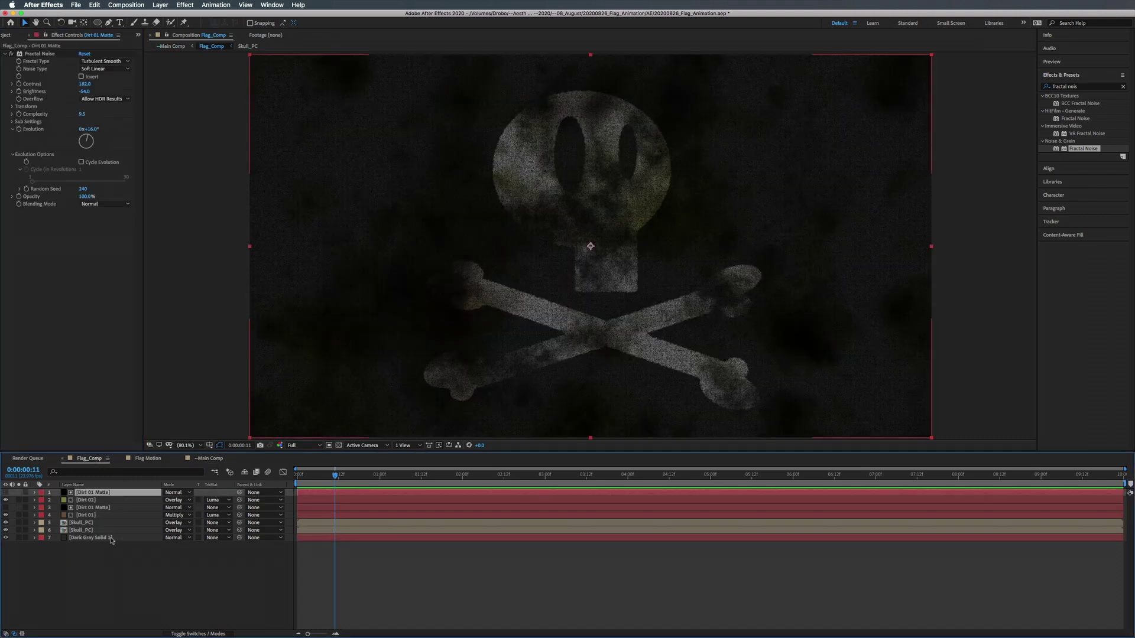
{"action": "left_click", "coordinate": [111, 538], "text": "shift"}
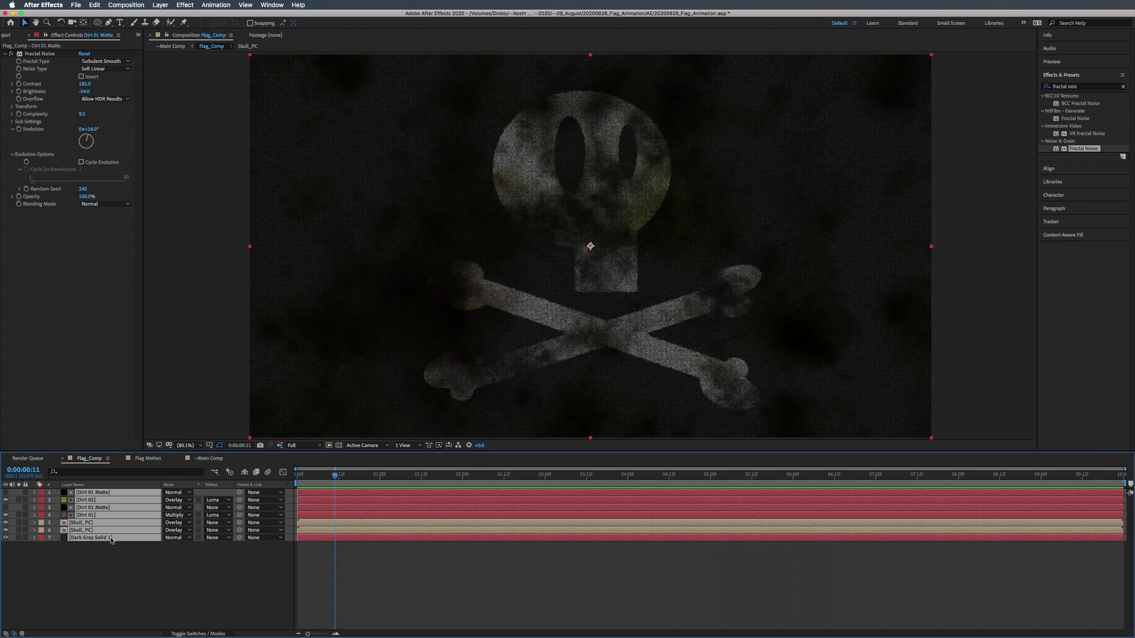
{"action": "key", "text": "super+shift+c"}
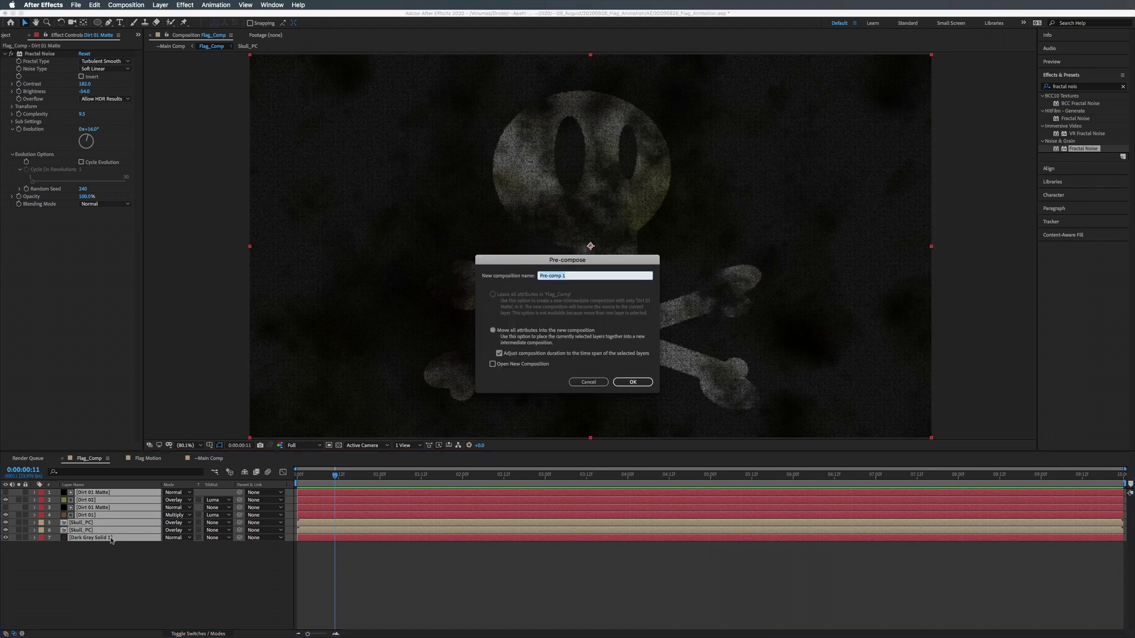
{"action": "type", "text": "Fl"}
{"action": "key", "text": "Return"}
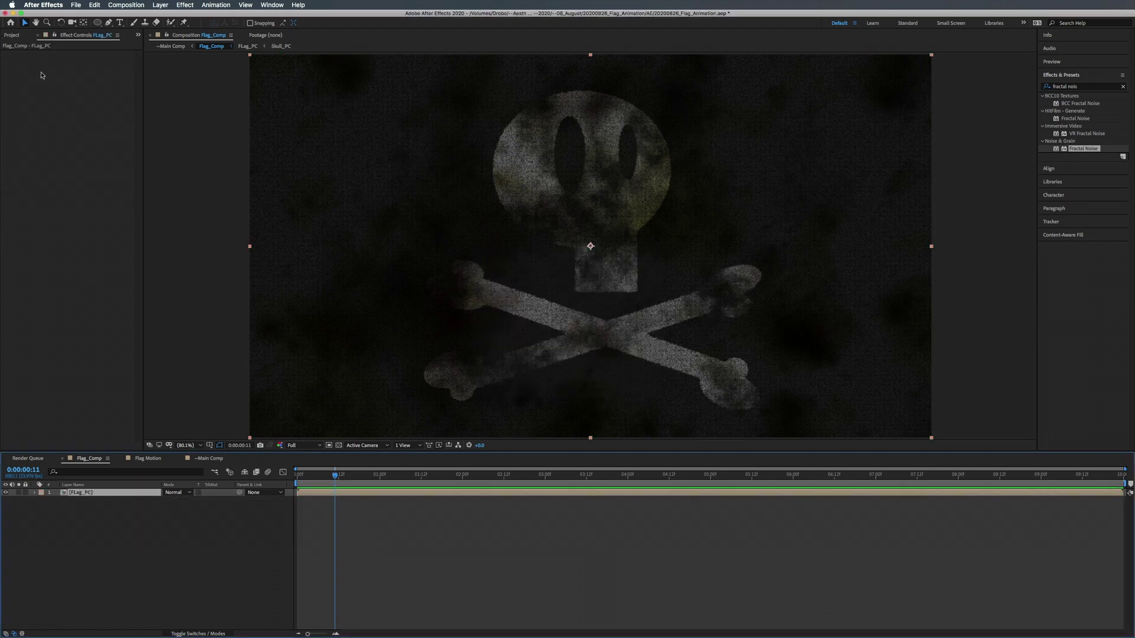
Find the Motion Tile effect and apply it to the FLag_PC layer.
{"action": "left_click", "coordinate": [1076, 87]}
{"action": "type", "text": "motion tile"}
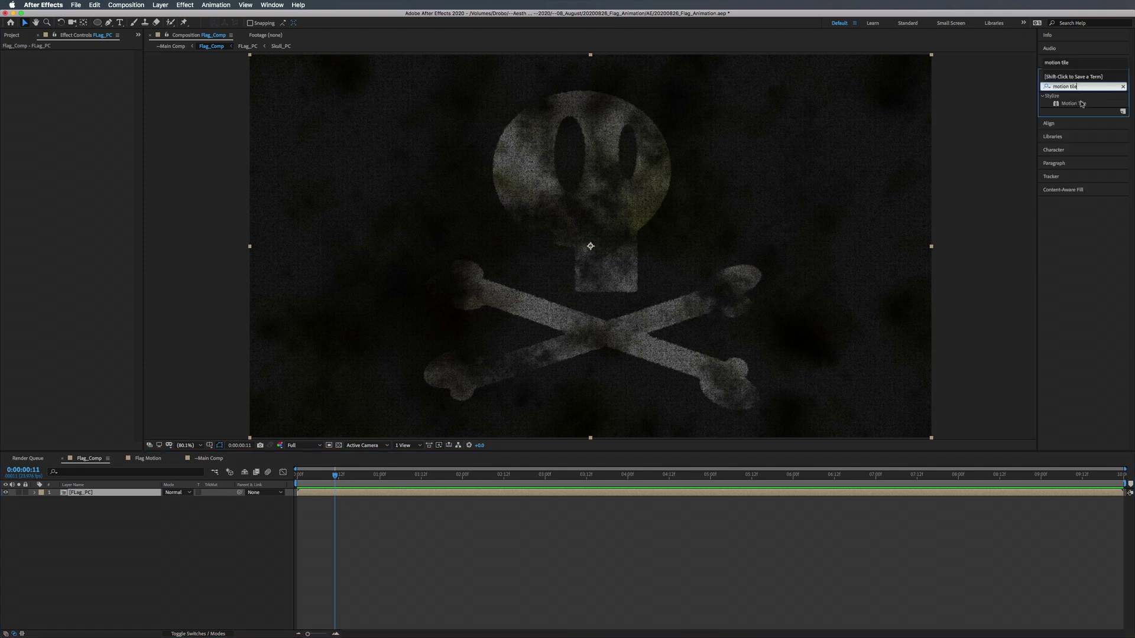
{"action": "left_click_drag", "start_coordinate": [1073, 104], "coordinate": [62, 105]}
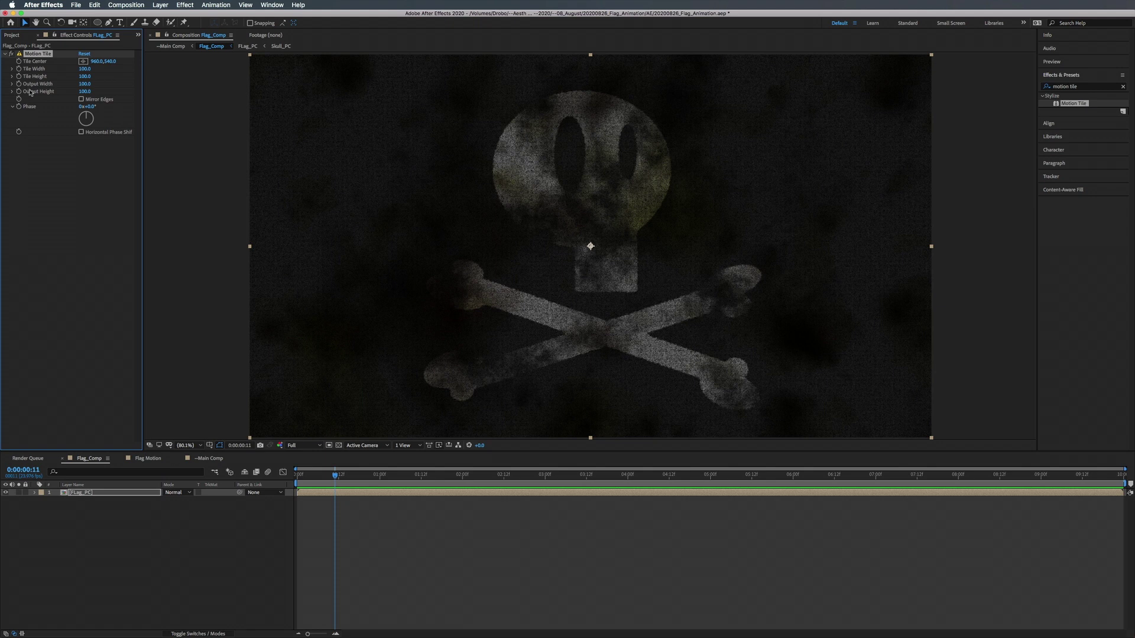
Set the Motion Tile Output Width and Output Height to 150.
{"action": "left_click", "coordinate": [85, 84]}
{"action": "key", "text": "shift+Up"}
{"action": "left_click", "coordinate": [84, 91]}
{"action": "key", "text": "shift+Up"}
{"action": "key", "text": "shift+Up"}
{"action": "key", "text": "shift+Up"}
Enable Collapse Transformations on the Flag_Comp layer in the Main Comp.
{"action": "left_click", "coordinate": [211, 459]}
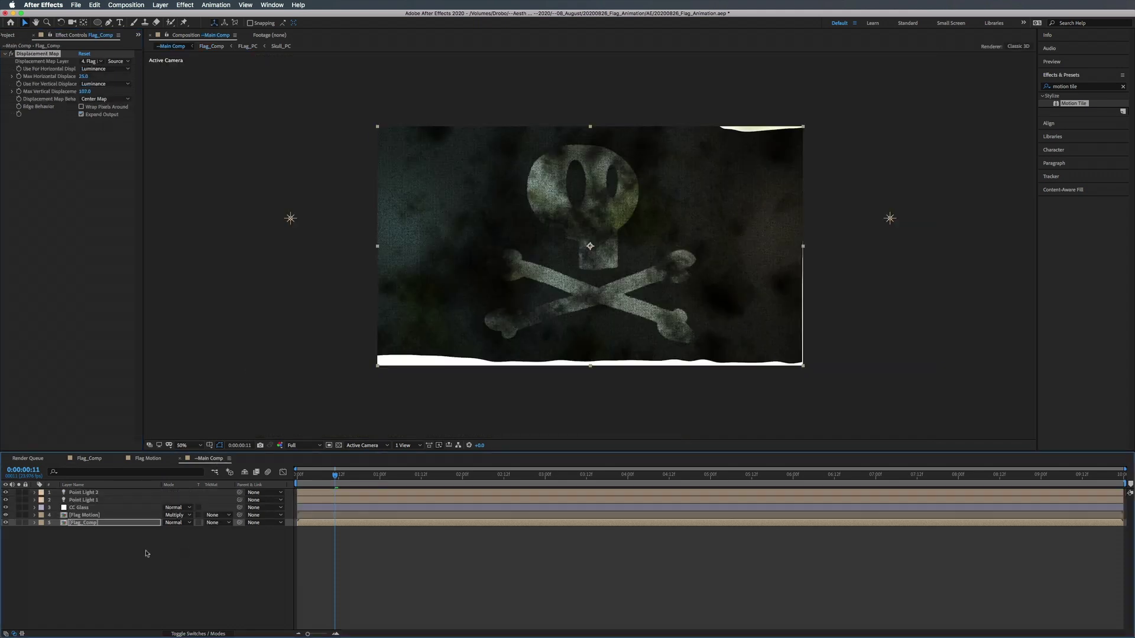
{"action": "left_click", "coordinate": [184, 634]}
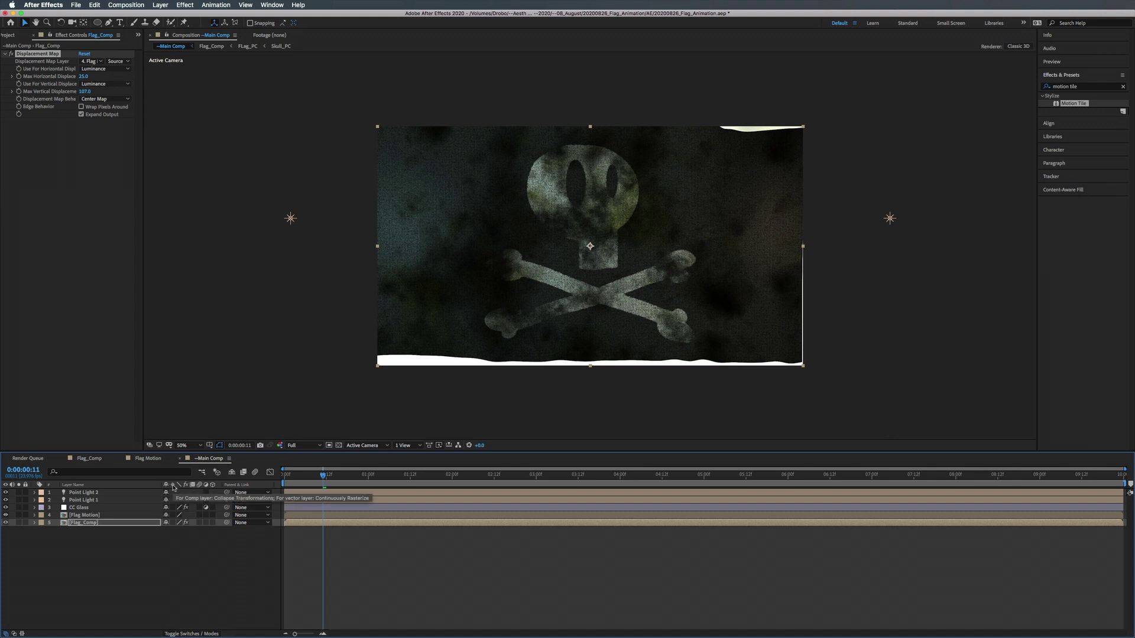
{"action": "left_click", "coordinate": [173, 524]}
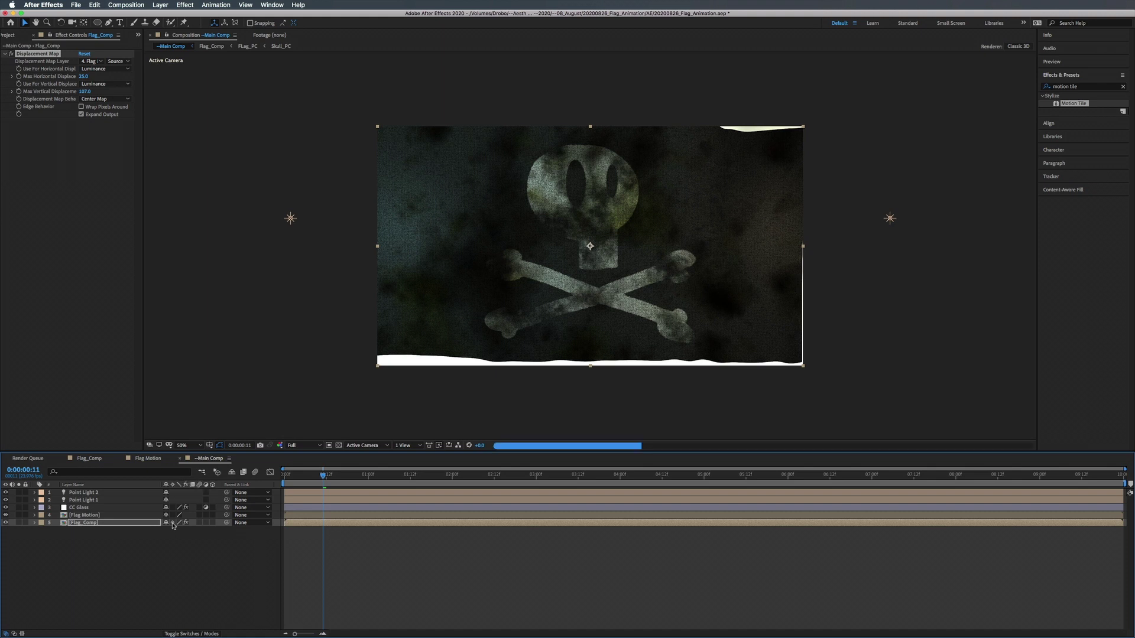
{"action": "left_click", "coordinate": [90, 461]}
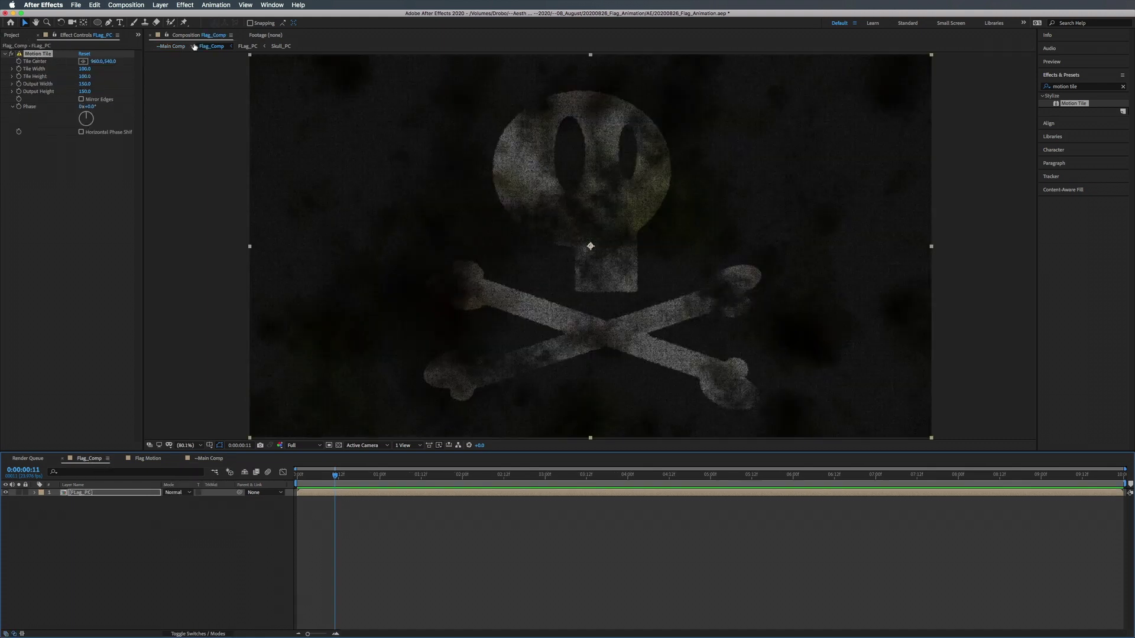
{"action": "left_click", "coordinate": [210, 458]}
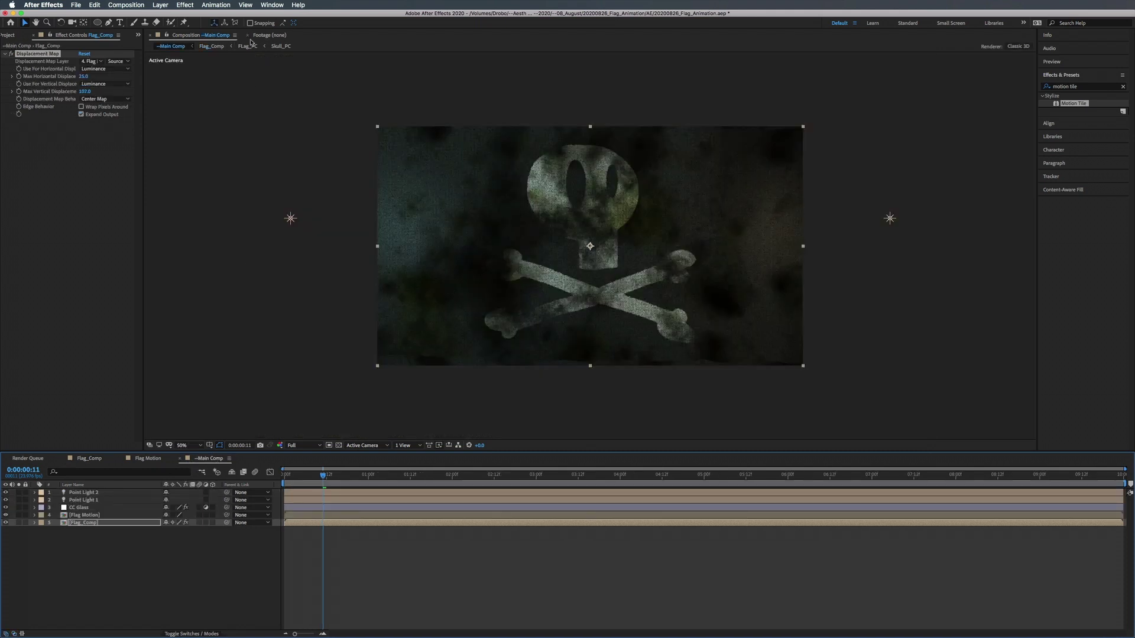
Lock the Main Comp viewer and dock a second viewer showing Flag_Comp beside it.
{"action": "left_click", "coordinate": [167, 36]}
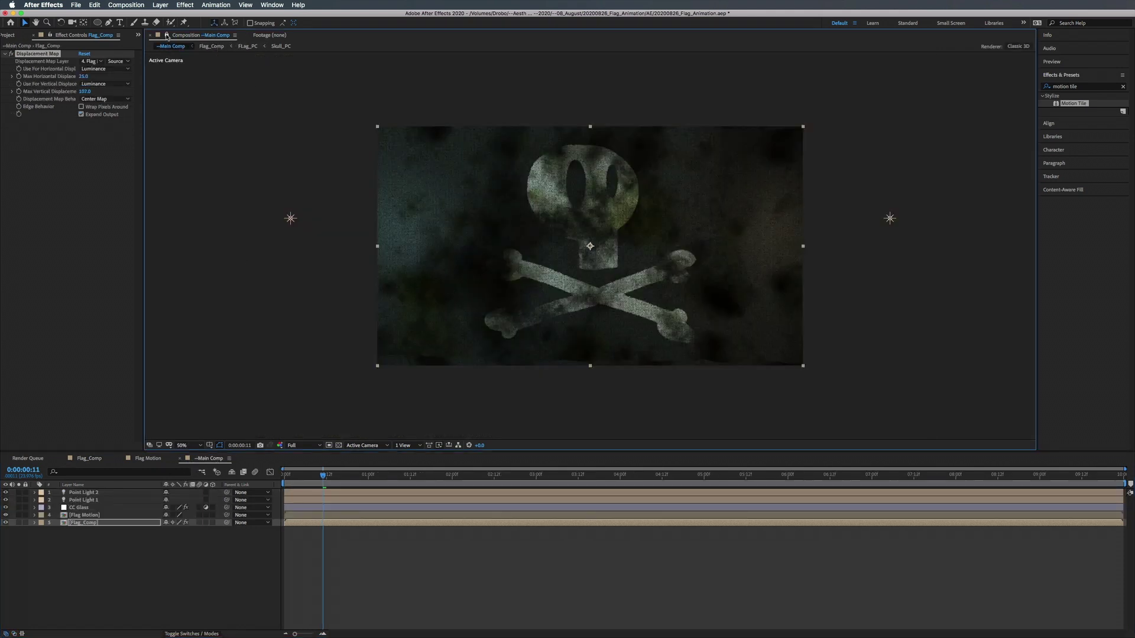
{"action": "double_click", "coordinate": [90, 523]}
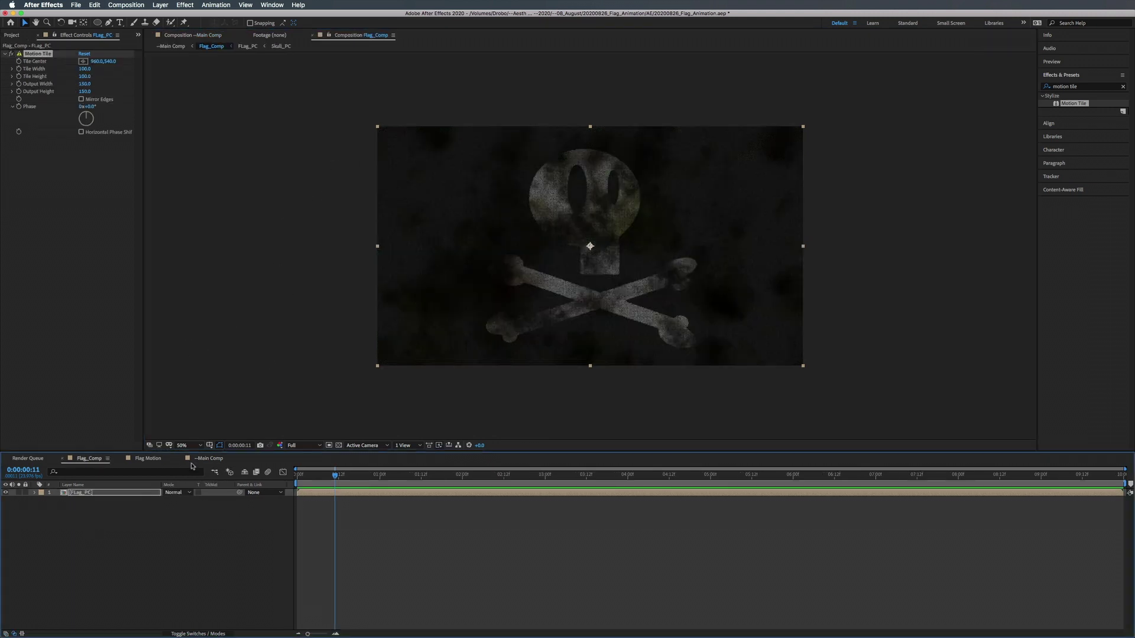
{"action": "left_click", "coordinate": [336, 37]}
{"action": "left_click_drag", "start_coordinate": [336, 37], "coordinate": [1022, 129]}
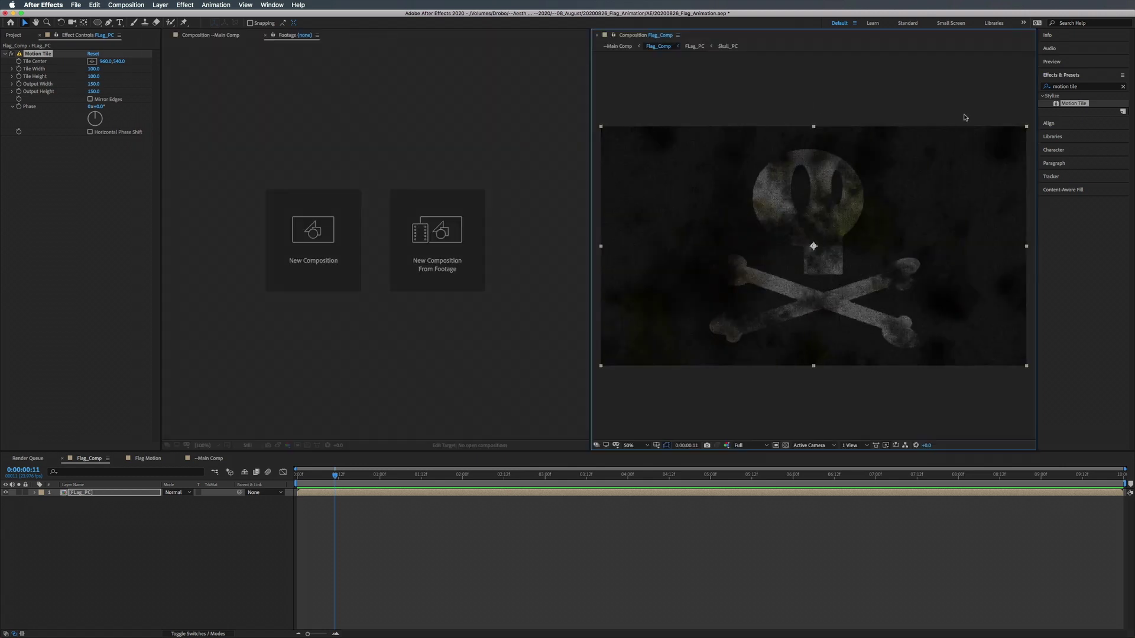
{"action": "left_click", "coordinate": [201, 38]}
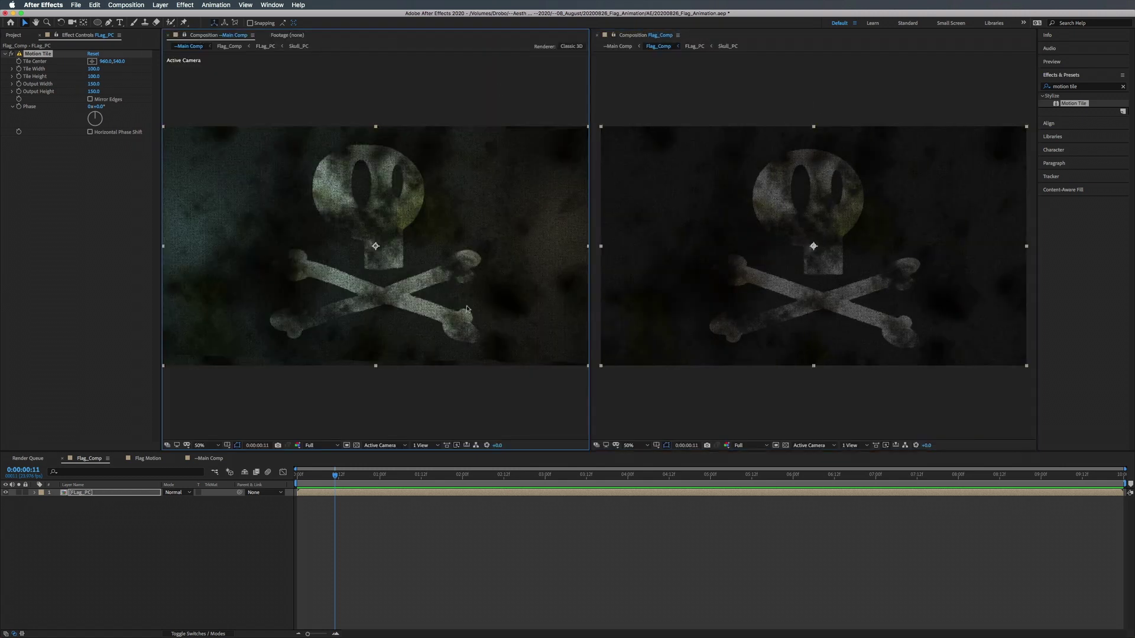
Enable Mirror Edges in FLag_PC's Motion Tile and inspect the flag's lower edge in the Main Comp up close.
{"action": "key", "text": "period"}
{"action": "left_click_drag", "start_coordinate": [217, 407], "coordinate": [429, 220]}
{"action": "left_click_drag", "start_coordinate": [311, 314], "coordinate": [332, 308]}
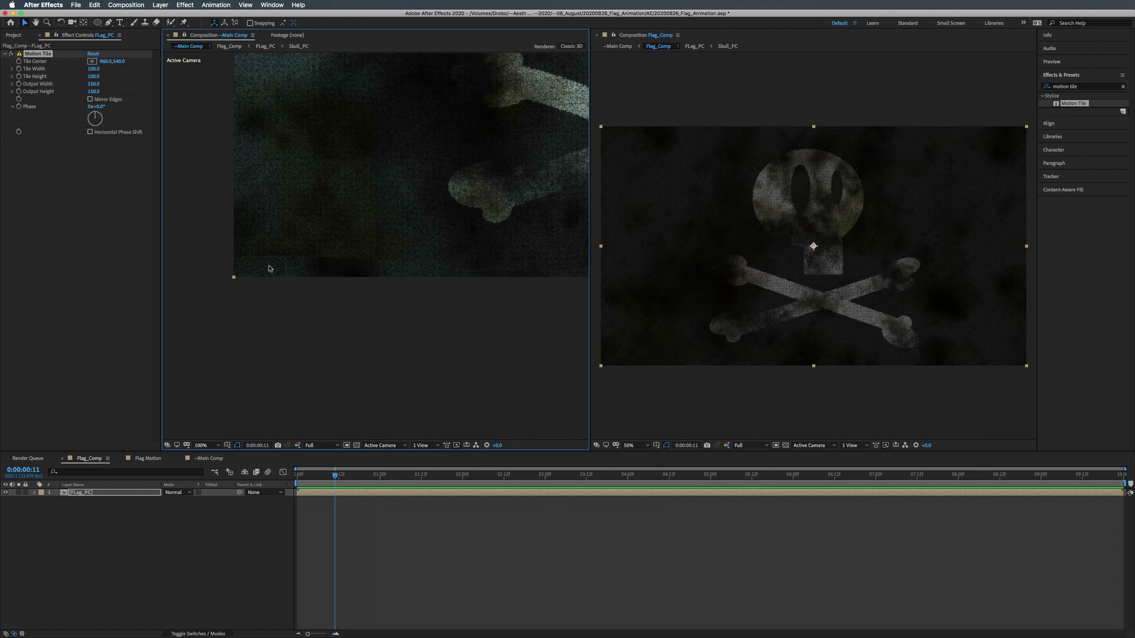
{"action": "left_click", "coordinate": [91, 99]}
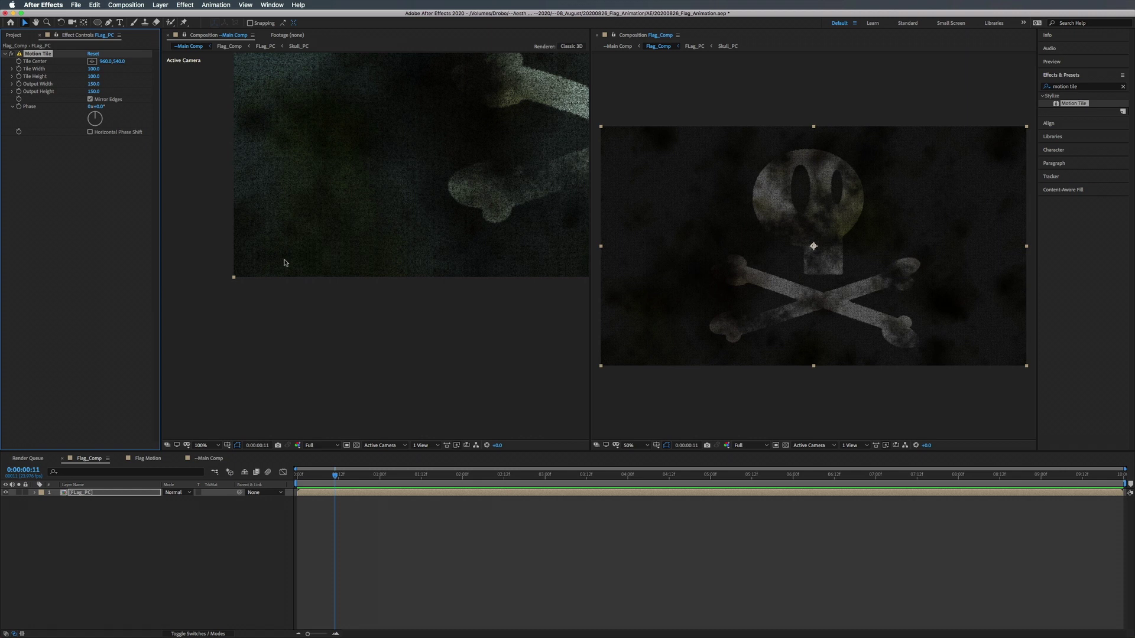
{"action": "left_click_drag", "start_coordinate": [322, 165], "coordinate": [374, 213]}
{"action": "left_click_drag", "start_coordinate": [293, 235], "coordinate": [399, 249]}
{"action": "left_click_drag", "start_coordinate": [193, 264], "coordinate": [352, 250]}
{"action": "left_click_drag", "start_coordinate": [264, 251], "coordinate": [300, 275]}
{"action": "key", "text": "v"}
Close the separate Flag_Comp viewer and fit the Main Comp view up to 100%.
{"action": "left_click", "coordinate": [597, 36]}
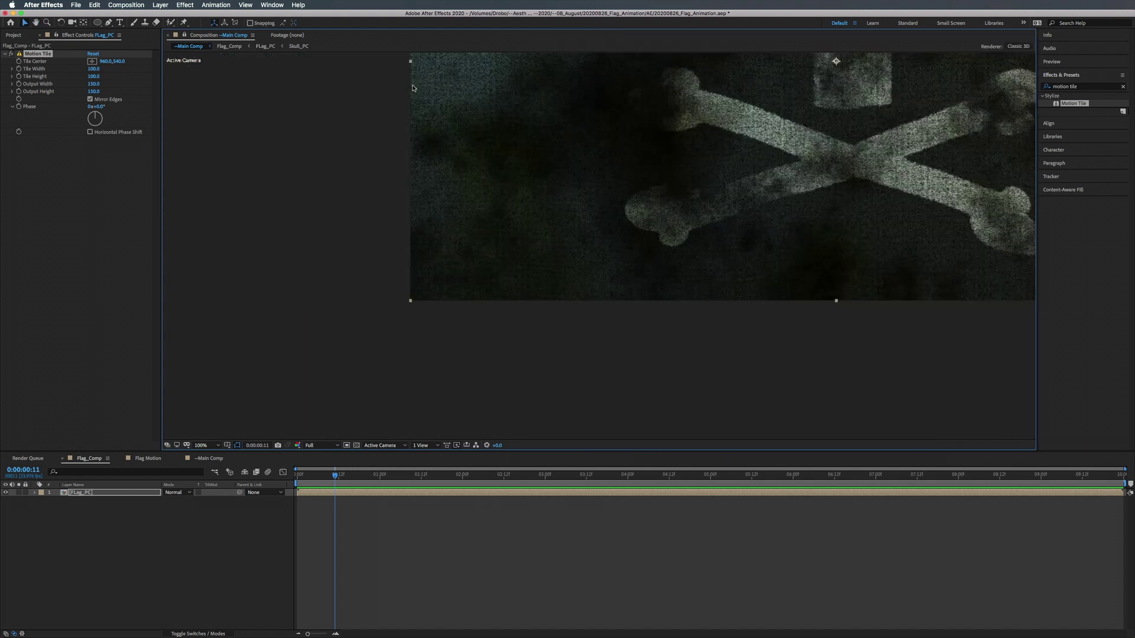
{"action": "left_click", "coordinate": [226, 46]}
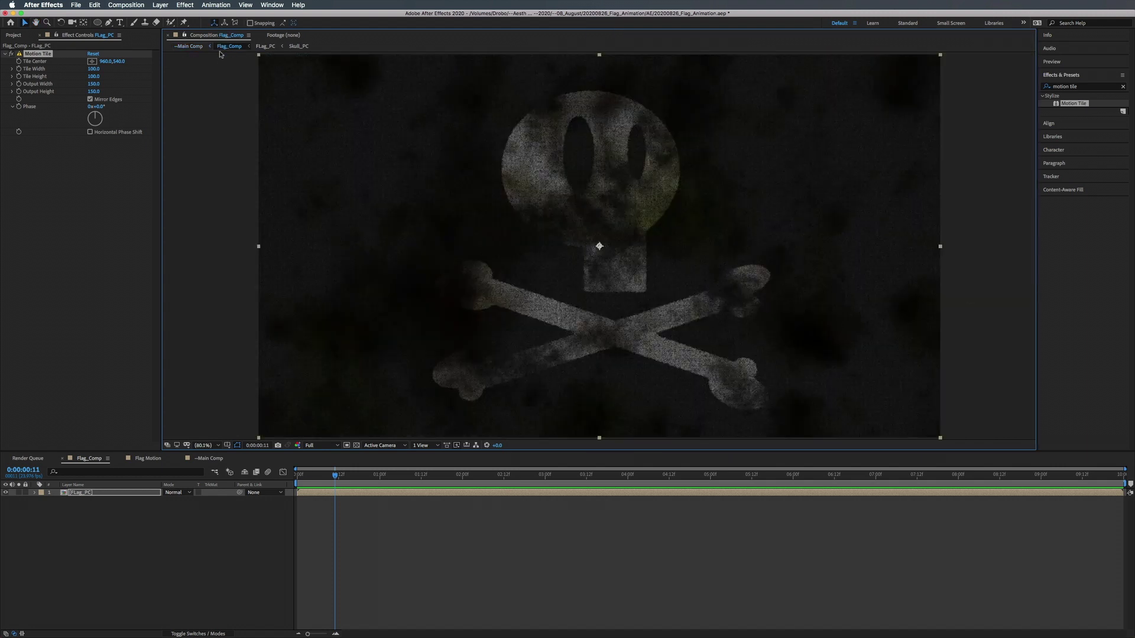
{"action": "left_click", "coordinate": [217, 459]}
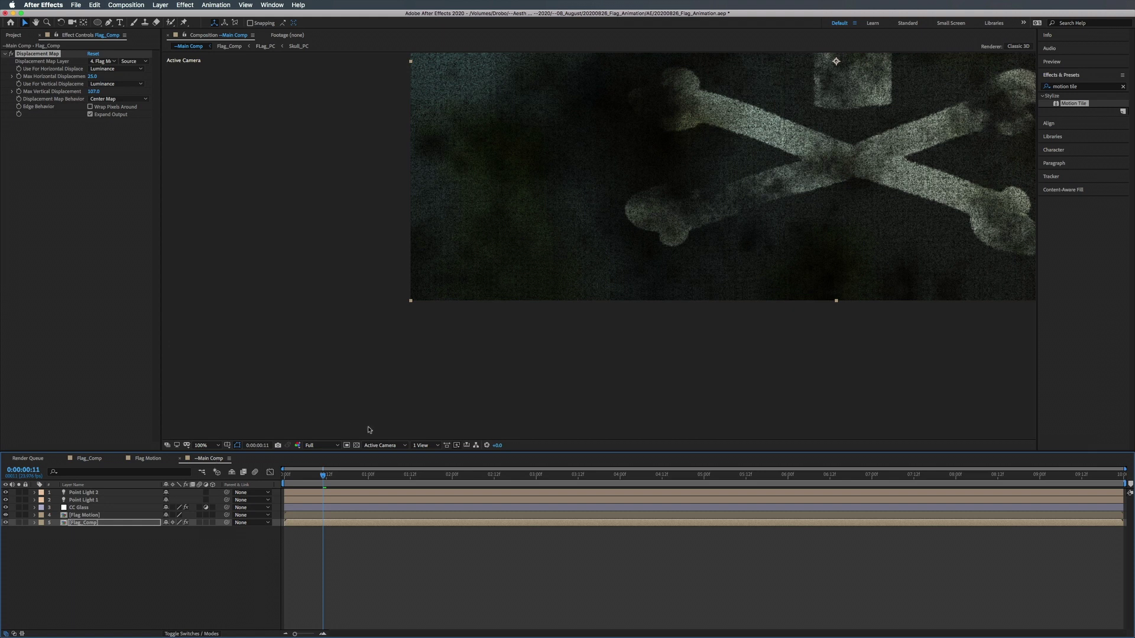
{"action": "left_click", "coordinate": [207, 445]}
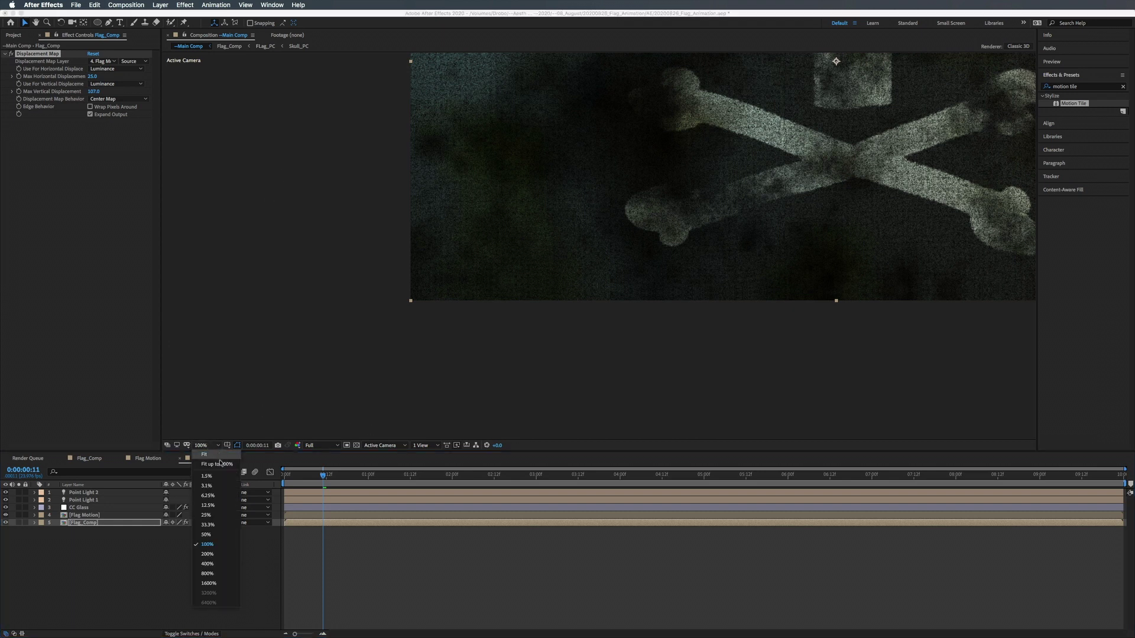
{"action": "left_click", "coordinate": [218, 464]}
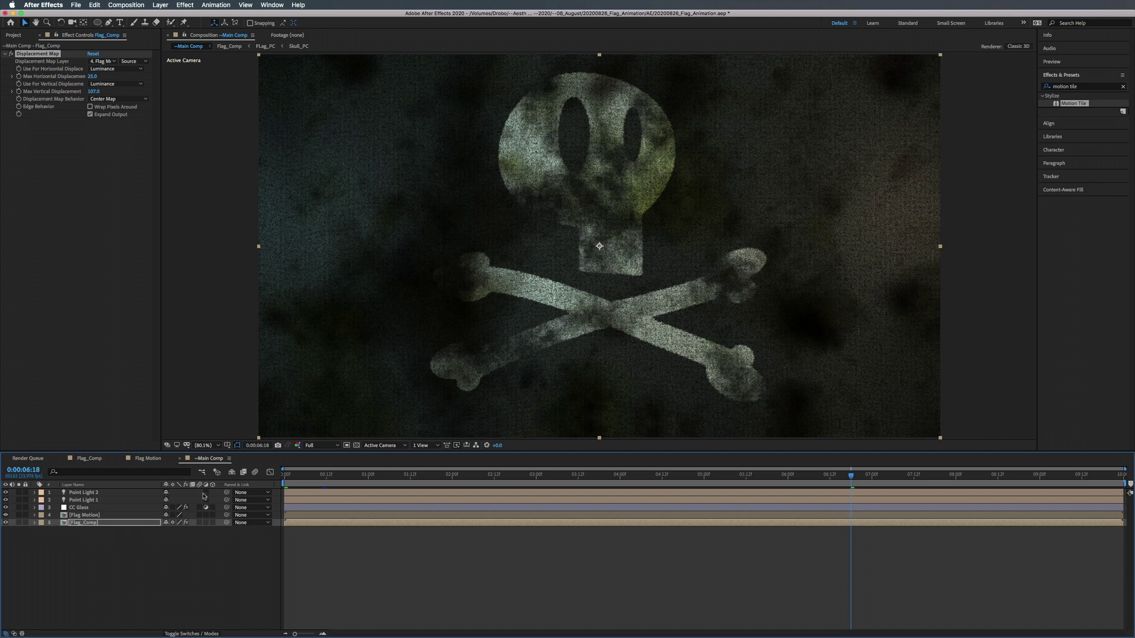
Lock the Main Comp viewer and dock a second viewer showing the FLag_PC precomp beside it.
{"action": "left_click", "coordinate": [89, 458]}
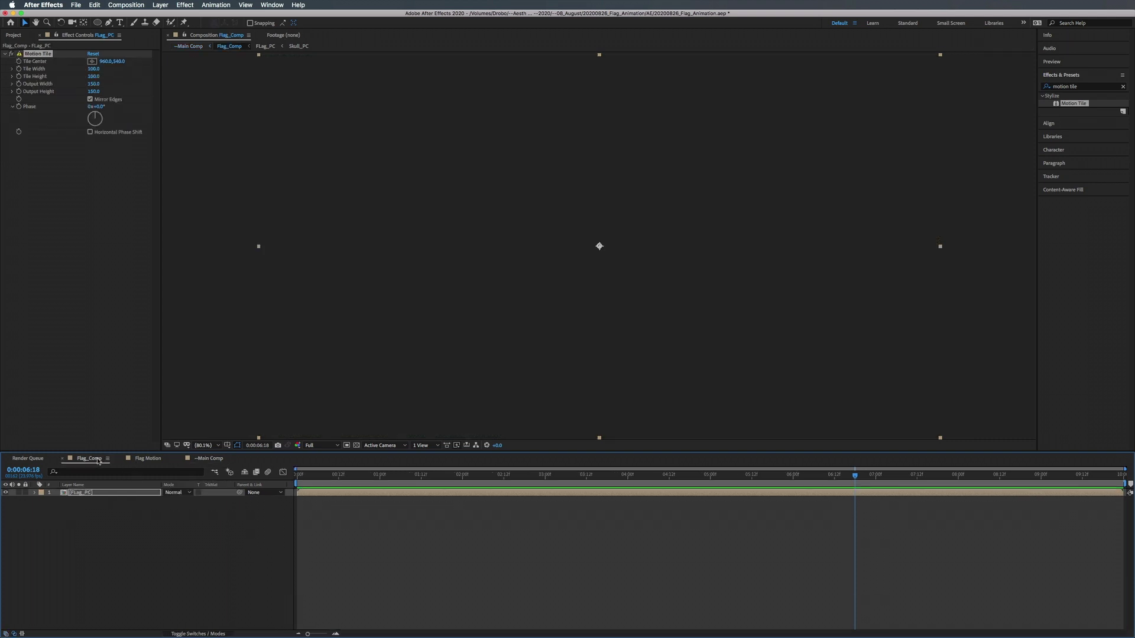
{"action": "left_click", "coordinate": [208, 459]}
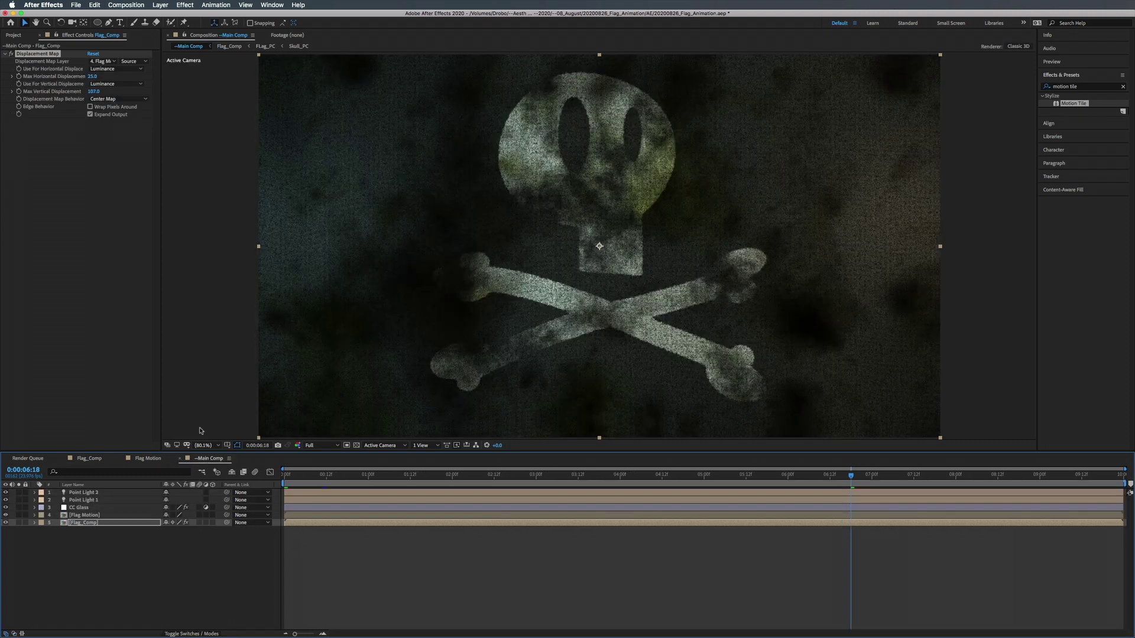
{"action": "left_click", "coordinate": [187, 37]}
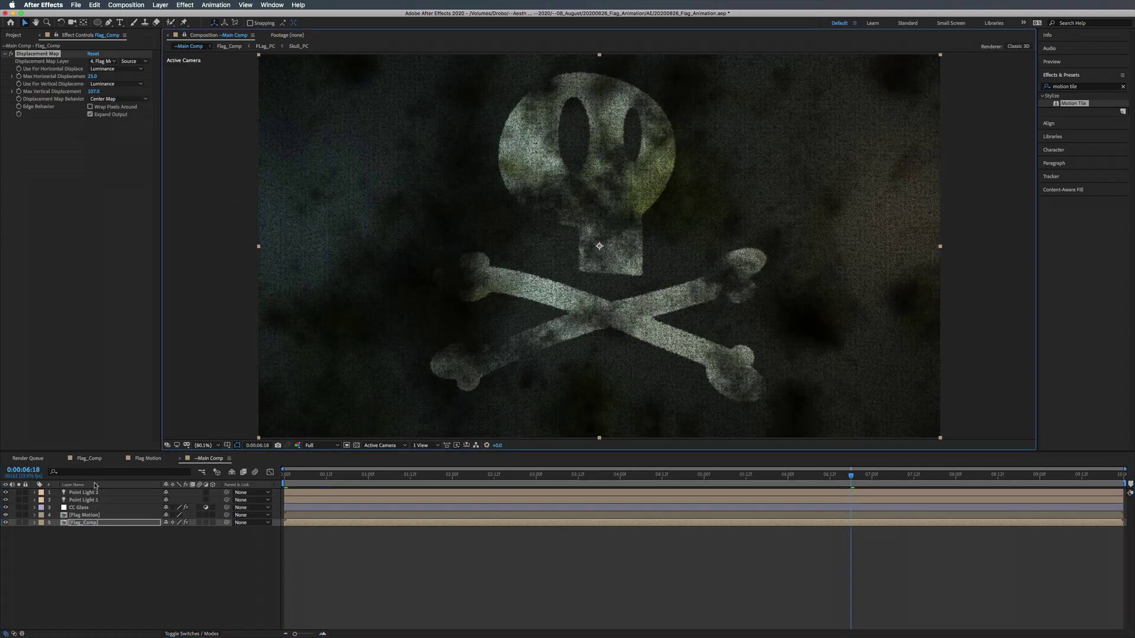
{"action": "double_click", "coordinate": [92, 523]}
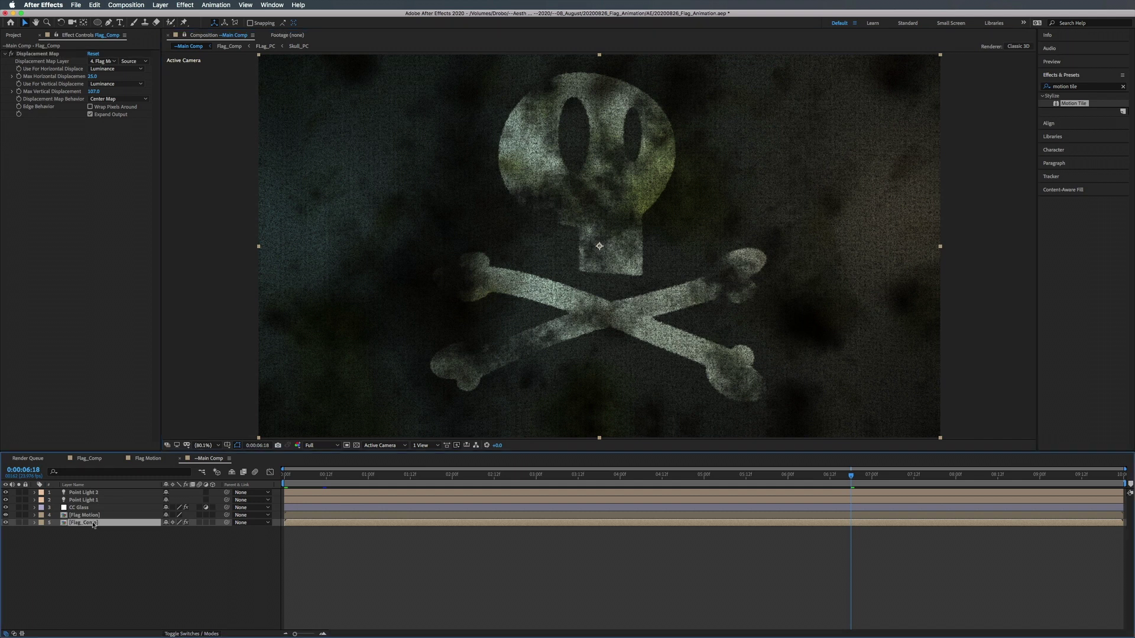
{"action": "double_click", "coordinate": [86, 493]}
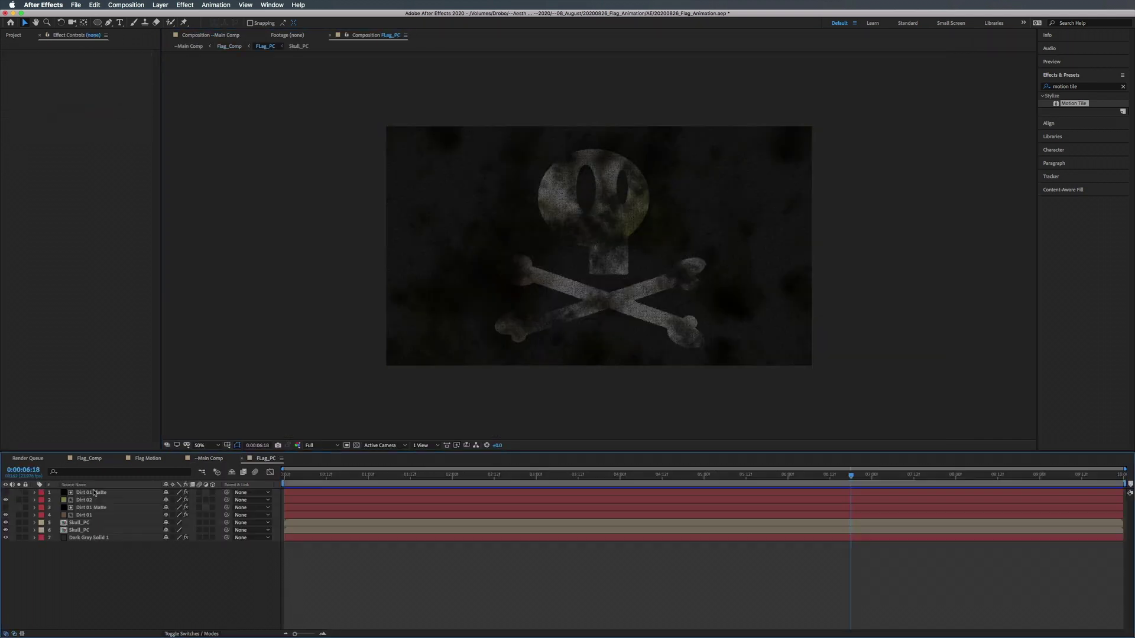
{"action": "left_click_drag", "start_coordinate": [366, 37], "coordinate": [1000, 198]}
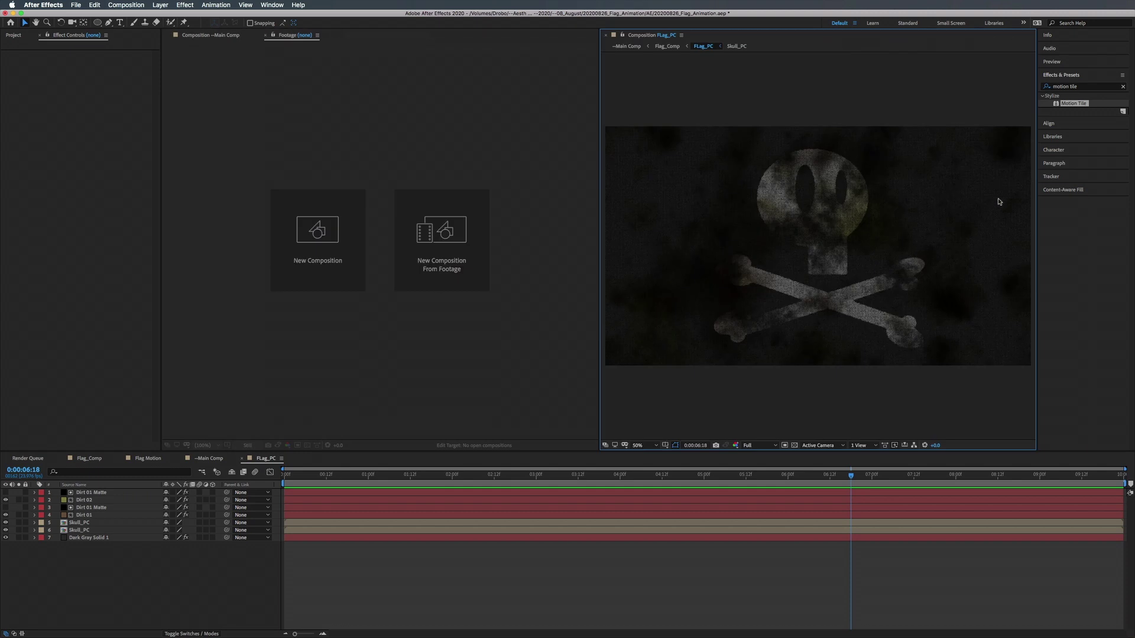
{"action": "left_click", "coordinate": [197, 36]}
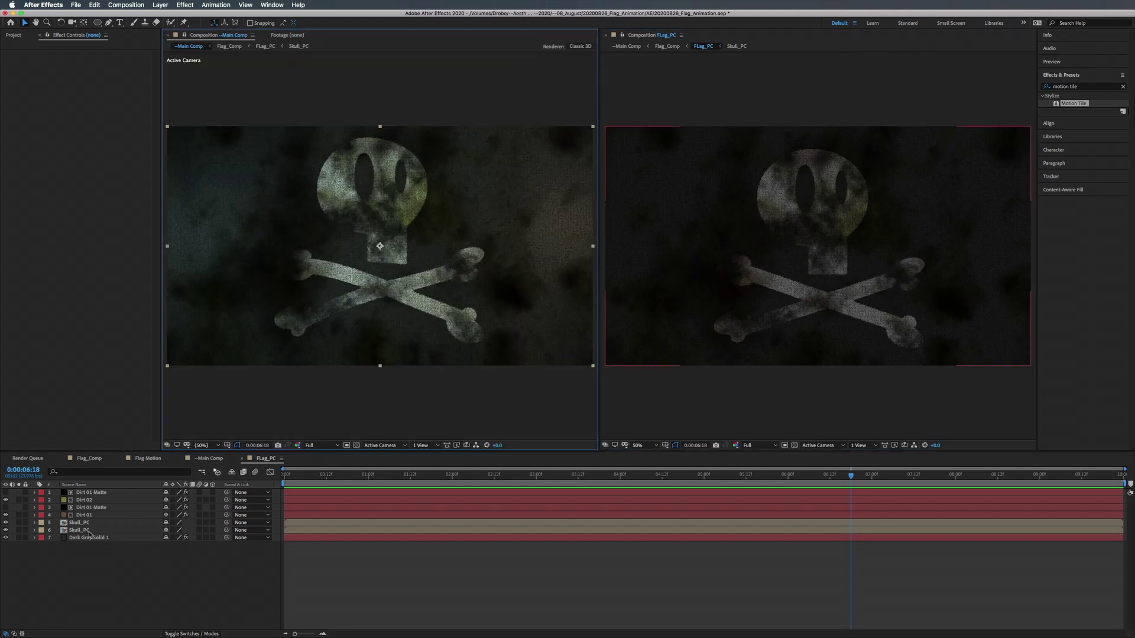
Lower the Dirt 01 layer's opacity to 67% in FLag_PC.
{"action": "left_click", "coordinate": [83, 516]}
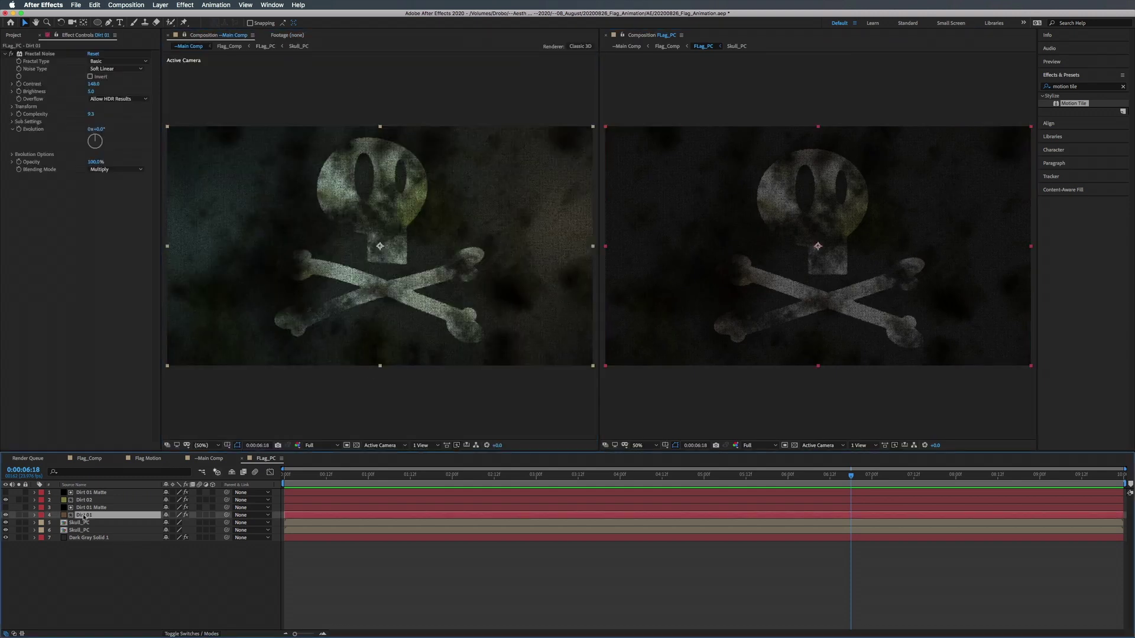
{"action": "key", "text": "t"}
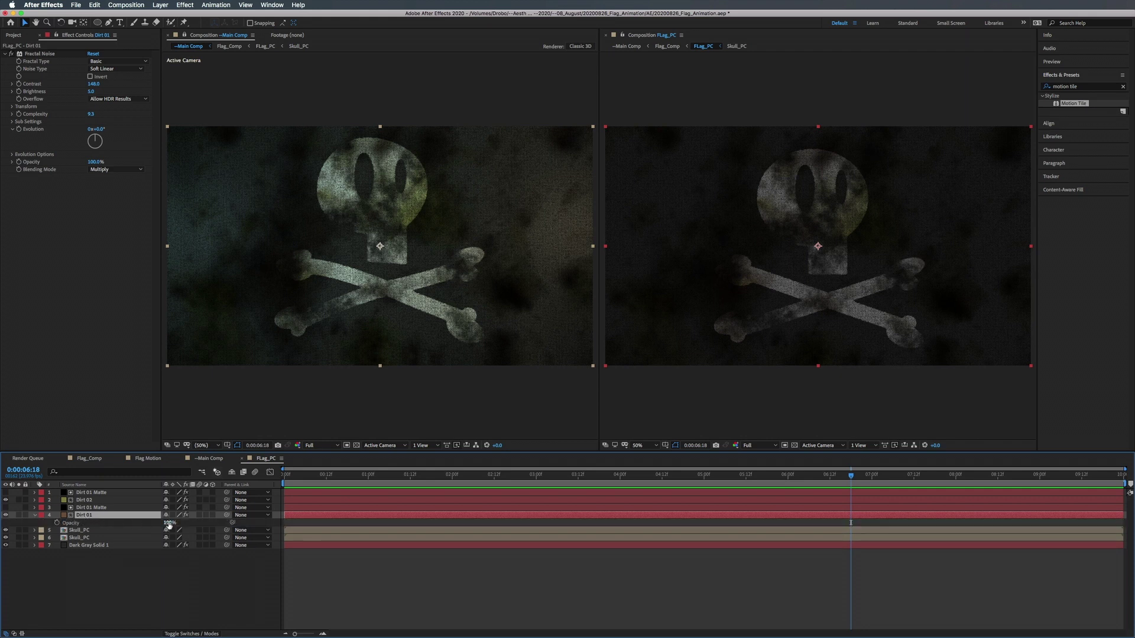
{"action": "left_click_drag", "start_coordinate": [169, 523], "coordinate": [160, 522]}
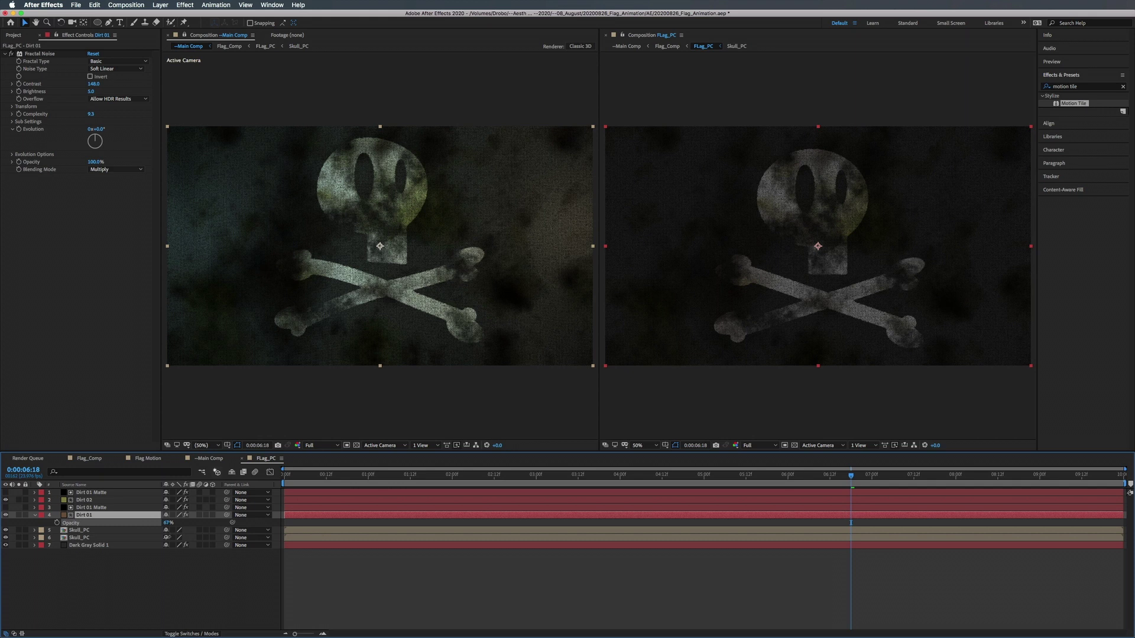
{"action": "left_click_drag", "start_coordinate": [168, 538], "coordinate": [168, 538]}
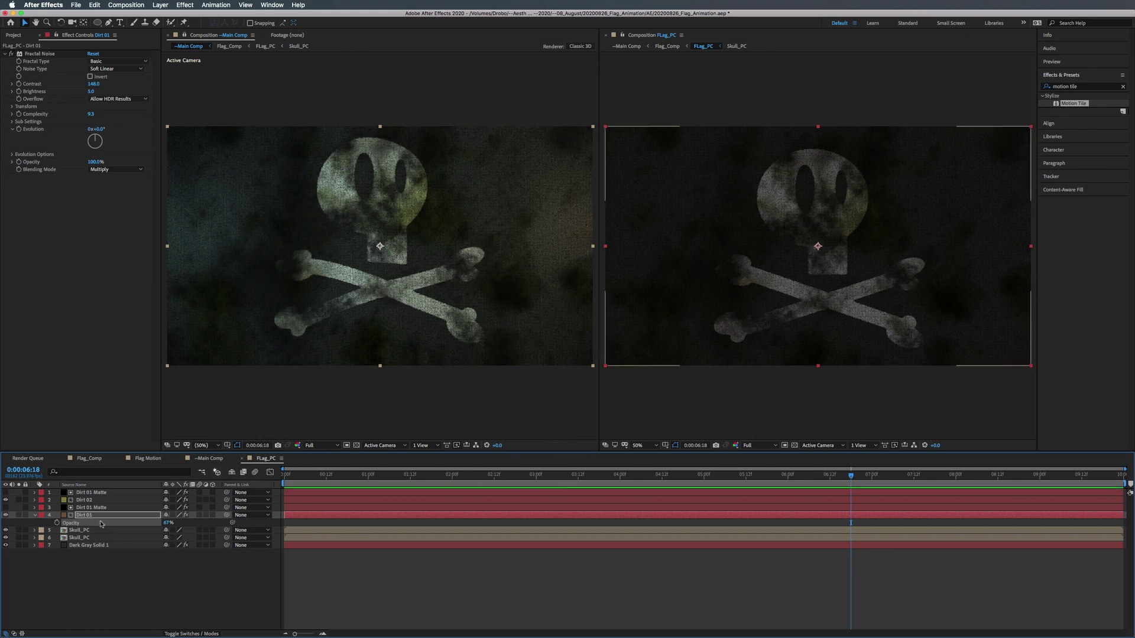
Reduce the Dirt 02 layer's opacity to about 65% in FLag_PC.
{"action": "left_click", "coordinate": [136, 500]}
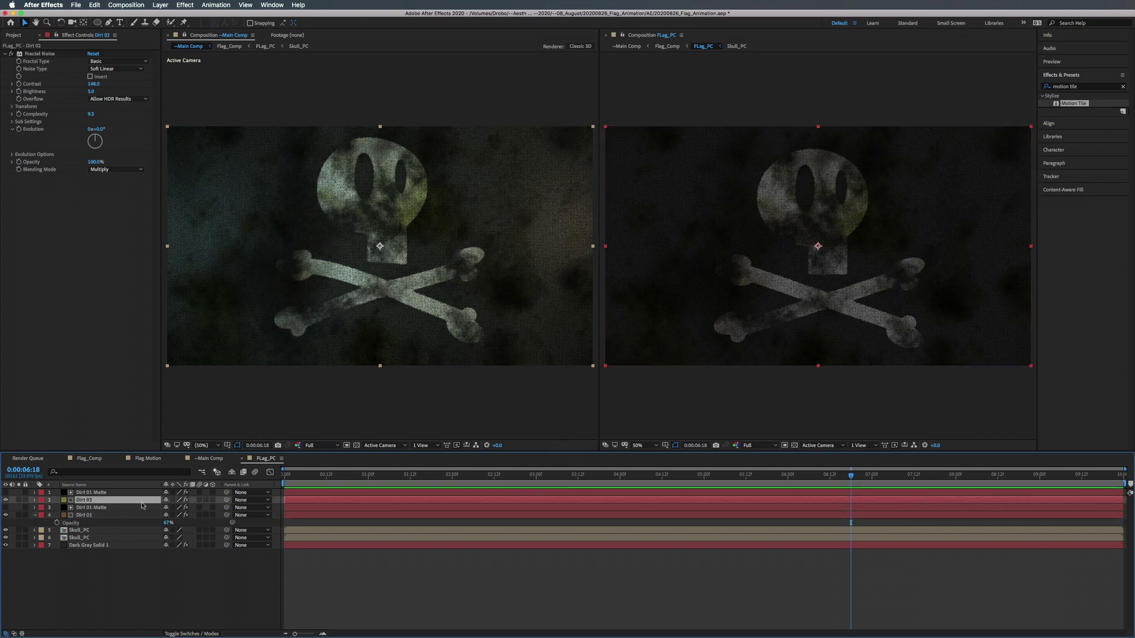
{"action": "key", "text": "t"}
{"action": "mouse_move", "coordinate": [167, 508]}
{"action": "left_mouse_down"}
{"action": "mouse_move", "coordinate": [155, 508]}
{"action": "mouse_move", "coordinate": [155, 532]}
{"action": "mouse_move", "coordinate": [177, 508]}
{"action": "left_mouse_up"}
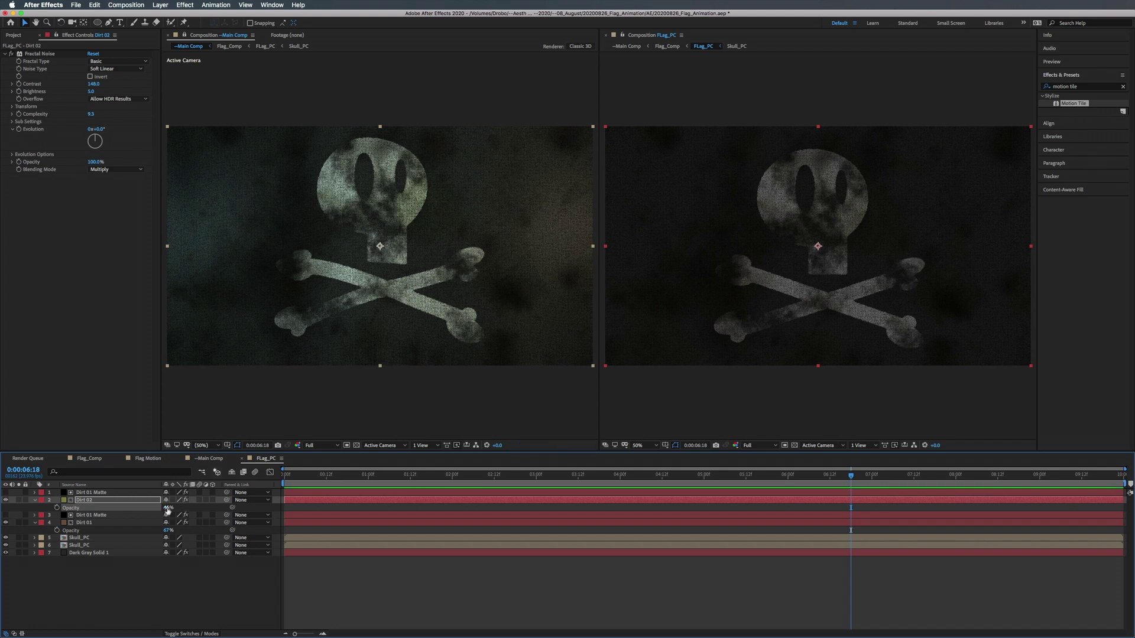
{"action": "left_click_drag", "start_coordinate": [166, 508], "coordinate": [172, 507]}
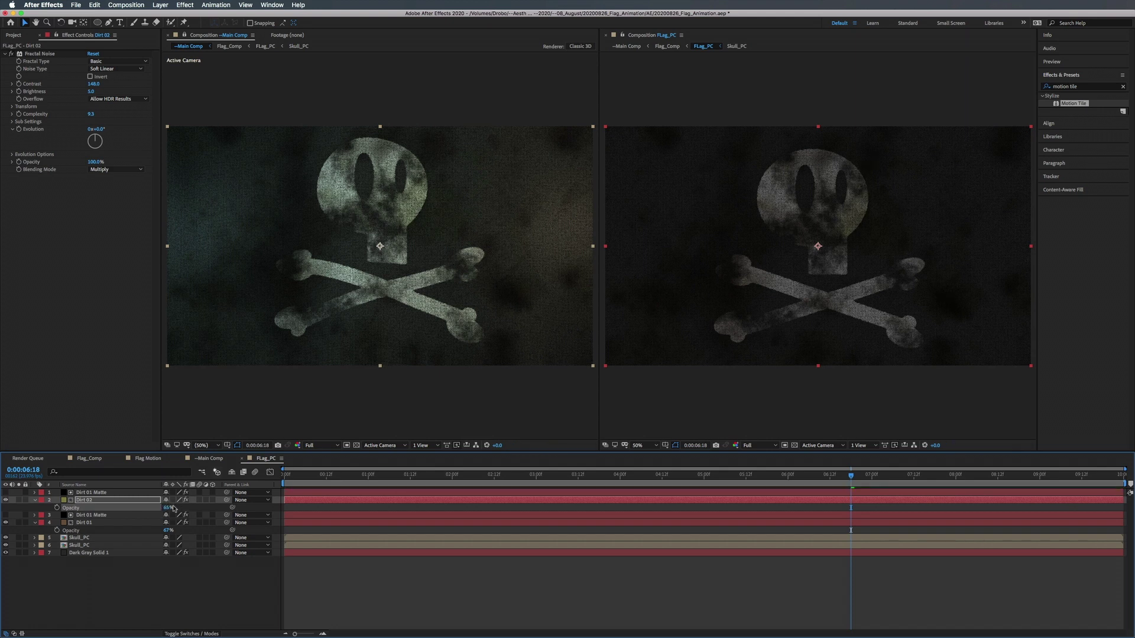